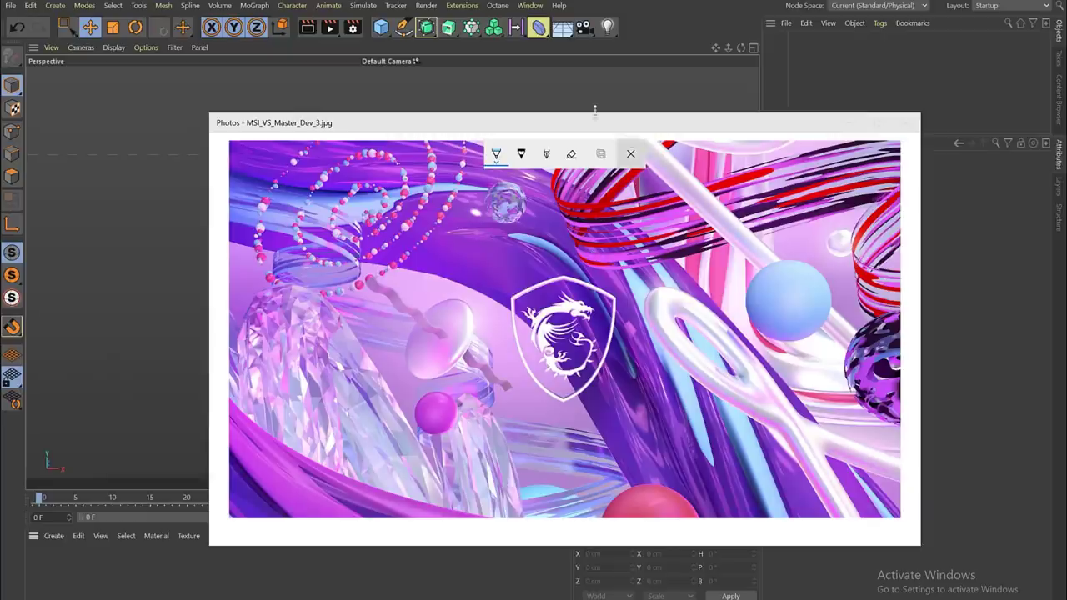
Step: Draw an open zigzag spline with seven points in the Front view, using the Spline Pen set to Linear
{"action": "left_click", "coordinate": [592, 45]}
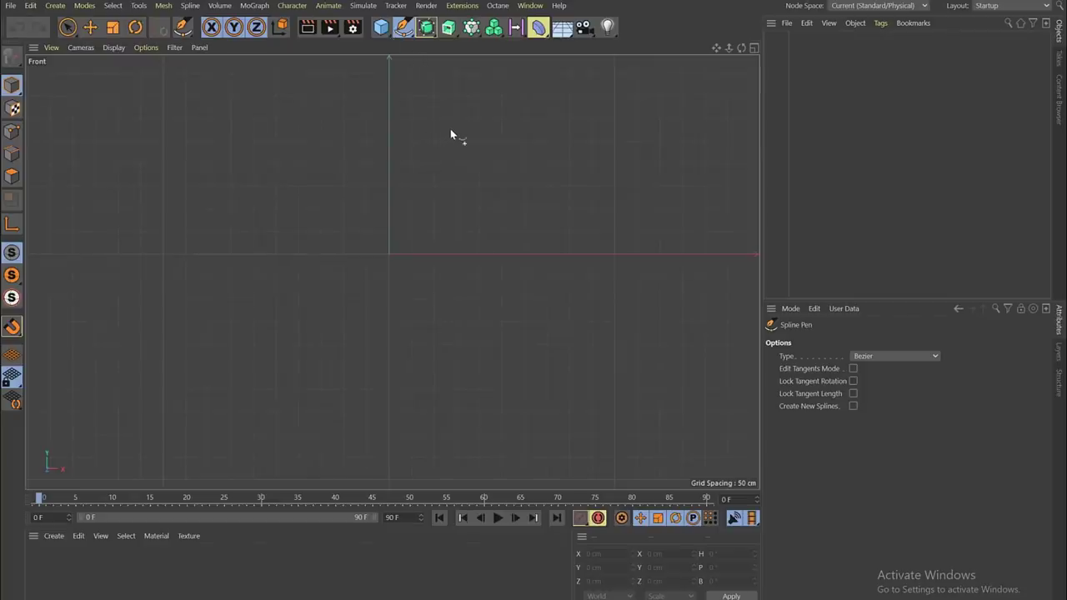
{"action": "left_click", "coordinate": [878, 355]}
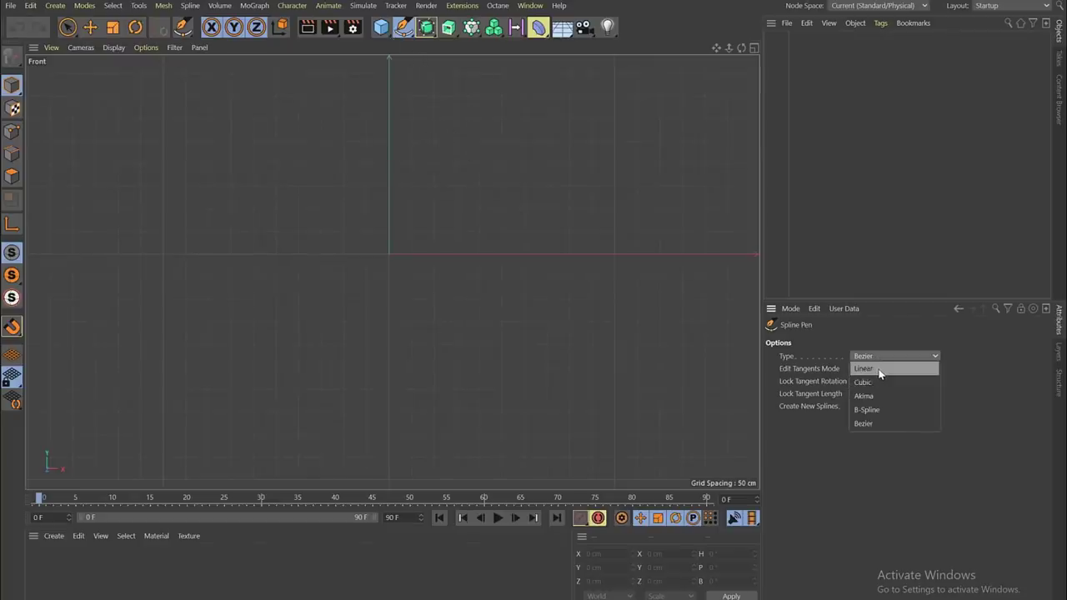
{"action": "left_click", "coordinate": [880, 369]}
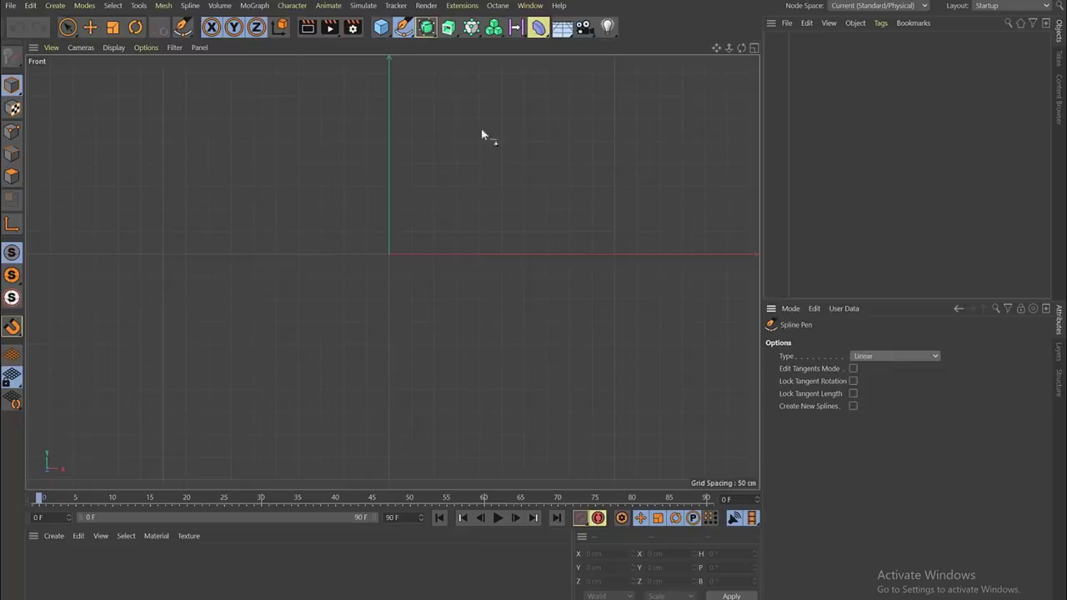
{"action": "left_click", "coordinate": [483, 99]}
{"action": "left_click", "coordinate": [121, 301]}
{"action": "left_click", "coordinate": [605, 137]}
{"action": "left_click", "coordinate": [263, 376]}
{"action": "left_click", "coordinate": [632, 256]}
{"action": "middle_click_drag", "start_coordinate": [575, 319], "coordinate": [470, 224], "text": "alt"}
{"action": "left_click", "coordinate": [379, 337]}
{"action": "left_click", "coordinate": [669, 249]}
{"action": "key", "text": "Escape"}
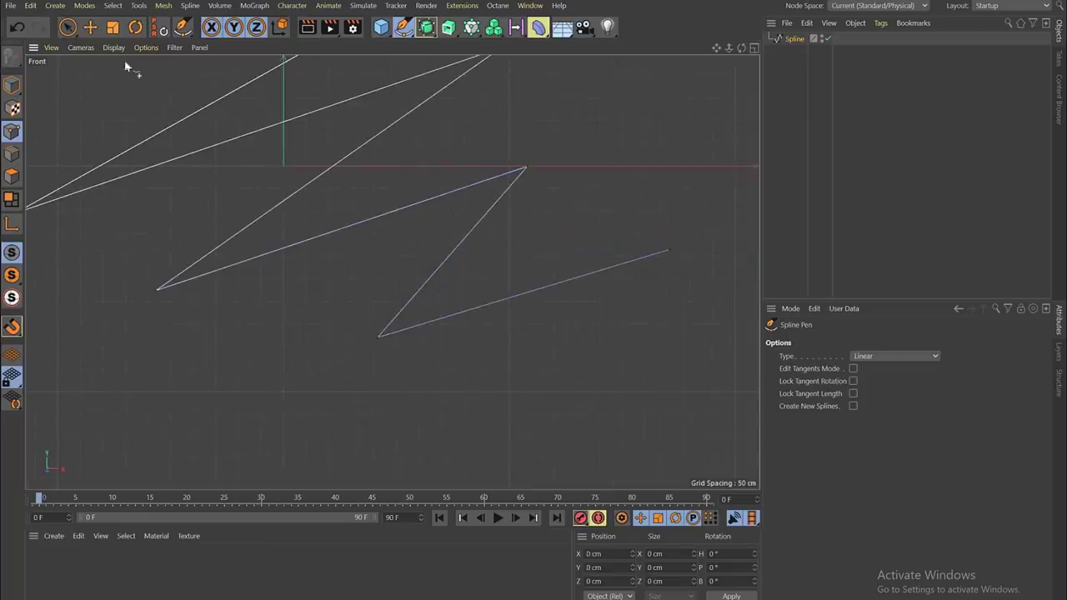
Step: Change the zigzag spline's type to B-Spline to smooth its corners into curves
{"action": "key", "text": "e"}
{"action": "left_click", "coordinate": [796, 39]}
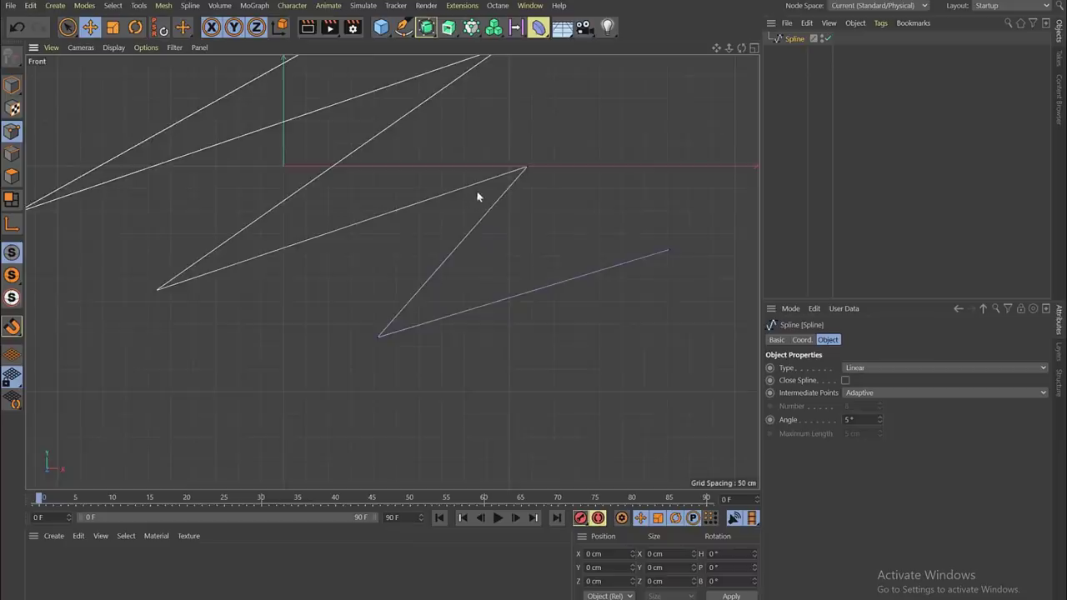
{"action": "key", "text": "h"}
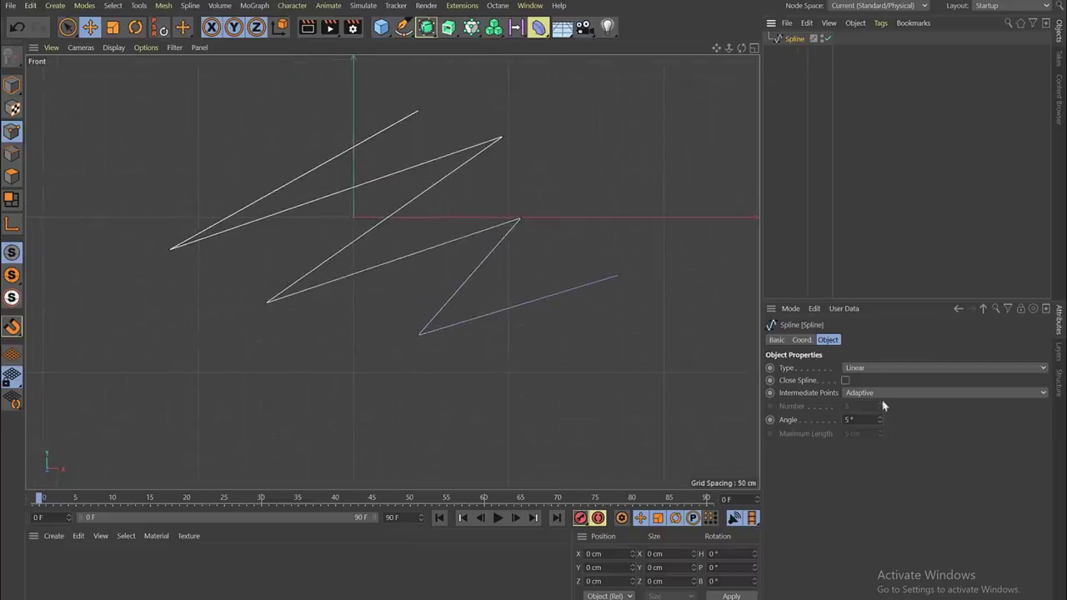
{"action": "left_click", "coordinate": [867, 369]}
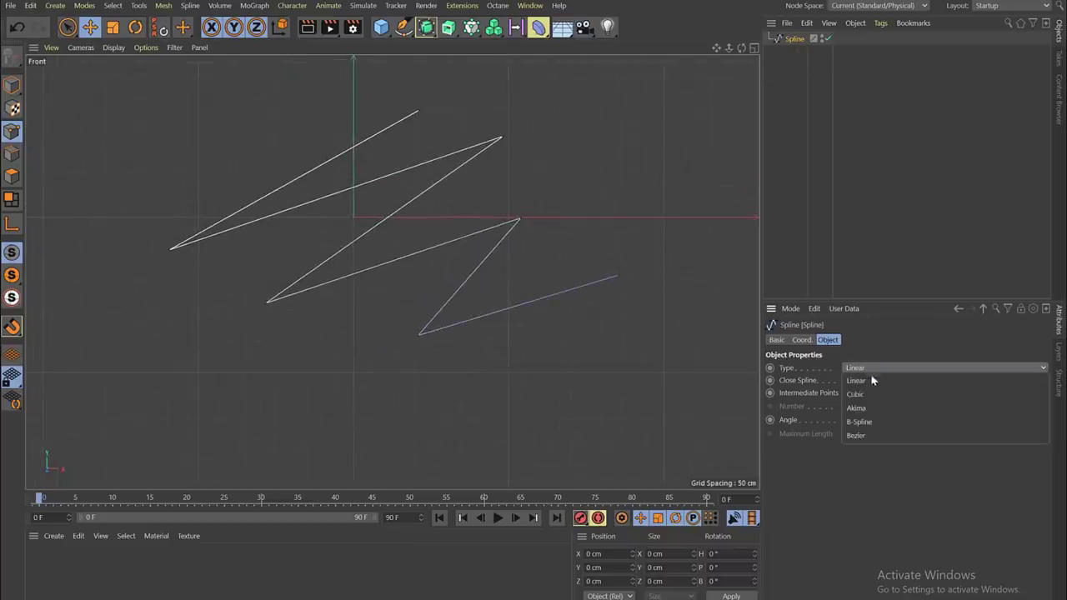
{"action": "left_click", "coordinate": [869, 422]}
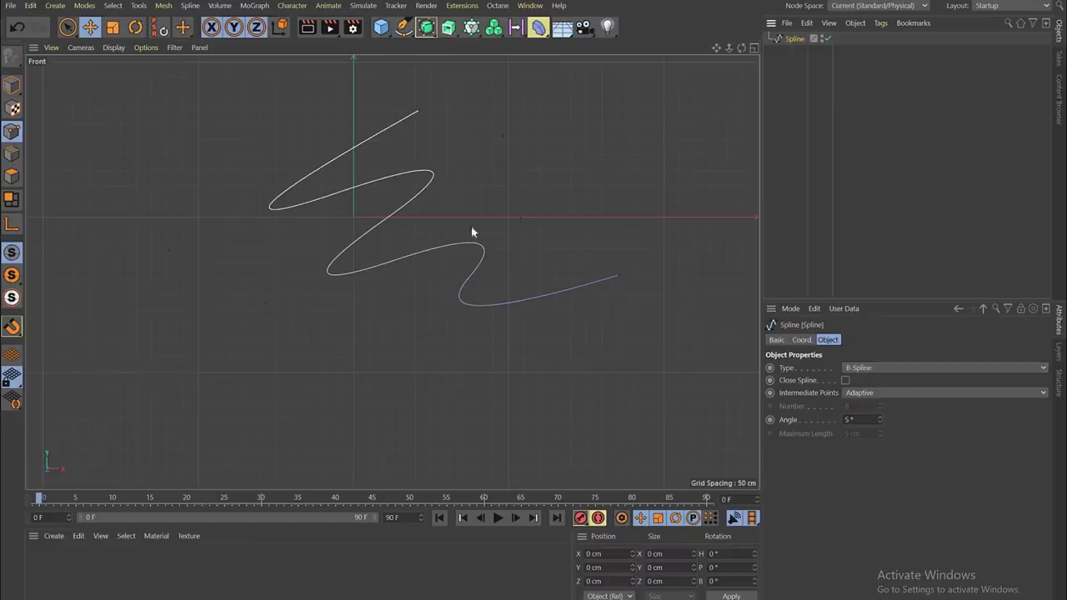
{"action": "scroll", "coordinate": [455, 277], "scroll_direction": "up", "scroll_amount": 3}
{"action": "middle_click_drag", "start_coordinate": [462, 247], "coordinate": [400, 259], "text": "alt"}
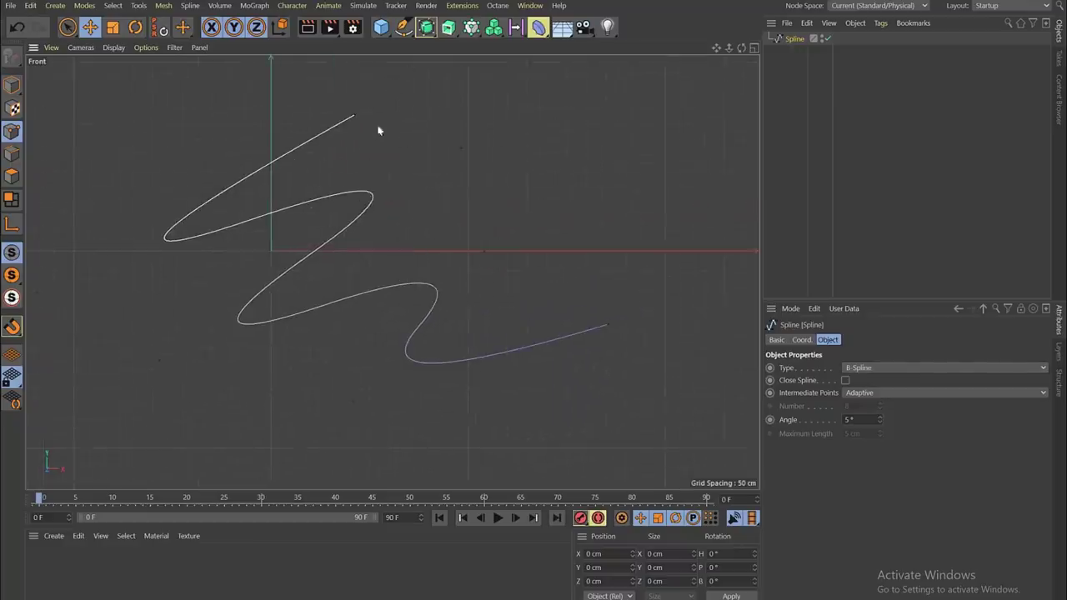
Step: Add a Loft generator in the Perspective view and make the spline its child
{"action": "left_click", "coordinate": [68, 27]}
{"action": "left_click", "coordinate": [477, 240]}
{"action": "left_click", "coordinate": [754, 48]}
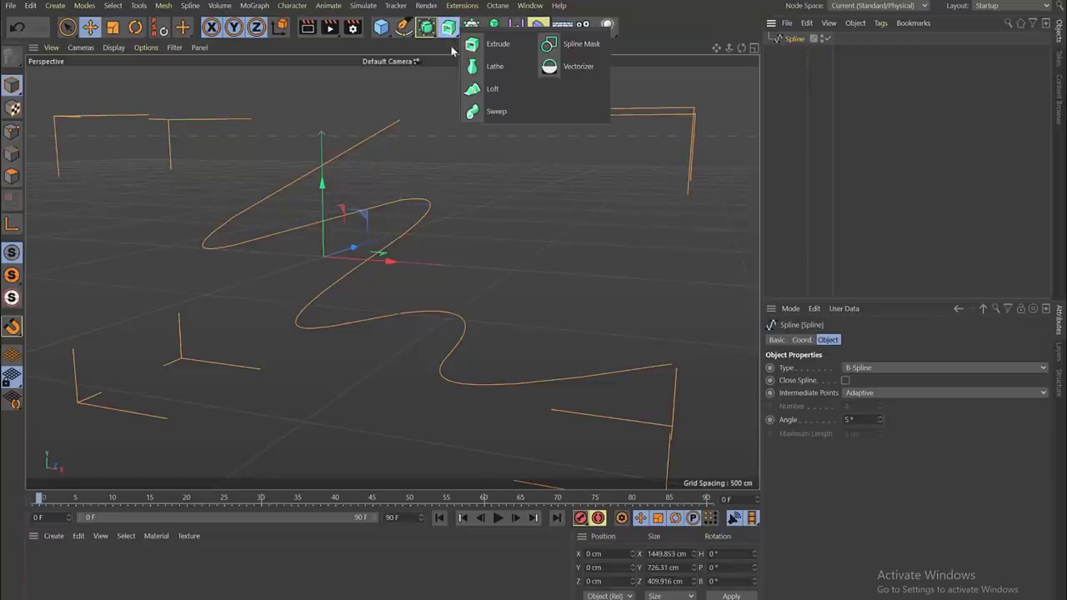
{"action": "left_click", "coordinate": [491, 90]}
{"action": "left_click_drag", "start_coordinate": [790, 52], "coordinate": [790, 40]}
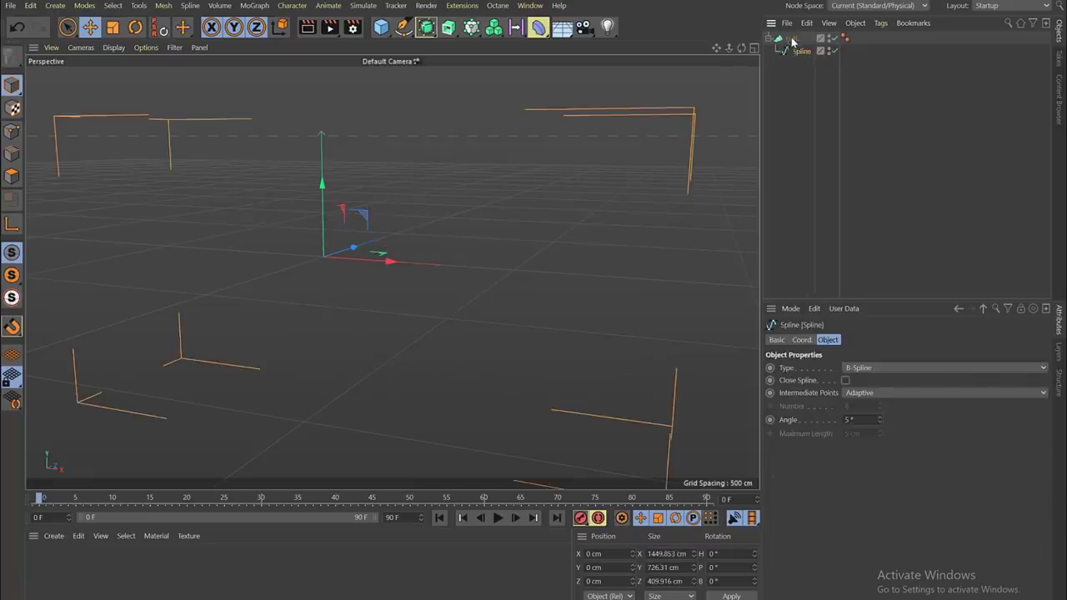
{"action": "left_click", "coordinate": [790, 39]}
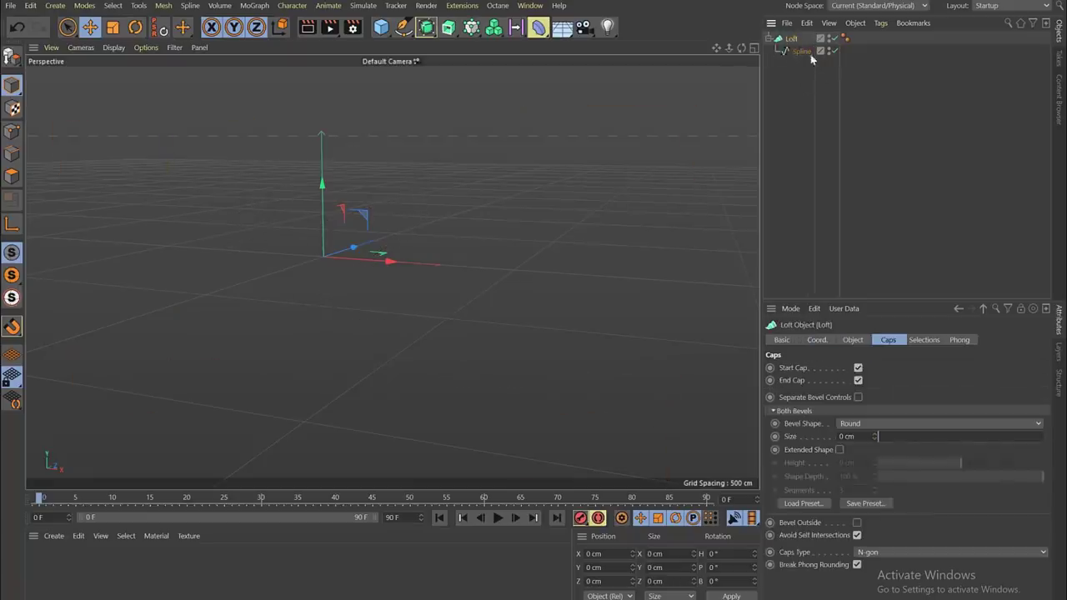
Step: Duplicate the spline inside the Loft and offset the copy to about X 70, Y -101, Z 163 cm to form a ribbon
{"action": "left_click", "coordinate": [798, 51]}
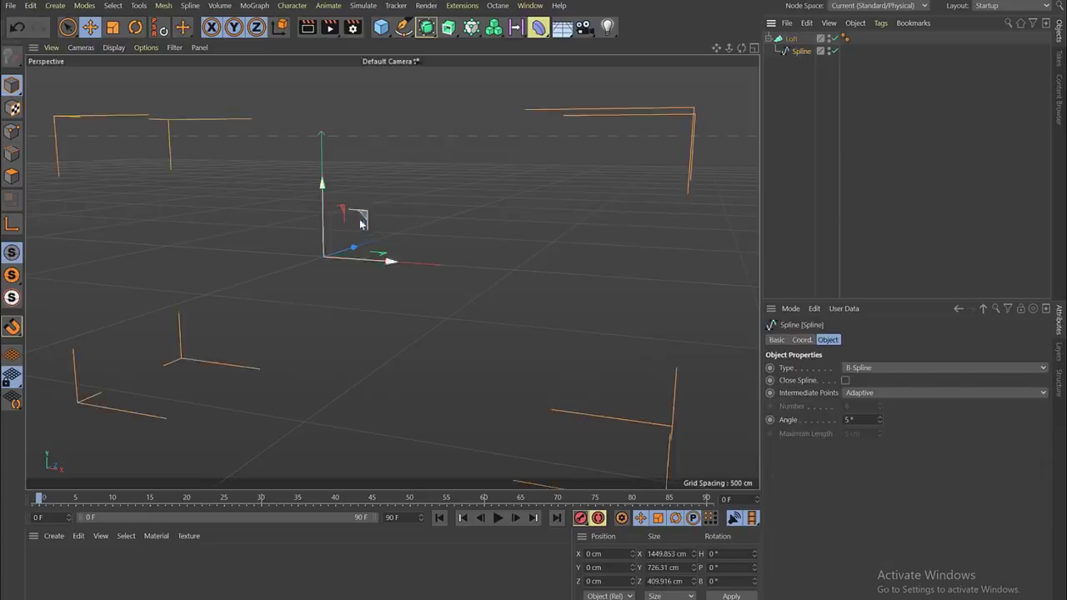
{"action": "left_click_drag", "start_coordinate": [358, 221], "coordinate": [726, 77], "text": "alt"}
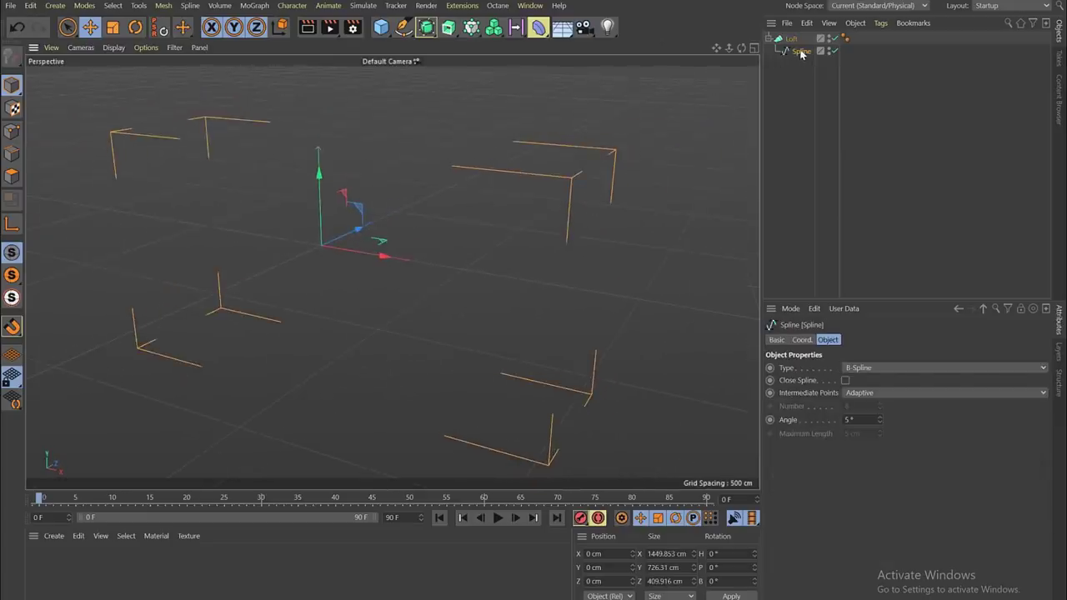
{"action": "left_click_drag", "start_coordinate": [801, 53], "coordinate": [802, 68], "text": "ctrl"}
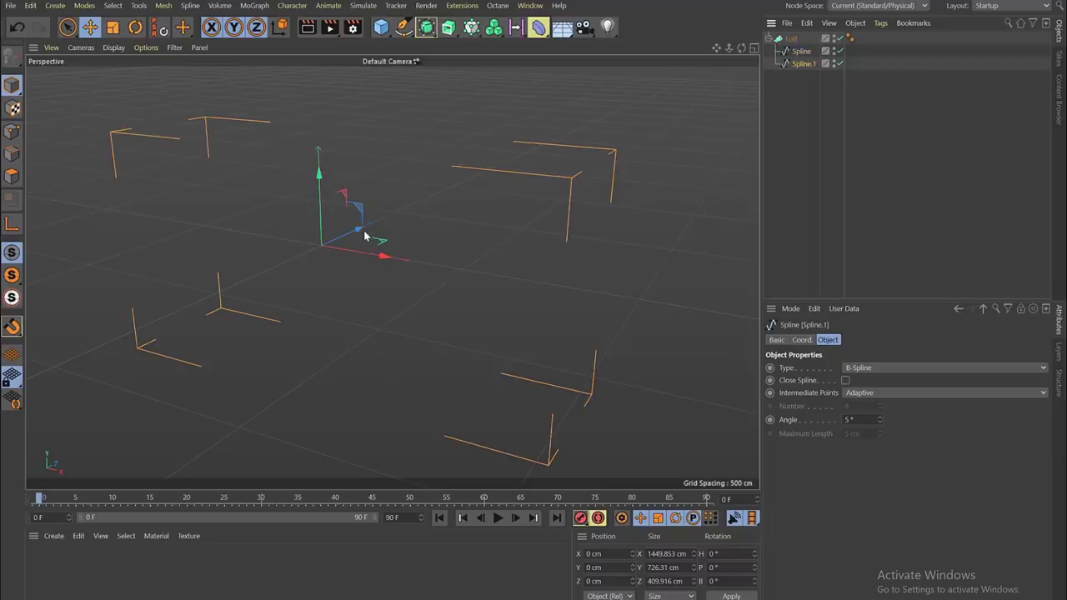
{"action": "left_click_drag", "start_coordinate": [358, 232], "coordinate": [438, 246]}
{"action": "left_click_drag", "start_coordinate": [408, 208], "coordinate": [453, 163], "text": "alt"}
{"action": "left_click_drag", "start_coordinate": [358, 172], "coordinate": [470, 244]}
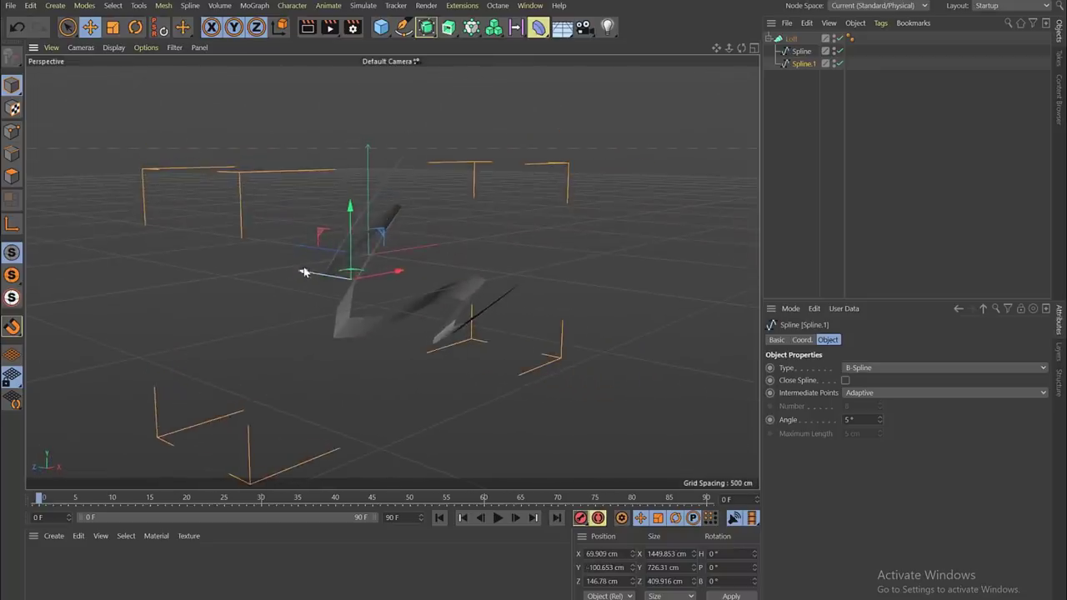
{"action": "left_click_drag", "start_coordinate": [308, 273], "coordinate": [405, 238]}
{"action": "middle_click_drag", "start_coordinate": [403, 238], "coordinate": [389, 215], "text": "alt"}
{"action": "left_click_drag", "start_coordinate": [389, 215], "coordinate": [126, 75], "text": "alt"}
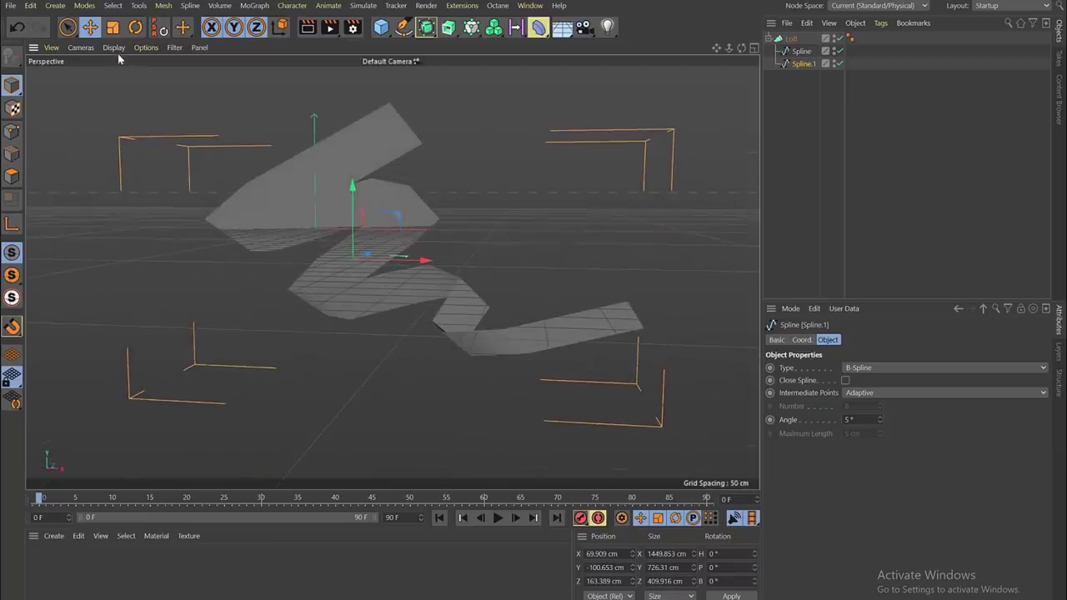
Step: Switch the perspective viewport display to Gouraud Shading (Lines)
{"action": "left_click", "coordinate": [114, 48]}
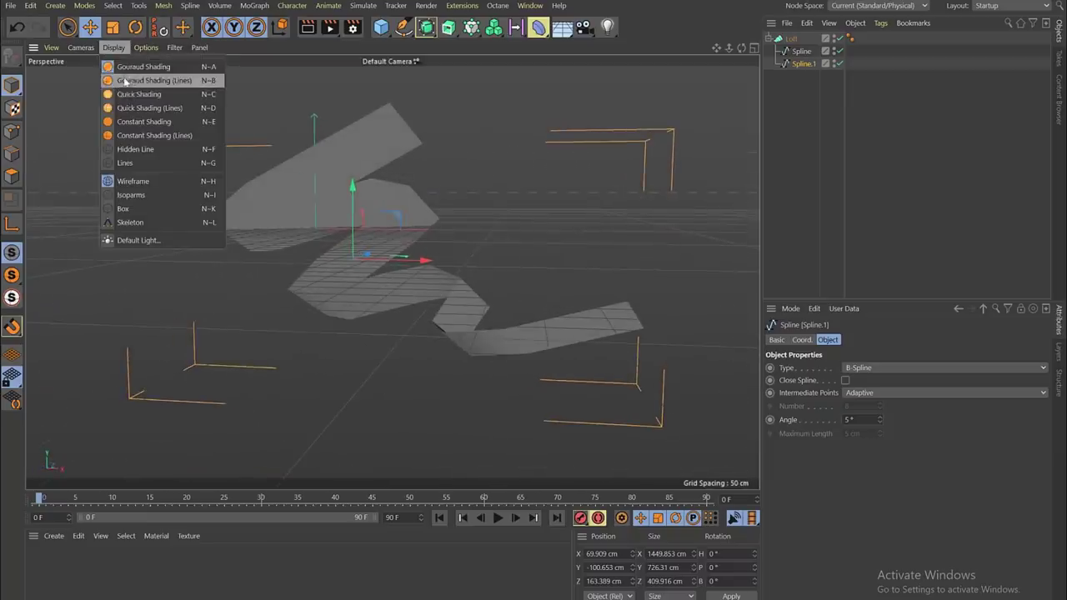
{"action": "left_click", "coordinate": [185, 81]}
{"action": "mouse_move", "coordinate": [321, 205]}
{"action": "left_mouse_down", "text": "alt"}
{"action": "mouse_move", "coordinate": [357, 191]}
{"action": "mouse_move", "coordinate": [405, 222]}
{"action": "mouse_move", "coordinate": [385, 133]}
{"action": "left_mouse_up", "text": "alt"}
Step: Set the Loft's Mesh Subdivision U to 166, collapse its hierarchy and deselect it
{"action": "left_click", "coordinate": [385, 133]}
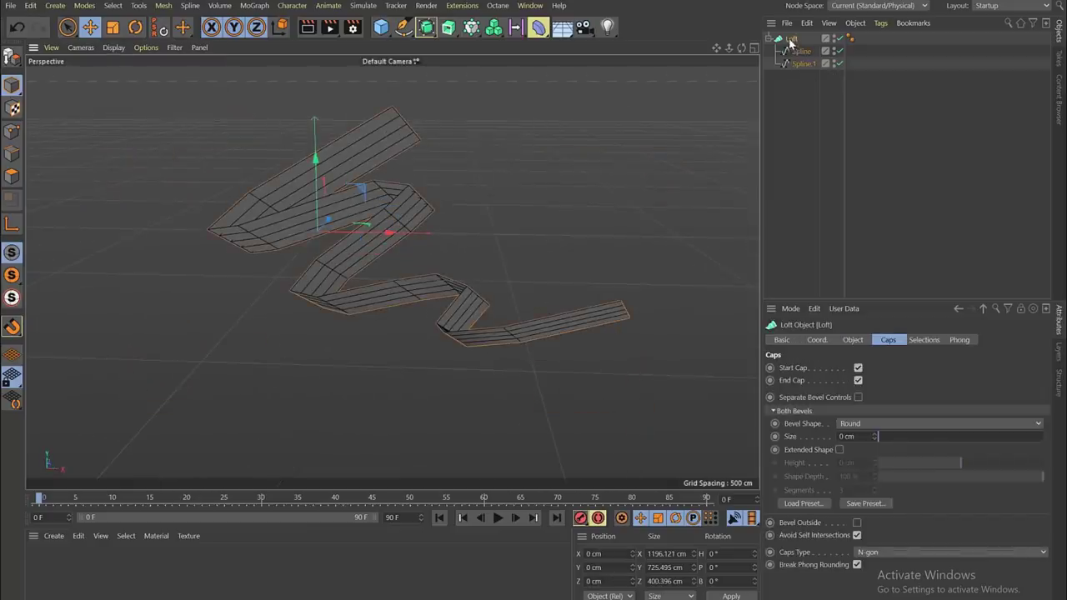
{"action": "left_click", "coordinate": [852, 340]}
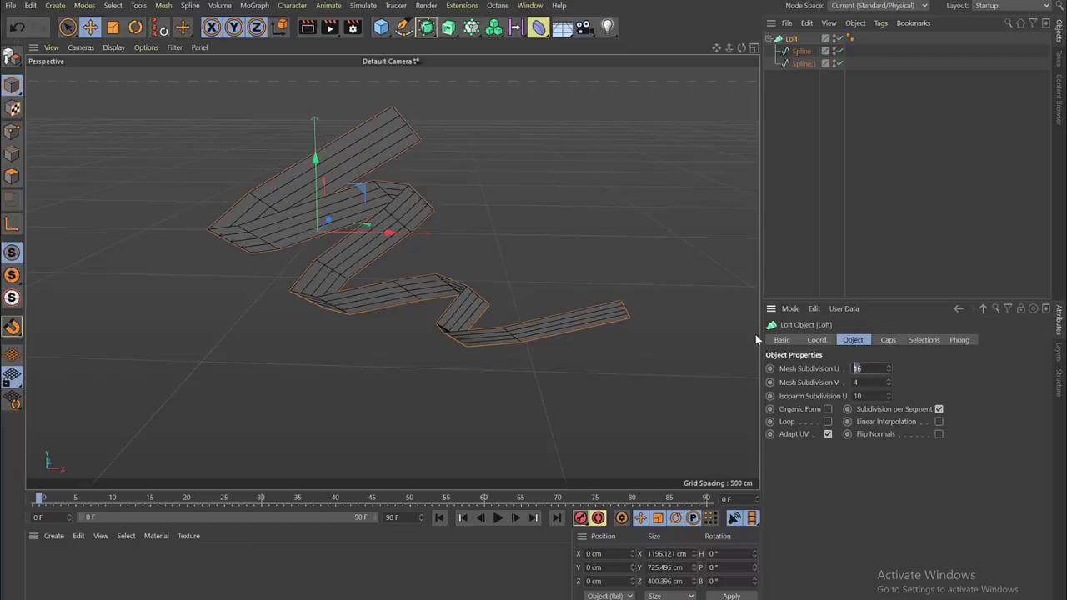
{"action": "type", "text": "66"}
{"action": "key", "text": "Return"}
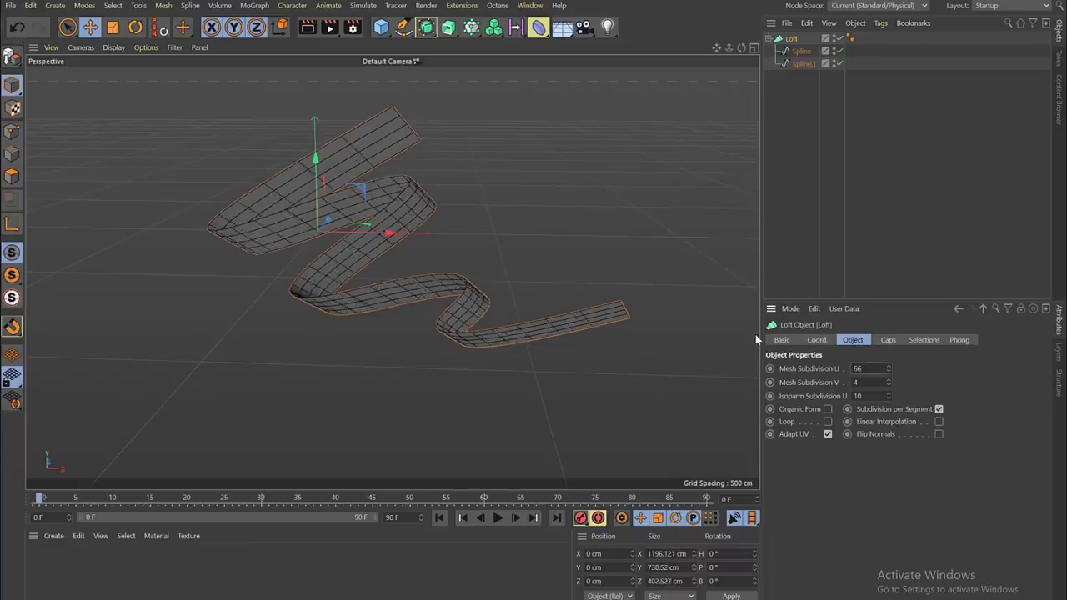
{"action": "key", "text": "shift+Up"}
{"action": "key", "text": "shift+Up"}
{"action": "key", "text": "shift+Up"}
{"action": "key", "text": "shift+Up"}
{"action": "key", "text": "shift+Up"}
{"action": "key", "text": "shift+Up"}
{"action": "key", "text": "shift+Up"}
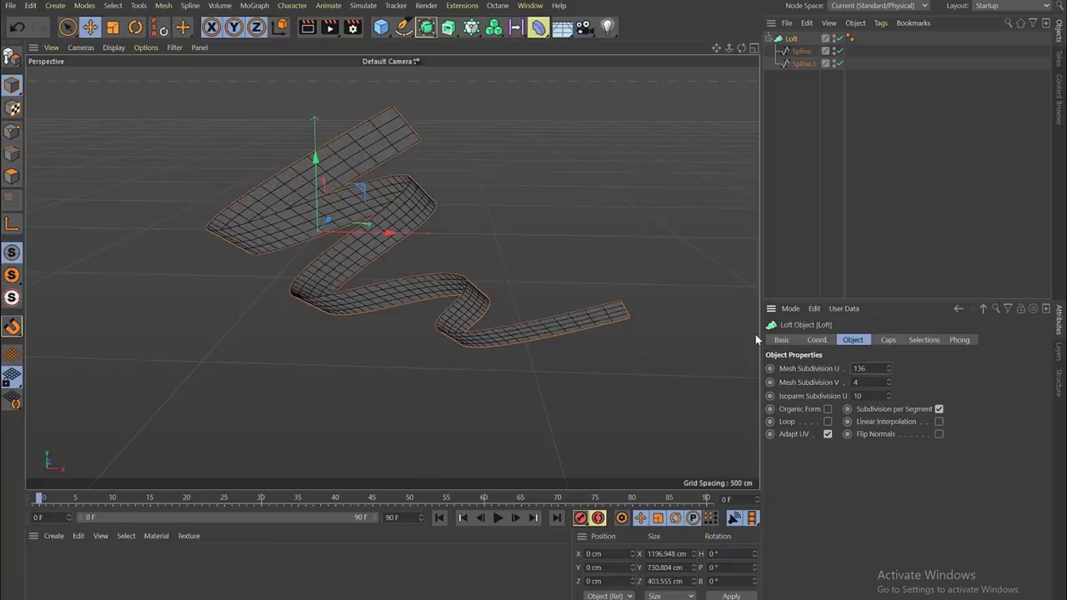
{"action": "key", "text": "shift+Up"}
{"action": "key", "text": "shift+Up"}
{"action": "key", "text": "shift+Up"}
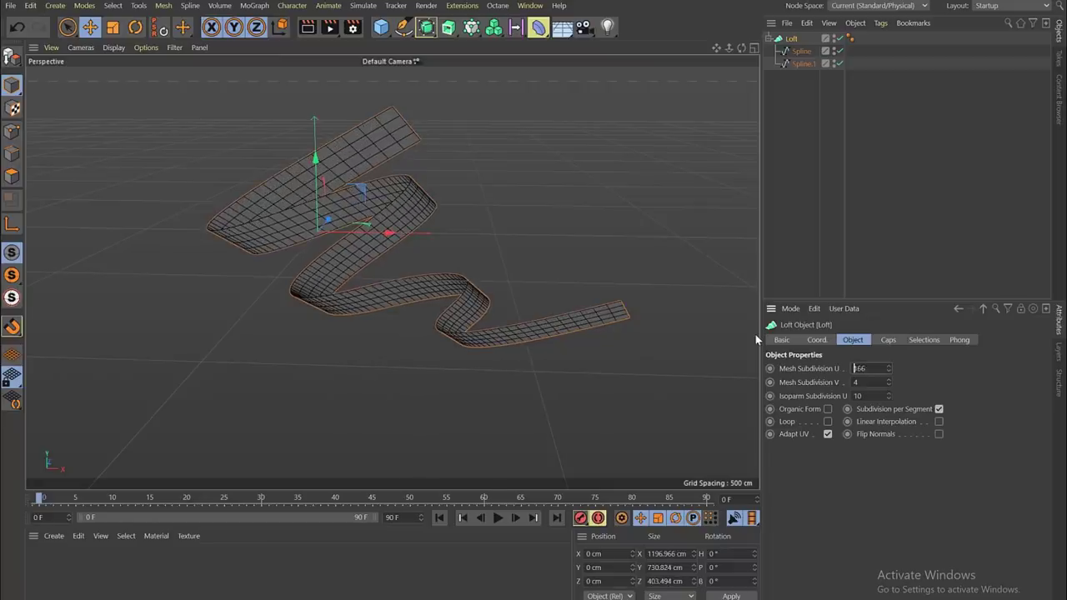
{"action": "left_click", "coordinate": [769, 38]}
{"action": "left_click", "coordinate": [803, 102]}
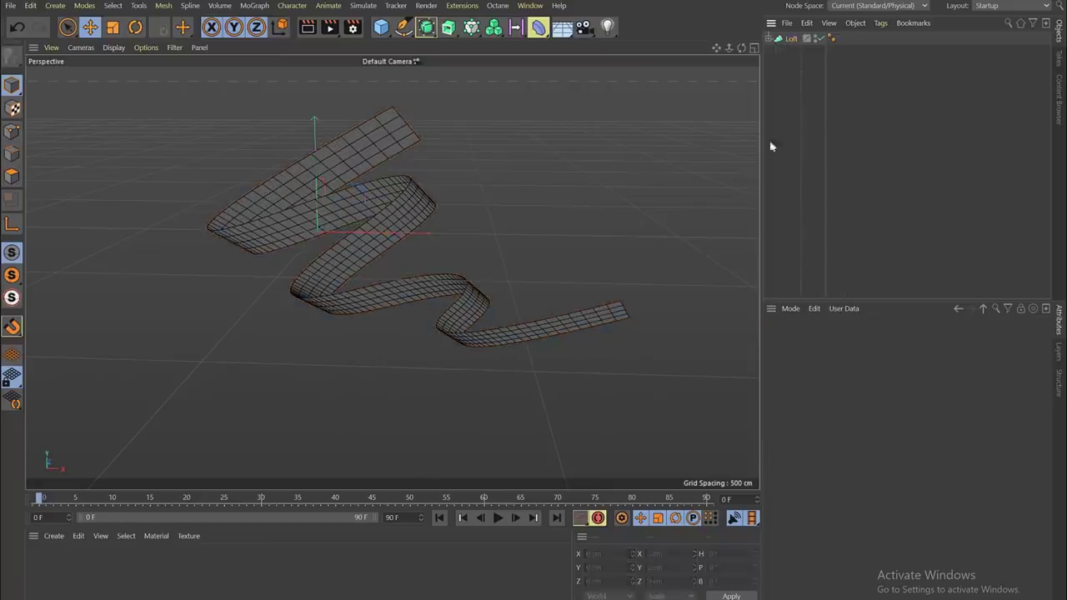
{"action": "left_click_drag", "start_coordinate": [414, 234], "coordinate": [372, 205], "text": "alt"}
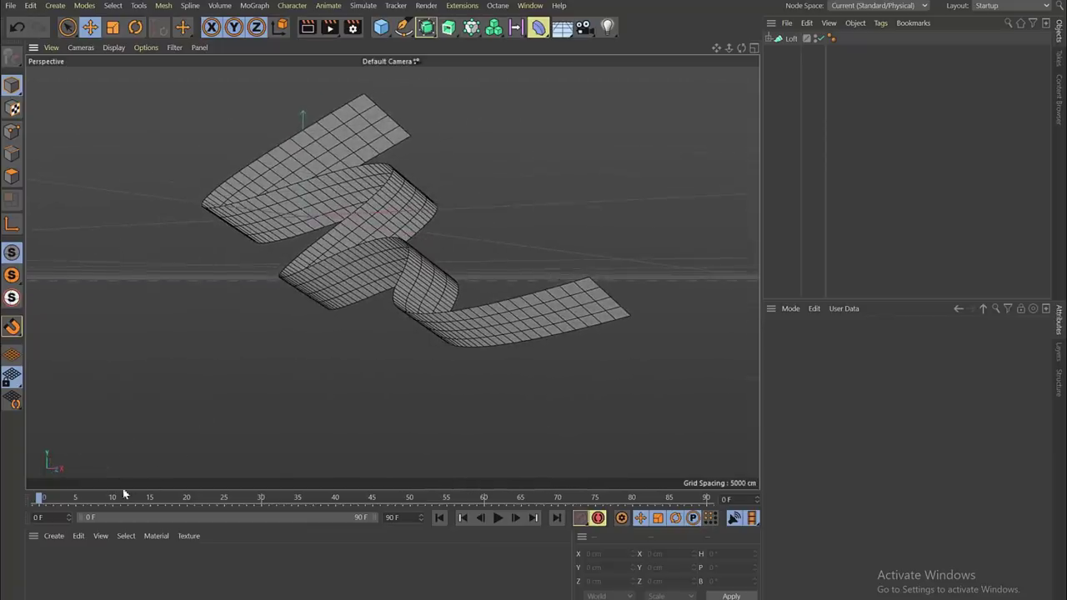
Step: Create a new standard material
{"action": "left_click", "coordinate": [54, 536]}
{"action": "mouse_move", "coordinate": [86, 411]}
{"action": "left_click", "coordinate": [255, 404]}
{"action": "left_click", "coordinate": [316, 394]}
{"action": "left_click", "coordinate": [54, 536]}
{"action": "mouse_move", "coordinate": [89, 410]}
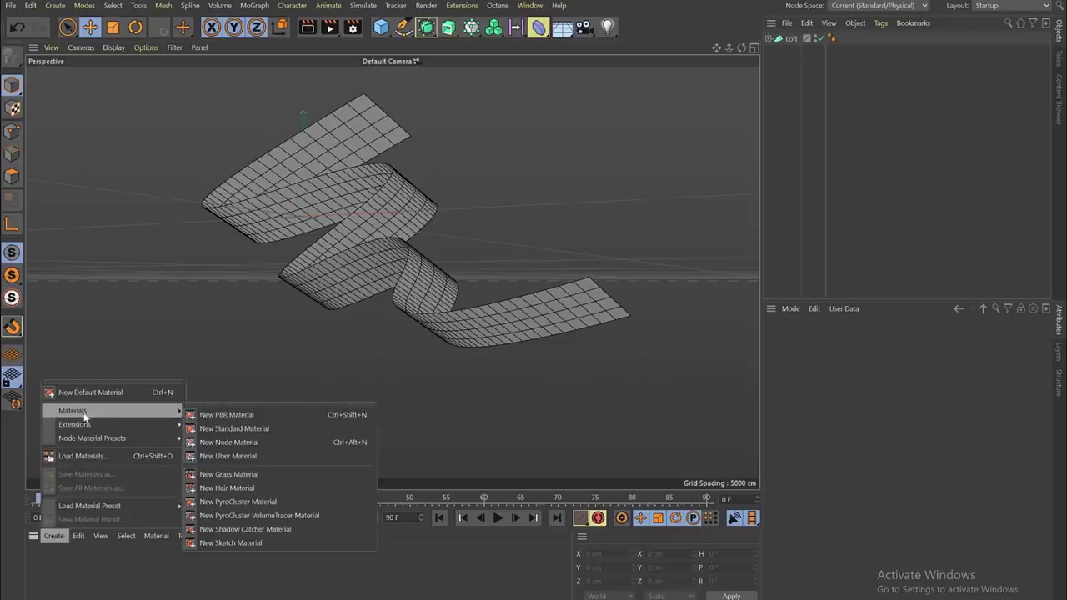
{"action": "left_click", "coordinate": [232, 428]}
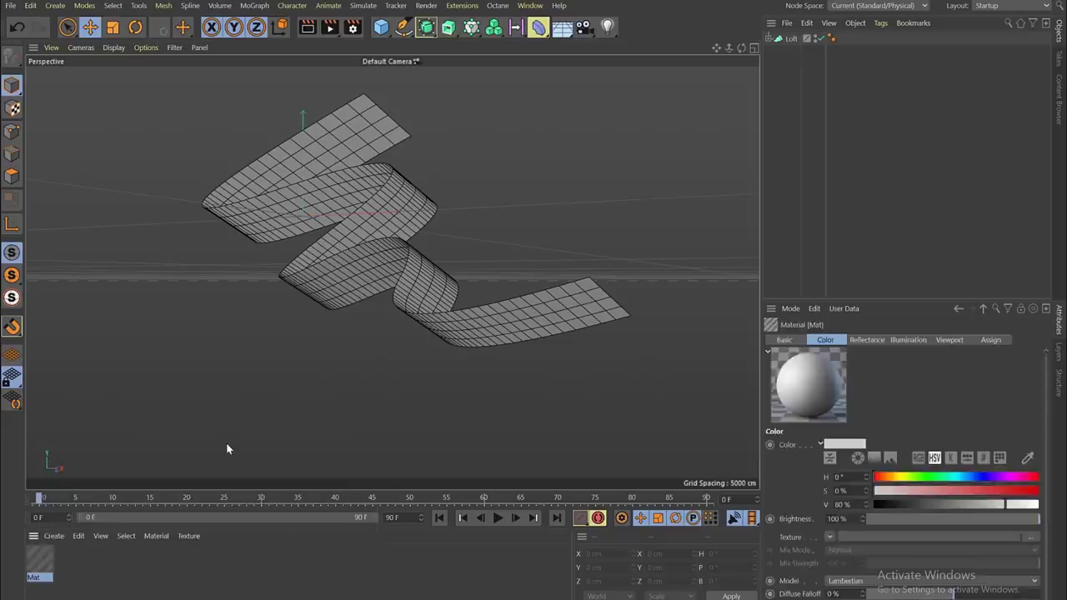
Step: Load a Noise shader as the material's colour texture and raise the noise contrast to 100%
{"action": "double_click", "coordinate": [40, 561]}
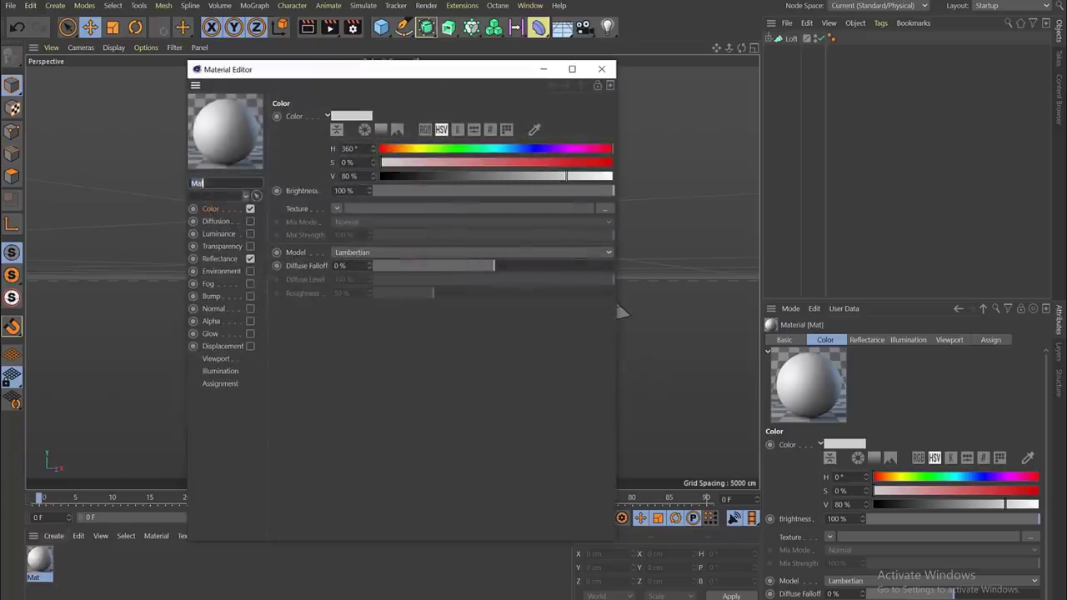
{"action": "left_click", "coordinate": [220, 211]}
{"action": "left_click", "coordinate": [337, 209]}
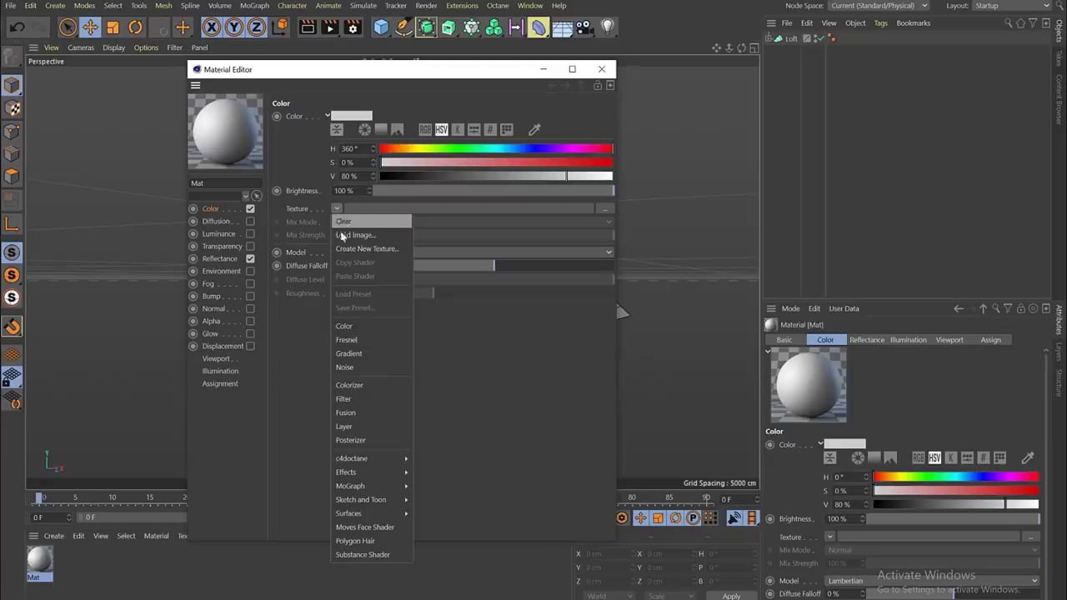
{"action": "left_click", "coordinate": [350, 367]}
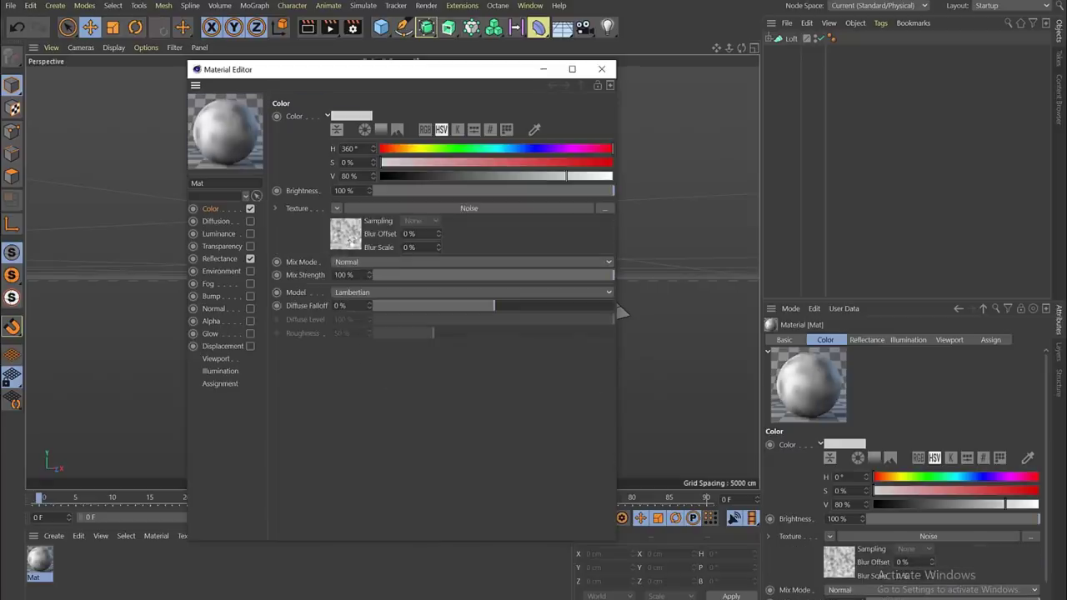
{"action": "left_click", "coordinate": [349, 240]}
{"action": "left_click_drag", "start_coordinate": [511, 472], "coordinate": [629, 475]}
{"action": "left_click_drag", "start_coordinate": [406, 75], "coordinate": [686, 76]}
Step: Apply the black-and-white noise material to the ribbon Loft
{"action": "left_click_drag", "start_coordinate": [40, 560], "coordinate": [280, 235]}
{"action": "left_click_drag", "start_coordinate": [641, 73], "coordinate": [753, 74]}
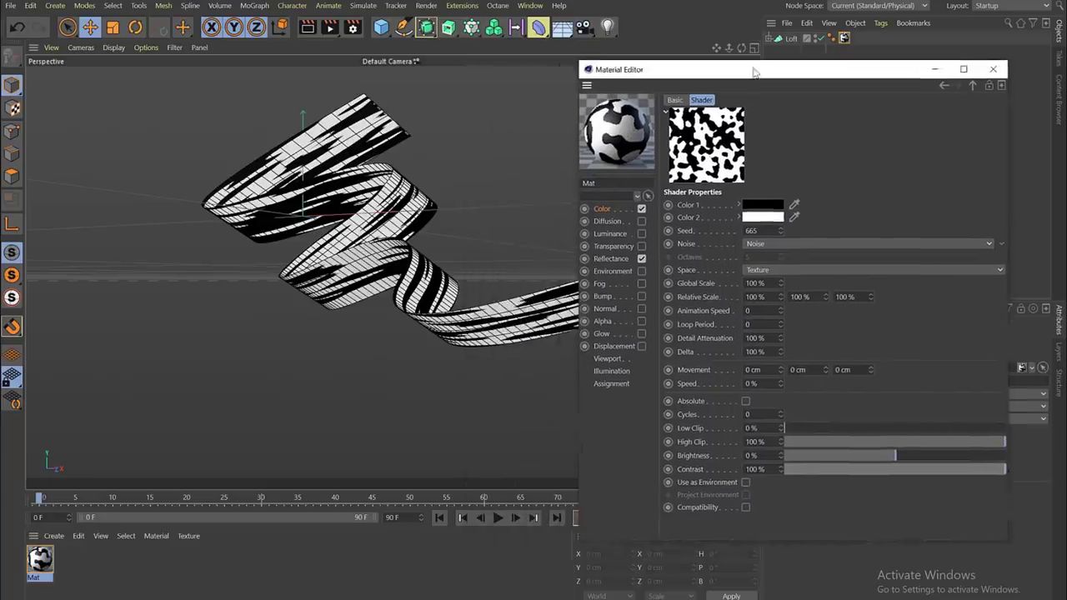
{"action": "left_click_drag", "start_coordinate": [275, 209], "coordinate": [299, 241], "text": "alt"}
Step: Hide the Workplane grid in the perspective viewport and close the Material Editor
{"action": "left_click", "coordinate": [171, 46]}
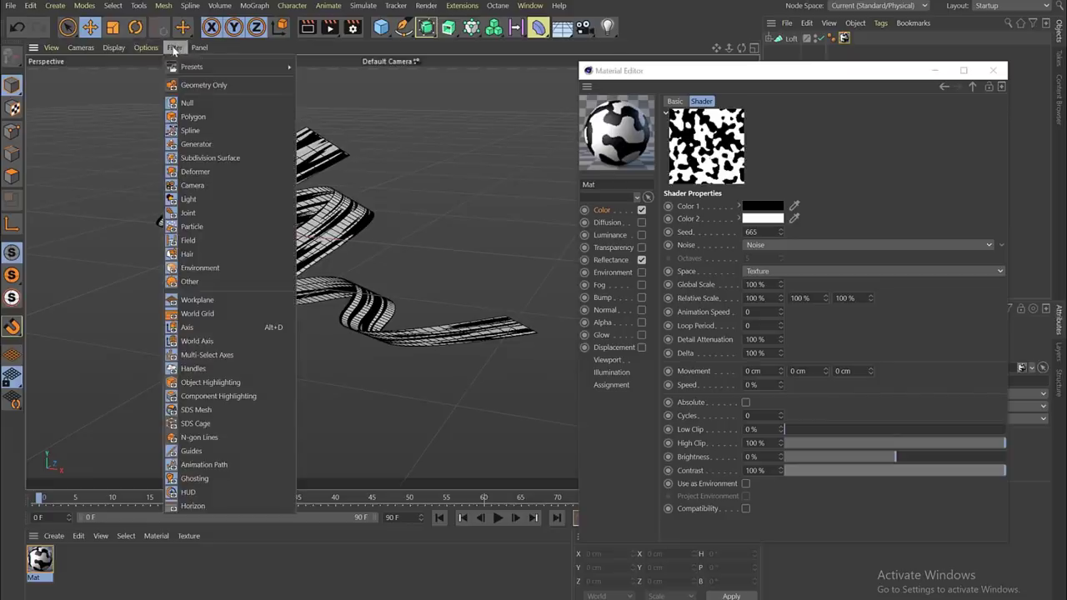
{"action": "left_click", "coordinate": [205, 304]}
{"action": "left_click_drag", "start_coordinate": [392, 200], "coordinate": [340, 230], "text": "alt"}
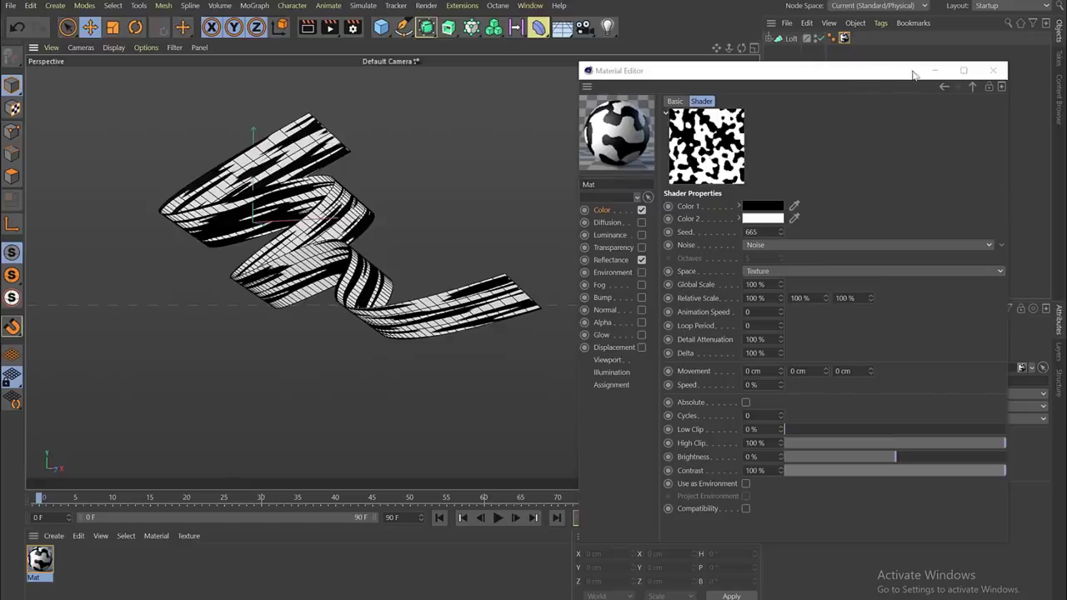
{"action": "left_click", "coordinate": [993, 71]}
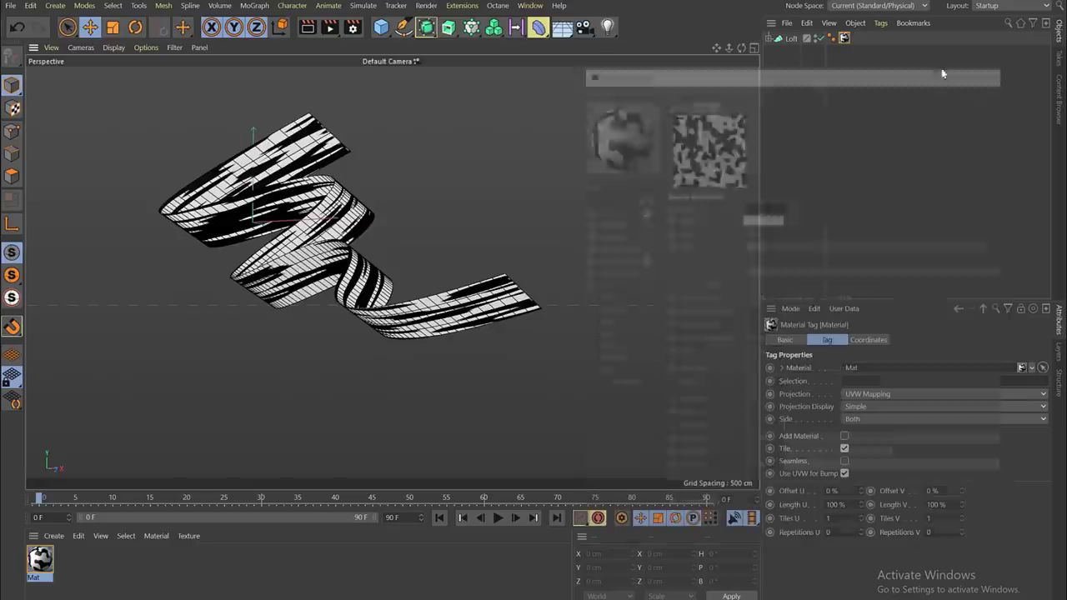
Step: Expand the Loft and move its second spline along Z to about -59 cm
{"action": "left_click", "coordinate": [768, 38]}
{"action": "left_click", "coordinate": [803, 64]}
{"action": "left_click_drag", "start_coordinate": [341, 258], "coordinate": [340, 234], "text": "alt"}
{"action": "right_click_drag", "start_coordinate": [340, 234], "coordinate": [409, 221], "text": "alt"}
{"action": "mouse_move", "coordinate": [409, 222]}
{"action": "left_mouse_down", "text": "alt"}
{"action": "mouse_move", "coordinate": [381, 254]}
{"action": "mouse_move", "coordinate": [366, 246]}
{"action": "mouse_move", "coordinate": [380, 271]}
{"action": "mouse_move", "coordinate": [355, 249]}
{"action": "mouse_move", "coordinate": [217, 223]}
{"action": "mouse_move", "coordinate": [231, 286]}
{"action": "mouse_move", "coordinate": [405, 239]}
{"action": "mouse_move", "coordinate": [438, 209]}
{"action": "mouse_move", "coordinate": [406, 220]}
{"action": "left_mouse_up", "text": "alt"}
{"action": "middle_click_drag", "start_coordinate": [316, 257], "coordinate": [408, 295], "text": "alt"}
{"action": "right_click_drag", "start_coordinate": [329, 287], "coordinate": [375, 283], "text": "alt"}
{"action": "left_click_drag", "start_coordinate": [375, 283], "coordinate": [366, 219], "text": "alt"}
{"action": "right_click_drag", "start_coordinate": [367, 219], "coordinate": [397, 210], "text": "alt"}
{"action": "left_click_drag", "start_coordinate": [347, 213], "coordinate": [392, 242], "text": "alt"}
{"action": "left_click", "coordinate": [90, 27]}
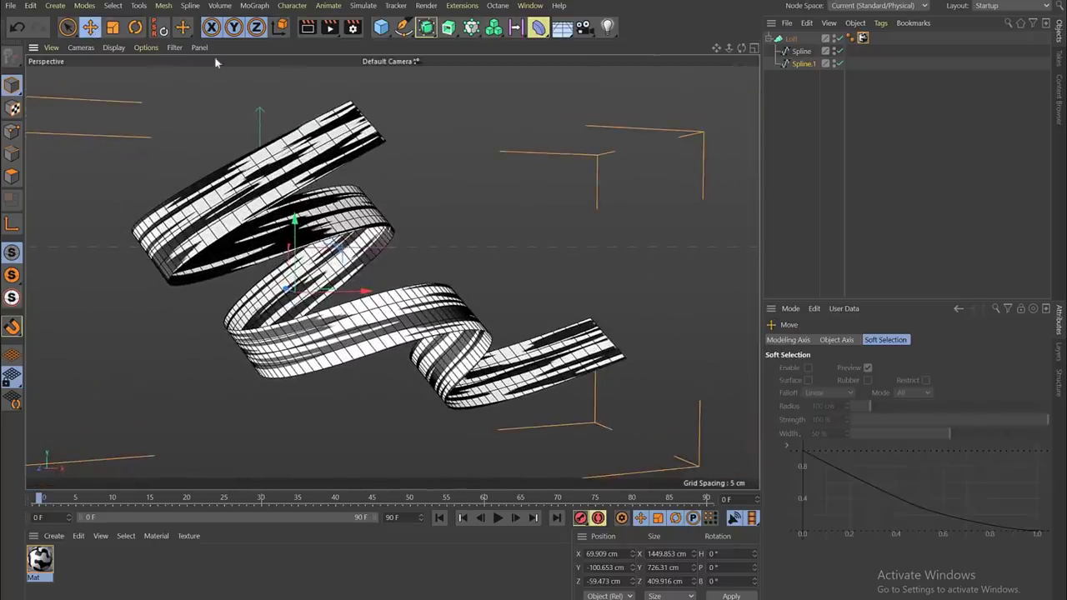
Step: Duplicate the ribbon Loft and place the copy at about X 811, Y 296, Z 45 cm, rotated to about H 197°, P 13°, B -112°
{"action": "left_click", "coordinate": [790, 39]}
{"action": "right_click_drag", "start_coordinate": [452, 214], "coordinate": [367, 220], "text": "alt"}
{"action": "middle_click_drag", "start_coordinate": [342, 224], "coordinate": [254, 225], "text": "alt"}
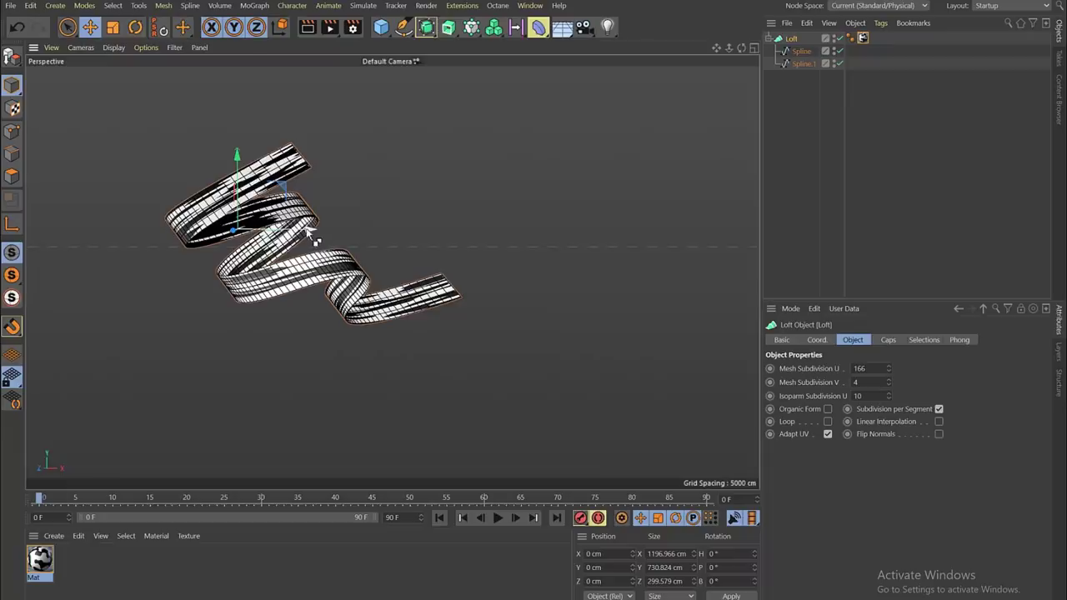
{"action": "left_click_drag", "start_coordinate": [315, 240], "coordinate": [476, 319], "text": "ctrl"}
{"action": "key", "text": "r"}
{"action": "key", "text": "e"}
{"action": "left_click_drag", "start_coordinate": [451, 279], "coordinate": [429, 223]}
{"action": "left_click_drag", "start_coordinate": [429, 155], "coordinate": [415, 166], "text": "alt"}
{"action": "right_click_drag", "start_coordinate": [414, 144], "coordinate": [447, 143], "text": "alt"}
{"action": "left_click_drag", "start_coordinate": [392, 271], "coordinate": [453, 200], "text": "alt"}
{"action": "right_click_drag", "start_coordinate": [451, 233], "coordinate": [508, 235], "text": "alt"}
{"action": "middle_click_drag", "start_coordinate": [376, 294], "coordinate": [396, 261], "text": "alt"}
Step: Set the colour Noise shader's space to UV (2D) in the ribbon material and compare viewport renders before and after
{"action": "double_click", "coordinate": [39, 560]}
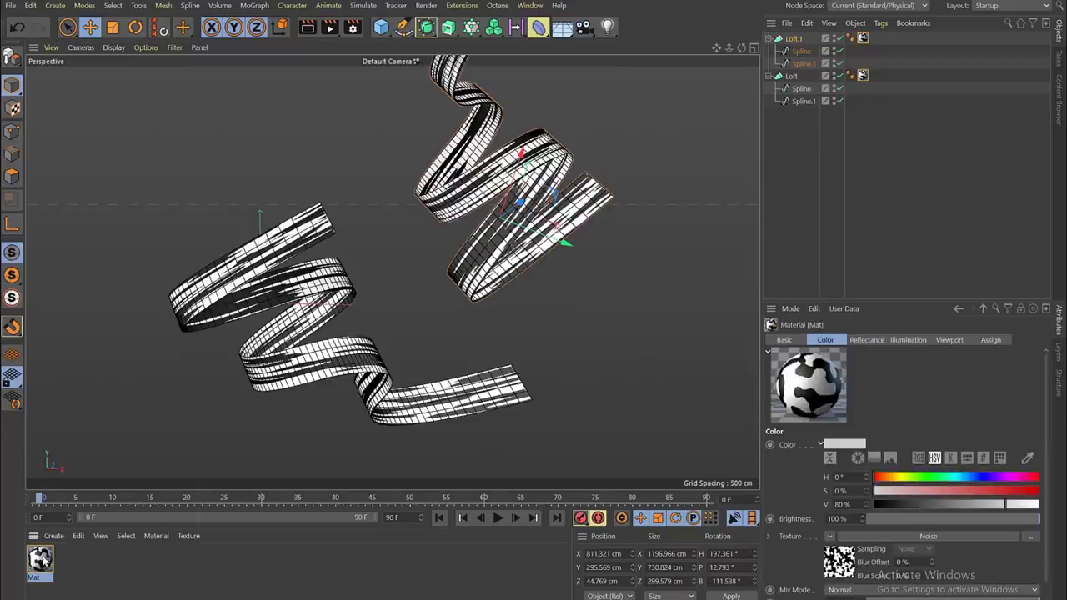
{"action": "left_click_drag", "start_coordinate": [316, 75], "coordinate": [642, 64]}
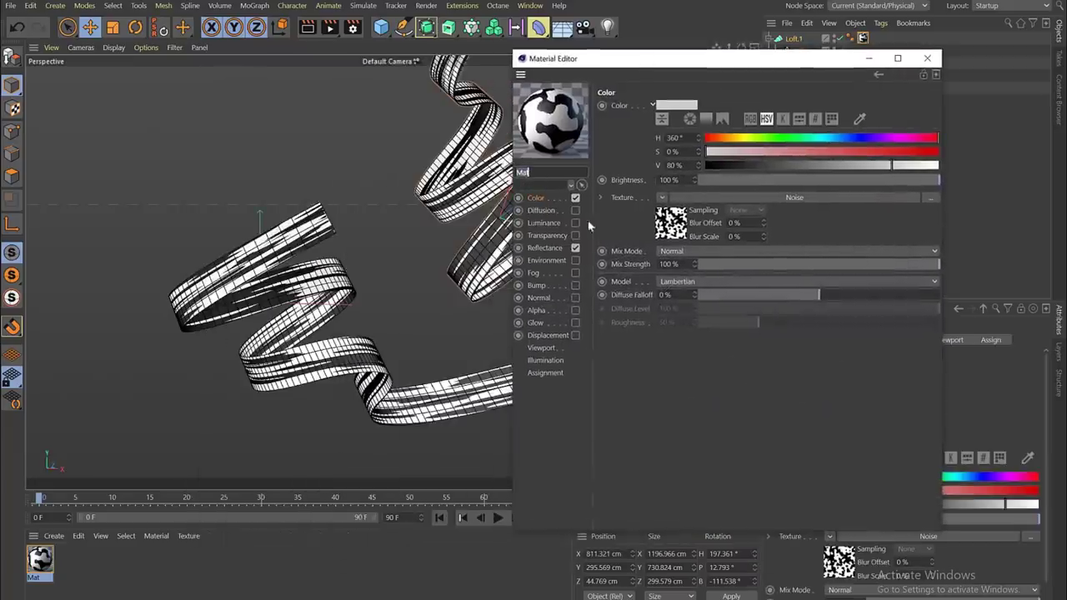
{"action": "left_click", "coordinate": [306, 27]}
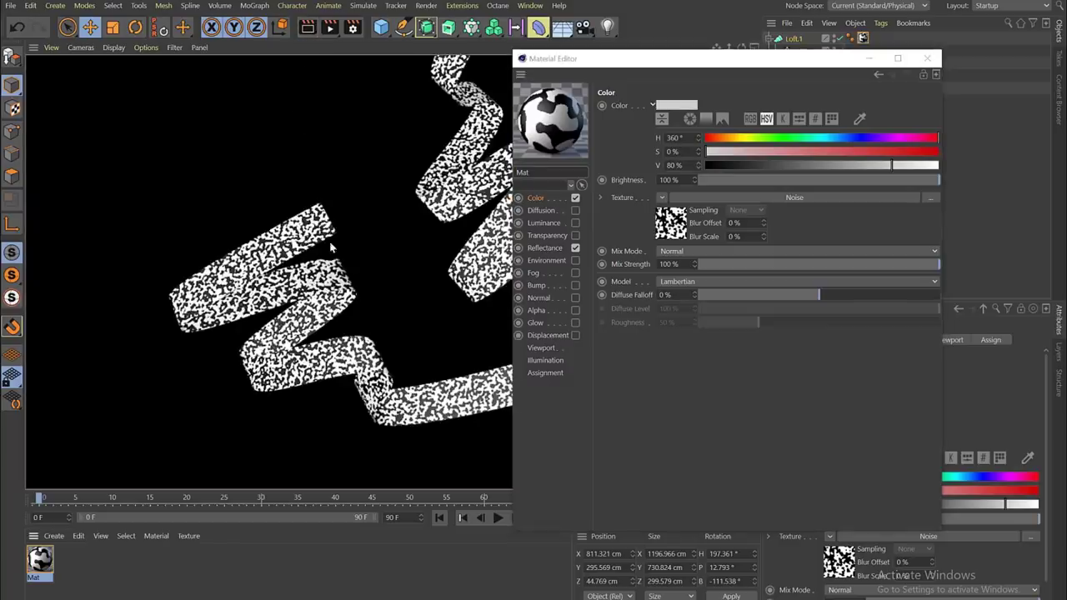
{"action": "left_click", "coordinate": [671, 233]}
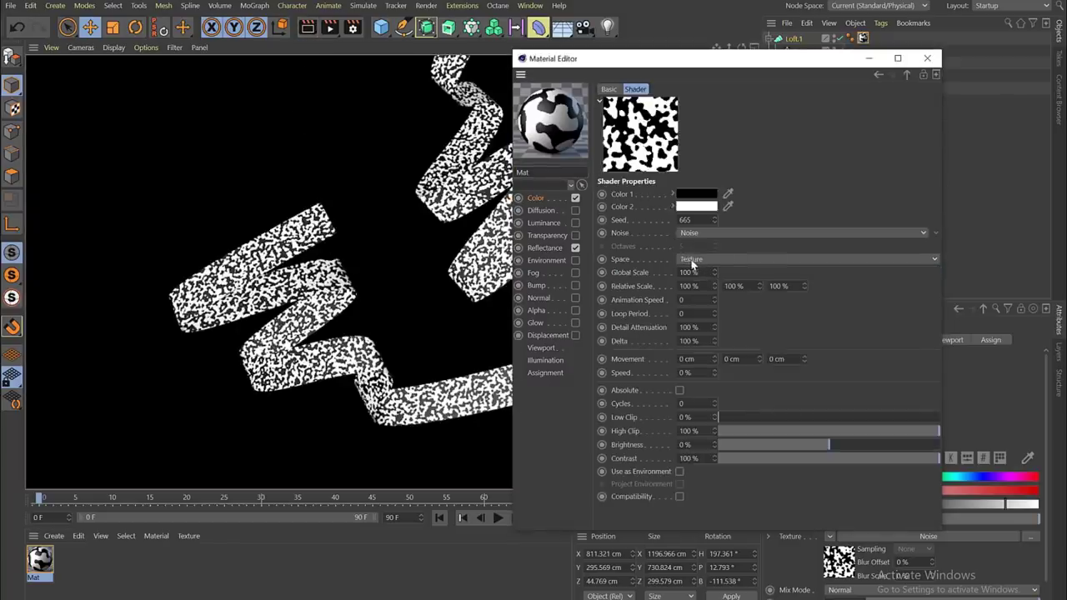
{"action": "left_click", "coordinate": [691, 260]}
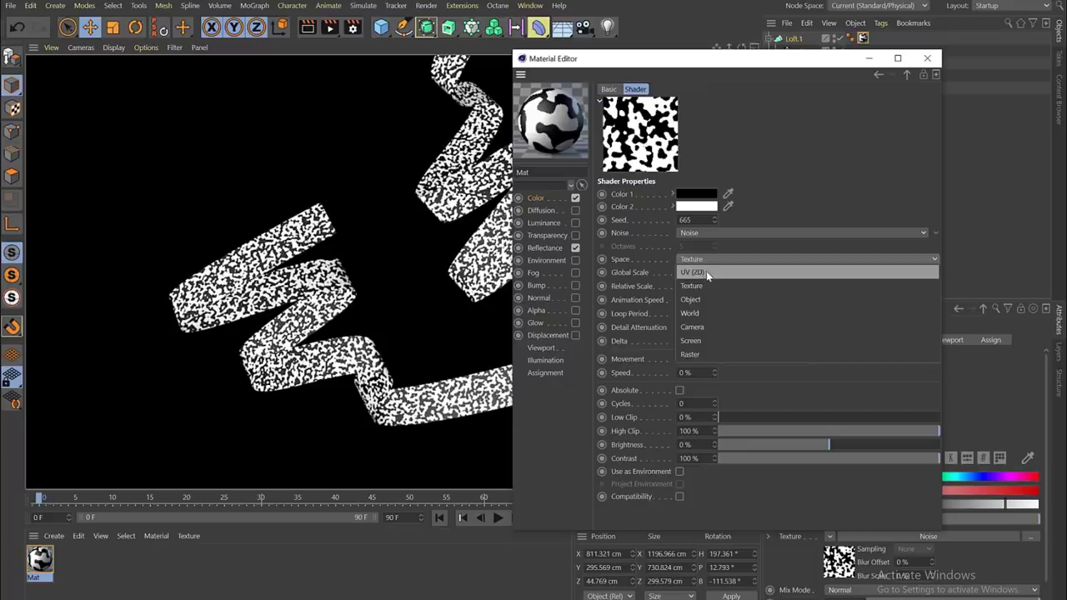
{"action": "left_click", "coordinate": [703, 273]}
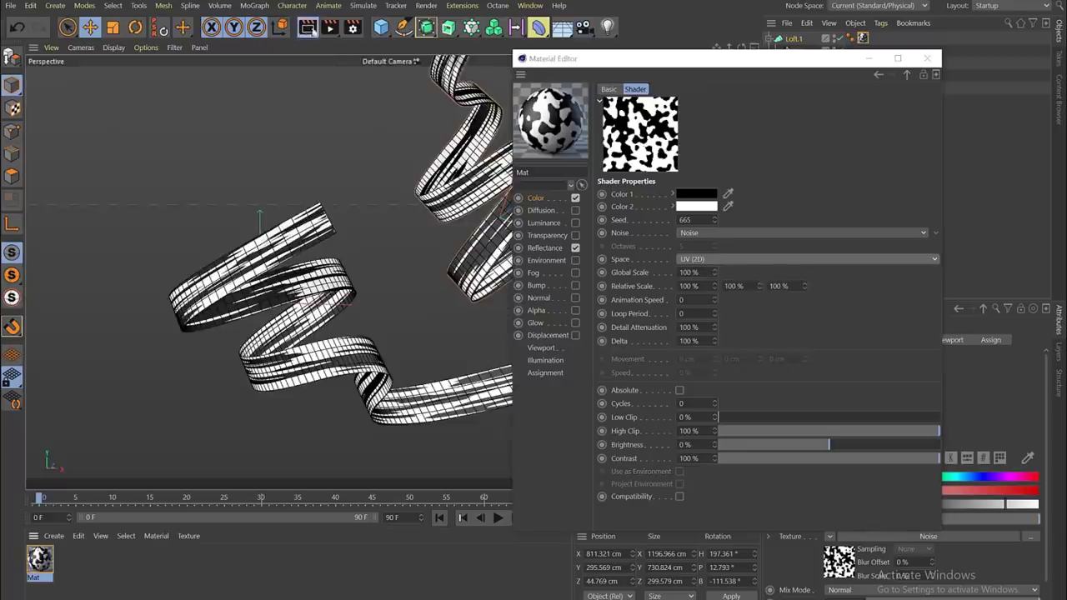
{"action": "left_click", "coordinate": [306, 28]}
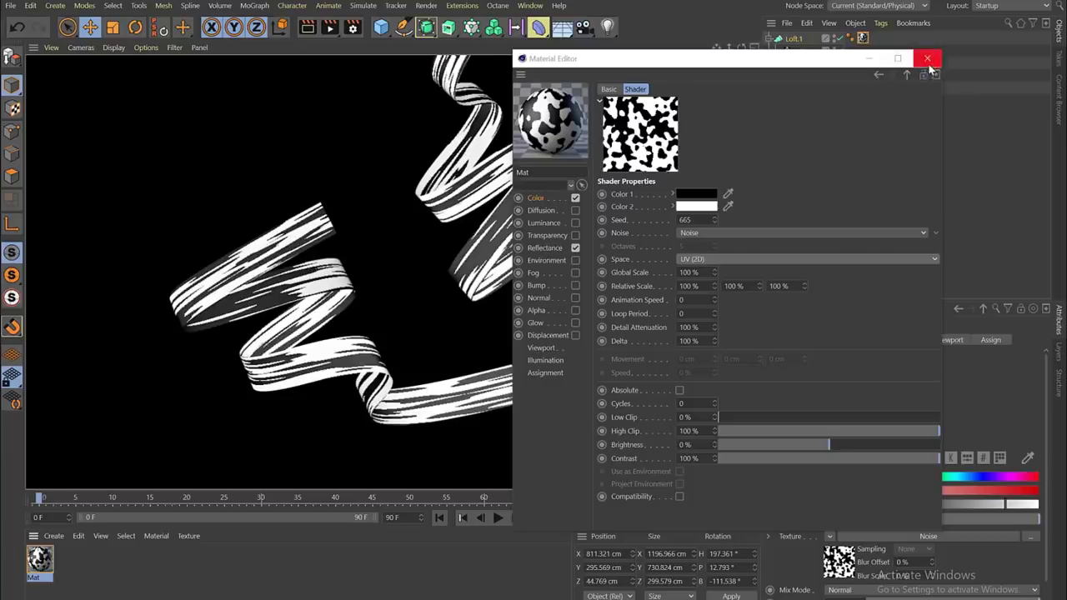
{"action": "left_click", "coordinate": [928, 60]}
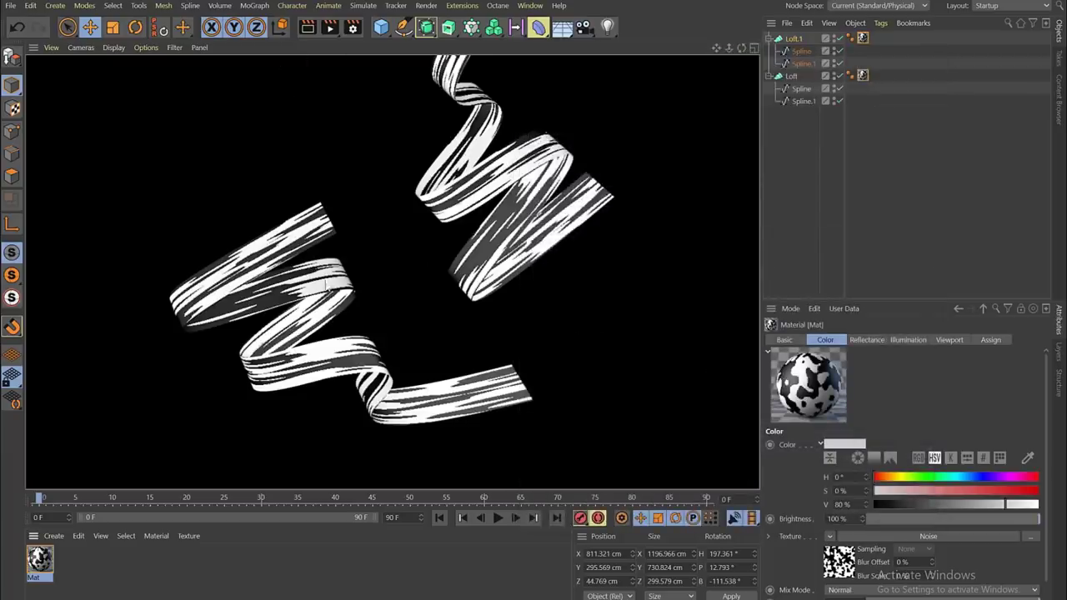
Step: Set the render anti-aliasing to Best and render the viewport again
{"action": "left_click", "coordinate": [352, 29]}
{"action": "left_click", "coordinate": [395, 102]}
{"action": "left_click", "coordinate": [612, 66]}
{"action": "left_click", "coordinate": [614, 106]}
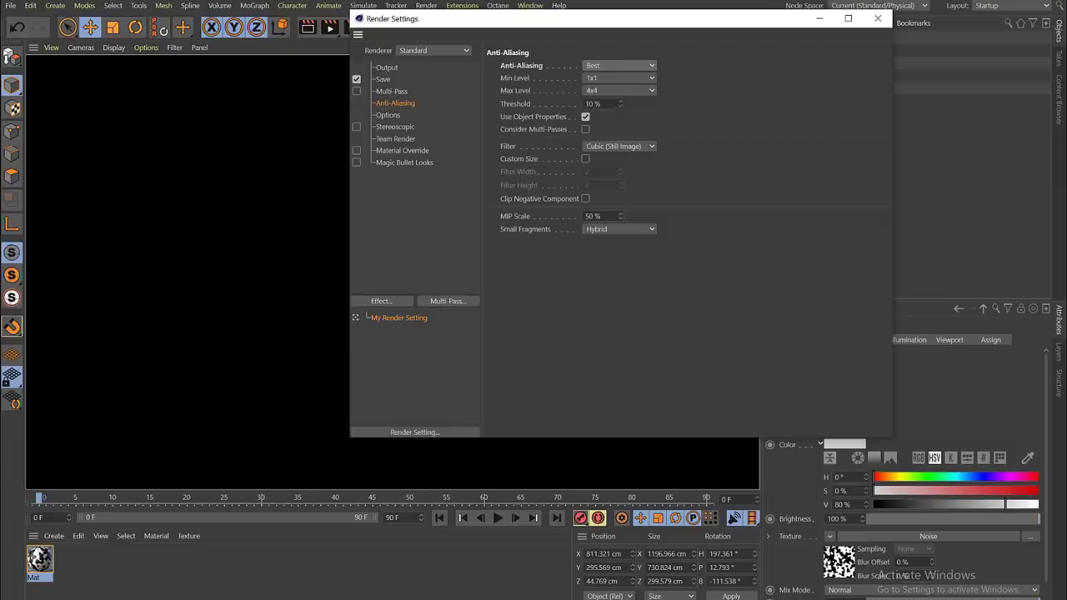
{"action": "left_click", "coordinate": [308, 27]}
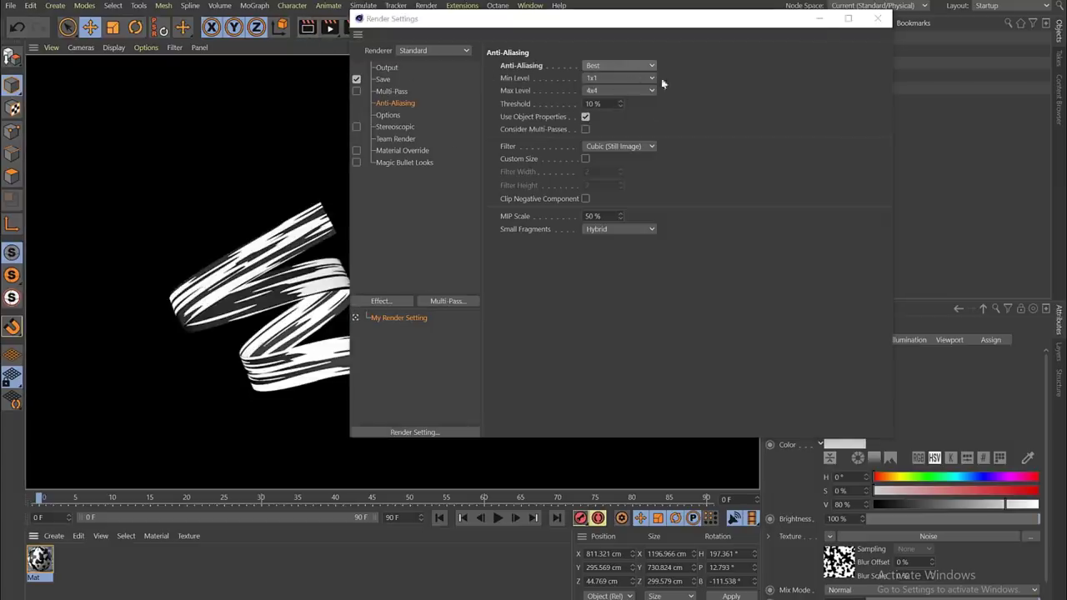
{"action": "left_click", "coordinate": [877, 18]}
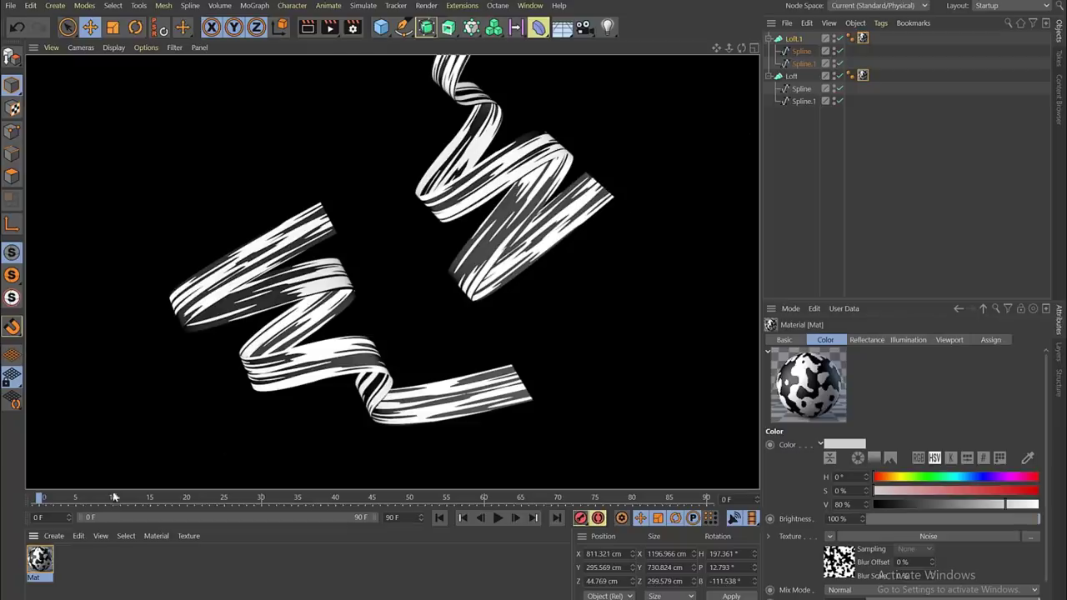
Step: Reopen the ribbon material and copy the Noise shader from its Color channel
{"action": "left_click", "coordinate": [42, 564]}
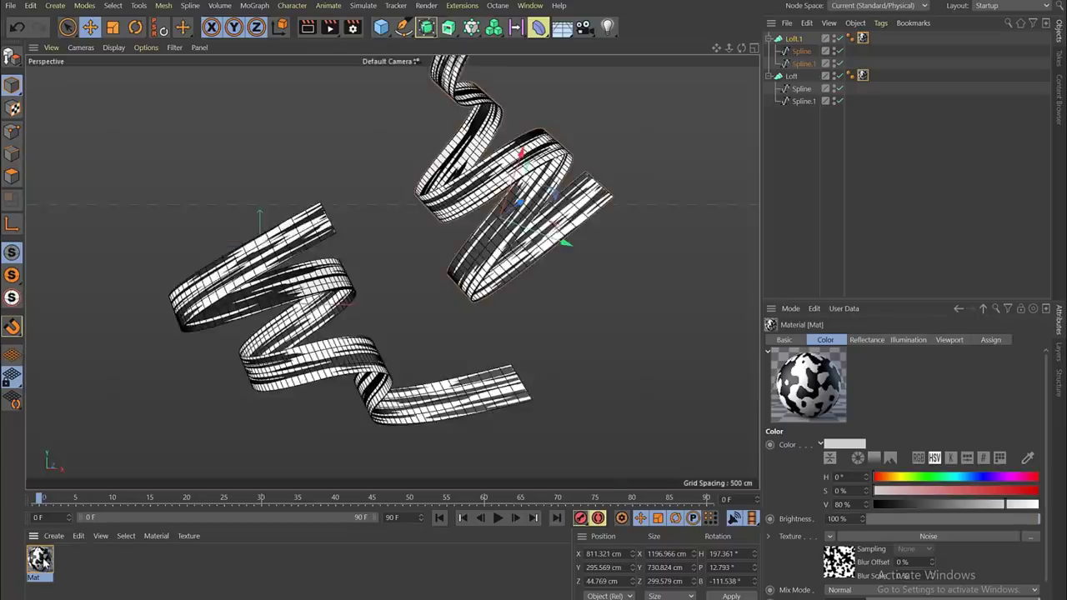
{"action": "double_click", "coordinate": [40, 559]}
{"action": "left_click_drag", "start_coordinate": [314, 75], "coordinate": [675, 69]}
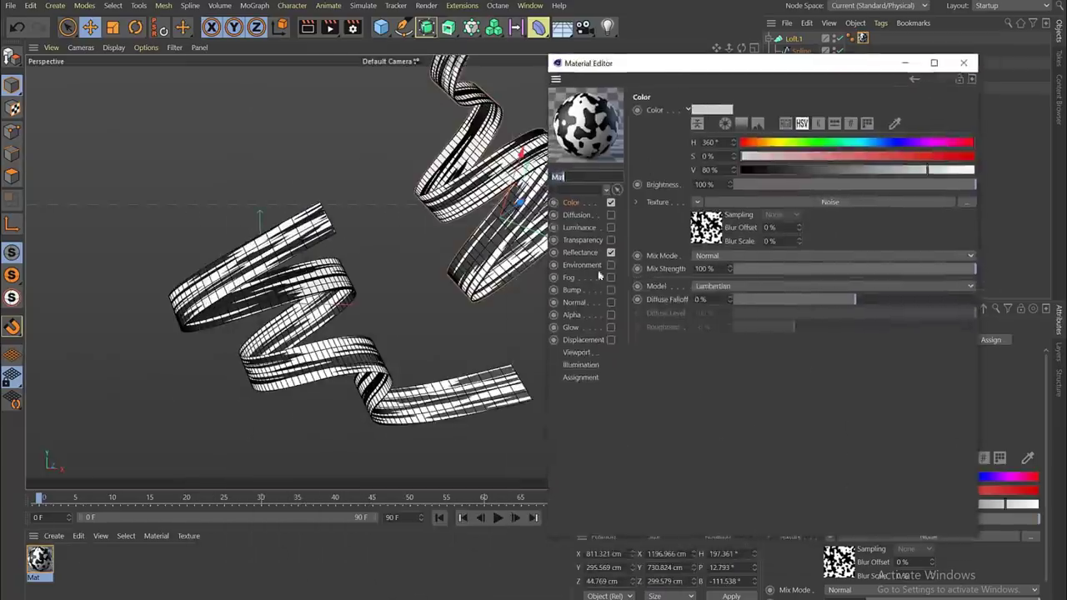
{"action": "left_click", "coordinate": [698, 203]}
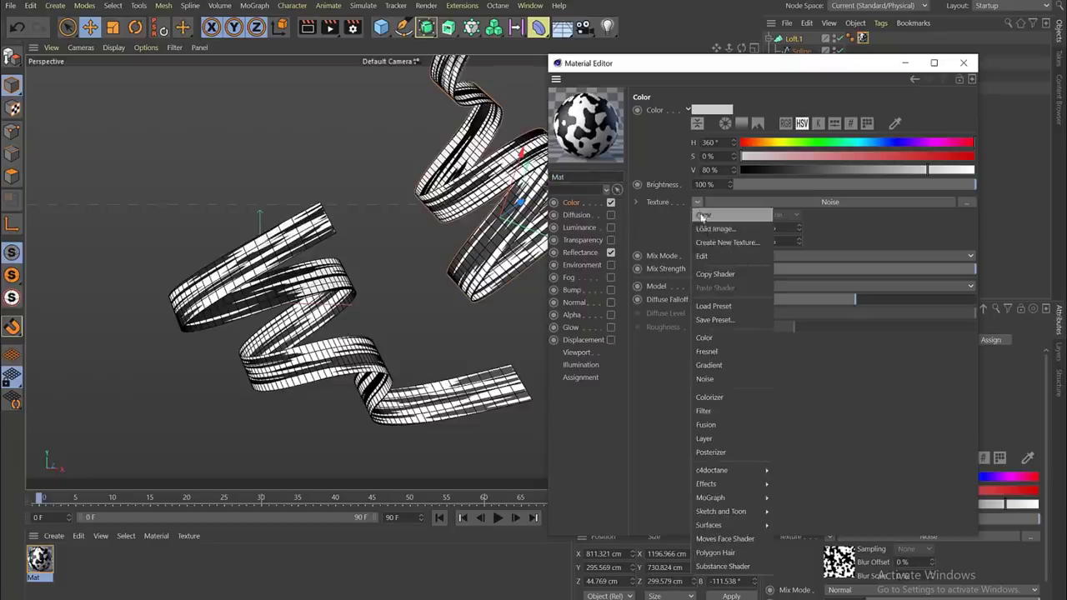
{"action": "left_click", "coordinate": [709, 275]}
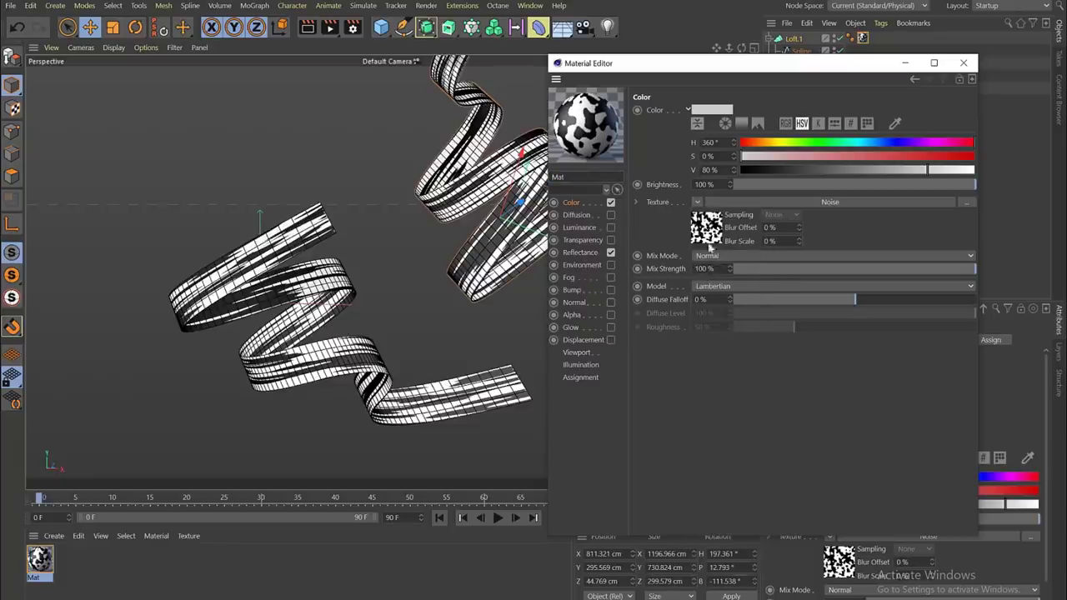
Step: Enable the material's Alpha channel, paste the copied Noise shader as its texture, and render the viewport
{"action": "left_click", "coordinate": [579, 303]}
{"action": "left_click", "coordinate": [574, 315]}
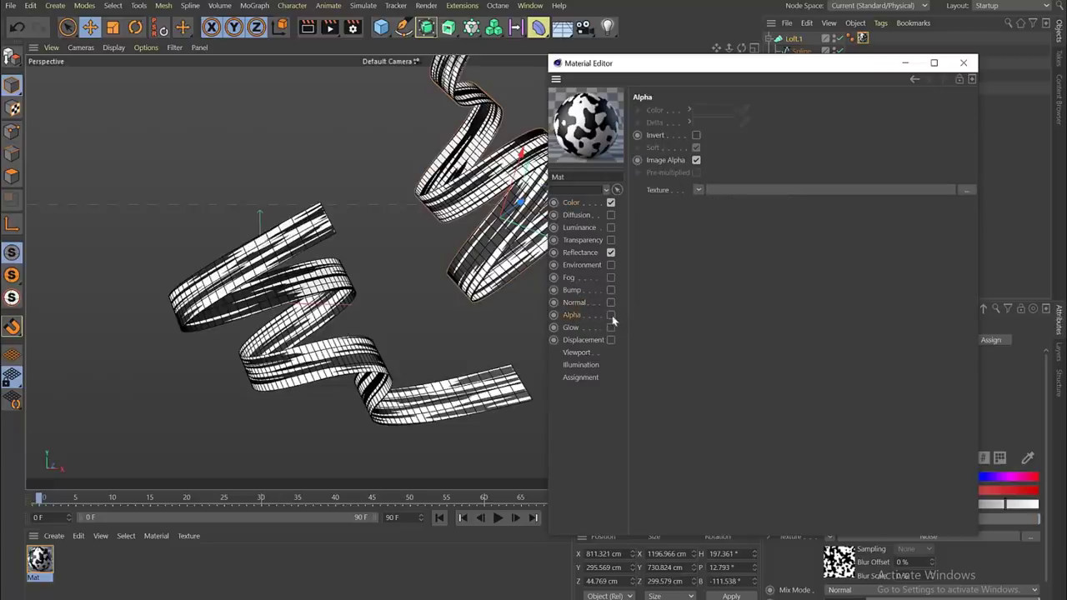
{"action": "left_click", "coordinate": [611, 316]}
{"action": "left_click", "coordinate": [698, 190]}
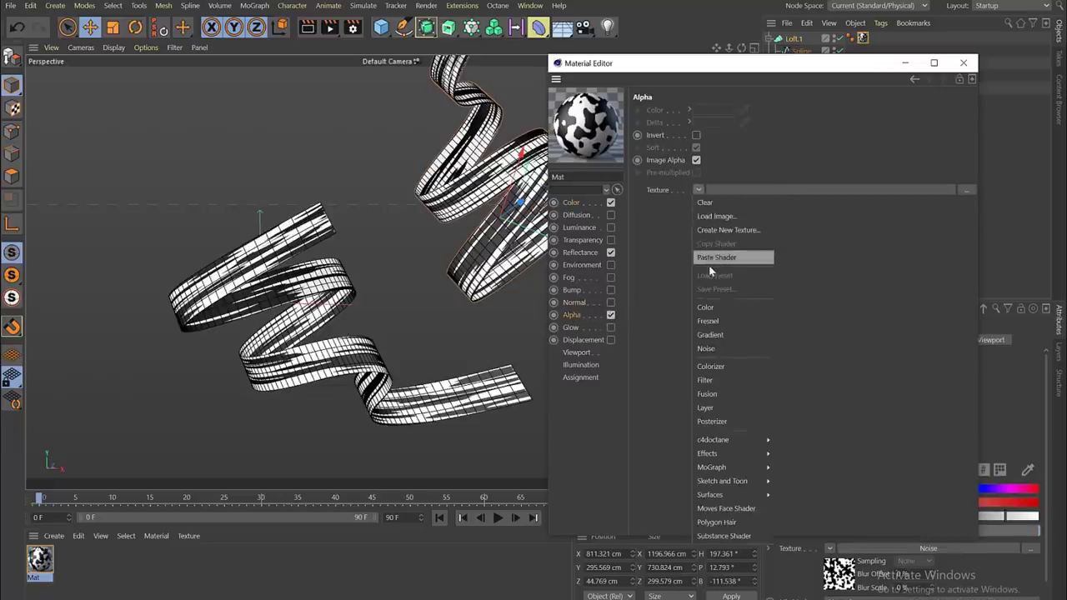
{"action": "left_click", "coordinate": [722, 260]}
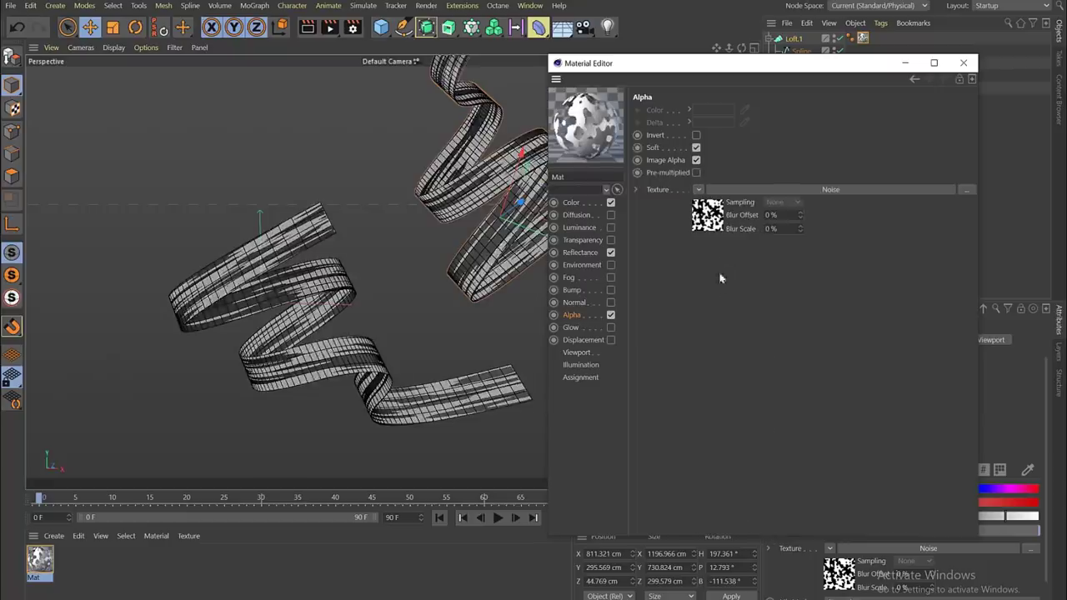
{"action": "left_click_drag", "start_coordinate": [641, 64], "coordinate": [699, 70]}
{"action": "left_click", "coordinate": [307, 27]}
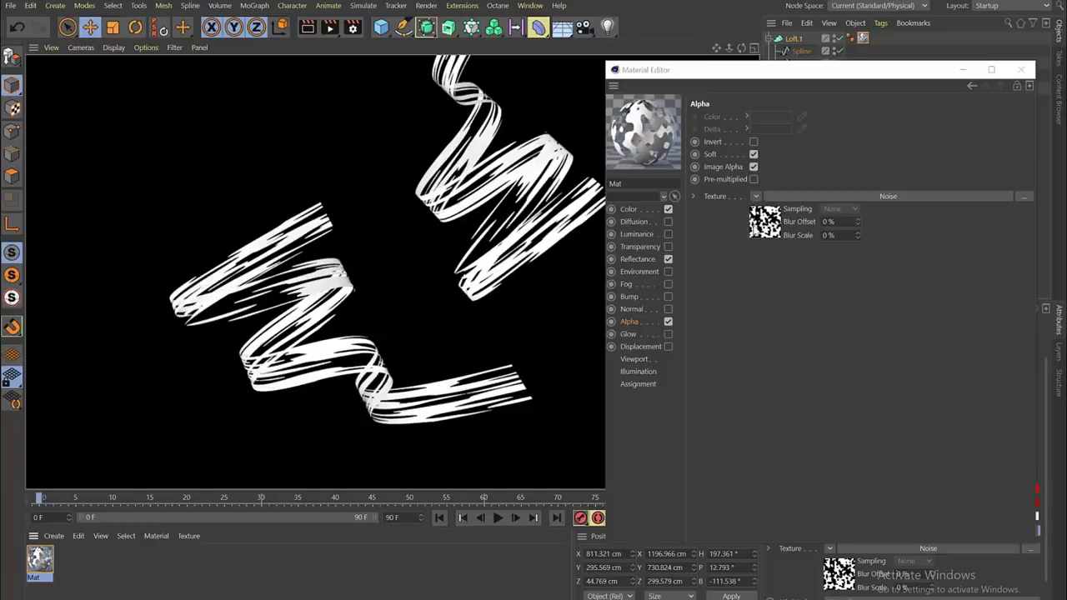
Step: Change the alpha Noise shader's seed to 666 and render the viewport
{"action": "left_click", "coordinate": [654, 278]}
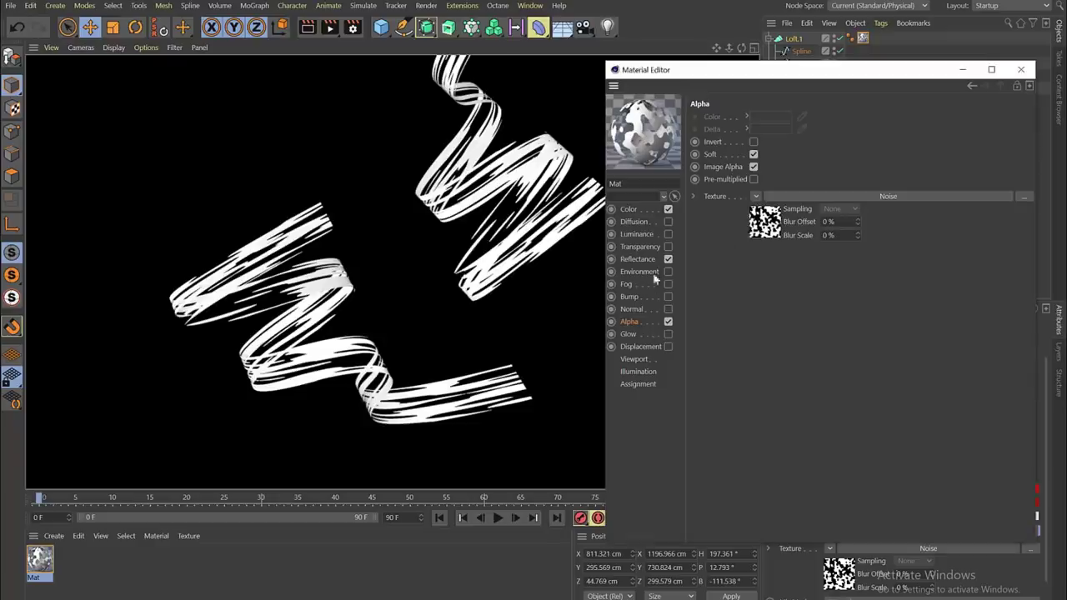
{"action": "left_click", "coordinate": [764, 225]}
{"action": "left_click_drag", "start_coordinate": [732, 75], "coordinate": [736, 56]}
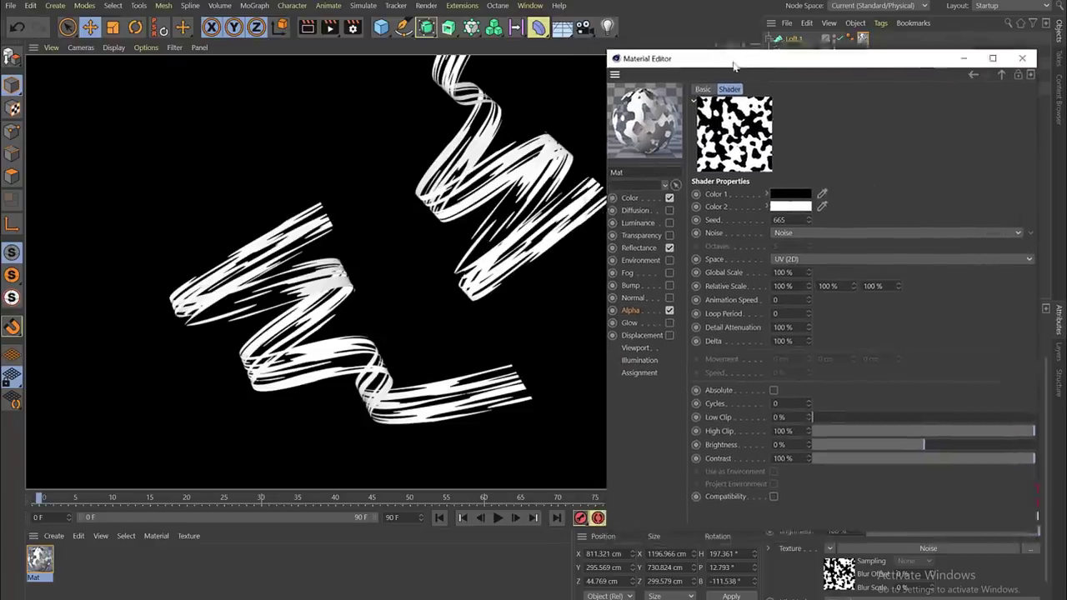
{"action": "left_click", "coordinate": [811, 210]}
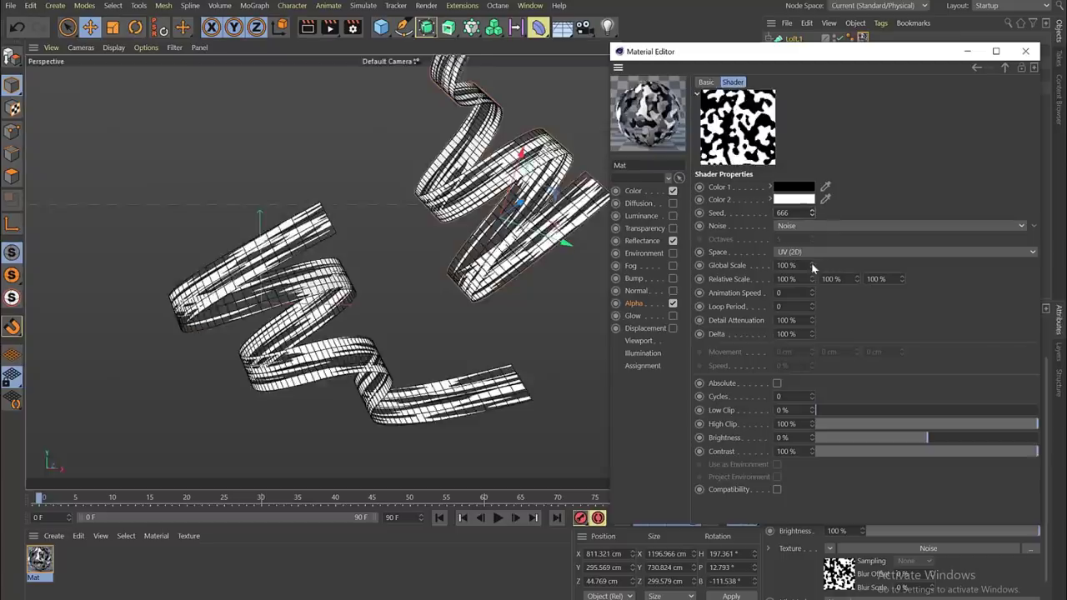
{"action": "left_click", "coordinate": [307, 28]}
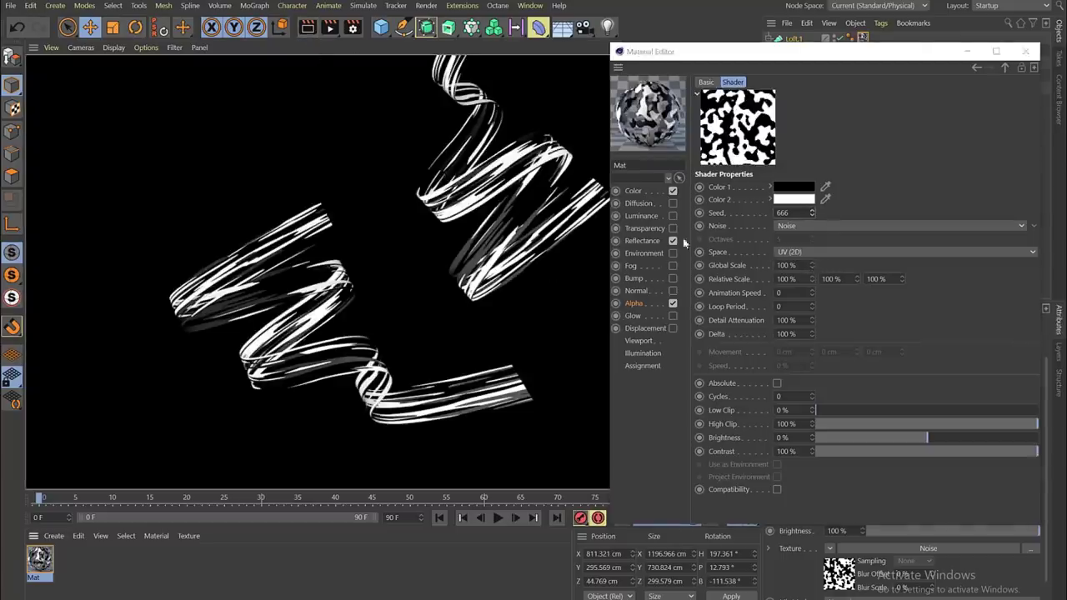
Step: Change Color 1 of the alpha Noise shader to a bluish purple
{"action": "left_click", "coordinate": [794, 186]}
{"action": "left_click_drag", "start_coordinate": [833, 190], "coordinate": [884, 211]}
{"action": "left_click", "coordinate": [831, 198]}
{"action": "left_click", "coordinate": [768, 232]}
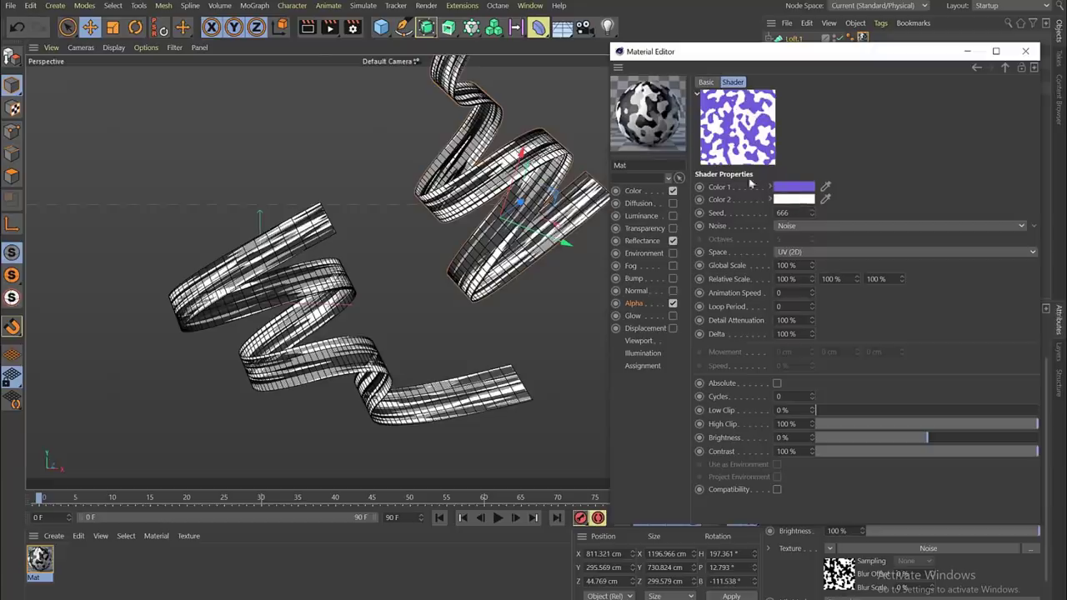
Step: Set Color 1 of the Color channel's Noise to purple (H 287°, S 100%, V 96%), close the material and render the viewport
{"action": "left_click", "coordinate": [637, 194]}
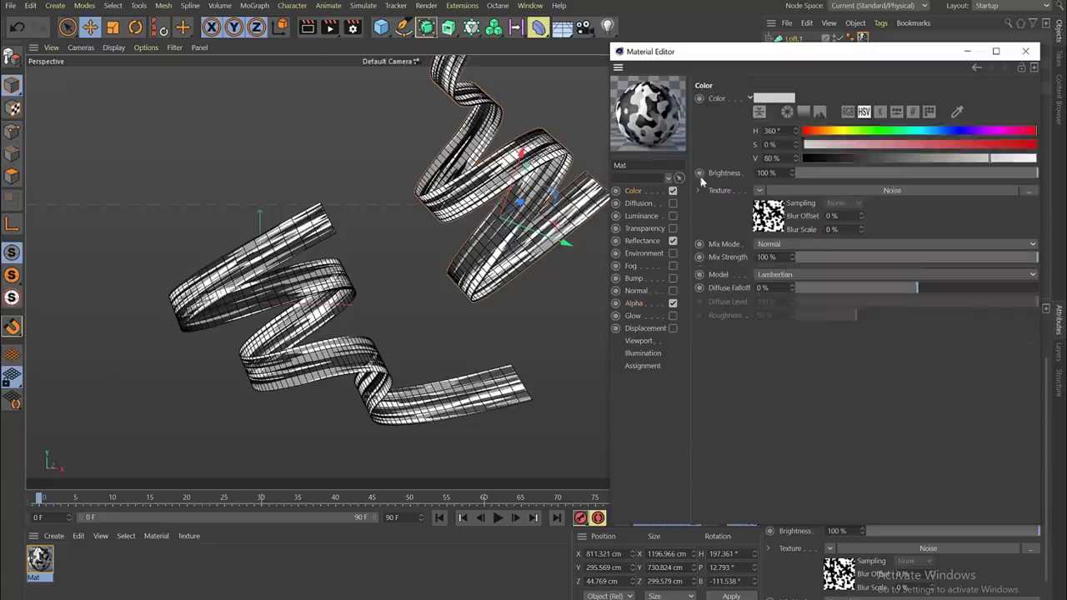
{"action": "left_click", "coordinate": [766, 208]}
{"action": "left_click", "coordinate": [798, 190]}
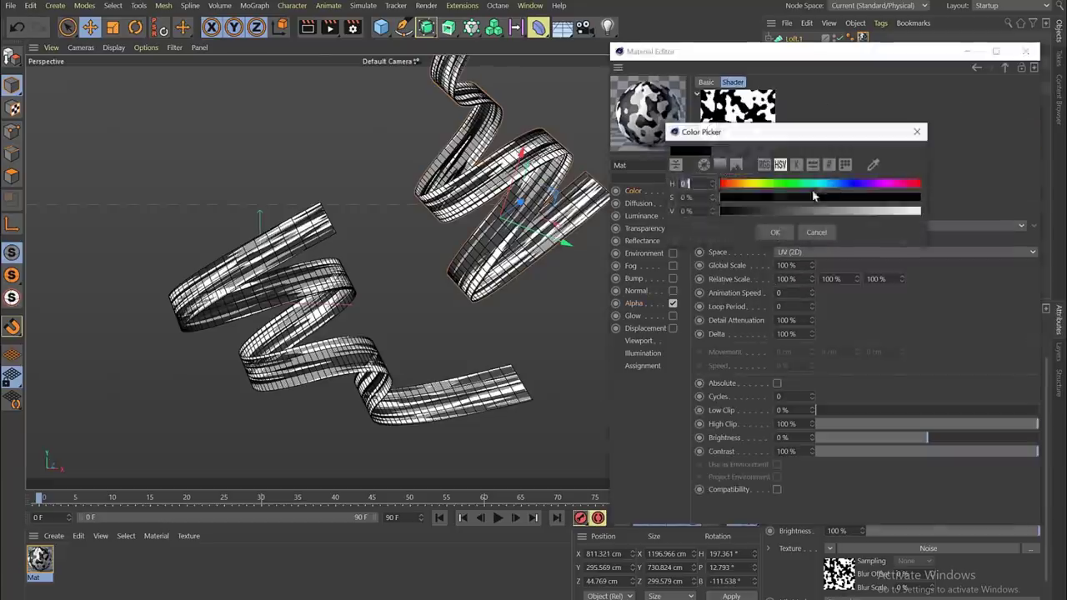
{"action": "left_click", "coordinate": [917, 211]}
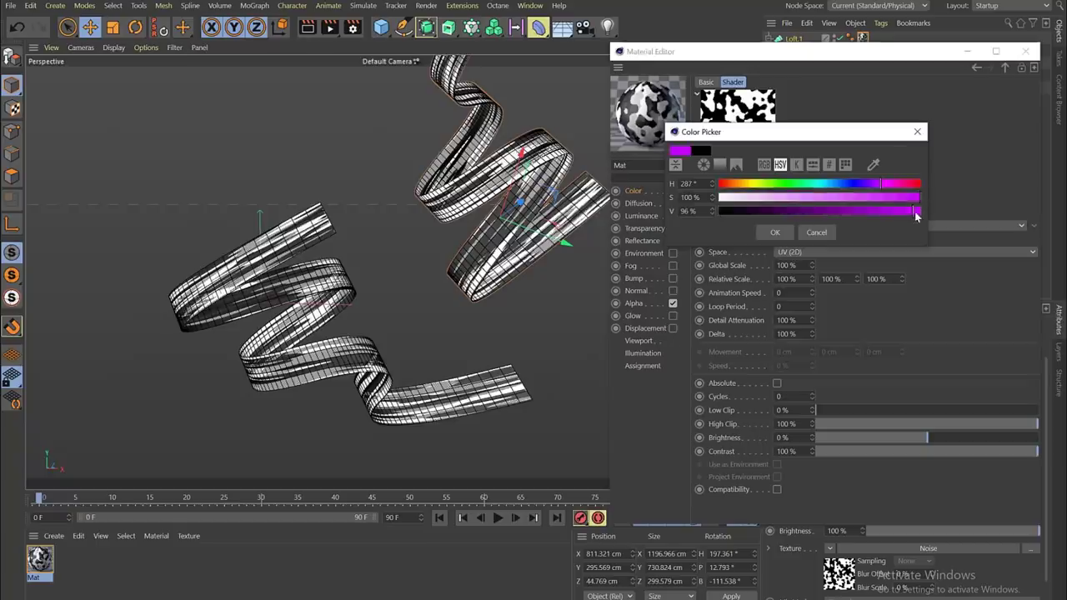
{"action": "left_click", "coordinate": [777, 232]}
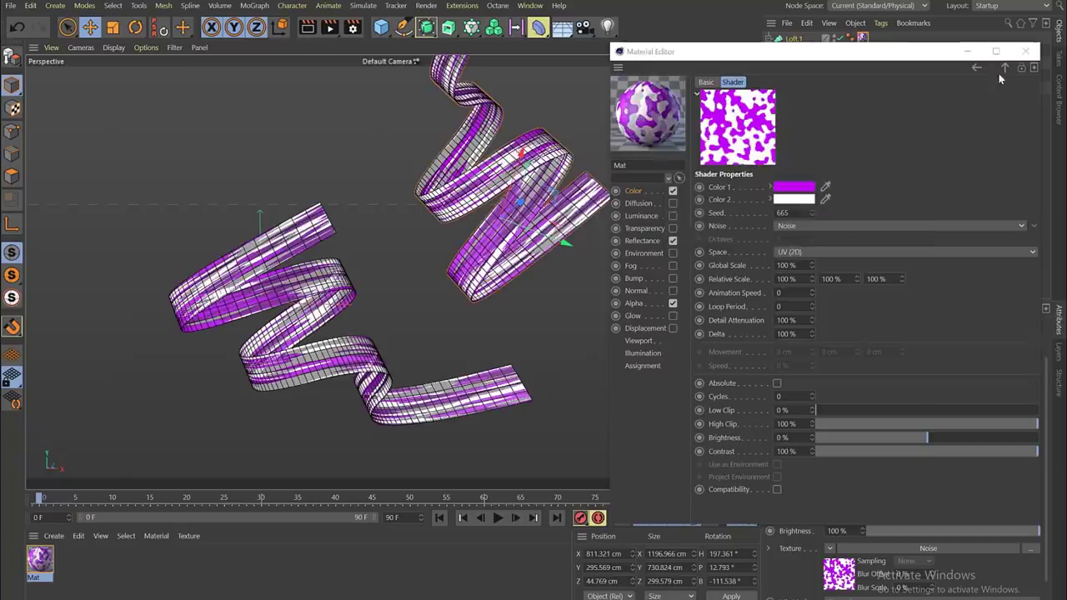
{"action": "left_click", "coordinate": [1026, 51]}
{"action": "left_click", "coordinate": [307, 27]}
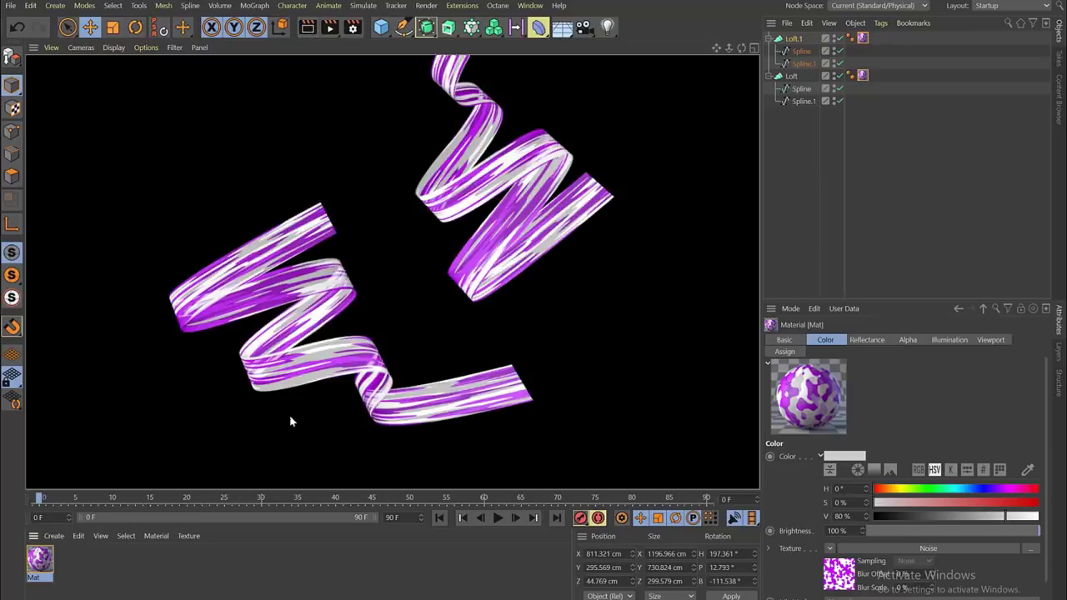
Step: Select both splines of the duplicated Loft for point editing with Live Selection
{"action": "left_click", "coordinate": [442, 203]}
{"action": "scroll", "coordinate": [317, 279], "scroll_direction": "up", "scroll_amount": 2}
{"action": "scroll", "coordinate": [316, 278], "scroll_direction": "down", "scroll_amount": 3}
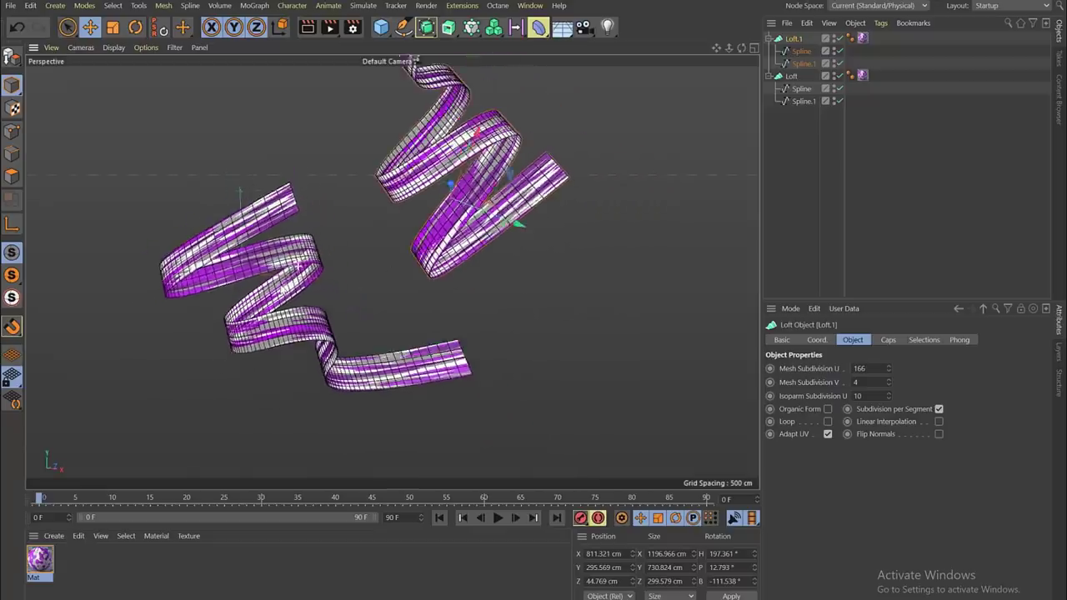
{"action": "left_click_drag", "start_coordinate": [391, 274], "coordinate": [400, 242], "text": "alt"}
{"action": "right_click_drag", "start_coordinate": [348, 245], "coordinate": [322, 266], "text": "alt"}
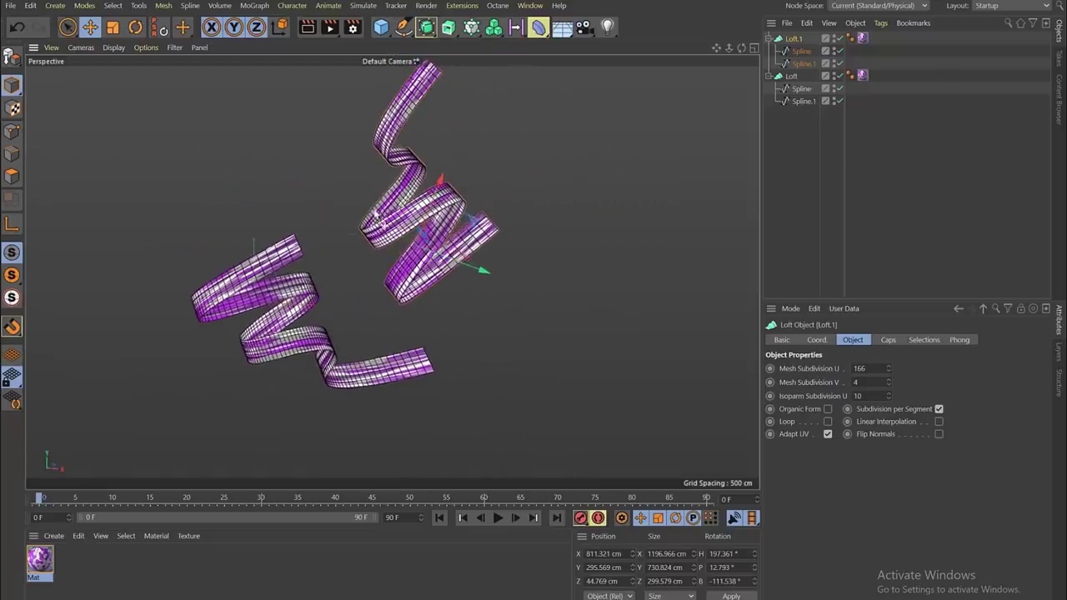
{"action": "left_click", "coordinate": [800, 52]}
{"action": "left_click", "coordinate": [802, 65], "text": "ctrl"}
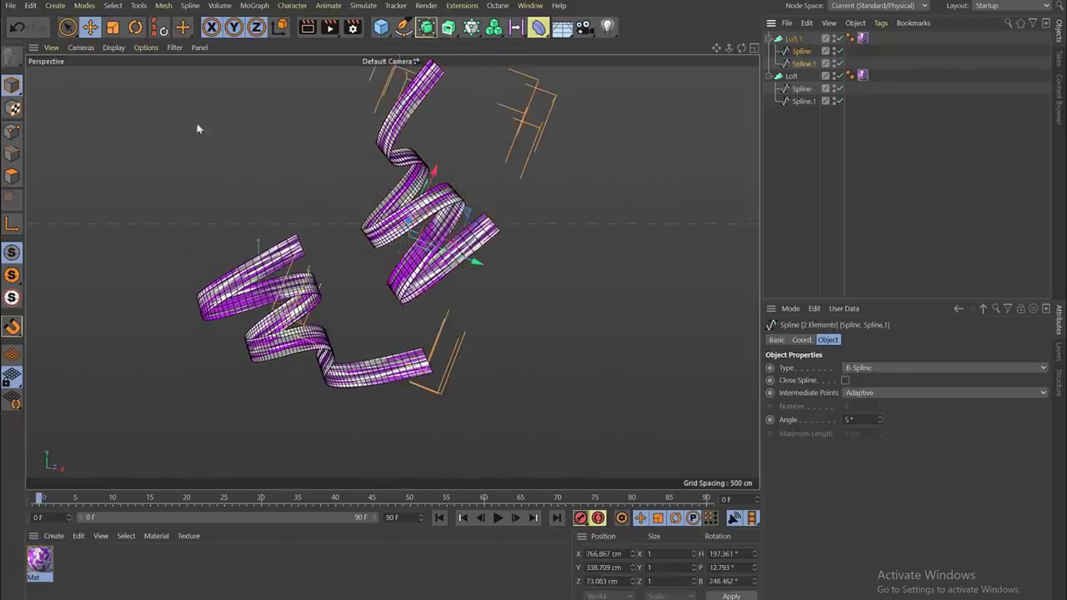
{"action": "left_click", "coordinate": [68, 27]}
{"action": "left_click", "coordinate": [11, 131]}
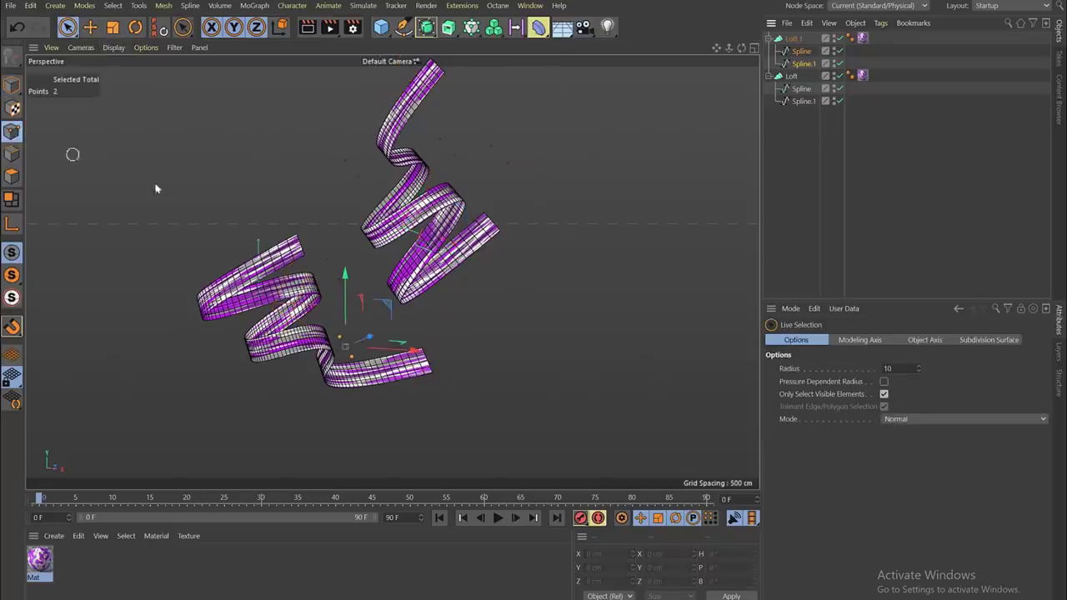
Step: Return to Model mode, then delete the duplicated Loft and the second spline of the remaining Loft
{"action": "left_click", "coordinate": [801, 88]}
{"action": "left_click", "coordinate": [90, 26]}
{"action": "left_click", "coordinate": [11, 85]}
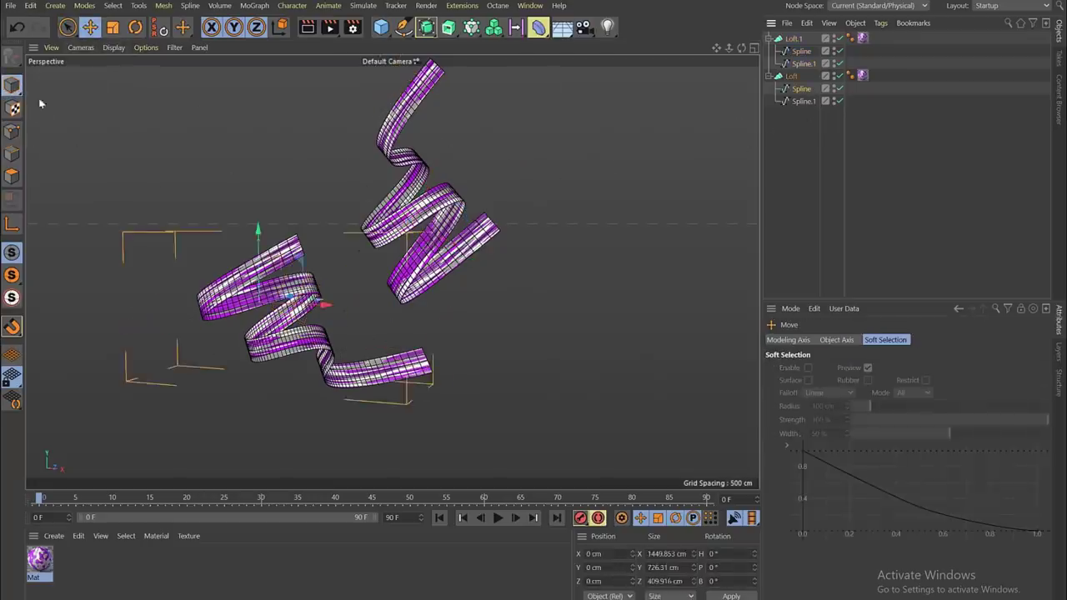
{"action": "left_click", "coordinate": [302, 202]}
{"action": "left_click", "coordinate": [790, 39]}
{"action": "key", "text": "Delete"}
{"action": "left_click", "coordinate": [803, 64]}
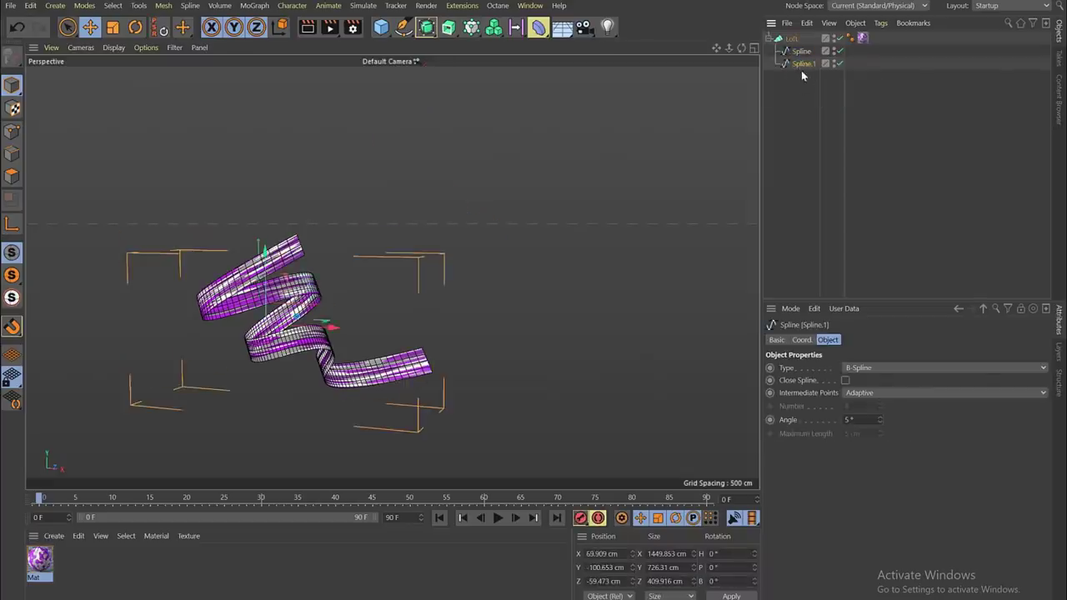
{"action": "key", "text": "Delete"}
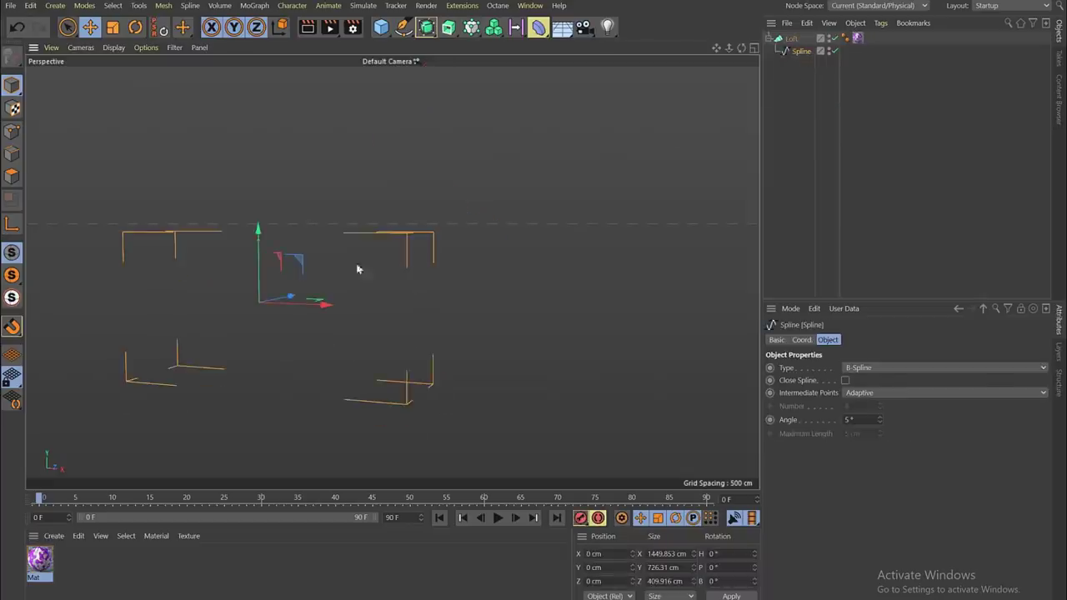
Step: Create an Instance of the spline, place it as the Loft's second child and offset it to form a ribbon
{"action": "right_click_drag", "start_coordinate": [348, 267], "coordinate": [391, 272], "text": "alt"}
{"action": "middle_click_drag", "start_coordinate": [391, 272], "coordinate": [450, 180], "text": "alt"}
{"action": "left_click", "coordinate": [426, 32]}
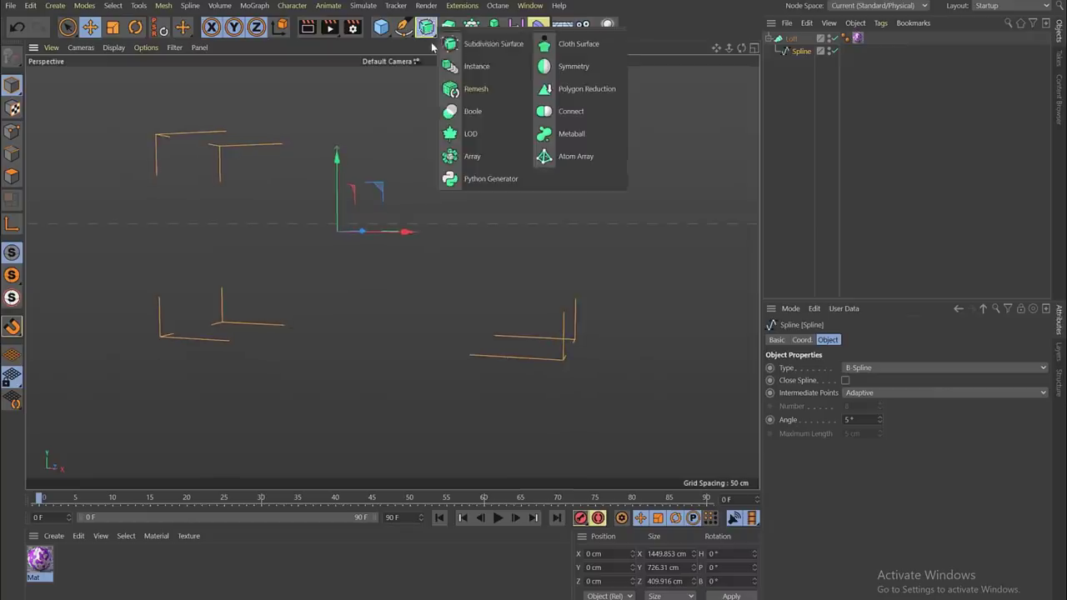
{"action": "left_click", "coordinate": [477, 67]}
{"action": "left_click_drag", "start_coordinate": [800, 63], "coordinate": [800, 60]}
{"action": "left_click", "coordinate": [802, 55]}
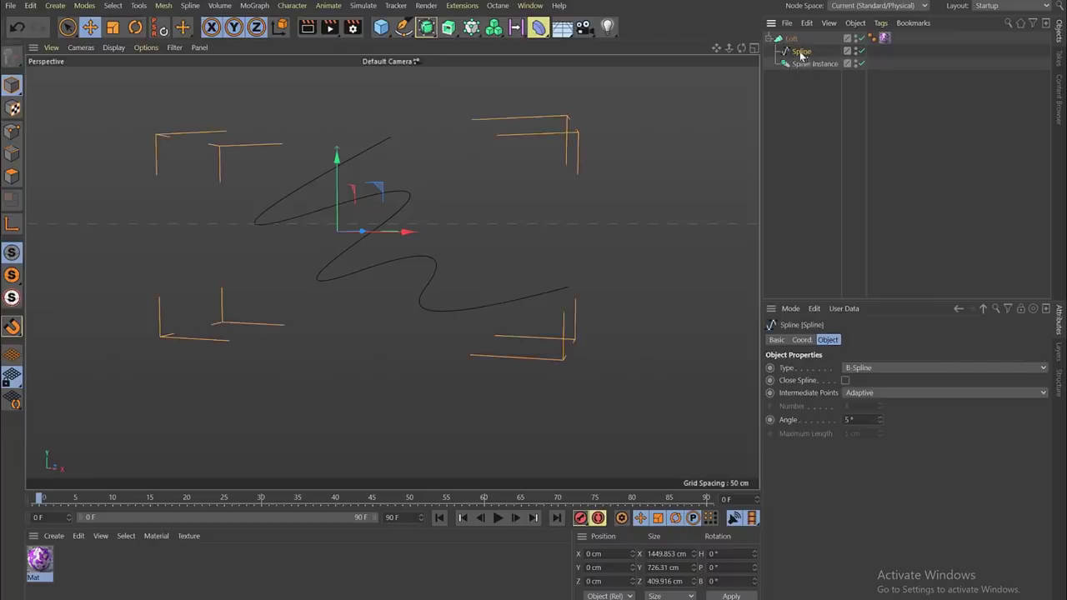
{"action": "left_click", "coordinate": [807, 65]}
{"action": "left_click_drag", "start_coordinate": [410, 217], "coordinate": [303, 209], "text": "alt"}
{"action": "right_click_drag", "start_coordinate": [292, 235], "coordinate": [370, 218], "text": "alt"}
Step: Select the original spline in Points mode and pick individual control points with Rectangle Selection to reshape the ribbon
{"action": "left_click", "coordinate": [796, 53]}
{"action": "left_click", "coordinate": [800, 52]}
{"action": "left_click_drag", "start_coordinate": [68, 26], "coordinate": [109, 67]}
{"action": "left_click", "coordinate": [10, 133]}
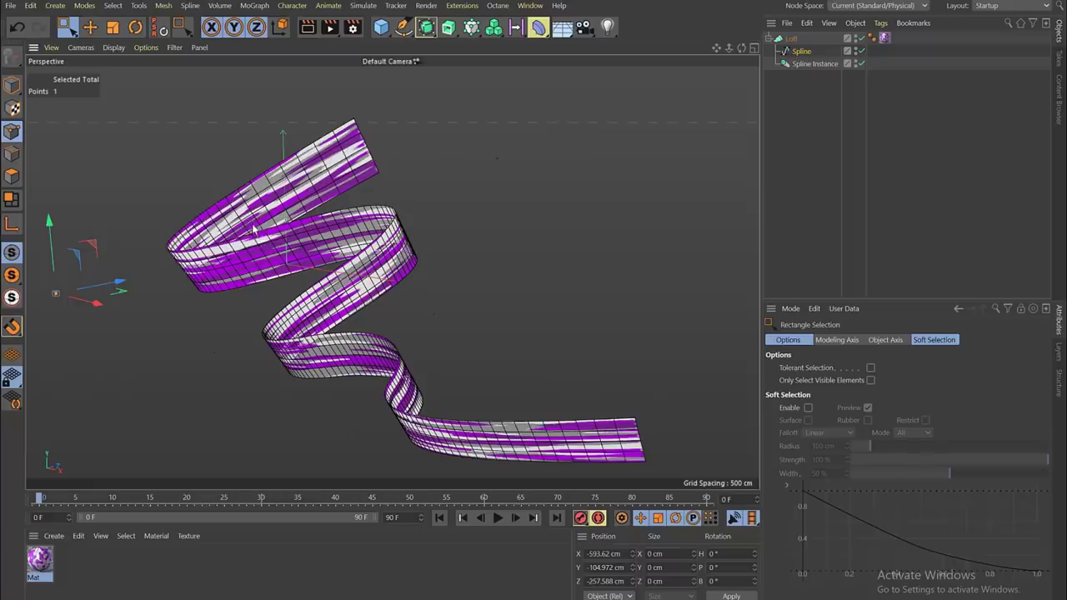
{"action": "left_click_drag", "start_coordinate": [303, 247], "coordinate": [348, 253], "text": "alt"}
{"action": "middle_click_drag", "start_coordinate": [348, 252], "coordinate": [397, 216], "text": "alt"}
{"action": "left_click_drag", "start_coordinate": [341, 274], "coordinate": [362, 275], "text": "alt"}
{"action": "left_click_drag", "start_coordinate": [257, 282], "coordinate": [292, 321]}
{"action": "left_click_drag", "start_coordinate": [342, 277], "coordinate": [293, 328], "text": "alt"}
Step: Move the selected control point of the original spline to reshape the ribbon's lower loops
{"action": "left_click", "coordinate": [807, 64]}
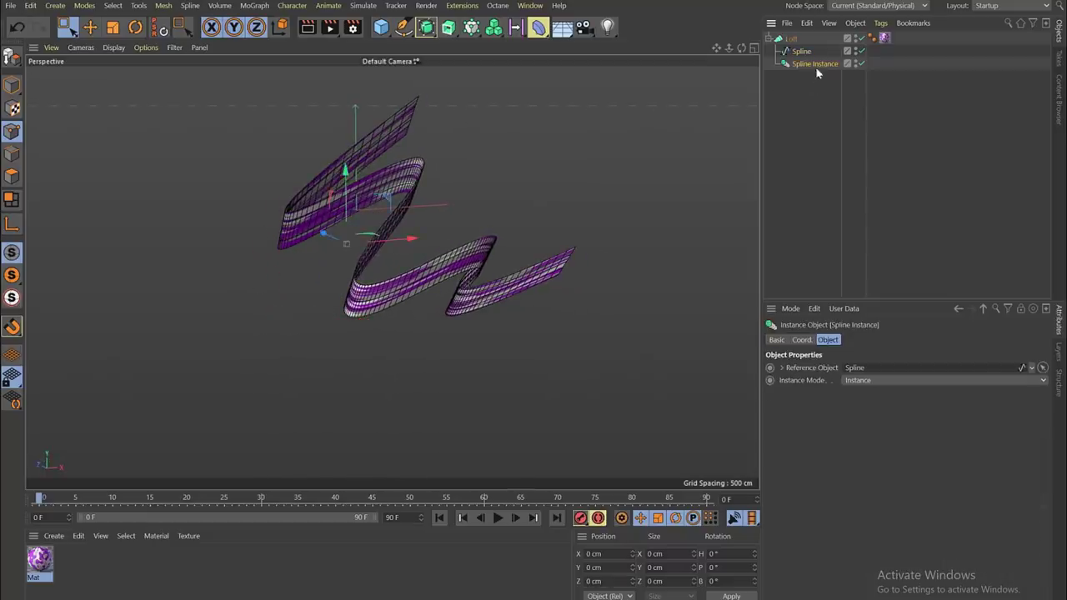
{"action": "left_click", "coordinate": [802, 52]}
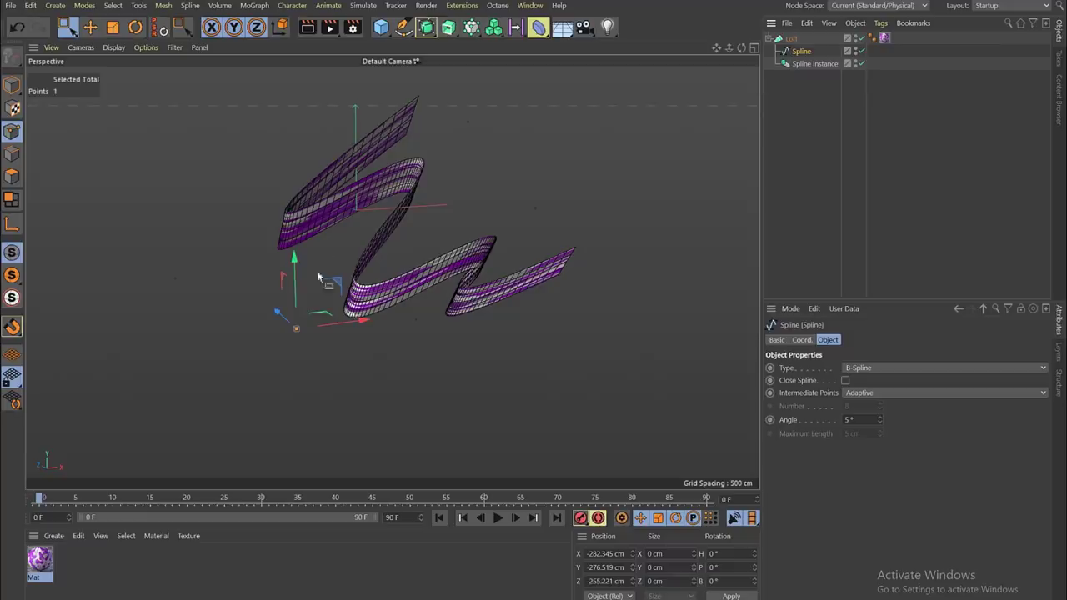
{"action": "mouse_move", "coordinate": [288, 330]}
{"action": "left_mouse_down"}
{"action": "mouse_move", "coordinate": [257, 323]}
{"action": "mouse_move", "coordinate": [274, 317]}
{"action": "left_mouse_up"}
{"action": "left_click_drag", "start_coordinate": [283, 249], "coordinate": [278, 181]}
{"action": "left_click_drag", "start_coordinate": [293, 218], "coordinate": [369, 298], "text": "alt"}
{"action": "left_click_drag", "start_coordinate": [375, 204], "coordinate": [449, 172], "text": "alt"}
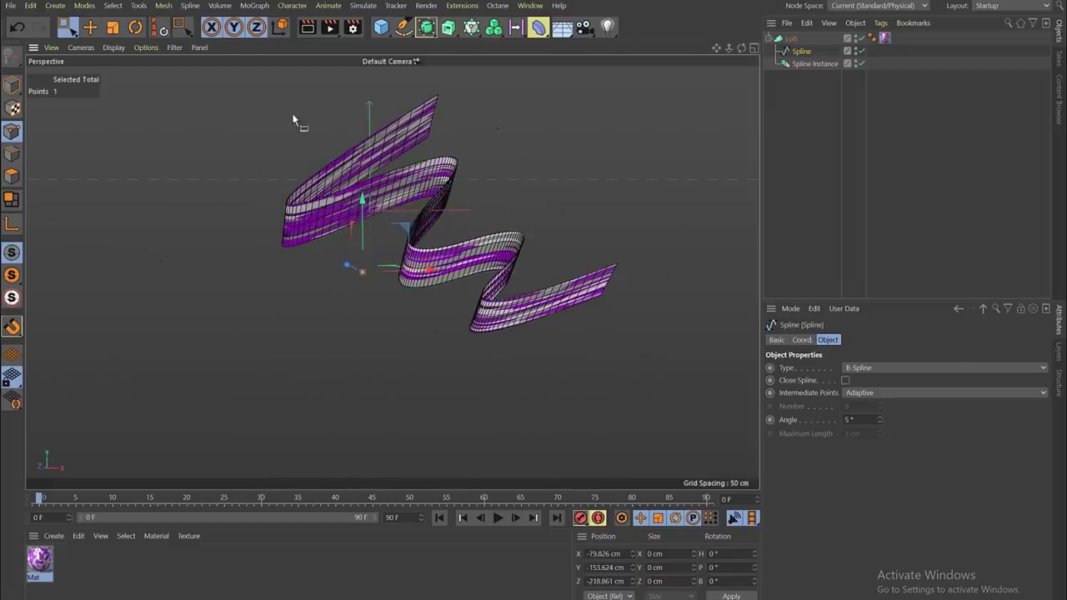
Step: Return to Model mode with nothing selected and check the ribbon against the reference image in Photos
{"action": "left_click", "coordinate": [90, 28]}
{"action": "left_click", "coordinate": [13, 85]}
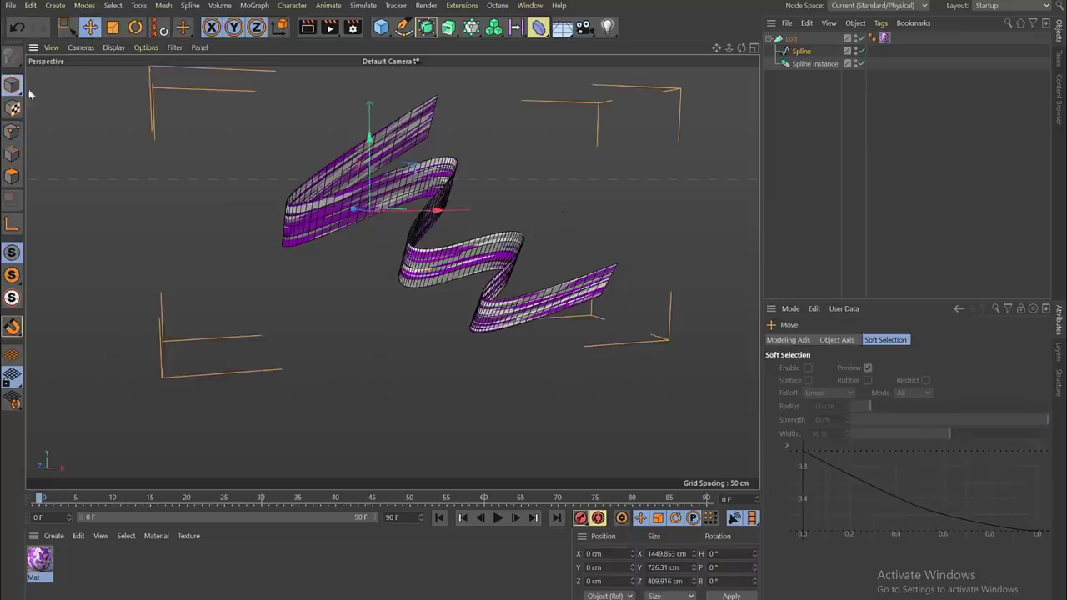
{"action": "left_click", "coordinate": [831, 139]}
{"action": "left_click_drag", "start_coordinate": [443, 186], "coordinate": [477, 263], "text": "alt"}
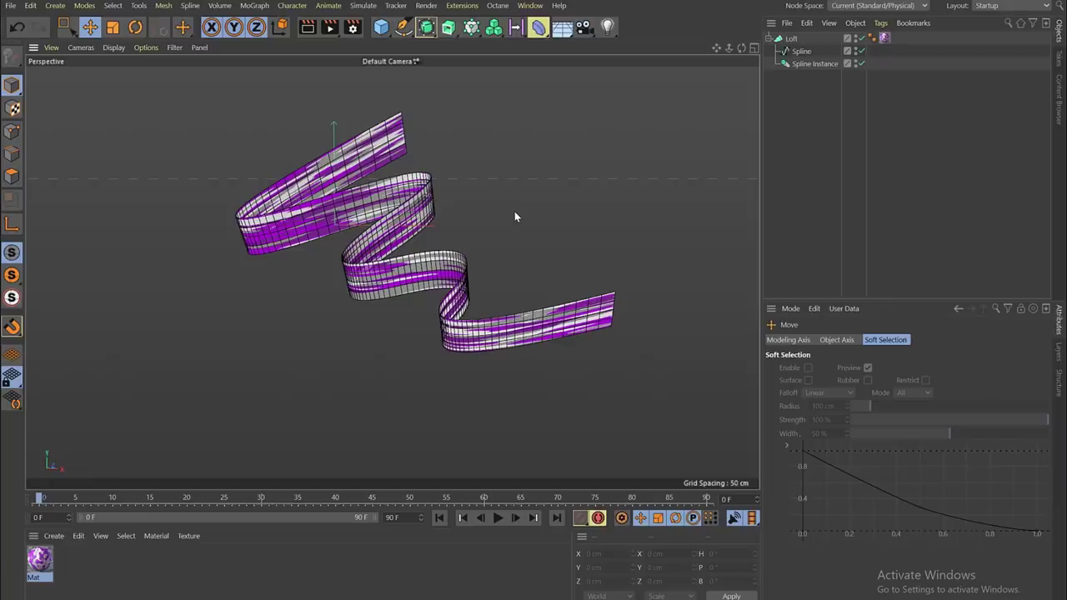
{"action": "key", "text": "alt+Tab"}
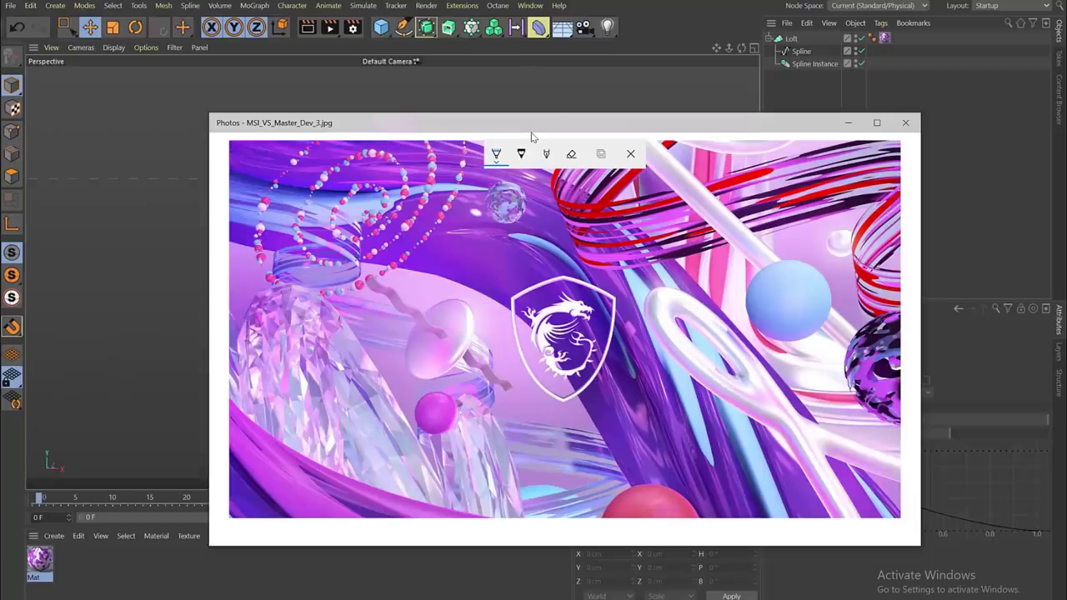
{"action": "left_click", "coordinate": [617, 56]}
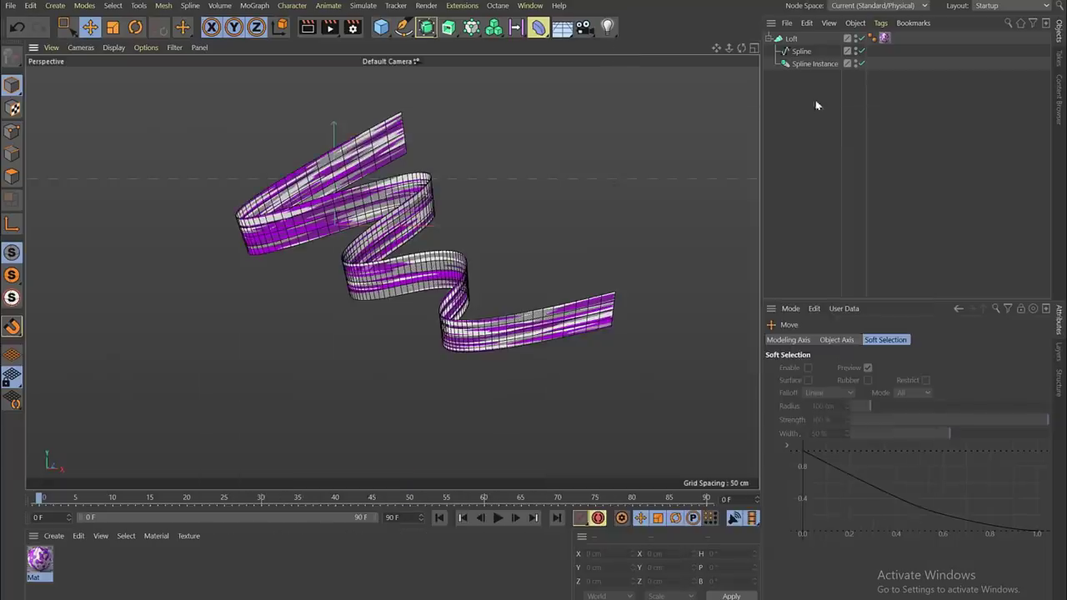
{"action": "left_click", "coordinate": [768, 39]}
{"action": "left_click", "coordinate": [790, 38]}
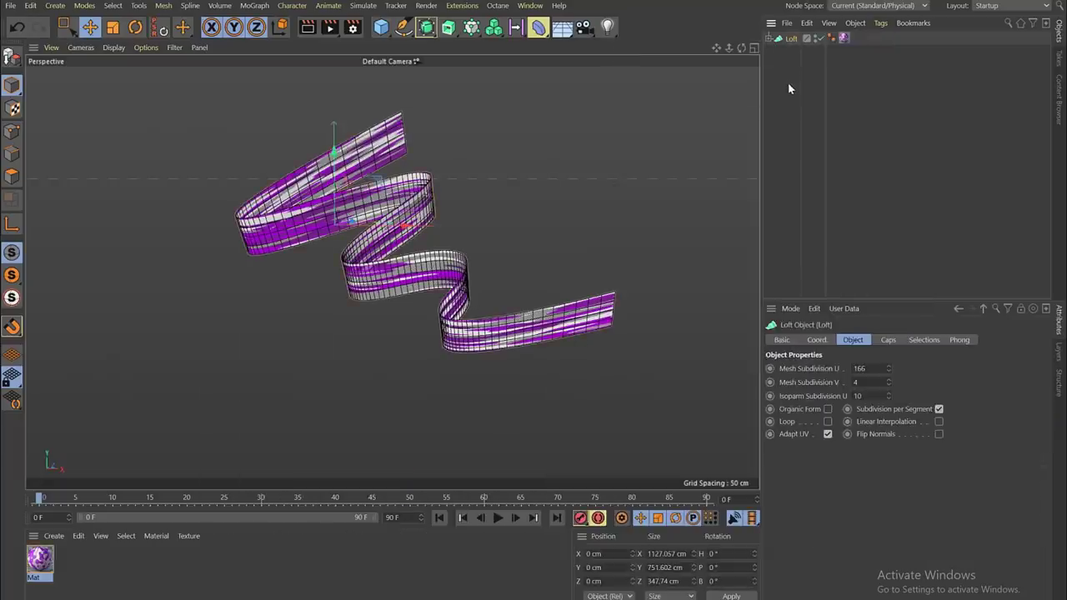
{"action": "key", "text": "Delete"}
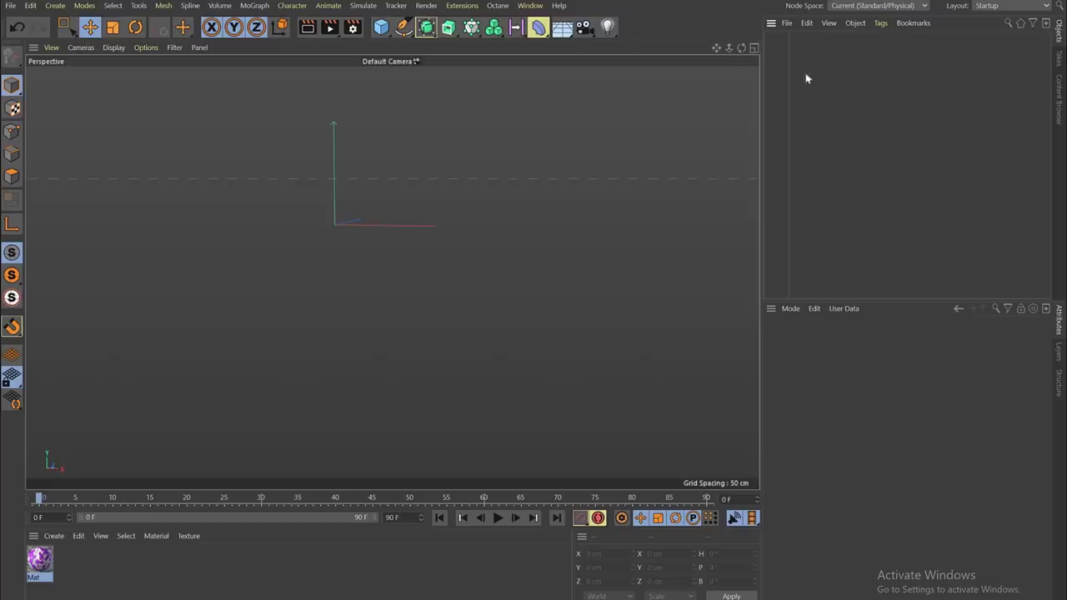
{"action": "key", "text": "ctrl+z"}
{"action": "key", "text": "ctrl+z"}
{"action": "key", "text": "ctrl+z"}
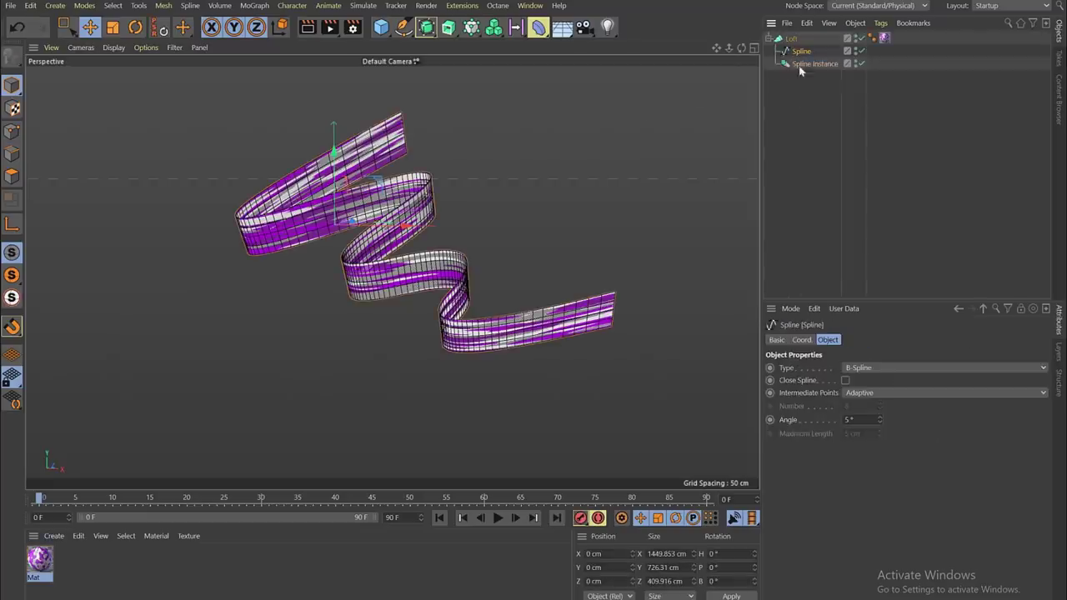
Step: Delete the Spline Instance, take the original spline out of the Loft and delete the Loft
{"action": "left_click", "coordinate": [802, 65]}
{"action": "key", "text": "Delete"}
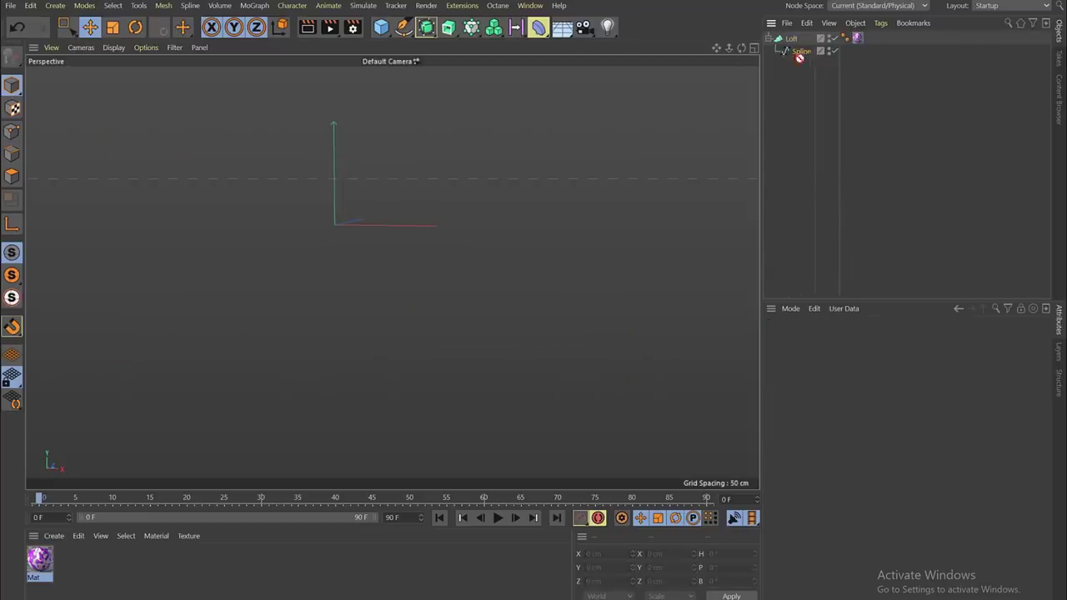
{"action": "left_click", "coordinate": [796, 51]}
{"action": "left_click", "coordinate": [791, 38]}
{"action": "key", "text": "Delete"}
{"action": "left_click", "coordinate": [791, 39]}
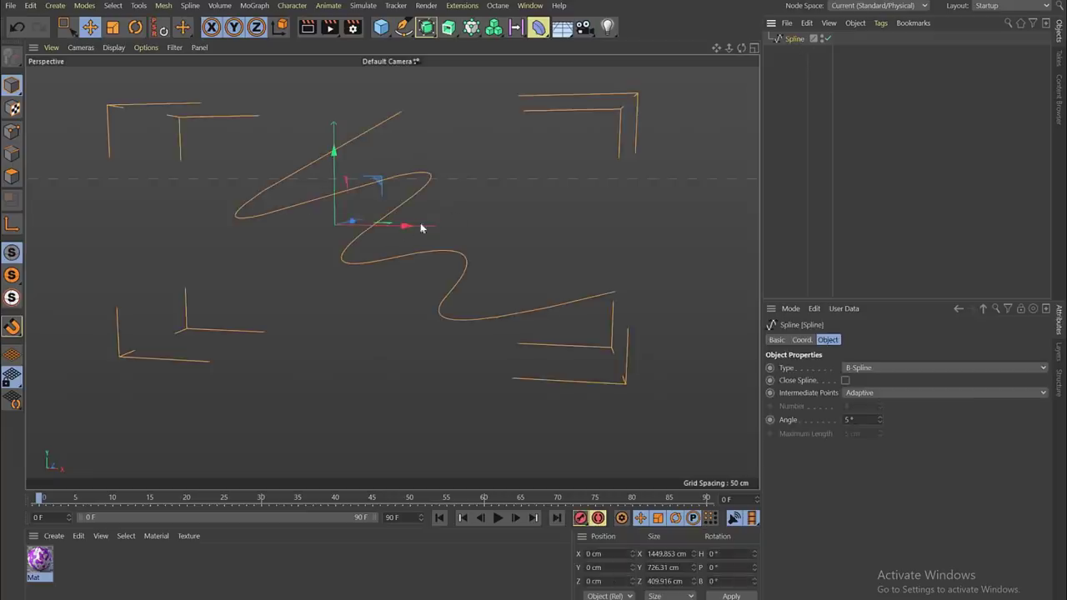
Step: Add a Landscape primitive to the scene
{"action": "left_click_drag", "start_coordinate": [397, 245], "coordinate": [359, 227], "text": "alt"}
{"action": "left_click", "coordinate": [381, 27]}
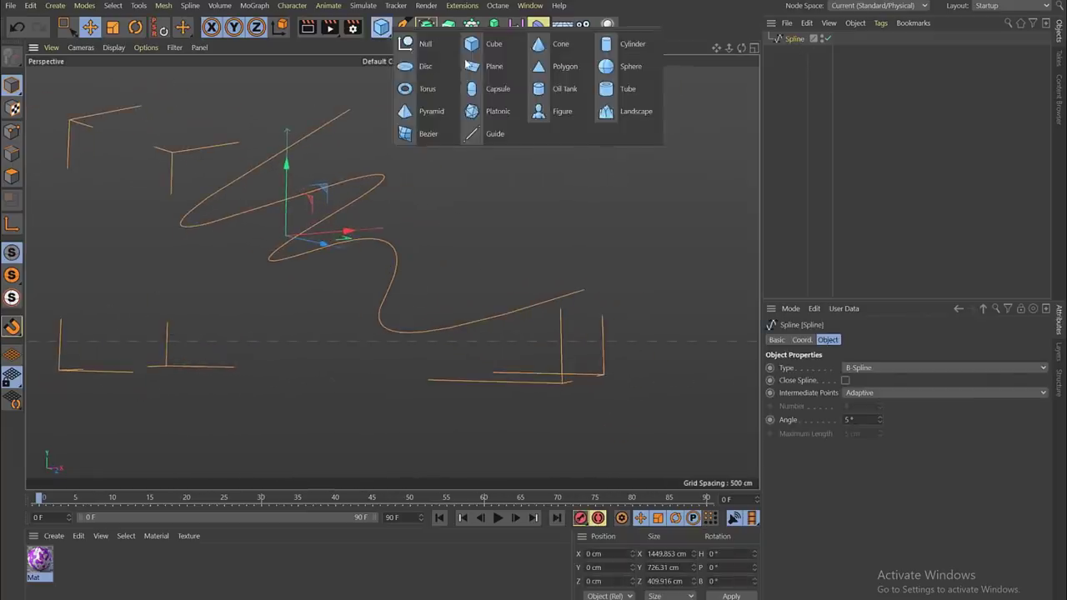
{"action": "left_click", "coordinate": [608, 115]}
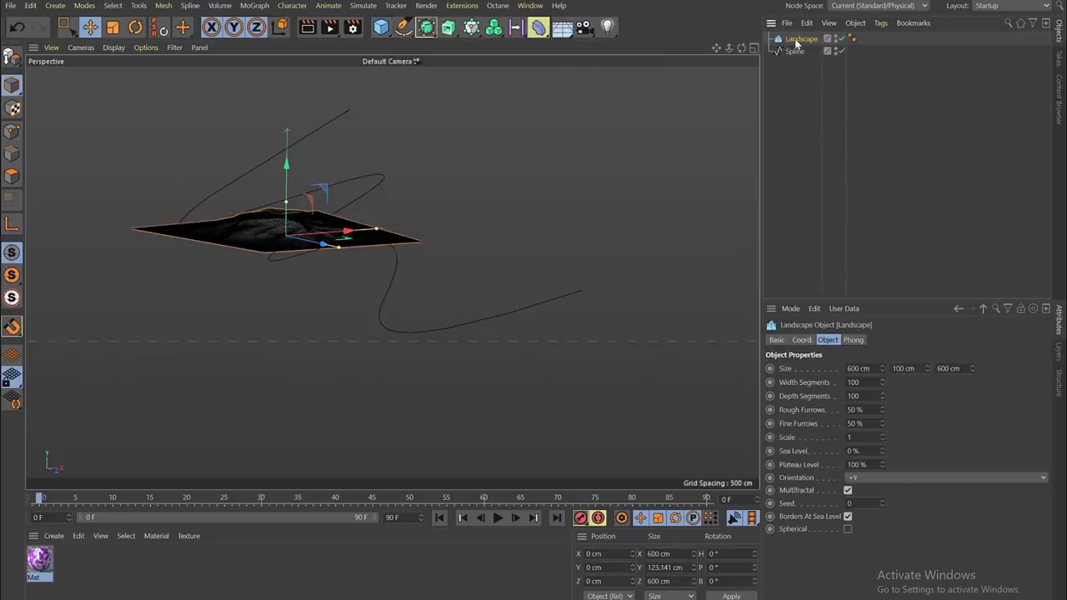
{"action": "mouse_move", "coordinate": [378, 244]}
{"action": "left_mouse_down", "text": "alt"}
{"action": "mouse_move", "coordinate": [350, 281]}
{"action": "mouse_move", "coordinate": [392, 266]}
{"action": "mouse_move", "coordinate": [370, 234]}
{"action": "left_mouse_up", "text": "alt"}
{"action": "right_click_drag", "start_coordinate": [370, 231], "coordinate": [534, 242], "text": "alt"}
{"action": "left_click_drag", "start_coordinate": [374, 245], "coordinate": [385, 242], "text": "alt"}
{"action": "middle_click_drag", "start_coordinate": [386, 242], "coordinate": [422, 259], "text": "alt"}
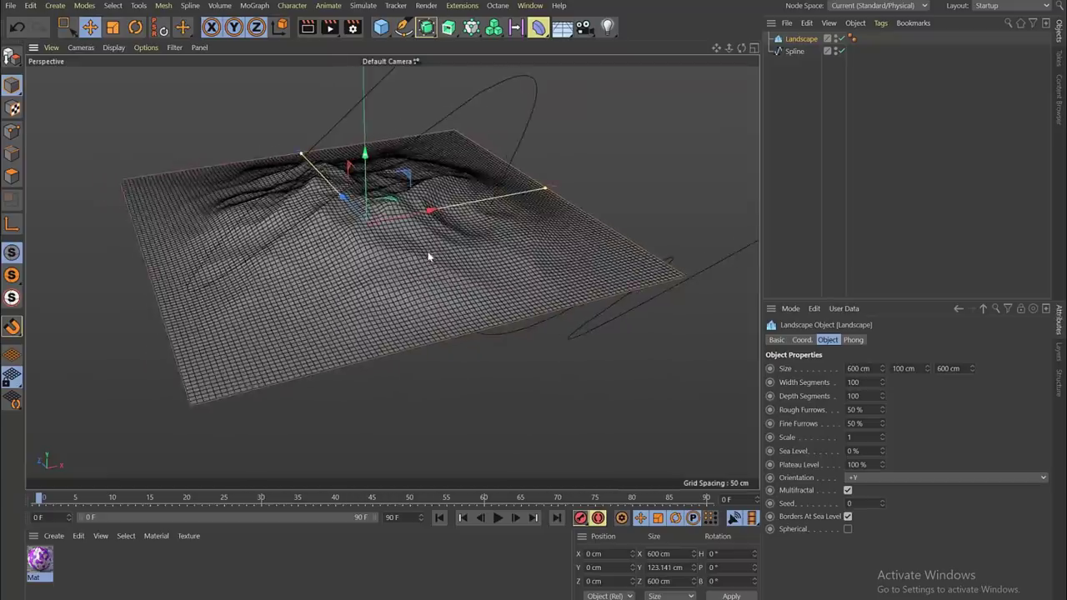
{"action": "left_click_drag", "start_coordinate": [423, 259], "coordinate": [595, 172], "text": "alt"}
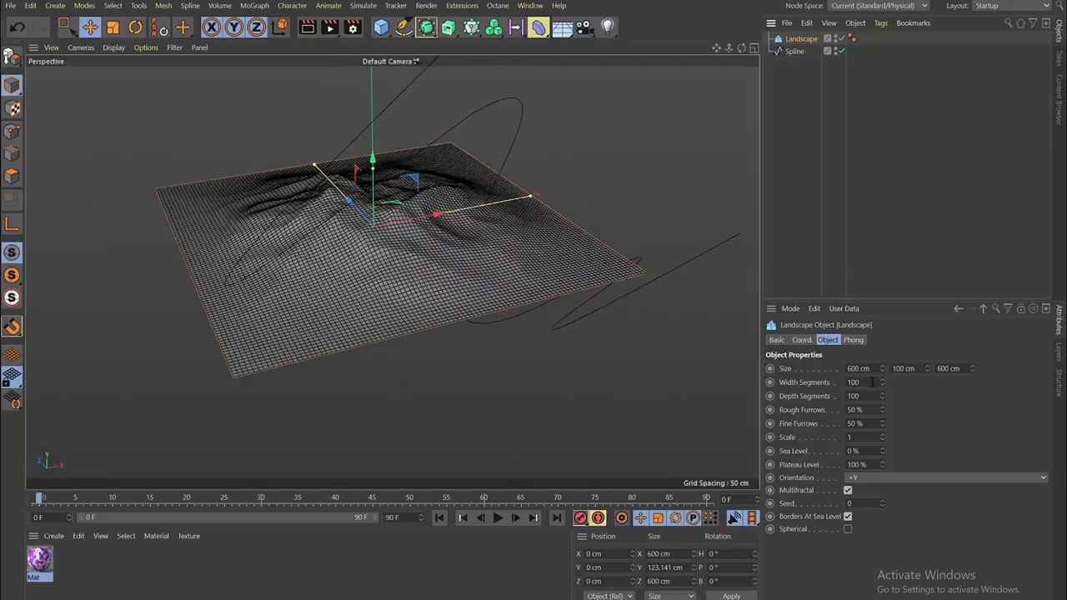
Step: Set the Landscape's Width Segments to 20 and Depth Segments to 10
{"action": "type", "text": "30"}
{"action": "key", "text": "Return"}
{"action": "type", "text": "20"}
{"action": "key", "text": "Return"}
{"action": "type", "text": "10"}
{"action": "key", "text": "Return"}
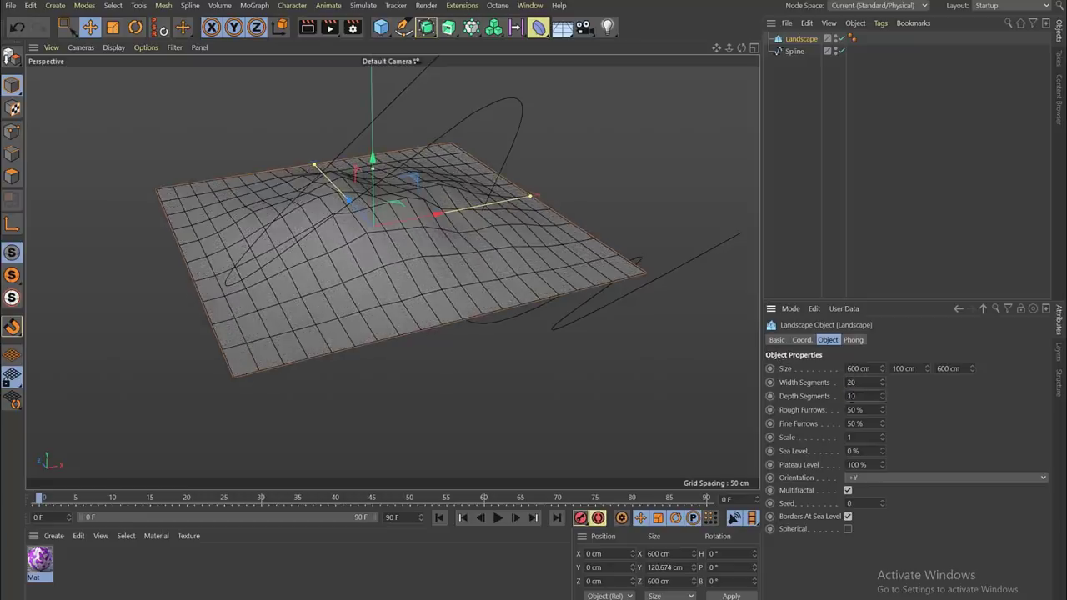
Step: Set the Landscape's Sea Level to 80%, Plateau Level to 70% and Depth Segments to 90
{"action": "left_click_drag", "start_coordinate": [882, 451], "coordinate": [882, 400]}
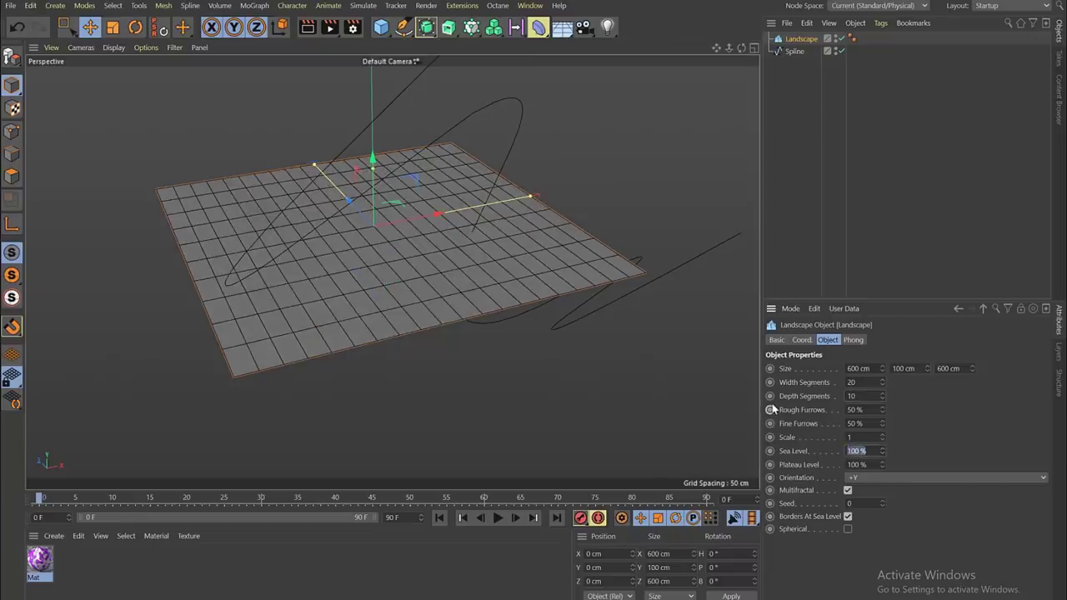
{"action": "type", "text": "30"}
{"action": "key", "text": "Return"}
{"action": "key", "text": "shift+Up"}
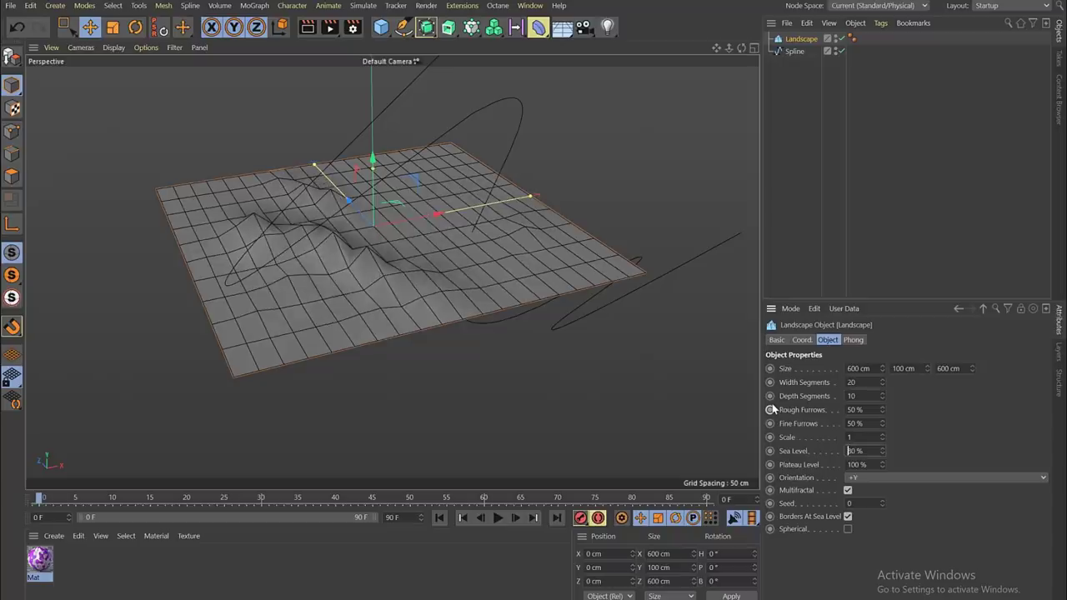
{"action": "key", "text": "Tab"}
{"action": "type", "text": "70"}
{"action": "key", "text": "Return"}
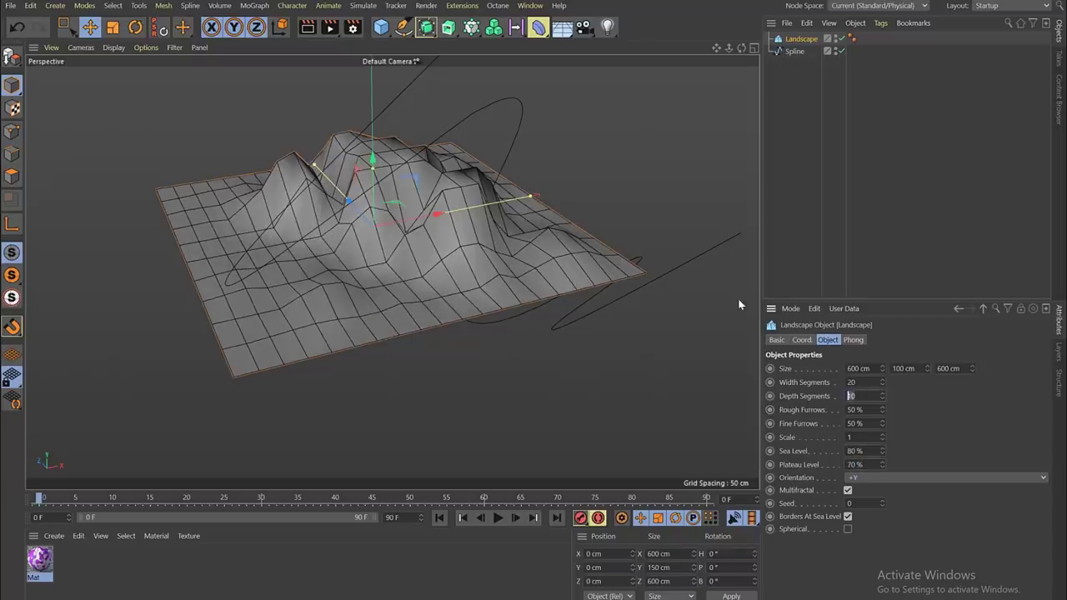
{"action": "type", "text": "90"}
{"action": "key", "text": "Return"}
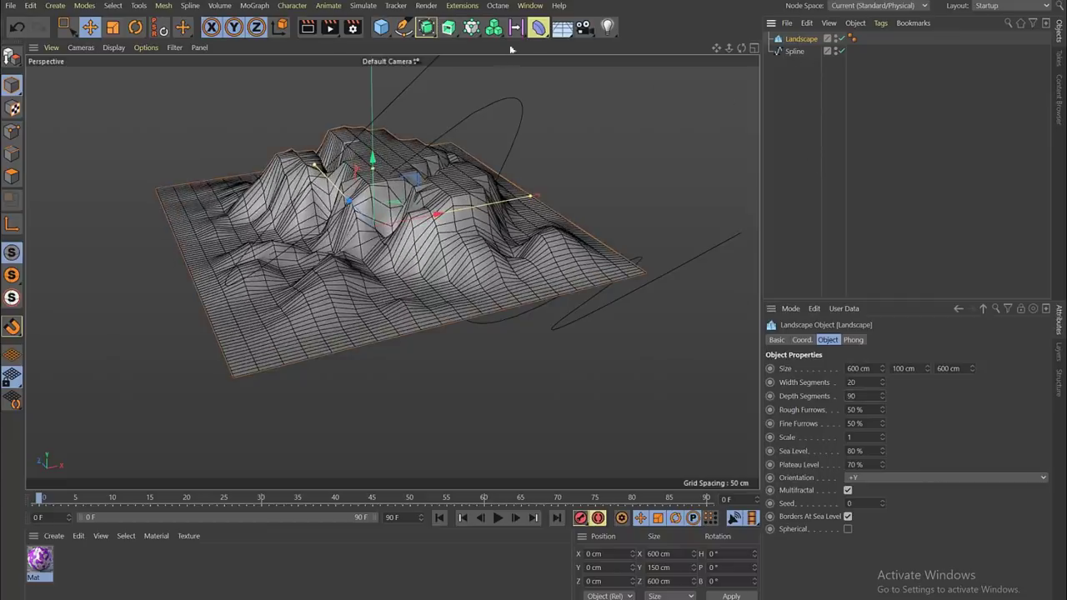
Step: Add a Spline Wrap deformer as a child of the Landscape and assign the spline as its Spline
{"action": "left_click", "coordinate": [538, 32]}
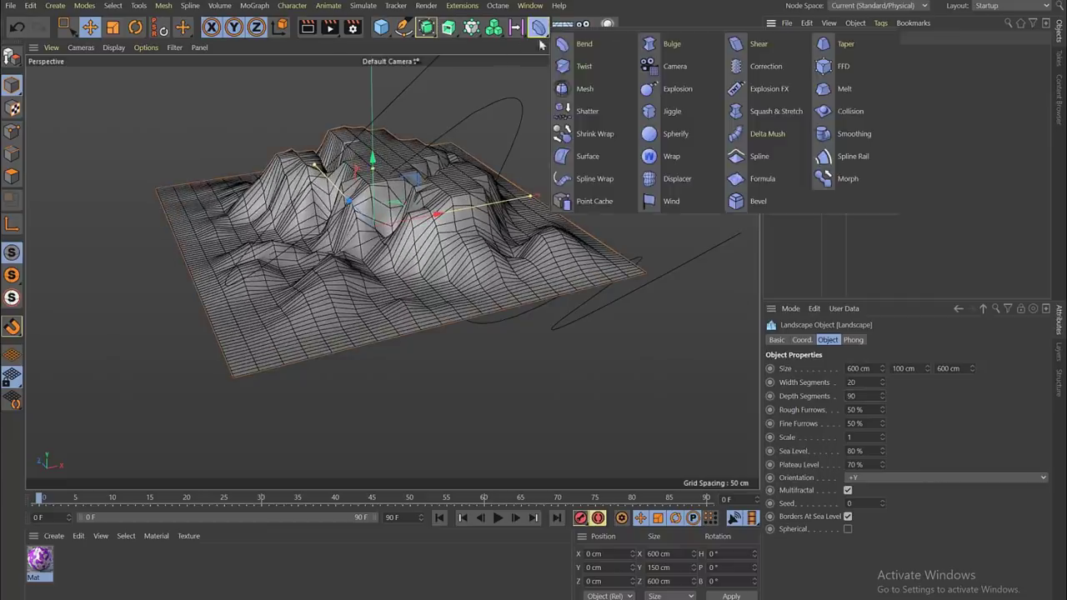
{"action": "left_click", "coordinate": [595, 180]}
{"action": "left_click_drag", "start_coordinate": [796, 40], "coordinate": [810, 55]}
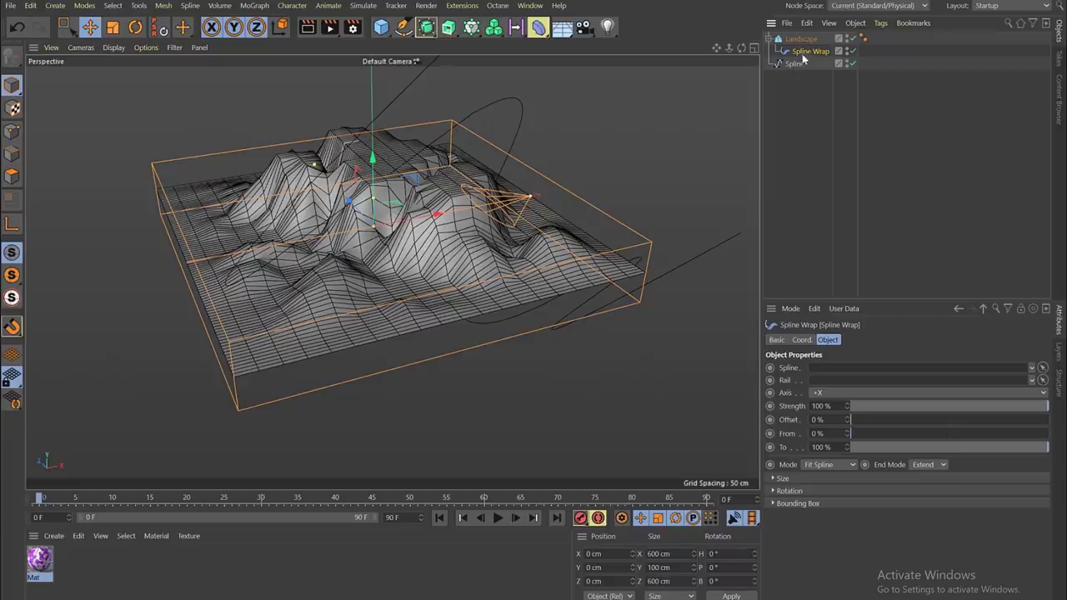
{"action": "left_click_drag", "start_coordinate": [794, 68], "coordinate": [823, 369]}
Step: Scale the Landscape down uniformly to about 16%, giving a size of 98.2 × 16.367 × 98.2 cm
{"action": "left_click", "coordinate": [801, 39]}
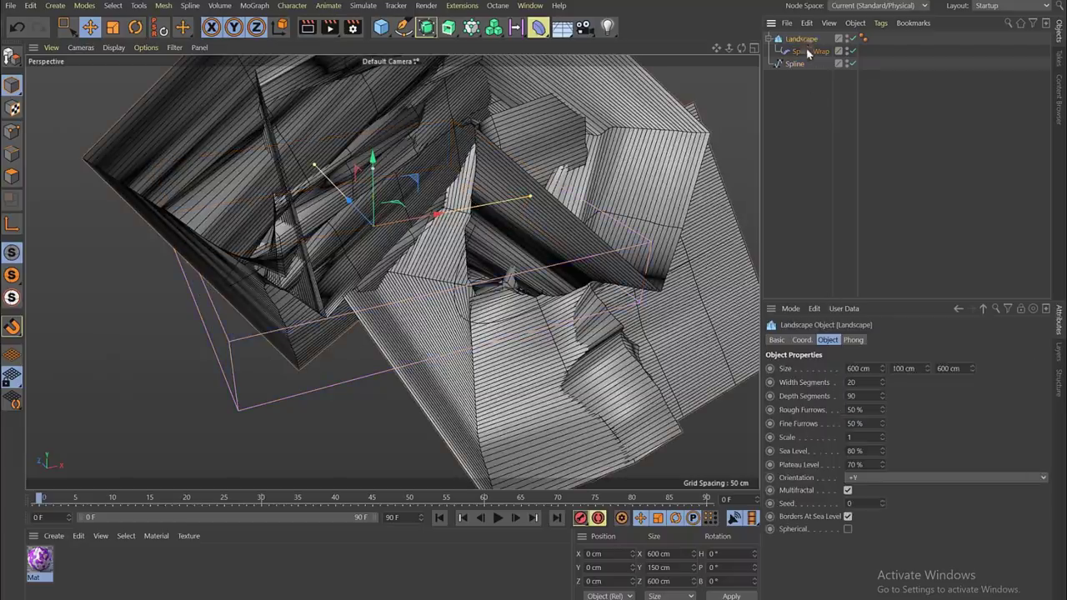
{"action": "left_click", "coordinate": [113, 27]}
{"action": "scroll", "coordinate": [331, 225], "scroll_direction": "down", "scroll_amount": 5}
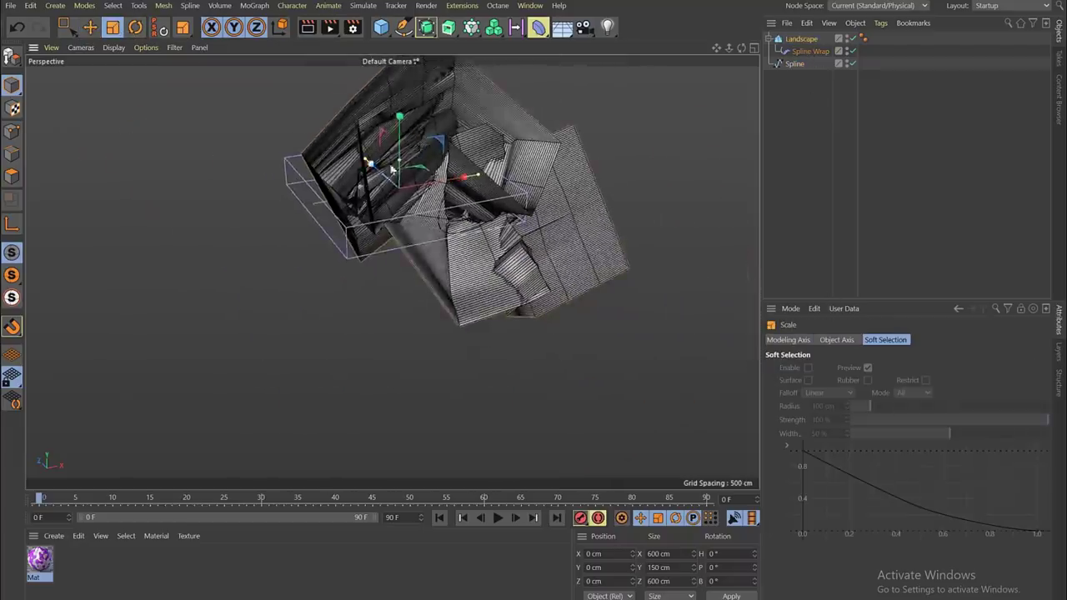
{"action": "left_click_drag", "start_coordinate": [330, 225], "coordinate": [538, 152], "text": "alt"}
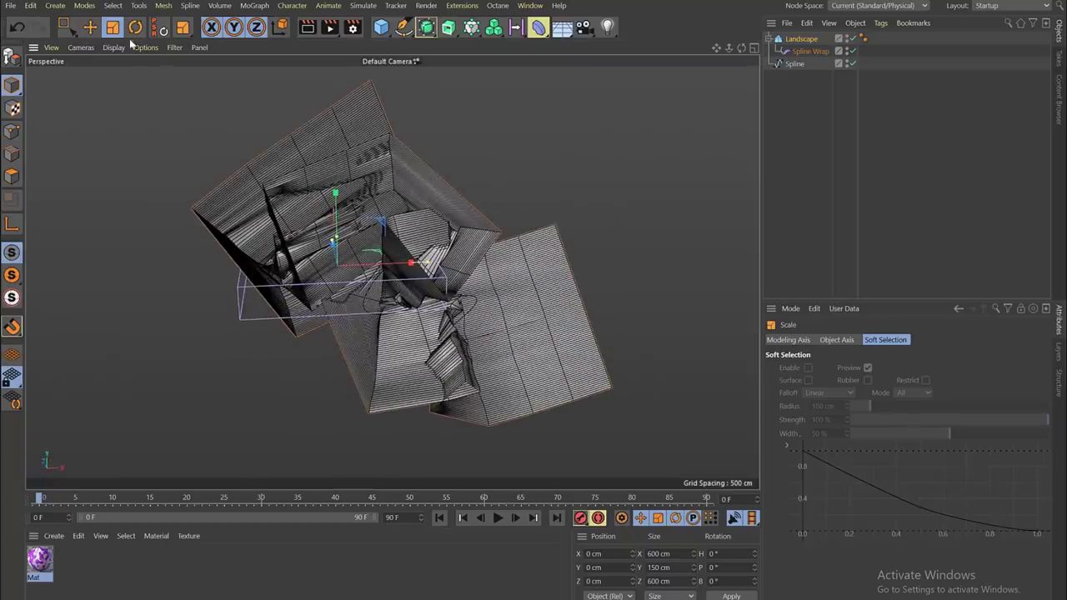
{"action": "mouse_move", "coordinate": [435, 161]}
{"action": "left_mouse_down"}
{"action": "mouse_move", "coordinate": [478, 178]}
{"action": "mouse_move", "coordinate": [250, 357]}
{"action": "mouse_move", "coordinate": [287, 305]}
{"action": "left_mouse_up"}
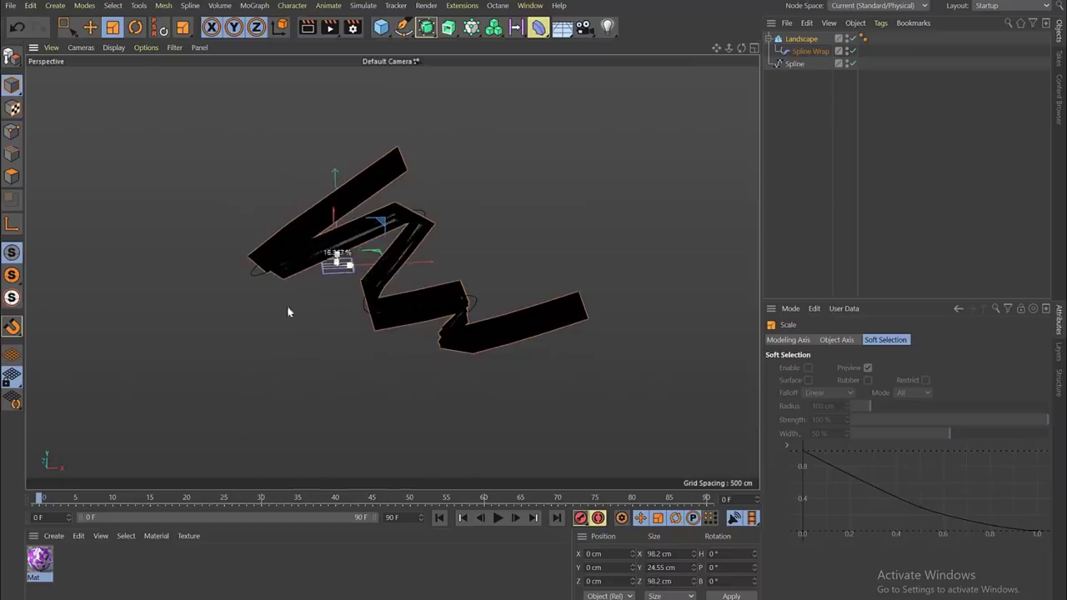
Step: Switch the viewport to shading without mesh lines and select the Landscape to show its object properties
{"action": "left_click", "coordinate": [113, 47]}
{"action": "left_click", "coordinate": [135, 80]}
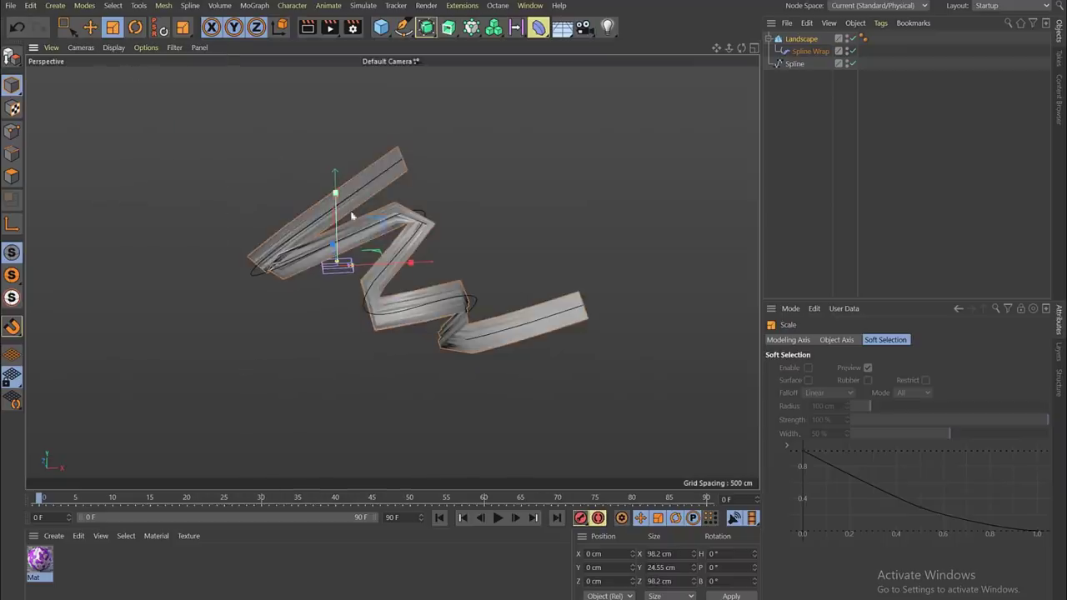
{"action": "left_click_drag", "start_coordinate": [517, 234], "coordinate": [621, 227], "text": "alt"}
{"action": "right_click_drag", "start_coordinate": [418, 246], "coordinate": [521, 218], "text": "alt"}
{"action": "left_click_drag", "start_coordinate": [435, 232], "coordinate": [610, 108], "text": "alt"}
{"action": "left_click", "coordinate": [798, 39]}
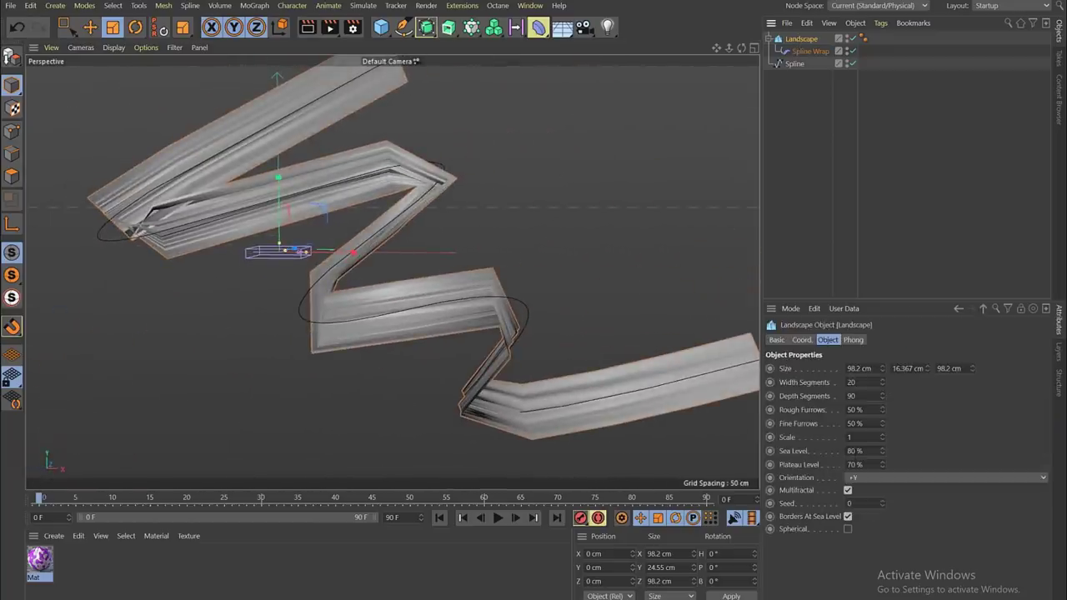
Step: Make the Landscape spherical, temporarily disabling the Spline Wrap to compare the undeformed shape with and without the Spherical option
{"action": "left_click", "coordinate": [848, 530]}
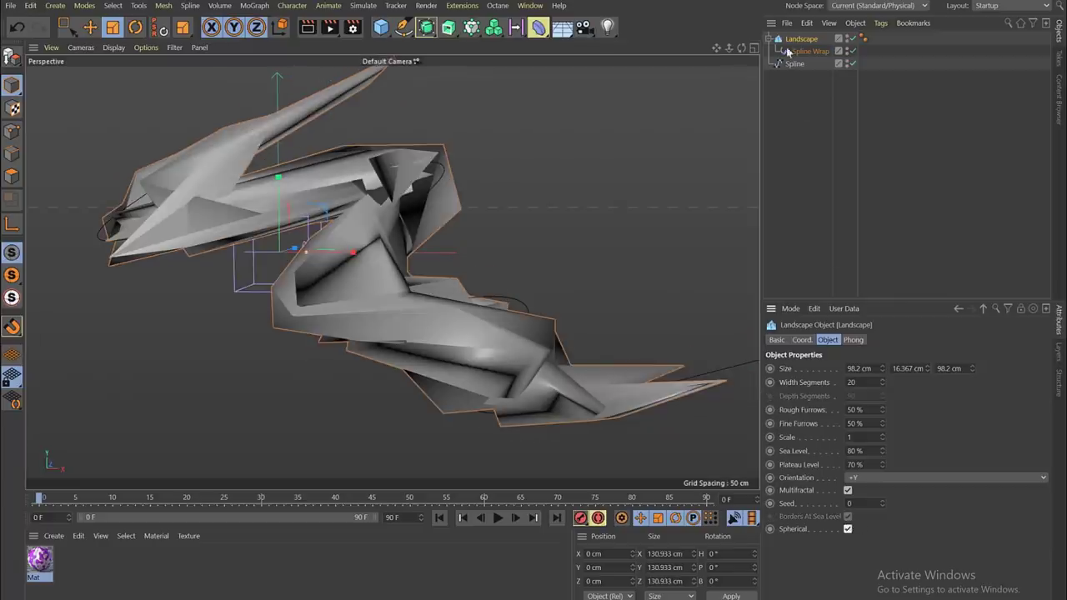
{"action": "double_click", "coordinate": [870, 382]}
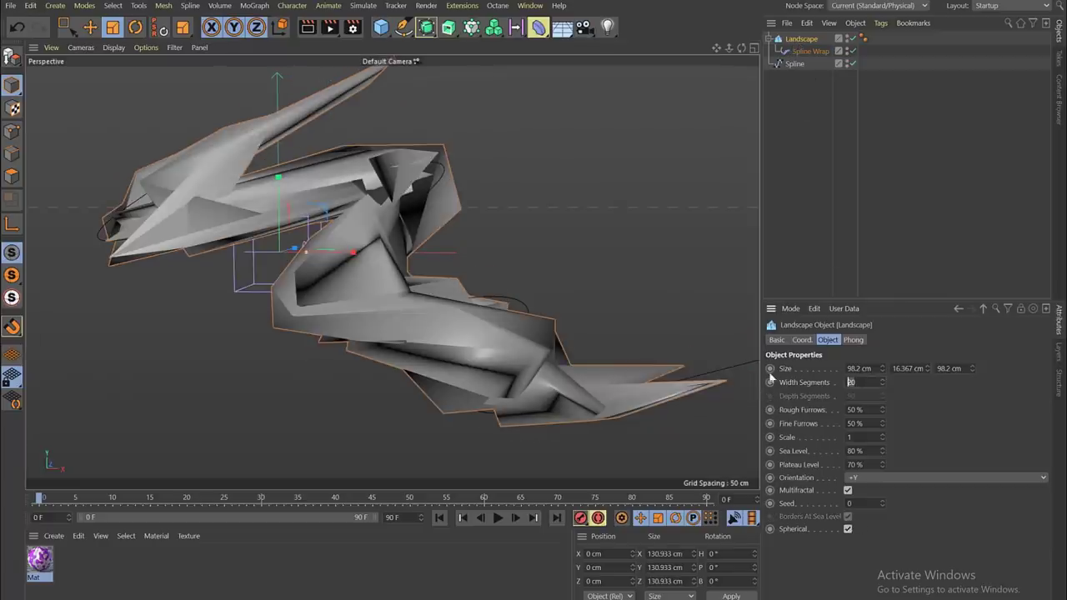
{"action": "left_click", "coordinate": [852, 51]}
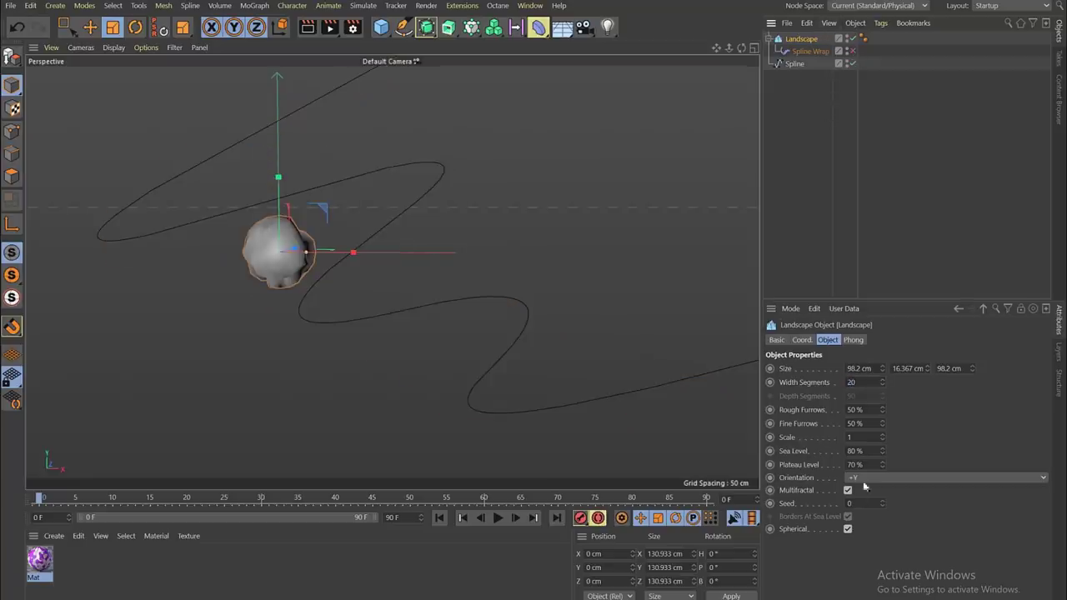
{"action": "left_click", "coordinate": [847, 530]}
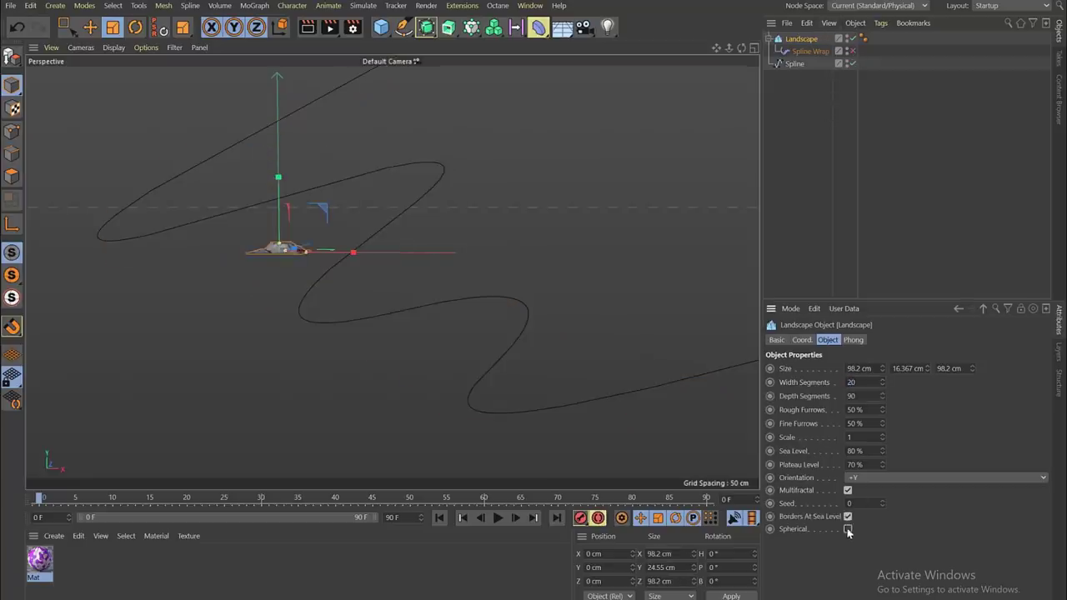
{"action": "left_click", "coordinate": [848, 530]}
{"action": "left_click", "coordinate": [852, 51]}
{"action": "left_click", "coordinate": [829, 54]}
{"action": "left_click", "coordinate": [806, 40]}
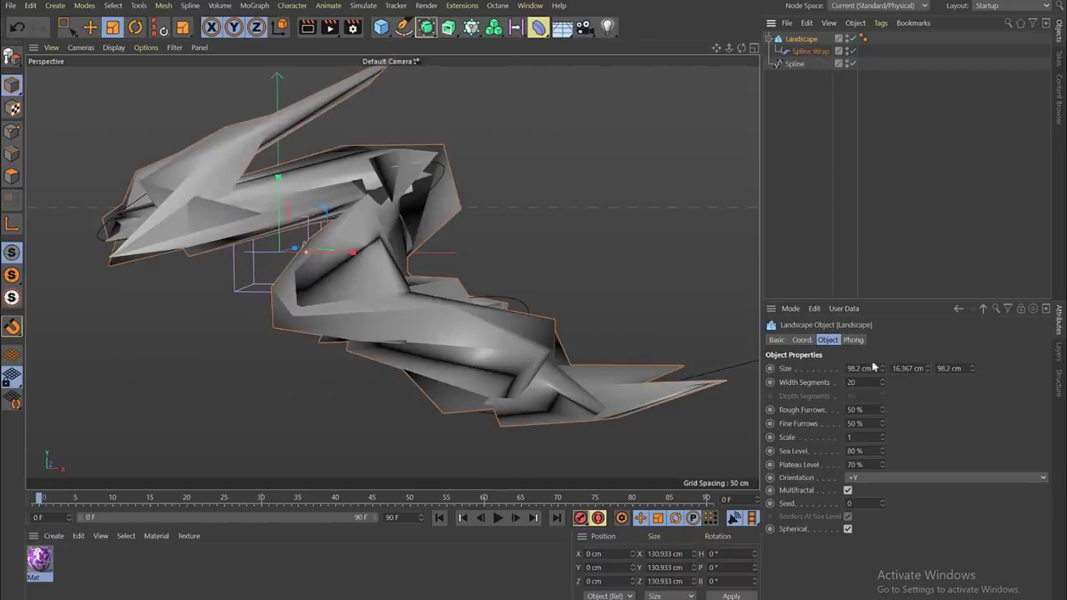
Step: Increase the spherical Landscape's Width Segments to 160
{"action": "key", "text": "shift+Up"}
{"action": "key", "text": "shift+Up"}
{"action": "key", "text": "shift+Up"}
{"action": "key", "text": "shift+Up"}
{"action": "key", "text": "shift+Up"}
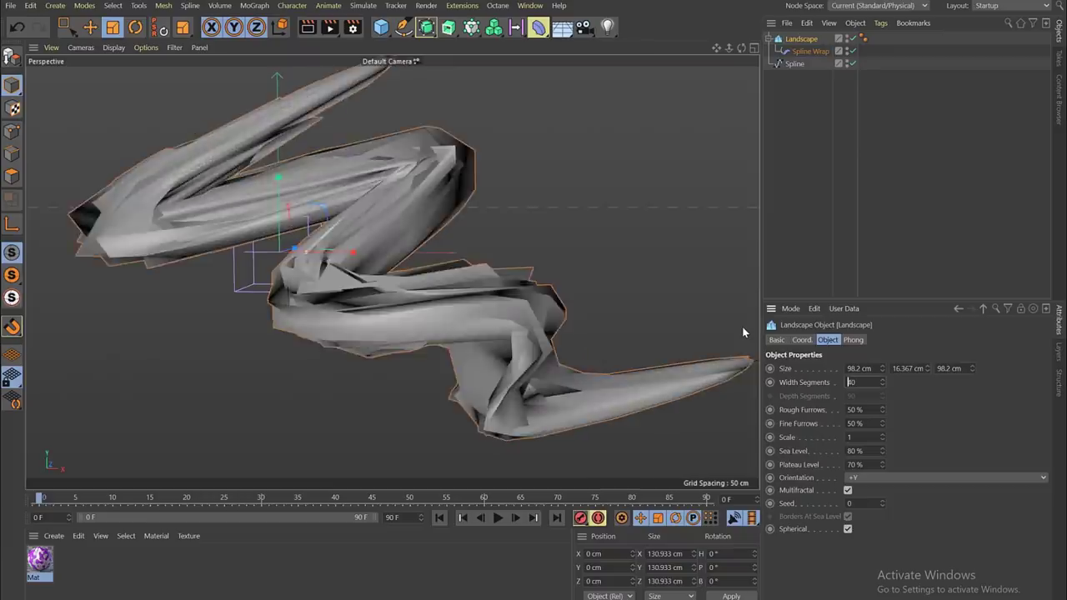
{"action": "key", "text": "shift+Up"}
{"action": "key", "text": "shift+Up"}
{"action": "key", "text": "shift+Up"}
{"action": "key", "text": "shift+Up"}
{"action": "key", "text": "shift+Up"}
{"action": "key", "text": "shift+Up"}
{"action": "key", "text": "shift+Up"}
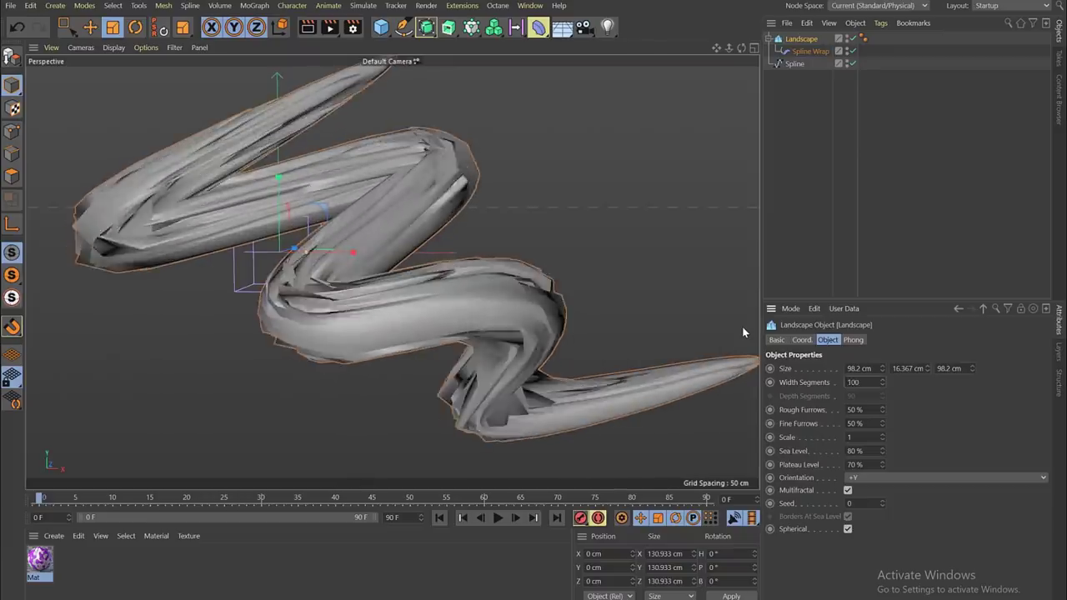
{"action": "key", "text": "Up"}
{"action": "key", "text": "Up"}
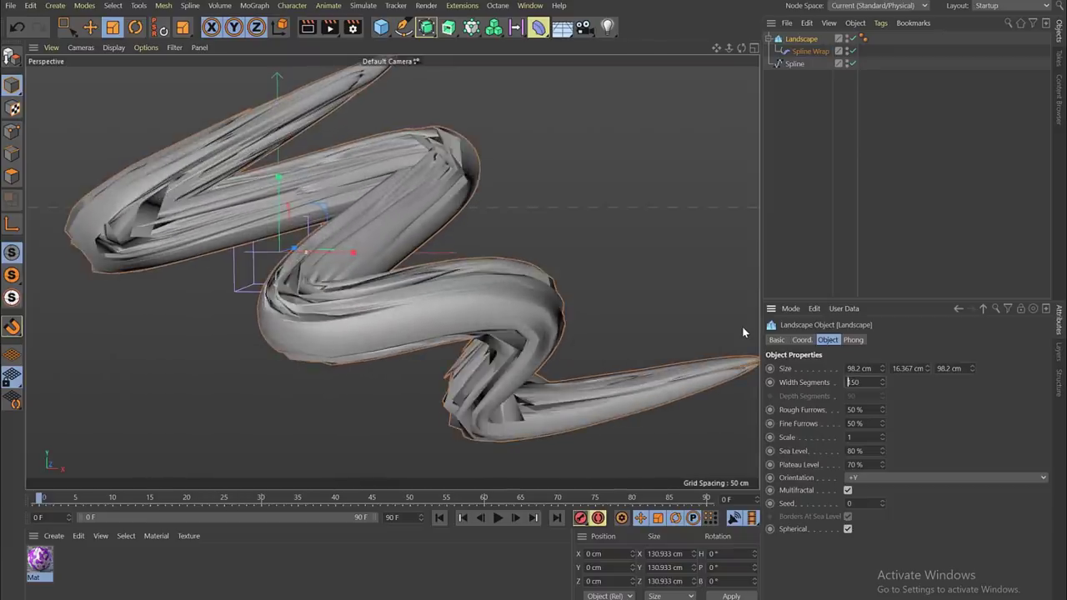
Step: Collapse the Landscape's hierarchy and add a Subdivision Surface as its parent
{"action": "left_click", "coordinate": [809, 51]}
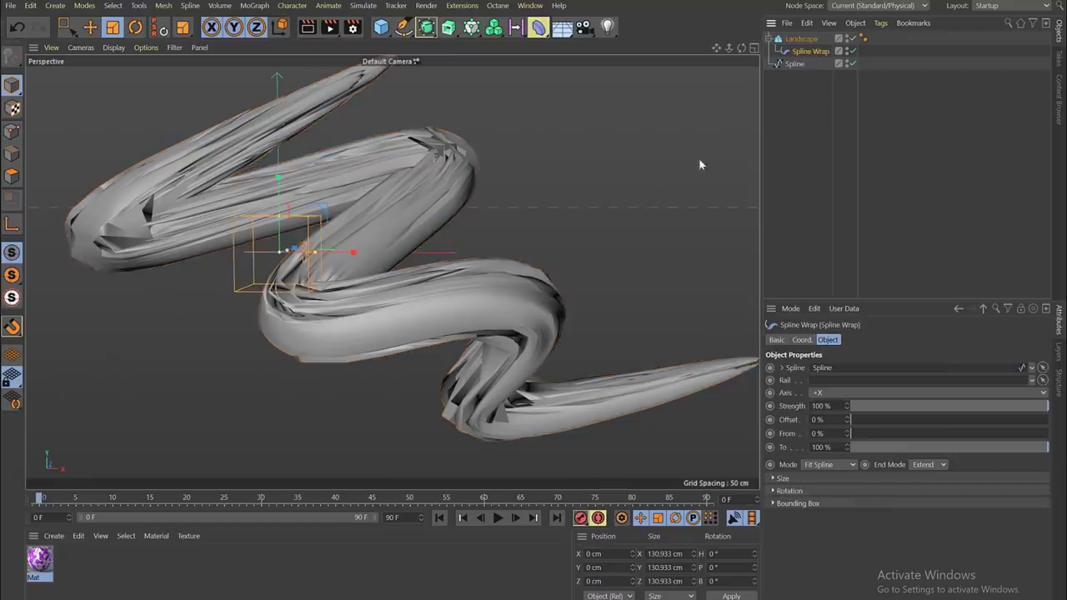
{"action": "scroll", "coordinate": [418, 192], "scroll_direction": "down", "scroll_amount": 5}
{"action": "left_click_drag", "start_coordinate": [421, 180], "coordinate": [385, 225], "text": "alt"}
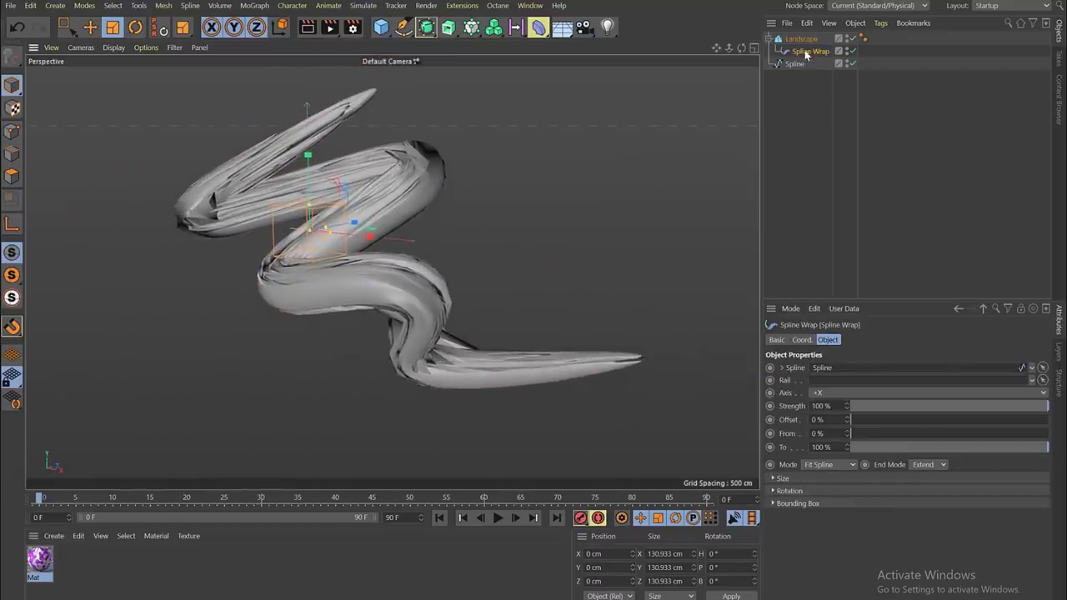
{"action": "key", "text": "e"}
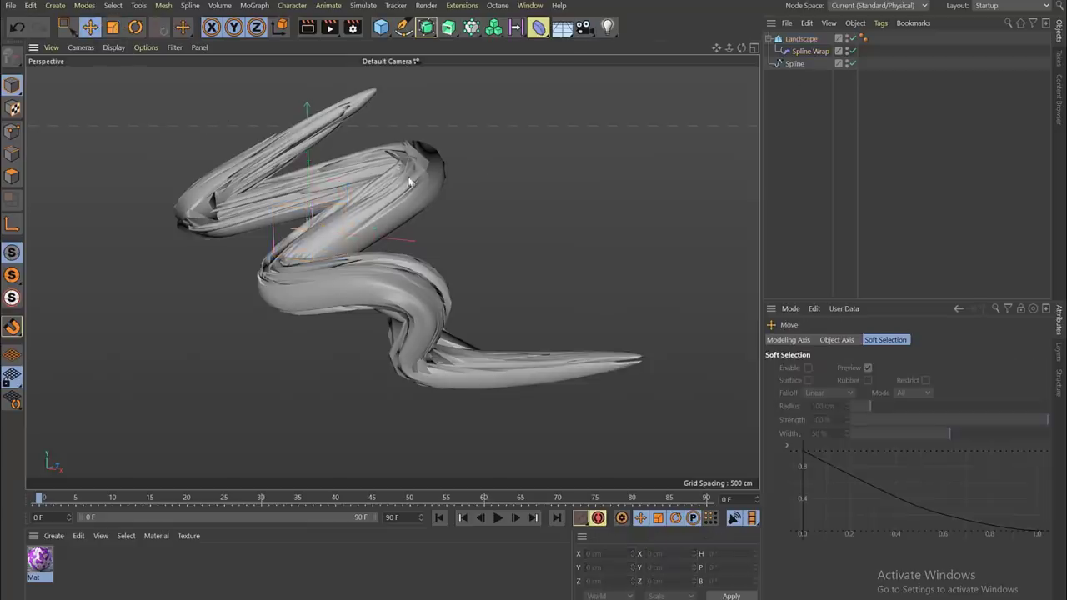
{"action": "left_click_drag", "start_coordinate": [410, 185], "coordinate": [430, 195], "text": "alt"}
{"action": "left_click", "coordinate": [769, 38]}
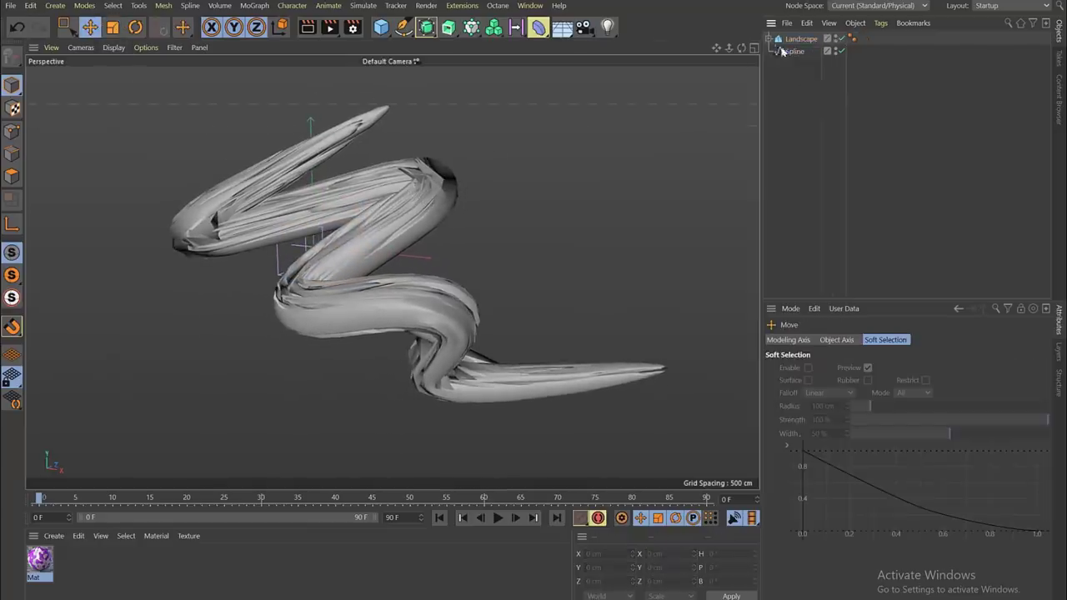
{"action": "left_click", "coordinate": [795, 40]}
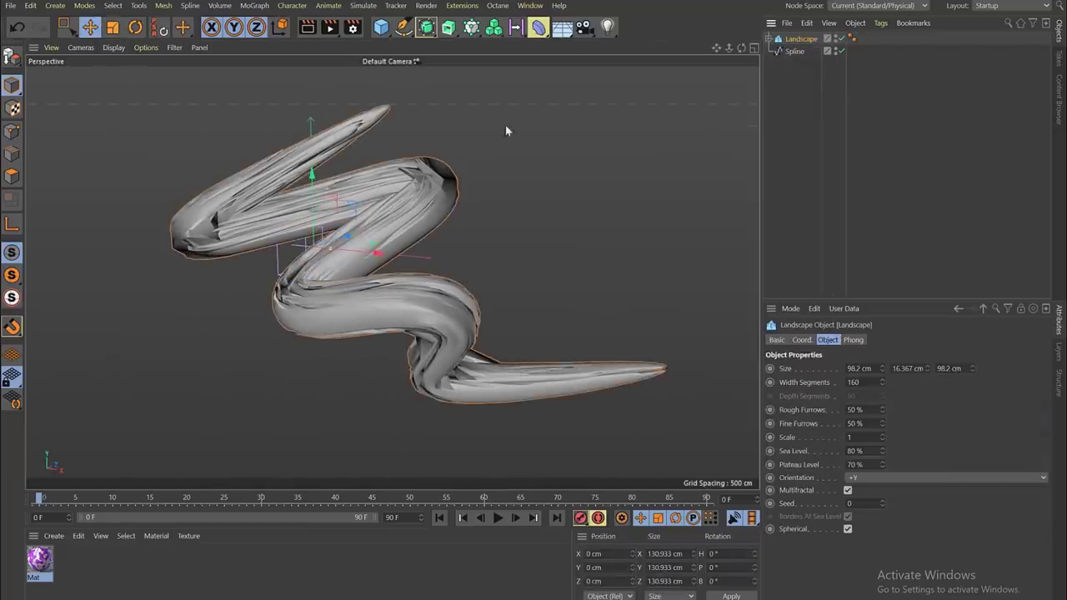
{"action": "left_click", "coordinate": [426, 28]}
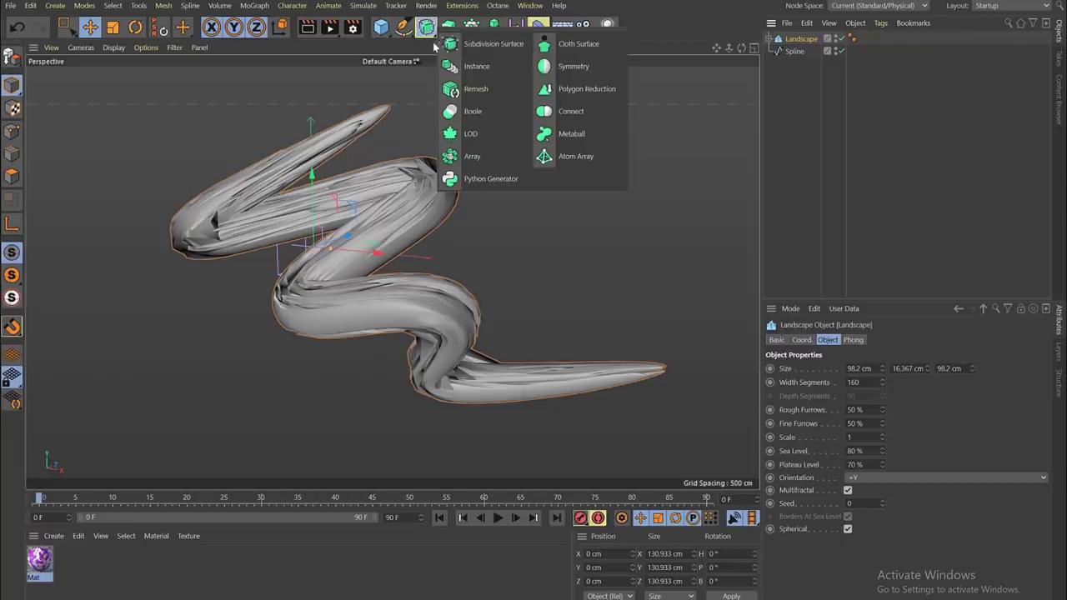
{"action": "left_click", "coordinate": [478, 50], "text": "alt"}
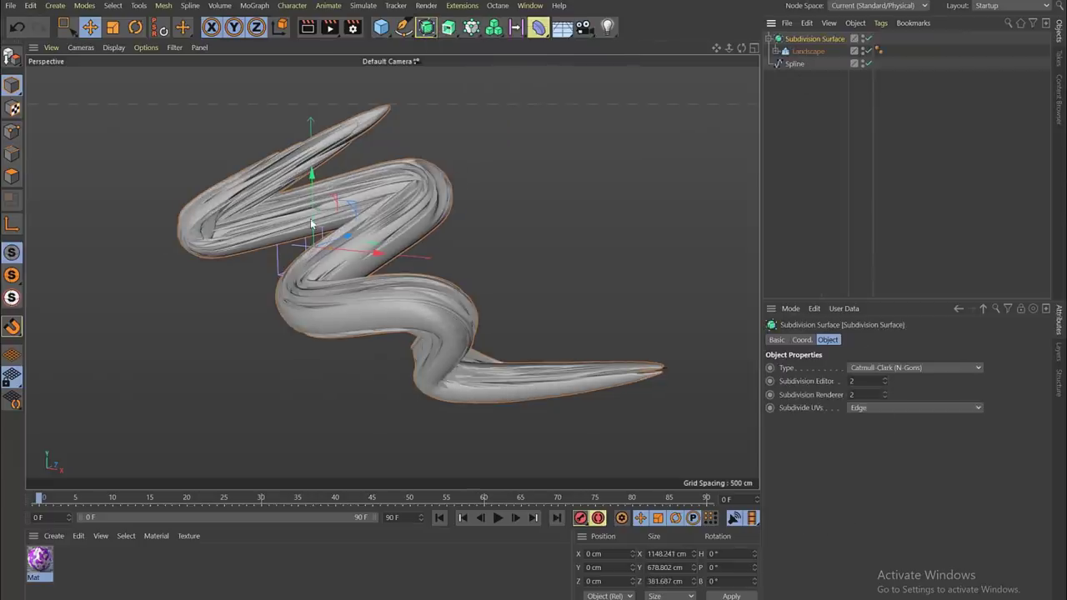
Step: Show the Spline Wrap's Size settings and lower the start point of its Size curve to 0
{"action": "scroll", "coordinate": [240, 222], "scroll_direction": "up", "scroll_amount": 2}
{"action": "left_click_drag", "start_coordinate": [268, 230], "coordinate": [312, 225], "text": "alt"}
{"action": "left_click", "coordinate": [775, 52]}
{"action": "left_click", "coordinate": [819, 65]}
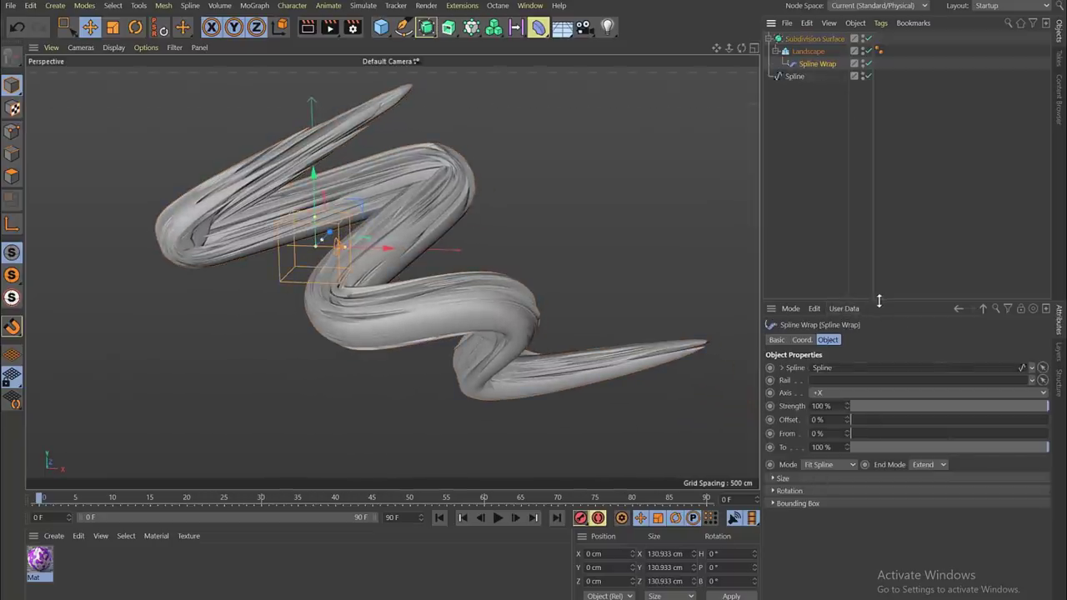
{"action": "left_click_drag", "start_coordinate": [879, 300], "coordinate": [878, 193]}
{"action": "left_click", "coordinate": [778, 381]}
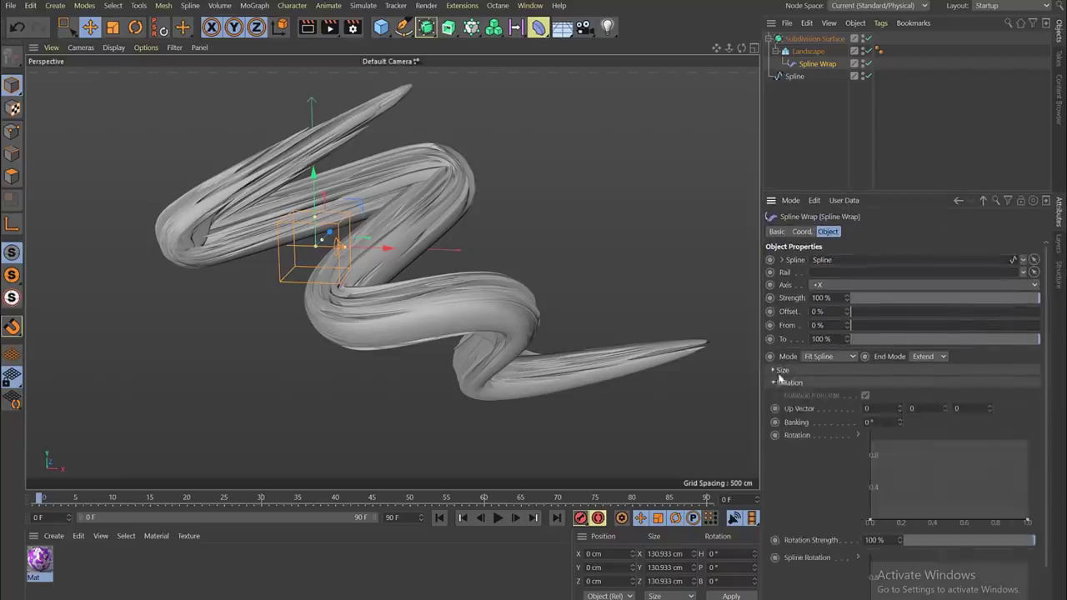
{"action": "left_click", "coordinate": [776, 370]}
{"action": "left_click_drag", "start_coordinate": [888, 188], "coordinate": [888, 130]}
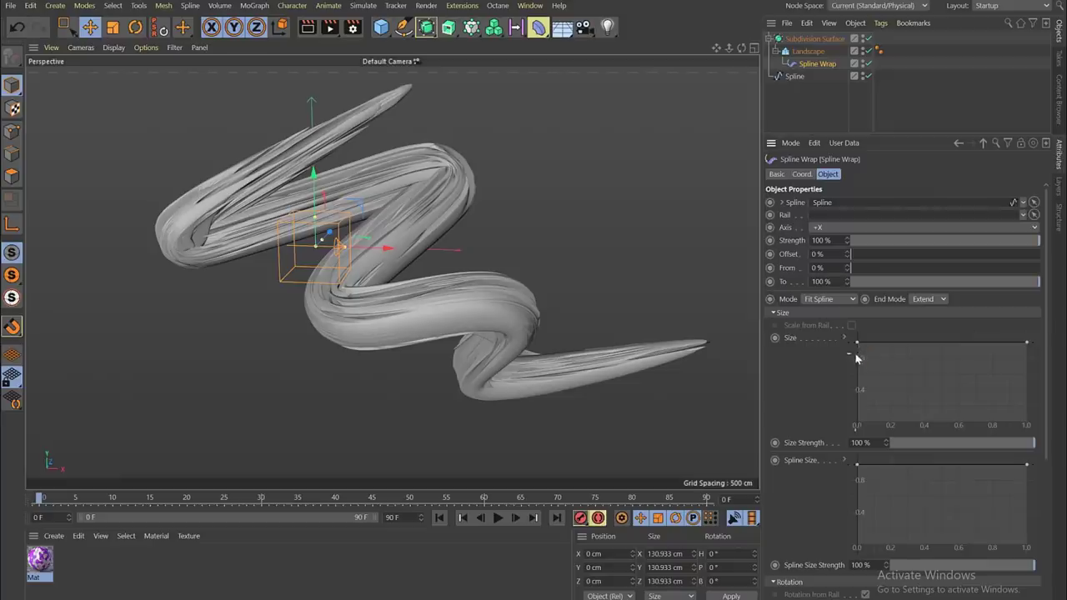
{"action": "left_click", "coordinate": [801, 582]}
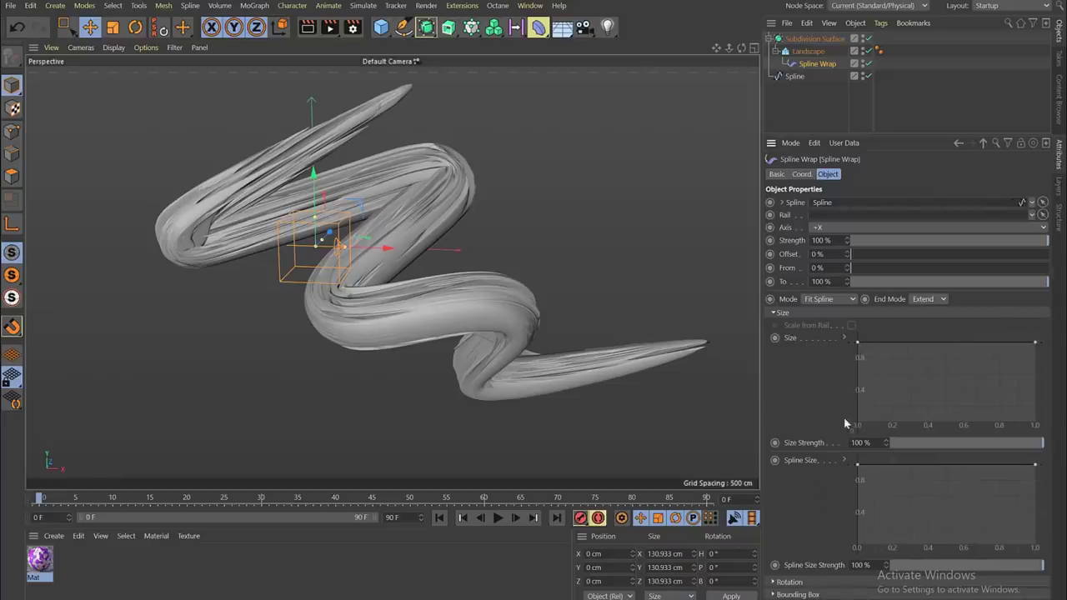
{"action": "left_click_drag", "start_coordinate": [857, 342], "coordinate": [835, 433]}
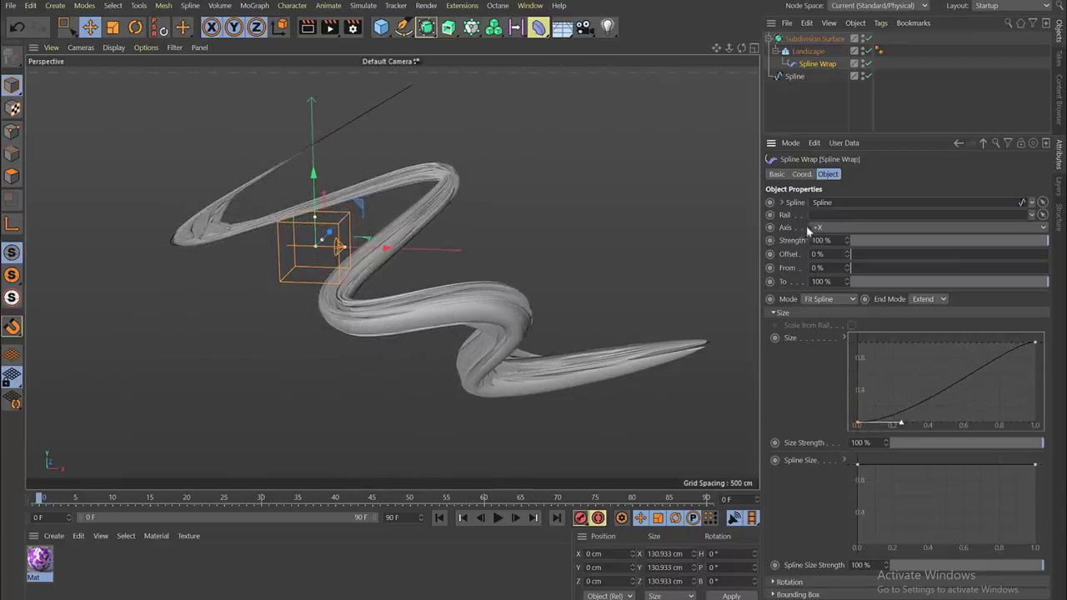
Step: Set the Spline Wrap's To to 40% and Offset to 34%, and raise the Size curve's start point back to full size
{"action": "left_click_drag", "start_coordinate": [1046, 286], "coordinate": [929, 302]}
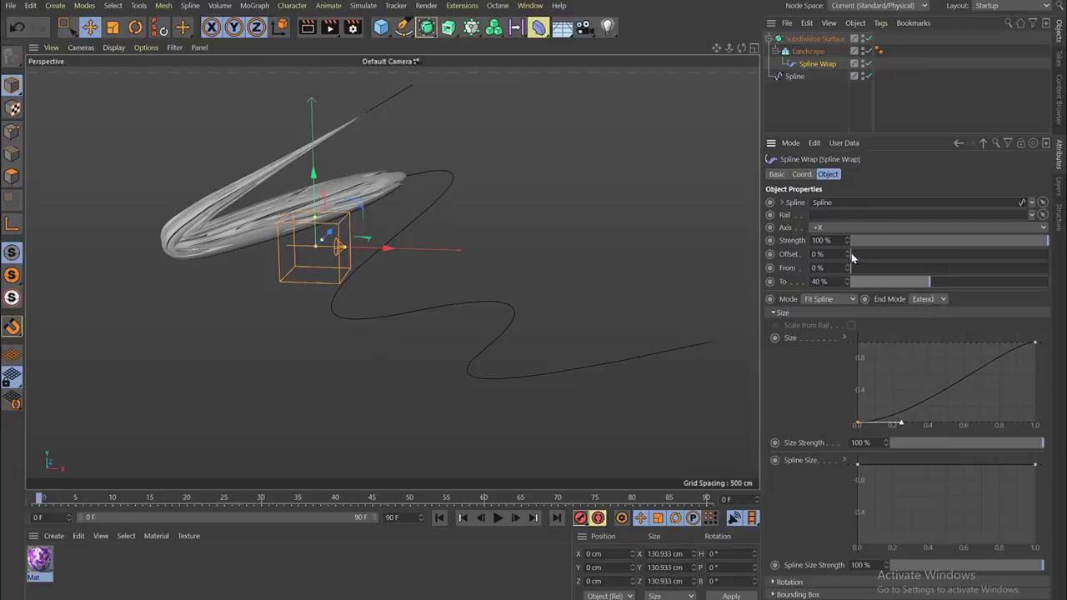
{"action": "left_click_drag", "start_coordinate": [851, 256], "coordinate": [918, 257]}
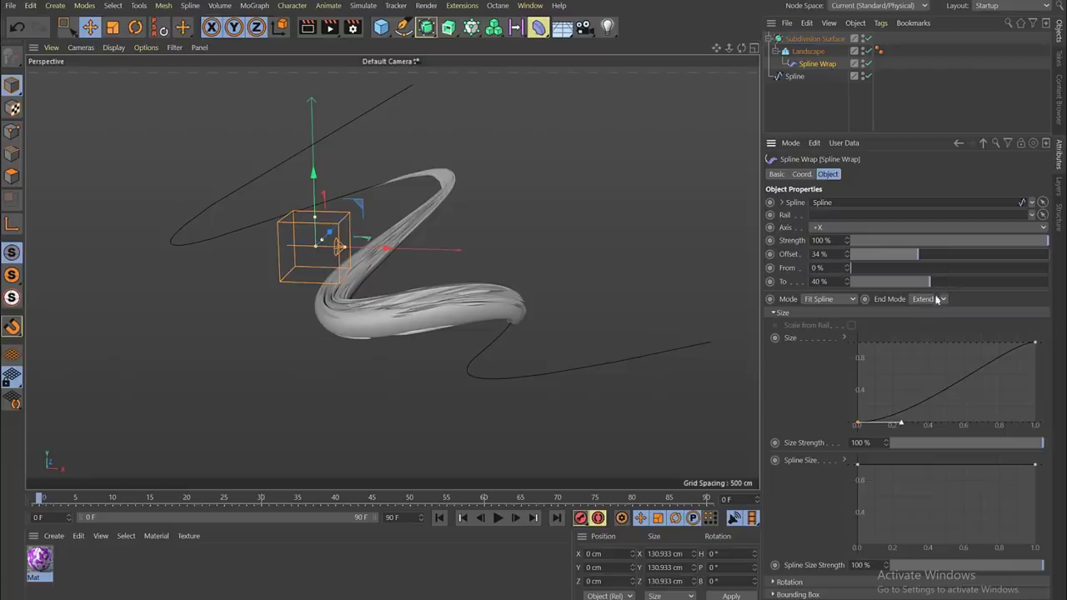
{"action": "left_click_drag", "start_coordinate": [864, 425], "coordinate": [843, 329]}
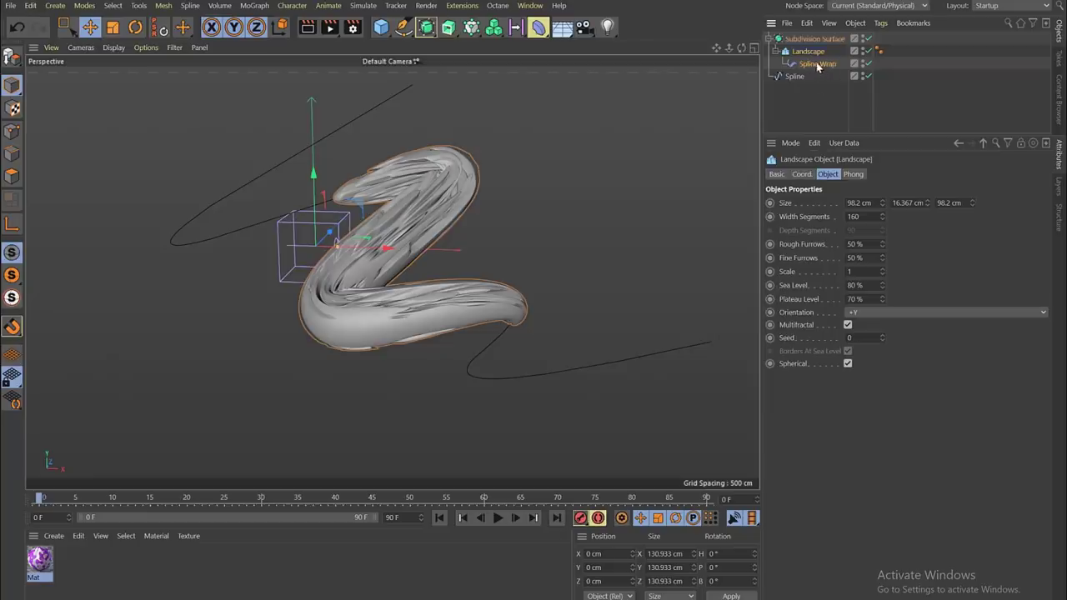
Step: Twist the wrap by raising its Rotation curve's end point to 1 and adding an intermediate point that makes the curve rise, dip and rise again
{"action": "left_click", "coordinate": [809, 313]}
{"action": "left_click", "coordinate": [821, 326]}
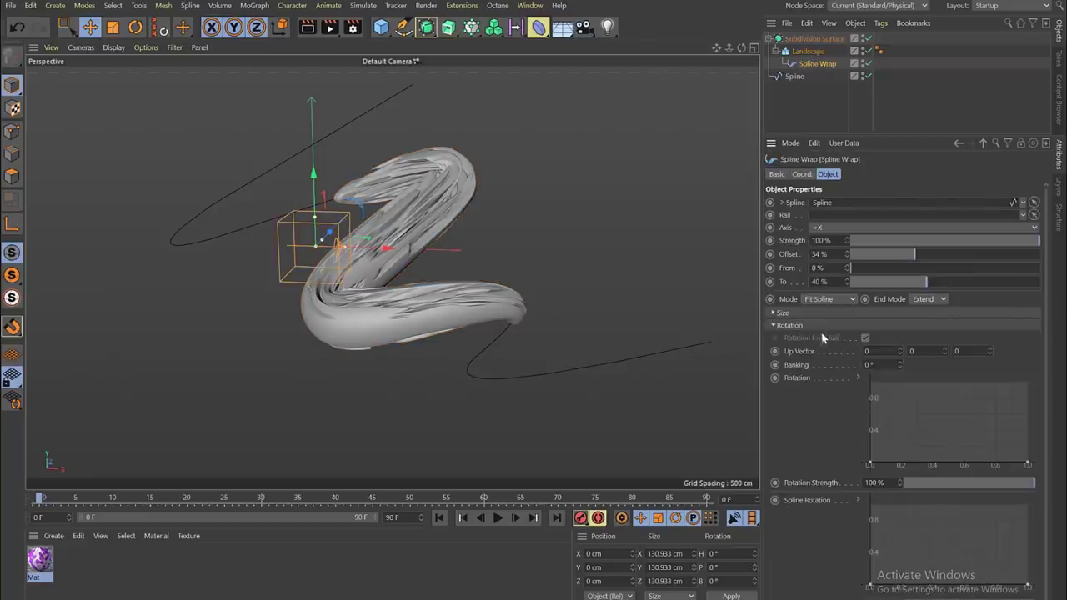
{"action": "left_click_drag", "start_coordinate": [1030, 463], "coordinate": [1030, 380]}
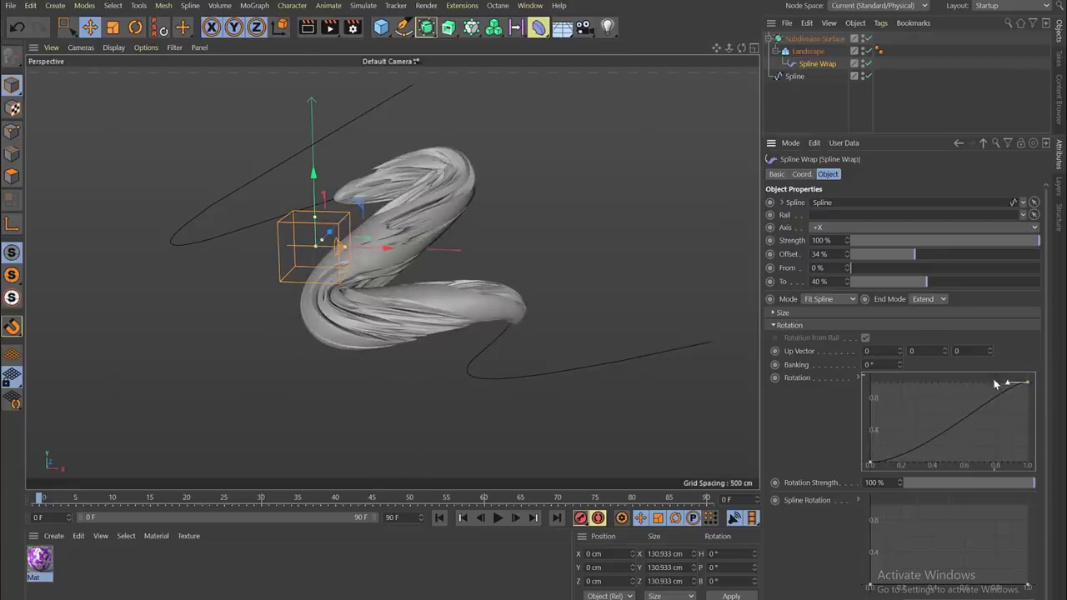
{"action": "left_click", "coordinate": [950, 427], "text": "ctrl"}
{"action": "left_click_drag", "start_coordinate": [931, 442], "coordinate": [933, 388]}
{"action": "left_click_drag", "start_coordinate": [950, 434], "coordinate": [985, 415]}
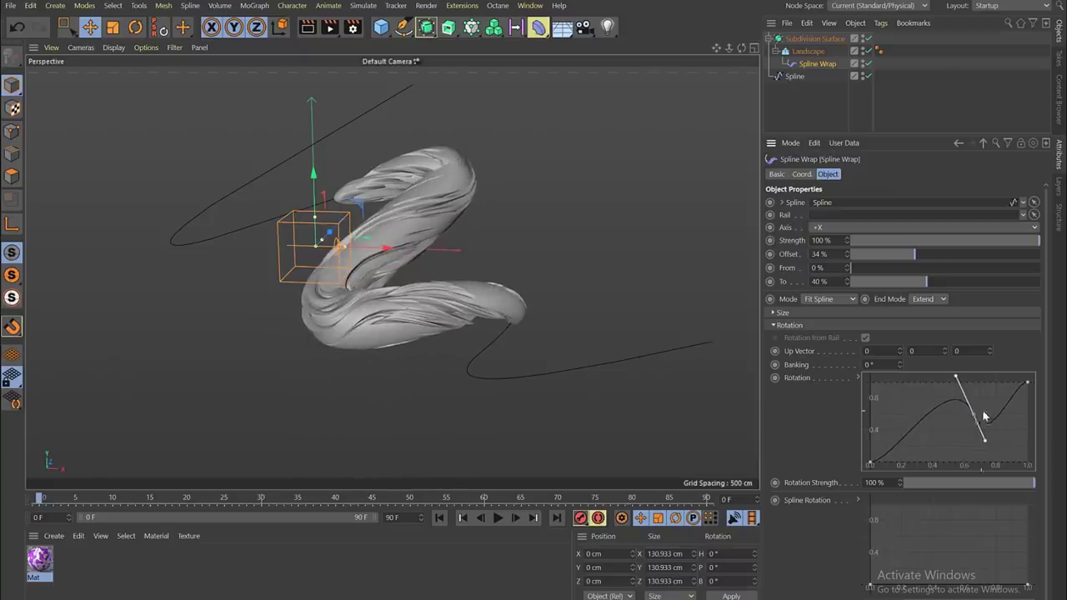
Step: Collapse the Rotation settings and extend the Spline Wrap's To value to 60%
{"action": "left_click", "coordinate": [798, 326]}
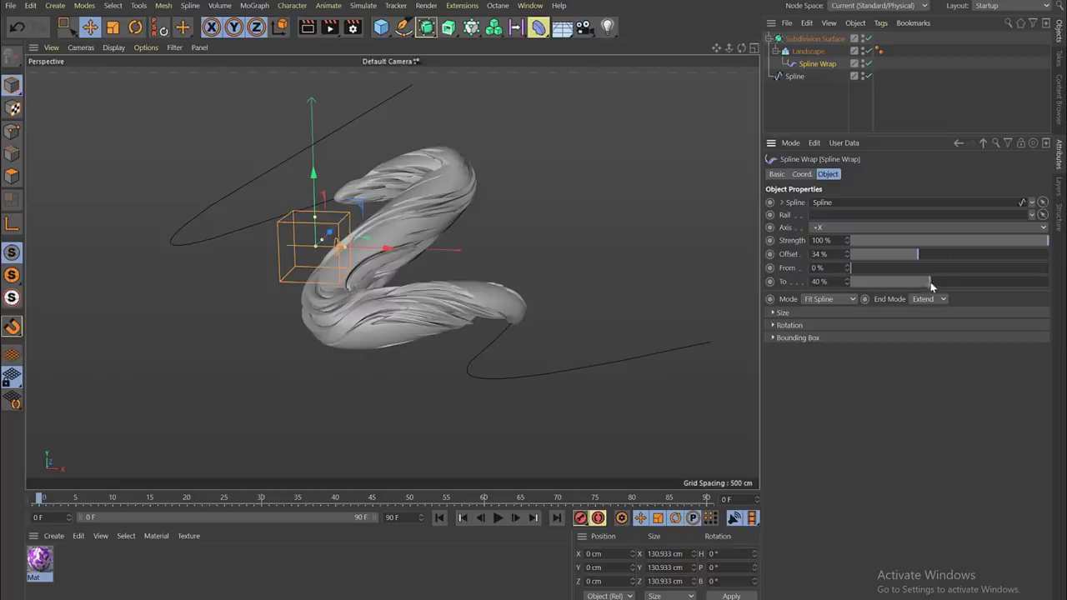
{"action": "left_click_drag", "start_coordinate": [928, 285], "coordinate": [969, 280]}
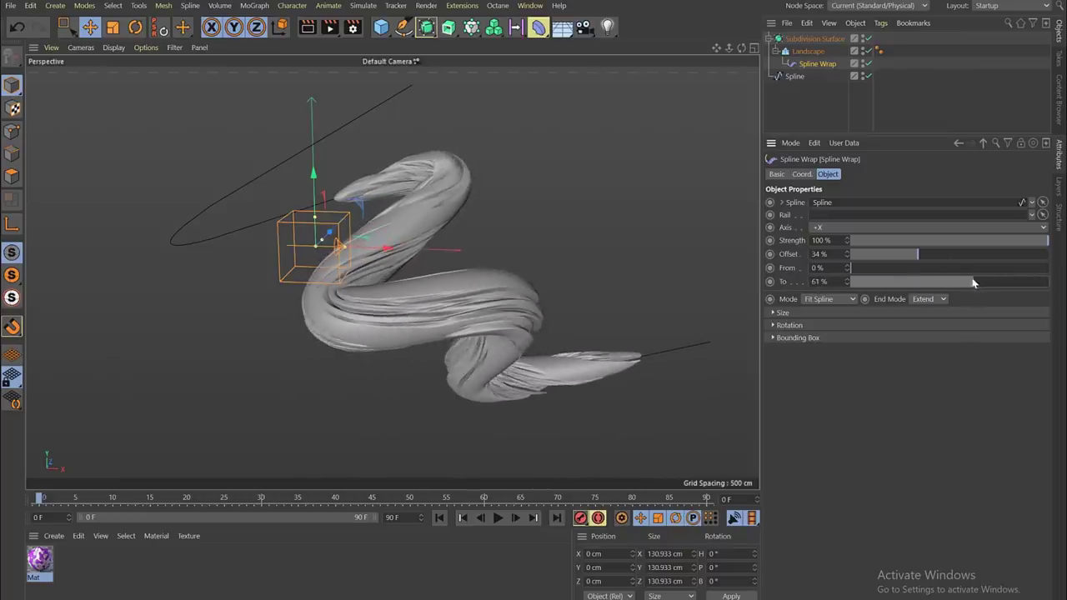
{"action": "left_click", "coordinate": [770, 40]}
{"action": "left_click", "coordinate": [770, 39]}
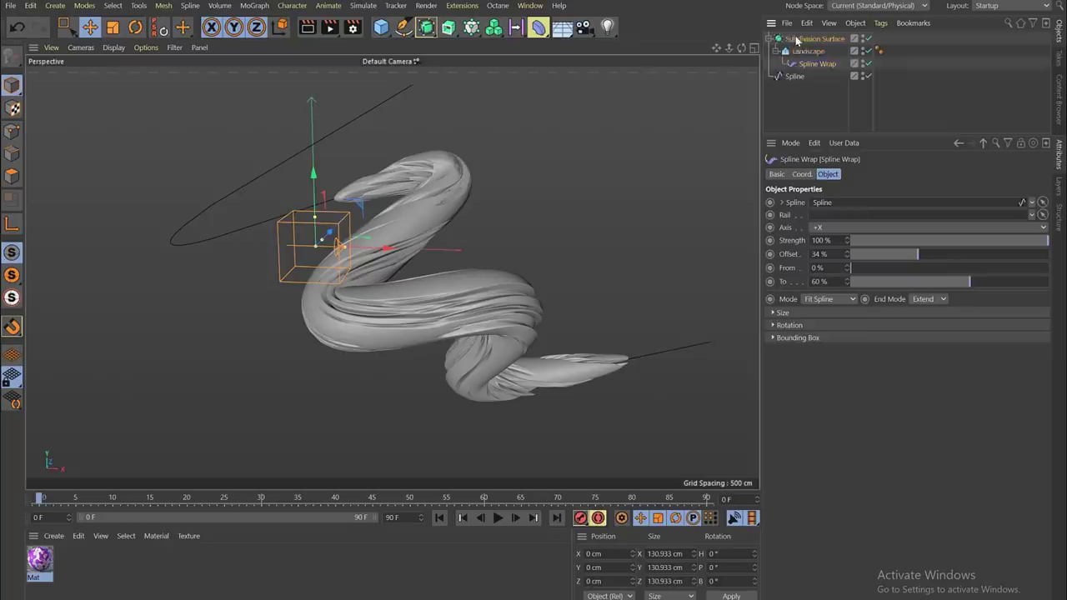
Step: Duplicate the Subdivision Surface with its children and set the copied Landscape's Seed to 3
{"action": "left_click", "coordinate": [810, 39]}
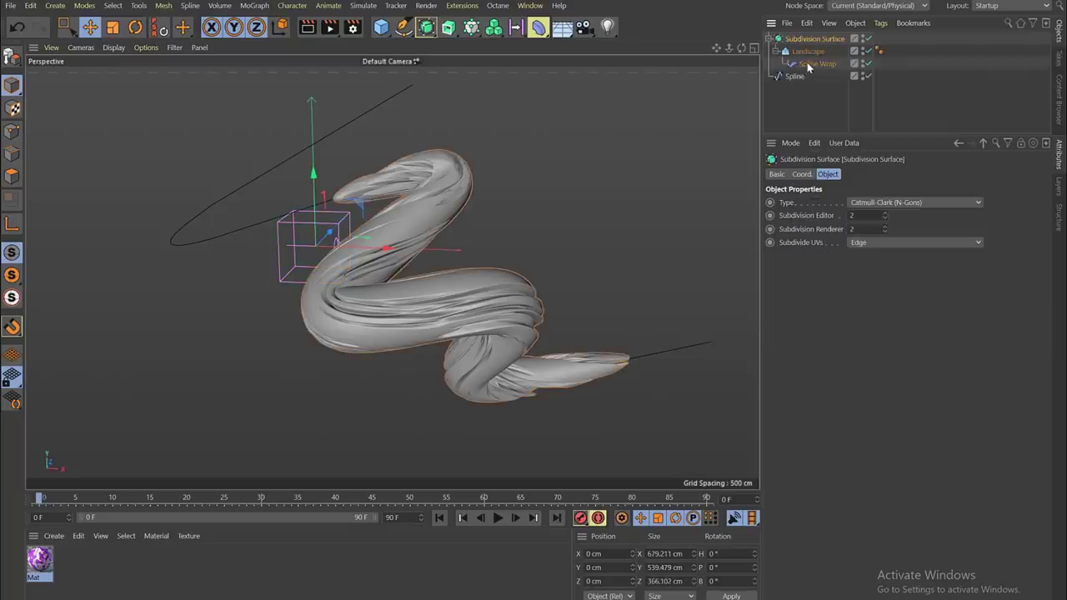
{"action": "key", "text": "ctrl+v"}
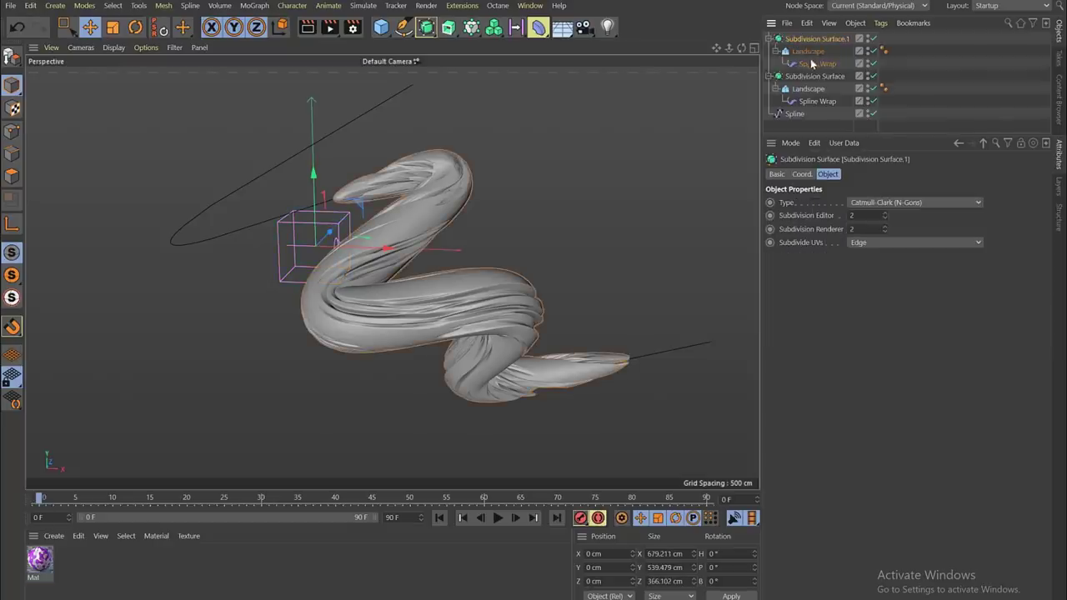
{"action": "left_click", "coordinate": [808, 52]}
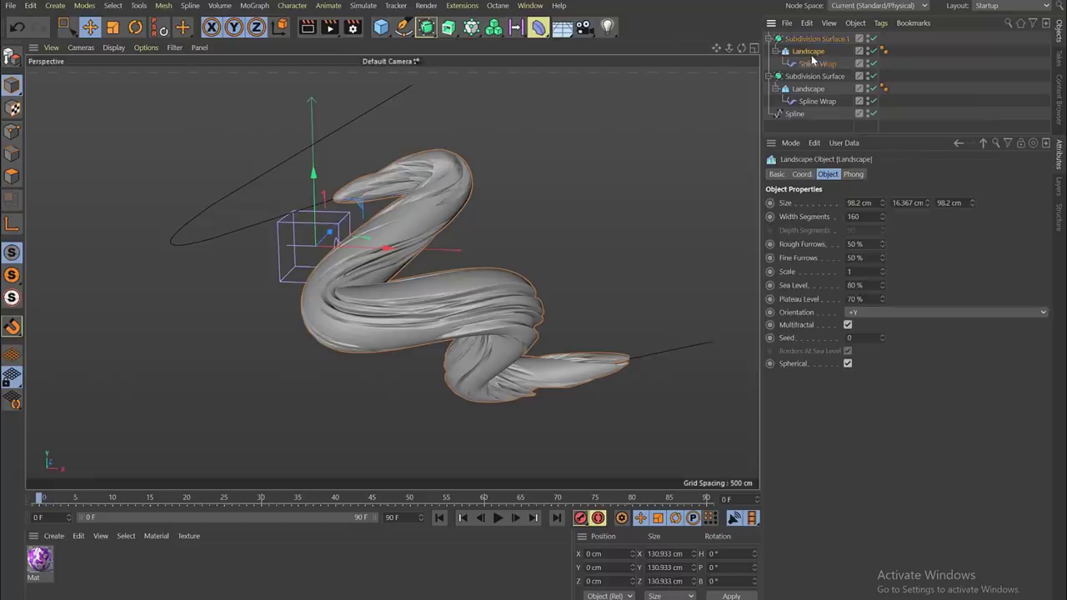
{"action": "left_click", "coordinate": [865, 337]}
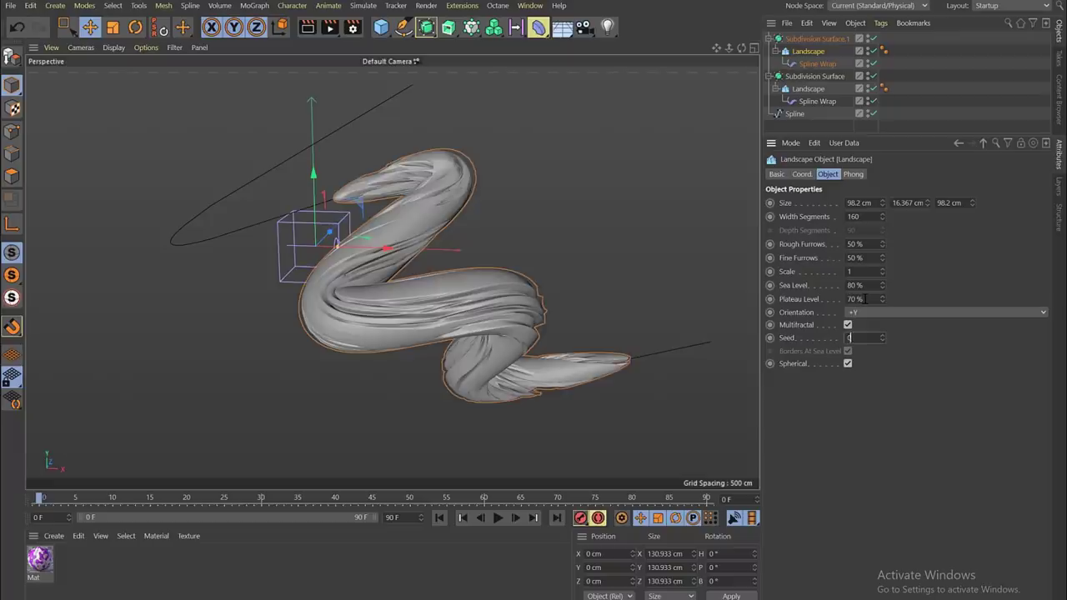
{"action": "type", "text": "1"}
{"action": "key", "text": "Return"}
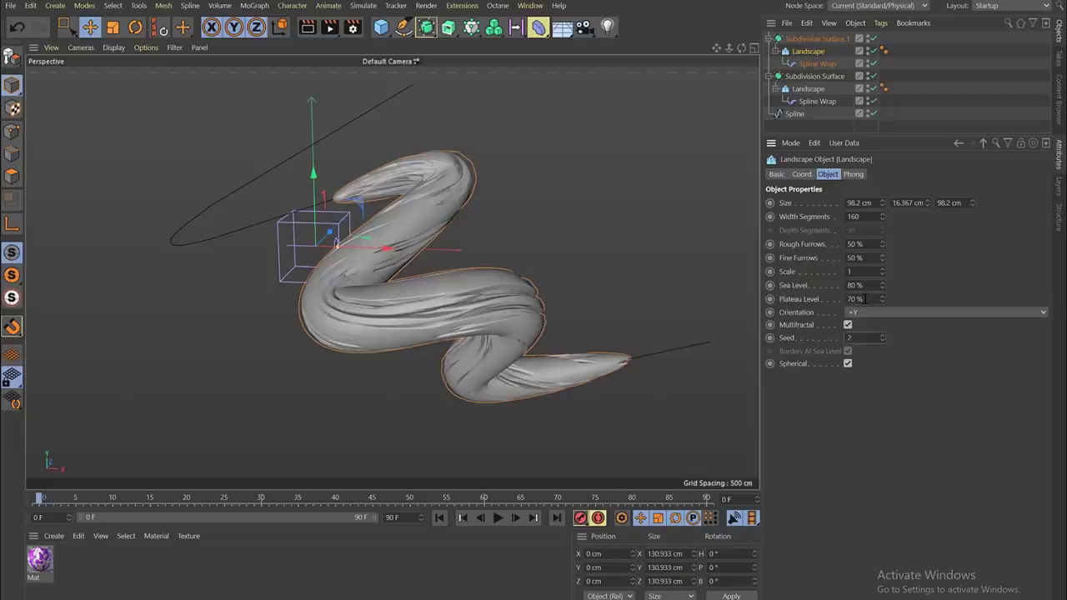
{"action": "type", "text": "2"}
{"action": "key", "text": "Return"}
{"action": "type", "text": "4"}
{"action": "key", "text": "Return"}
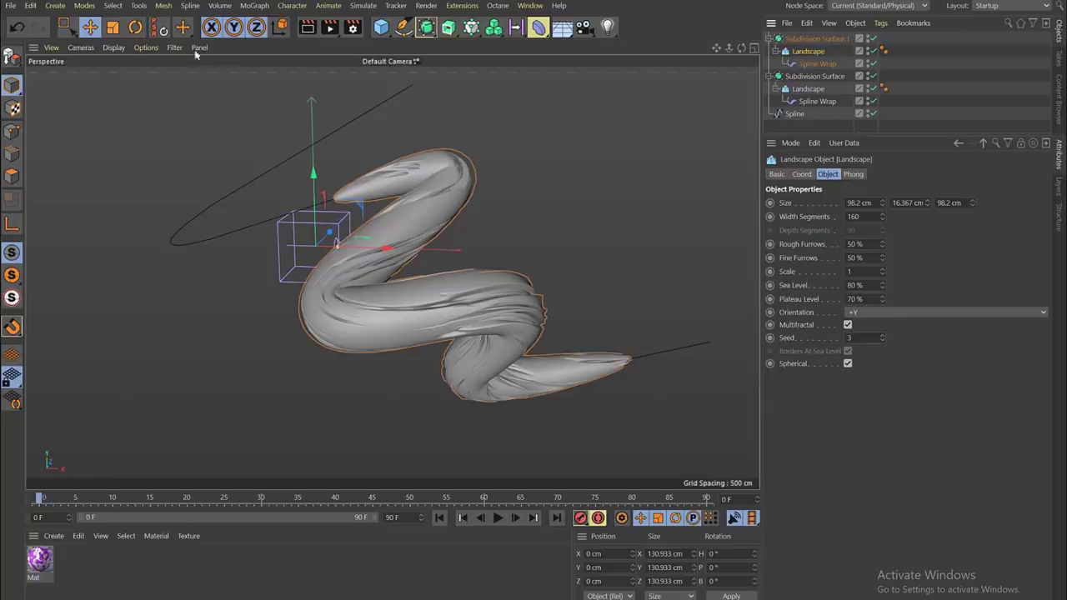
Step: Scale the copied Landscape down slightly, to a bounding size of about 124 cm
{"action": "left_click", "coordinate": [112, 27]}
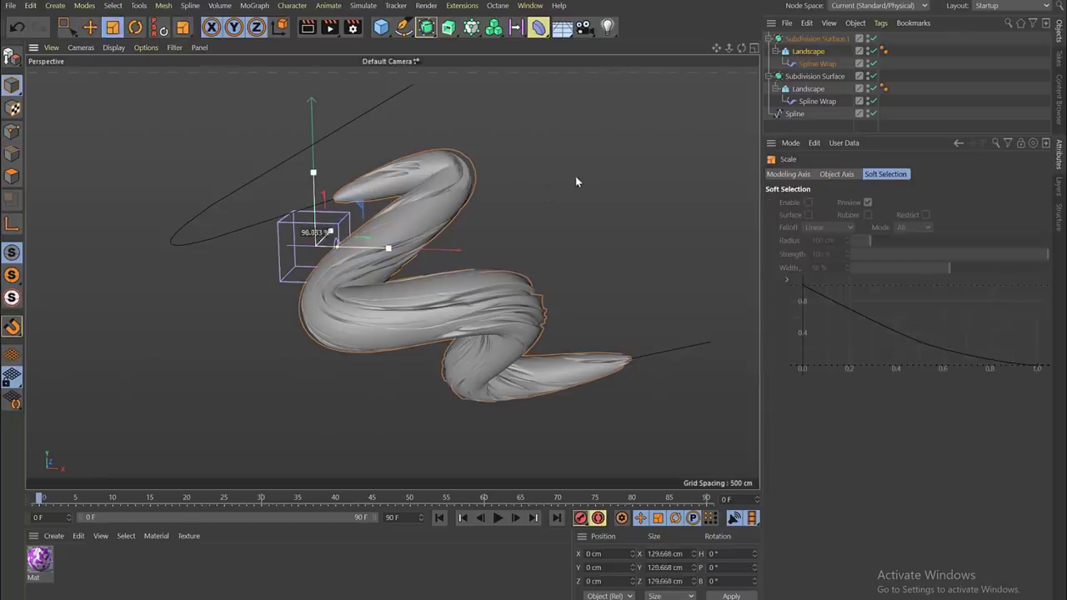
{"action": "left_click_drag", "start_coordinate": [574, 181], "coordinate": [558, 188]}
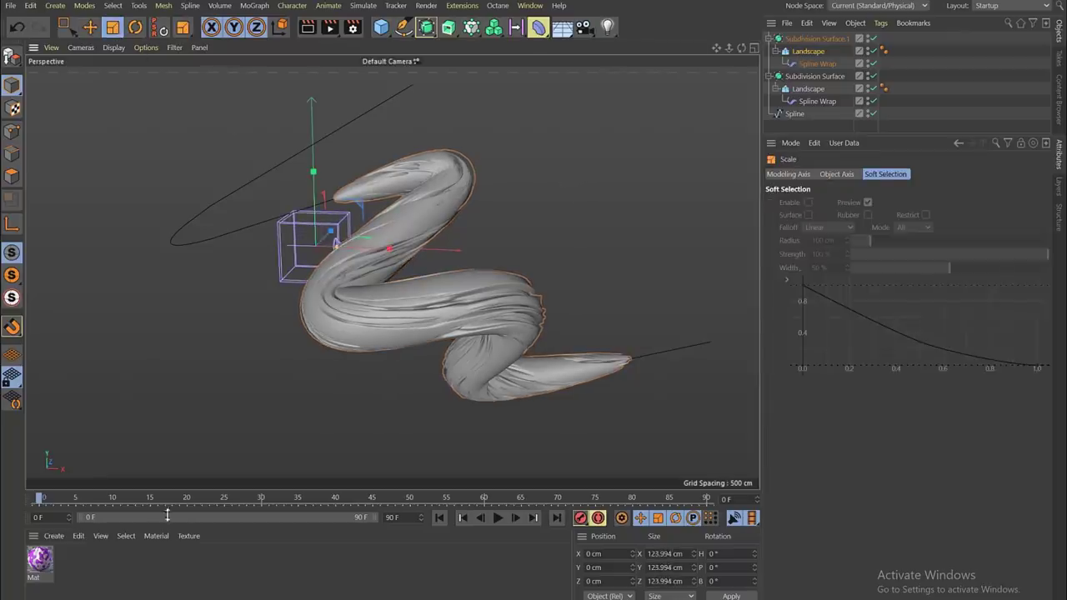
Step: Create a new standard material and apply it to the original Landscape
{"action": "left_click", "coordinate": [55, 536]}
{"action": "mouse_move", "coordinate": [125, 410]}
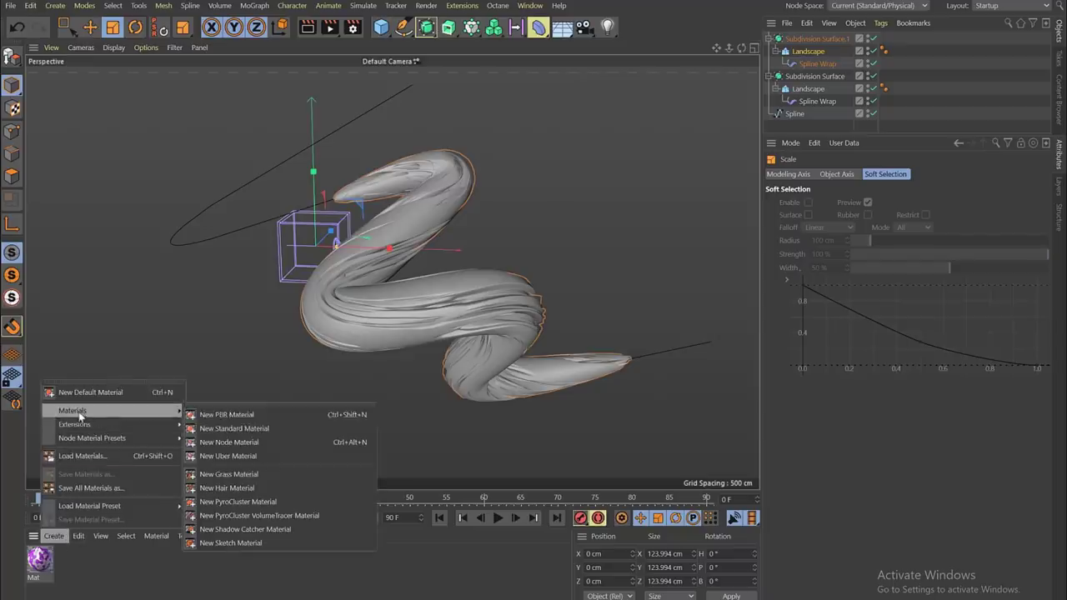
{"action": "left_click", "coordinate": [223, 428]}
{"action": "left_click_drag", "start_coordinate": [43, 565], "coordinate": [345, 340]}
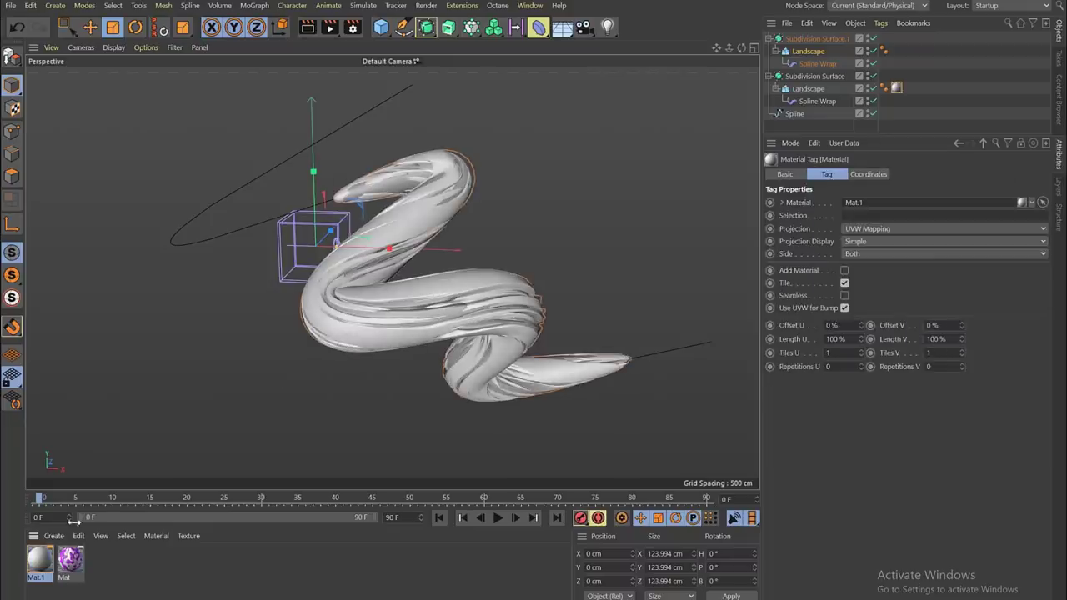
Step: Duplicate the white material, colour the copy red (H 0°, S 69%, V 80%), and apply it to the copied Landscape
{"action": "double_click", "coordinate": [43, 565]}
{"action": "left_click_drag", "start_coordinate": [396, 164], "coordinate": [540, 162]}
{"action": "left_click", "coordinate": [603, 69]}
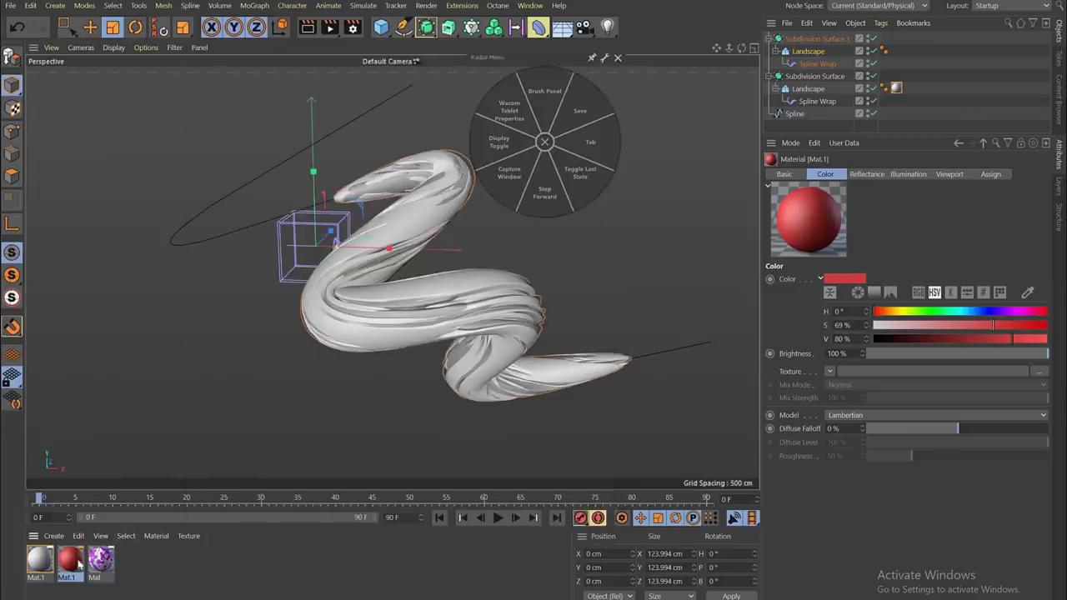
{"action": "left_click_drag", "start_coordinate": [73, 563], "coordinate": [429, 323]}
Step: Lower the original Landscape's Sea Level, trying 50% and 20%, for an even mix of red and white streaks
{"action": "left_click", "coordinate": [808, 51]}
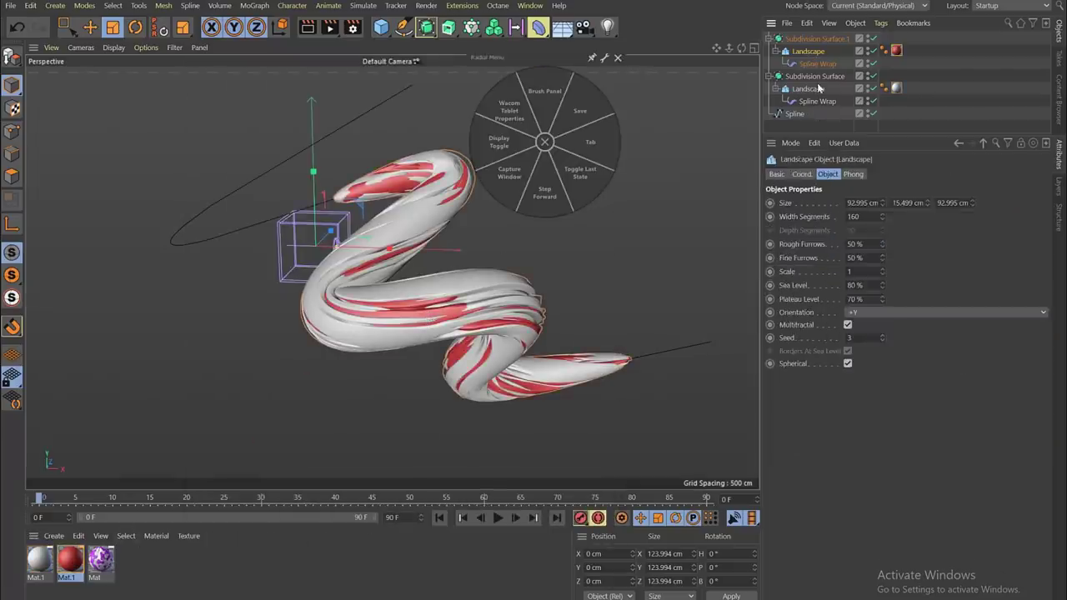
{"action": "left_click", "coordinate": [807, 89]}
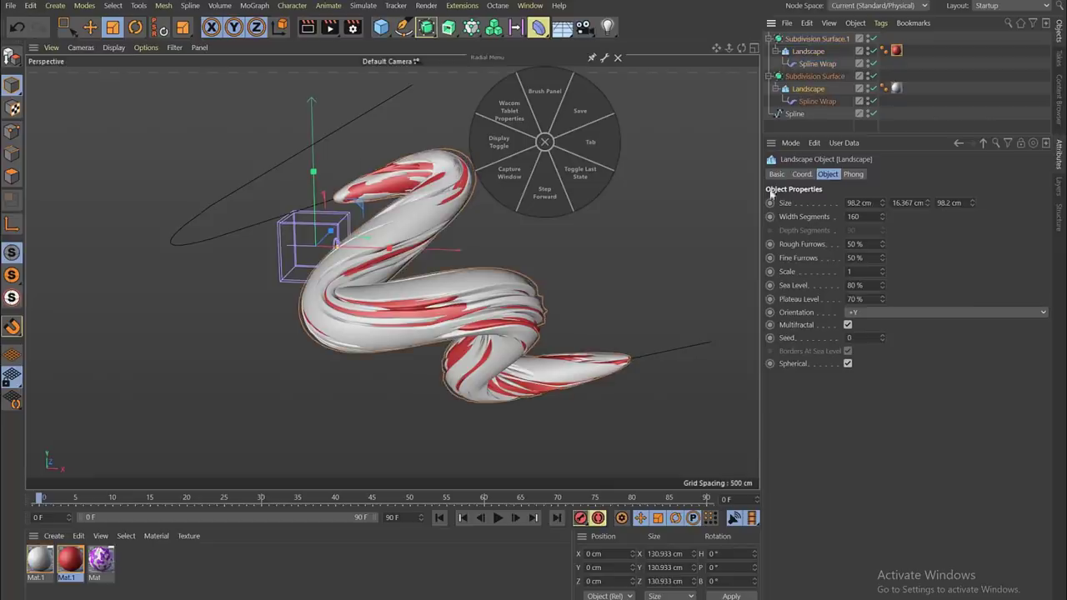
{"action": "left_click", "coordinate": [854, 285]}
{"action": "type", "text": "50"}
{"action": "key", "text": "Return"}
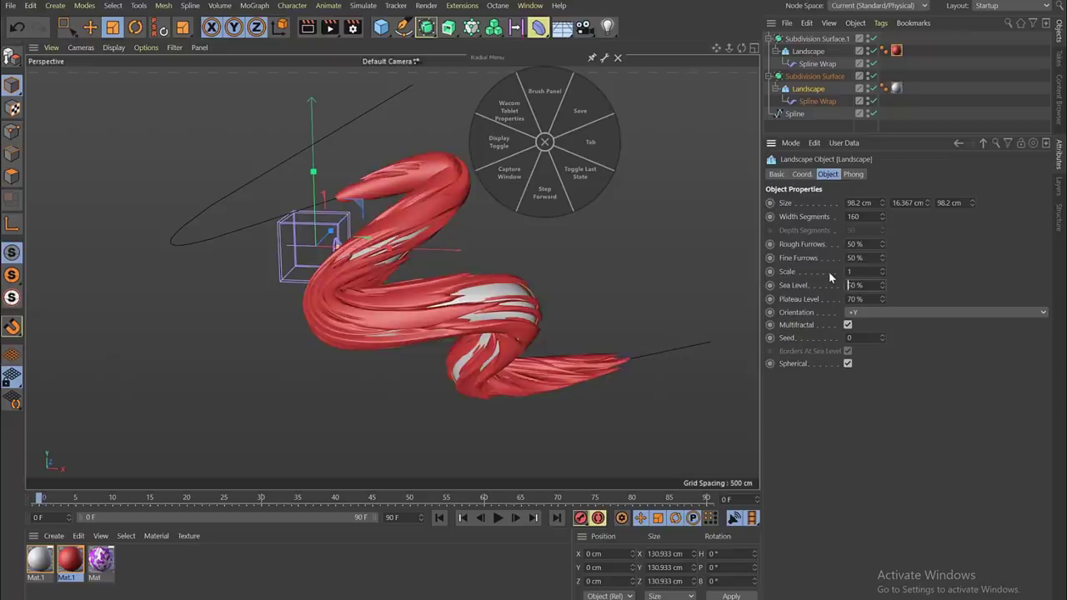
{"action": "key", "text": "ctrl+z"}
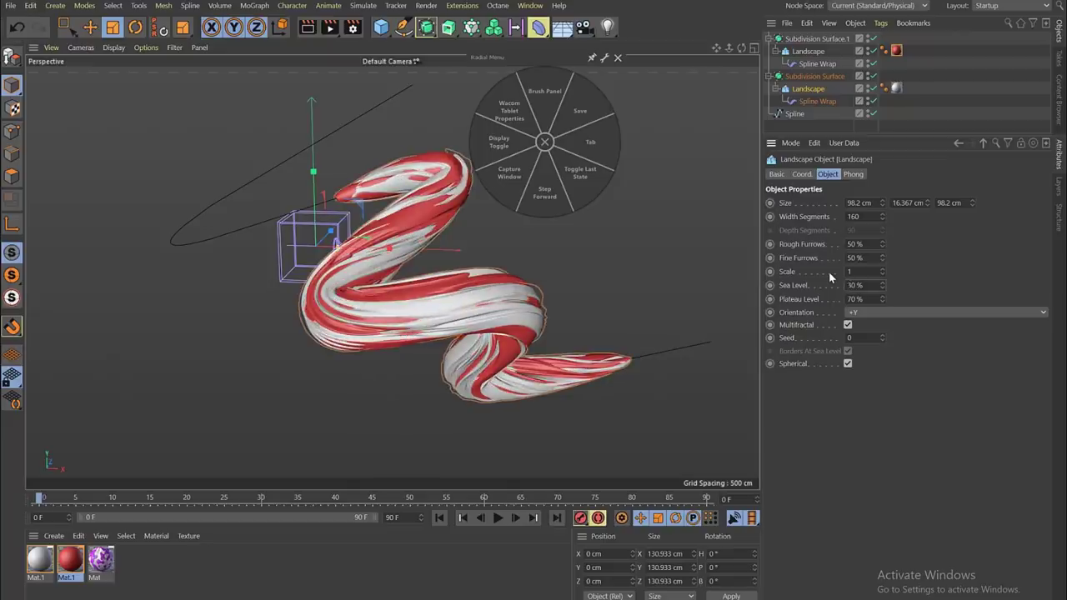
{"action": "key", "text": "ctrl+z"}
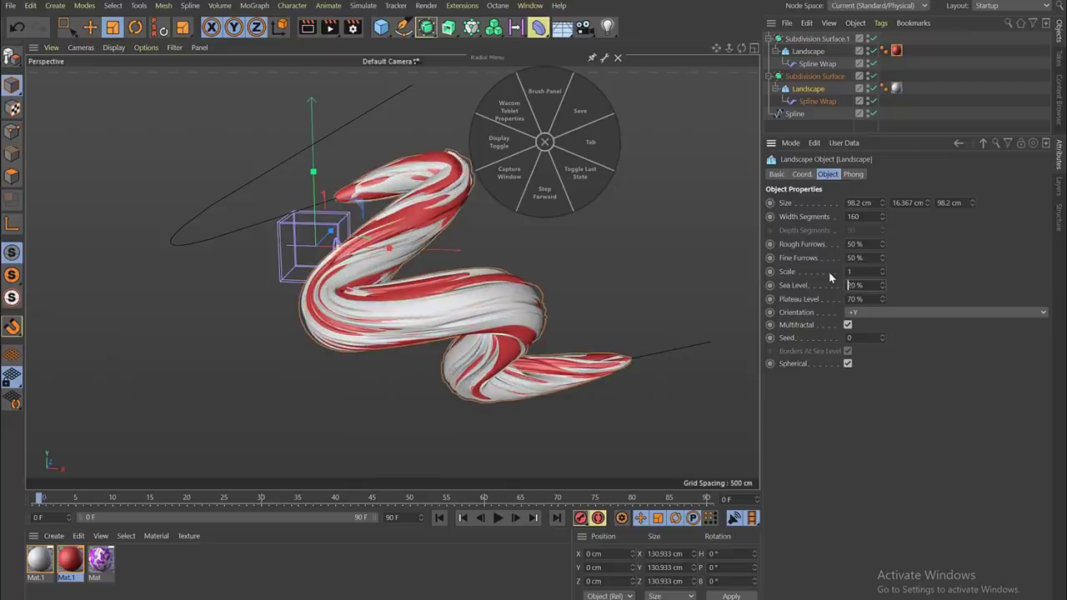
{"action": "key", "text": "ctrl+z"}
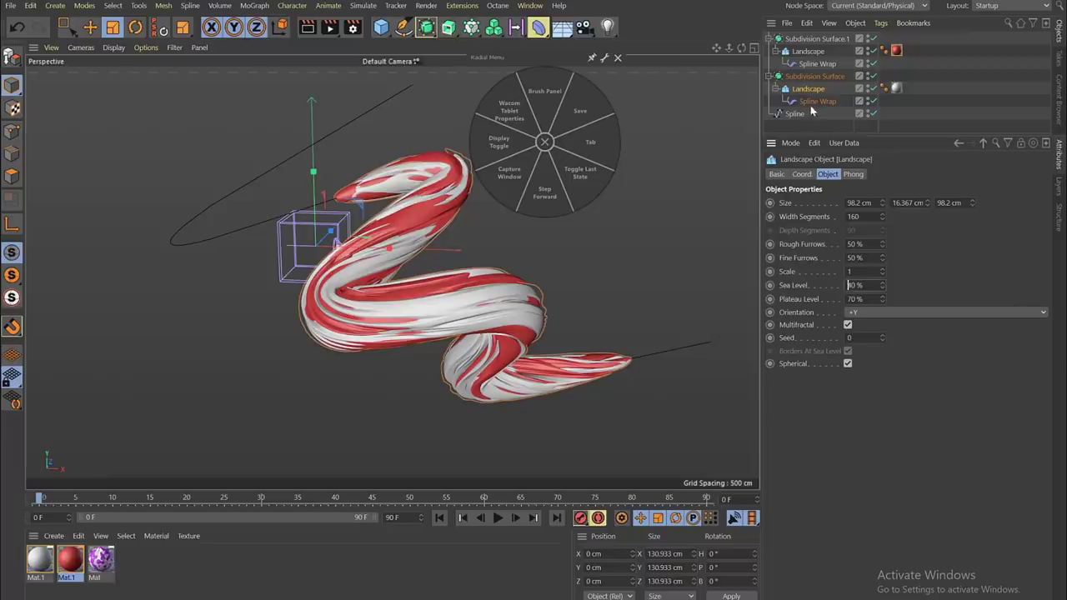
Step: Lower the Offset slightly on the red Landscape's Spline Wrap
{"action": "left_click", "coordinate": [807, 52]}
{"action": "left_click", "coordinate": [113, 28]}
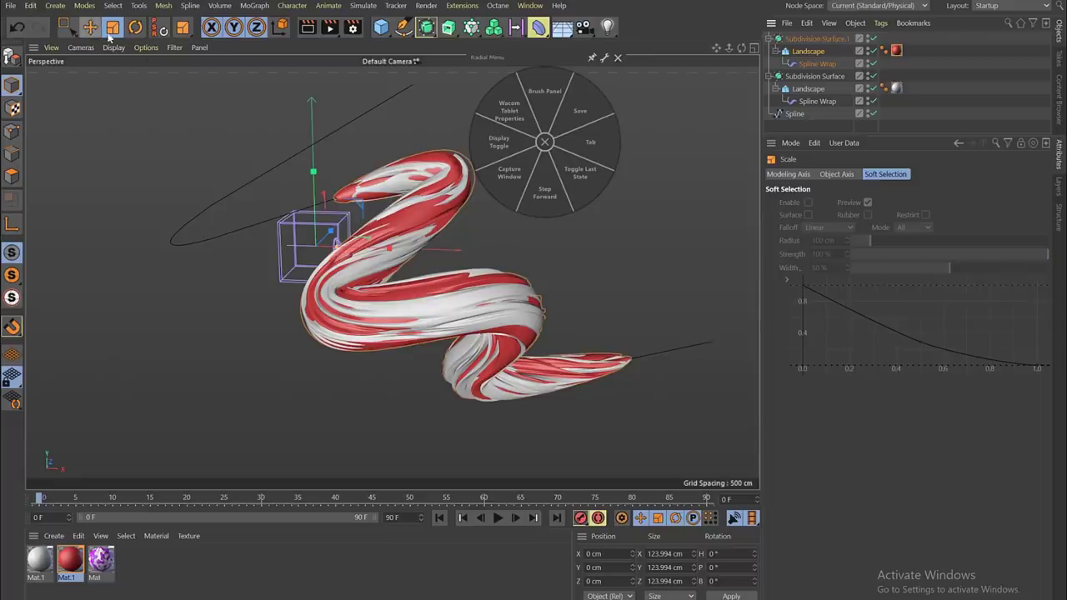
{"action": "left_click", "coordinate": [806, 66]}
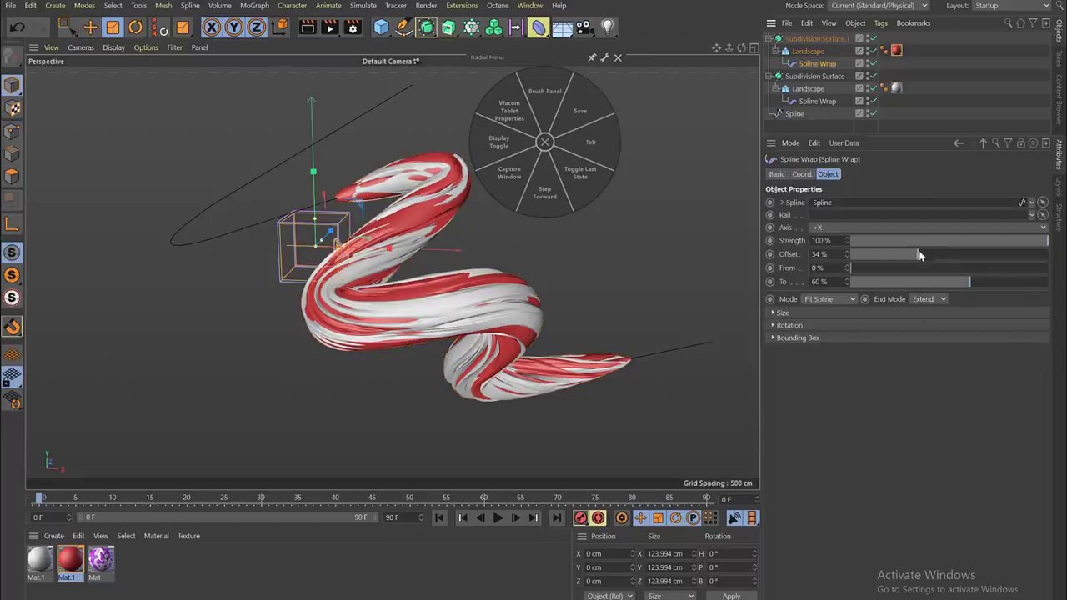
{"action": "mouse_move", "coordinate": [917, 254]}
{"action": "left_mouse_down"}
{"action": "mouse_move", "coordinate": [887, 255]}
{"action": "mouse_move", "coordinate": [939, 253]}
{"action": "mouse_move", "coordinate": [914, 255]}
{"action": "left_mouse_up"}
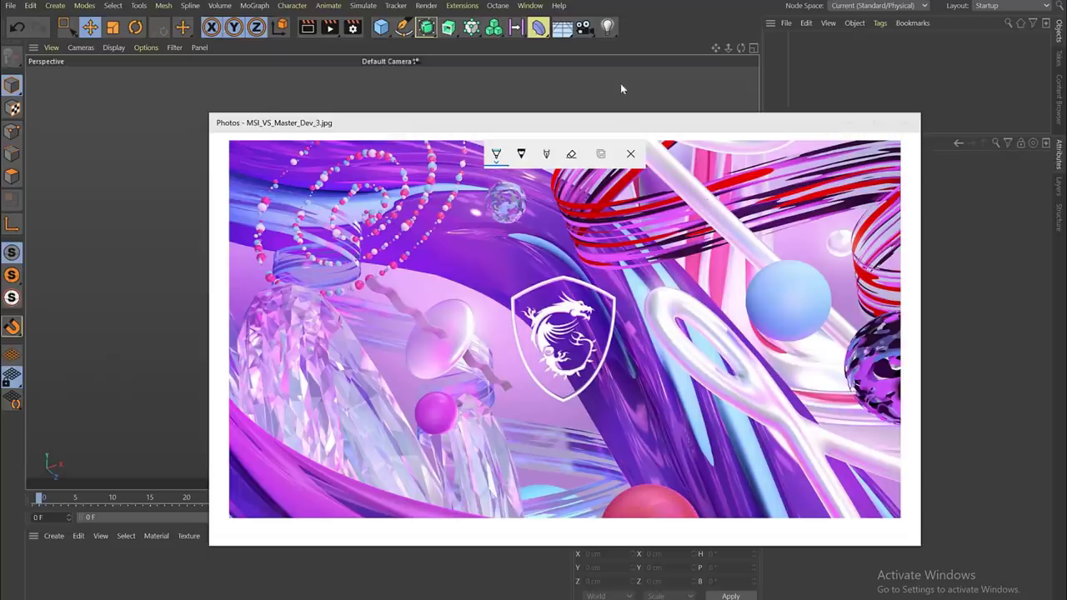
Step: In the empty scene's Front view, draw a five-point linear zigzag spline with the Spline Pen
{"action": "left_click", "coordinate": [613, 51]}
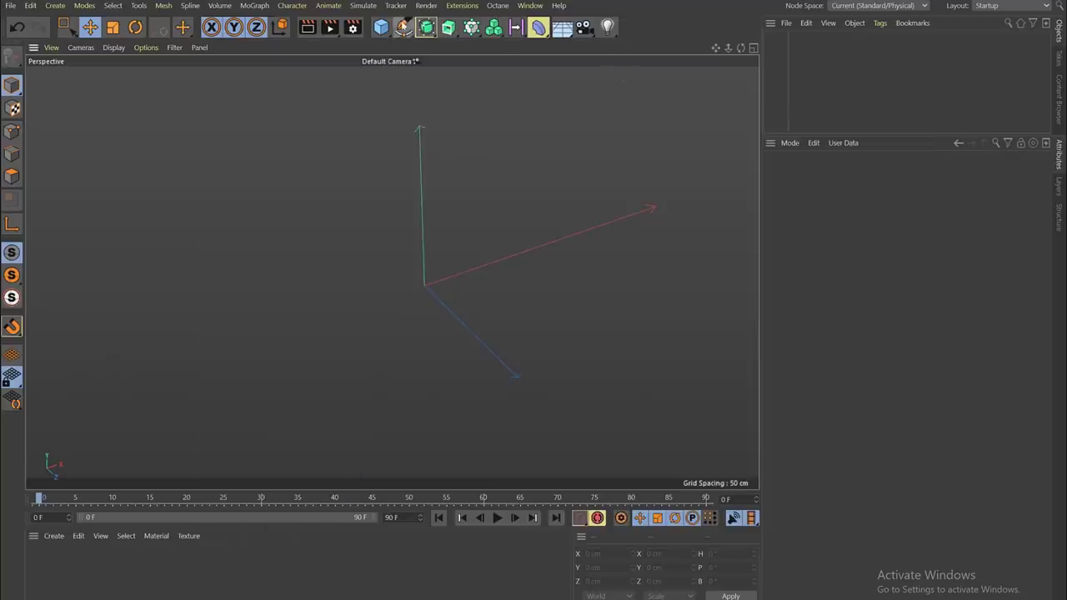
{"action": "left_click_drag", "start_coordinate": [403, 29], "coordinate": [455, 48]}
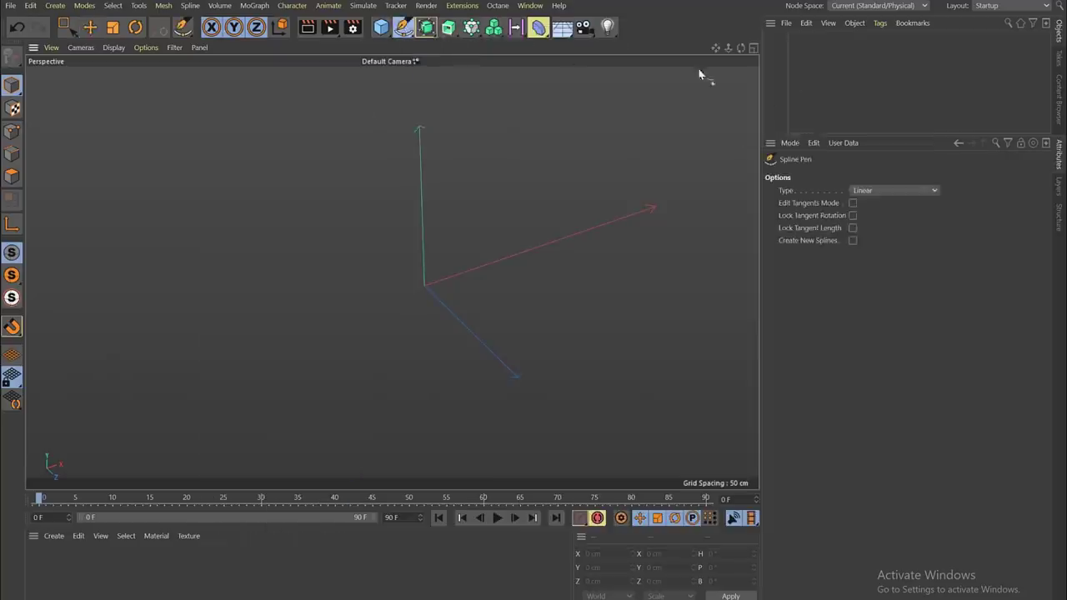
{"action": "left_click", "coordinate": [752, 48]}
{"action": "left_click", "coordinate": [752, 272]}
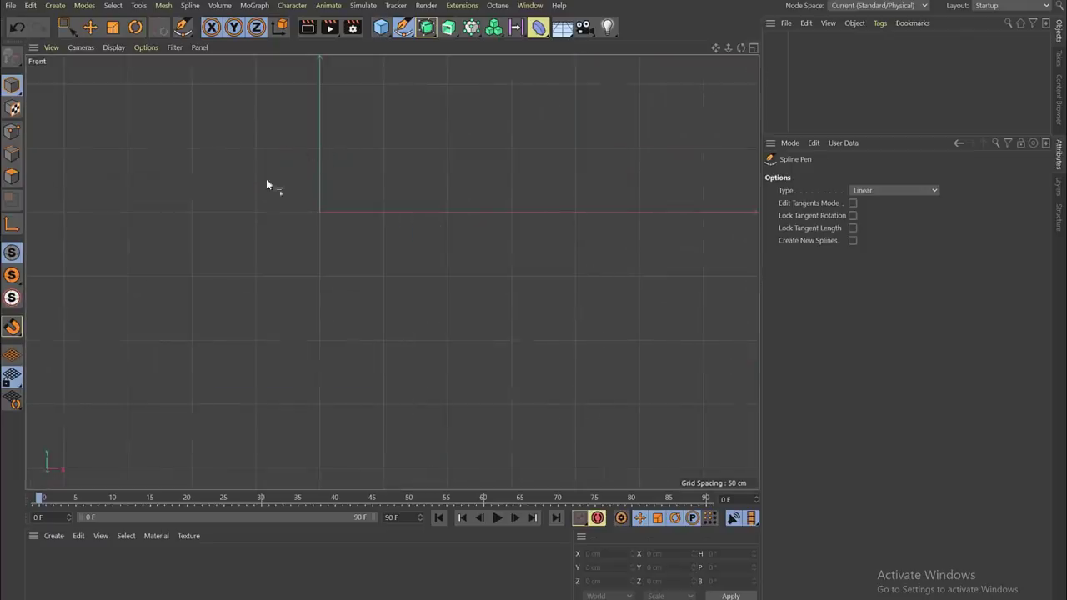
{"action": "middle_click_drag", "start_coordinate": [255, 212], "coordinate": [381, 240]}
{"action": "left_click", "coordinate": [412, 158]}
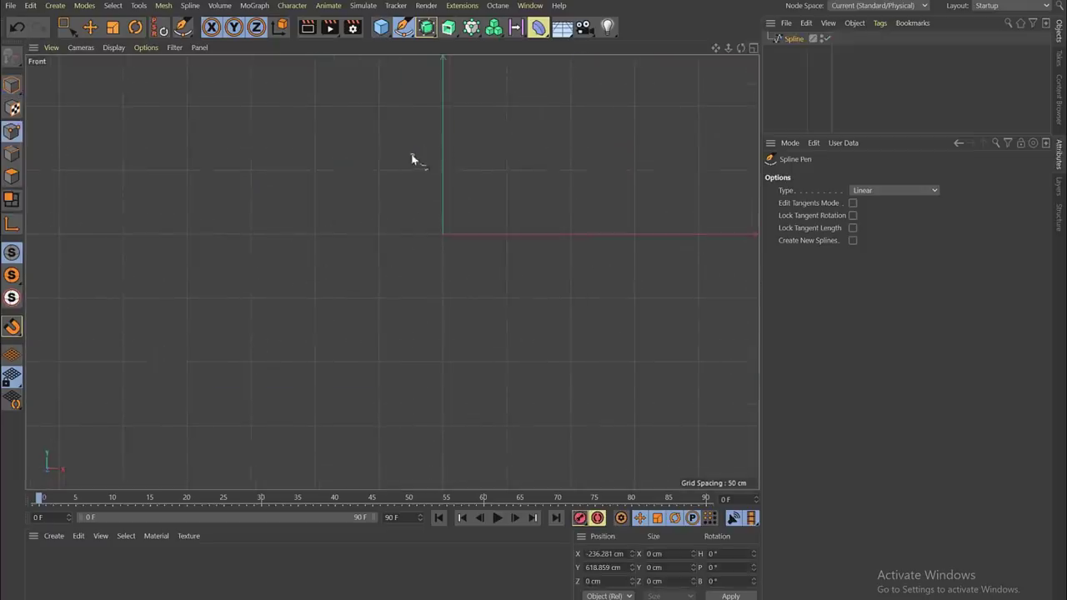
{"action": "left_click", "coordinate": [297, 289]}
{"action": "left_click", "coordinate": [597, 130]}
{"action": "left_click", "coordinate": [395, 337]}
{"action": "left_click", "coordinate": [675, 230]}
Step: Change the zigzag spline's Type to B-Spline for smooth curves
{"action": "left_click", "coordinate": [90, 27]}
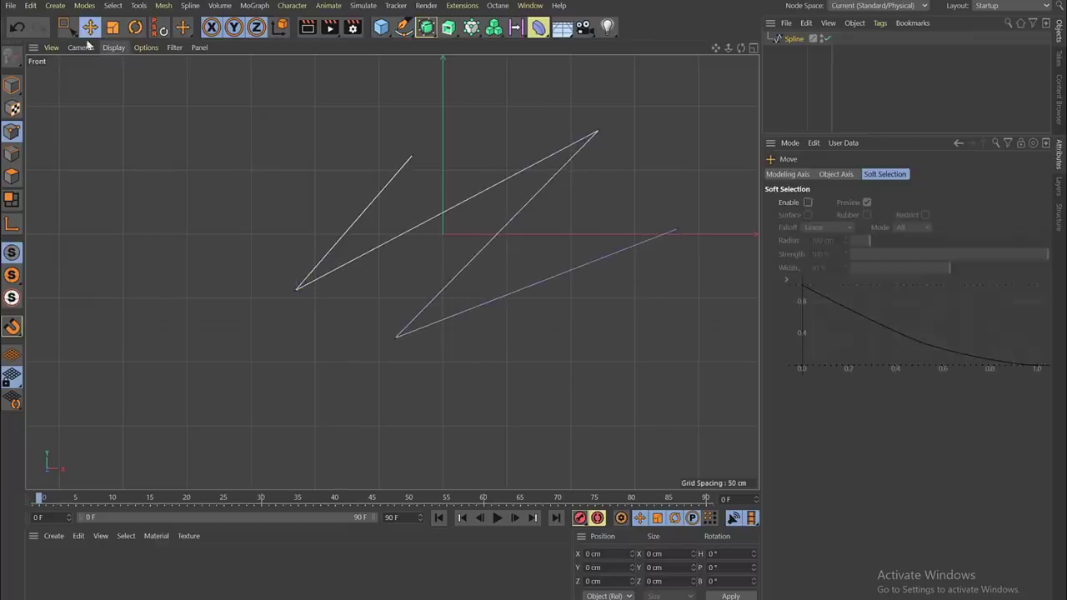
{"action": "left_click", "coordinate": [805, 39]}
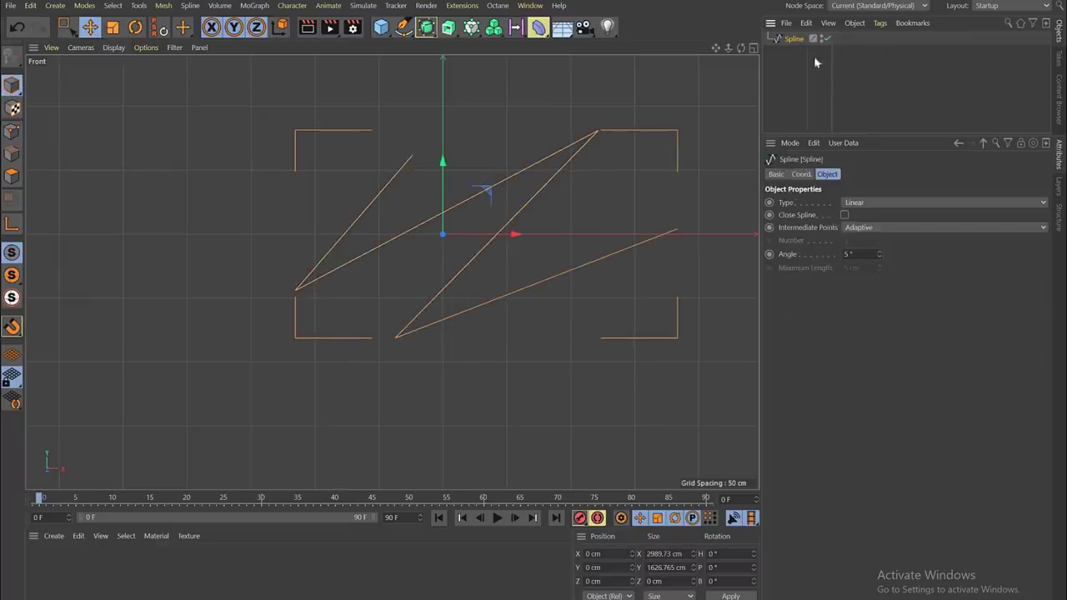
{"action": "left_click", "coordinate": [871, 203]}
{"action": "left_click", "coordinate": [866, 251]}
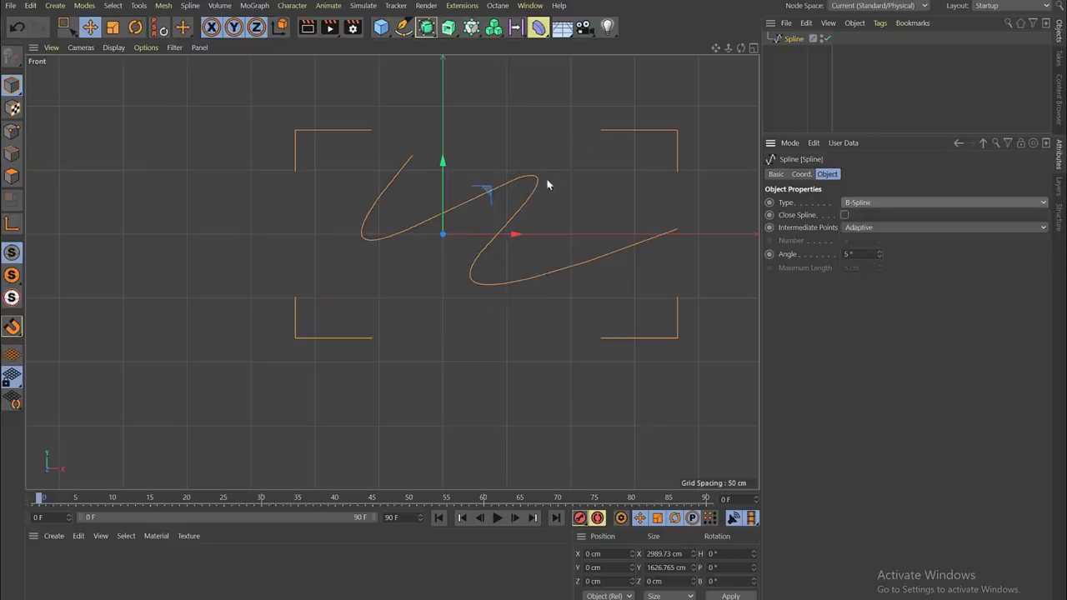
{"action": "middle_click_drag", "start_coordinate": [548, 183], "coordinate": [452, 161], "text": "alt"}
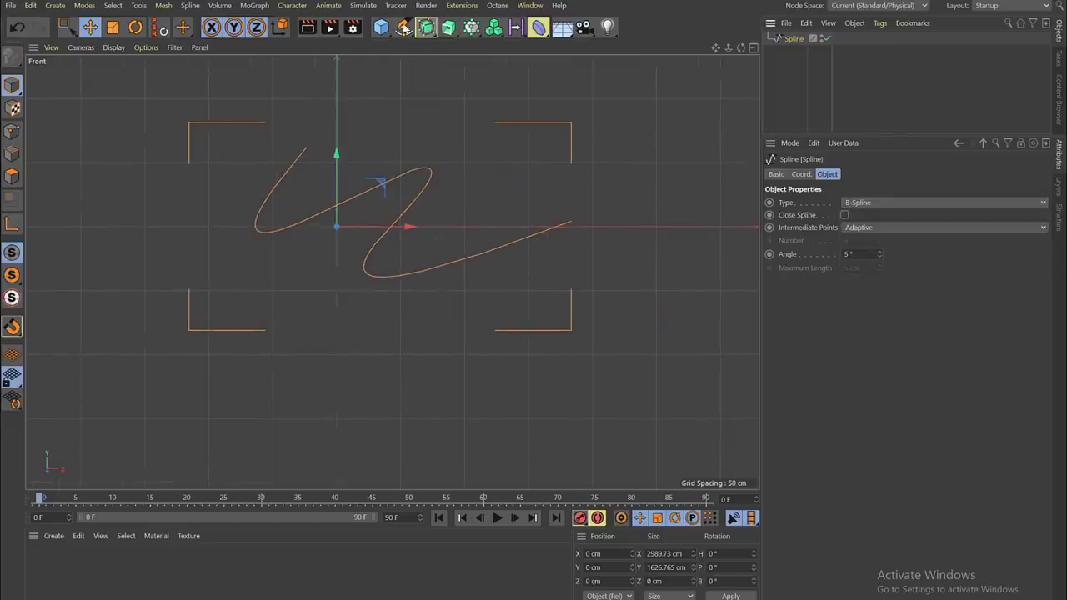
Step: Nest the spline in a Volume Builder, wrap that in a Volume Mesher, and return to the Perspective view
{"action": "left_click", "coordinate": [219, 5]}
{"action": "left_click", "coordinate": [234, 41], "text": "alt"}
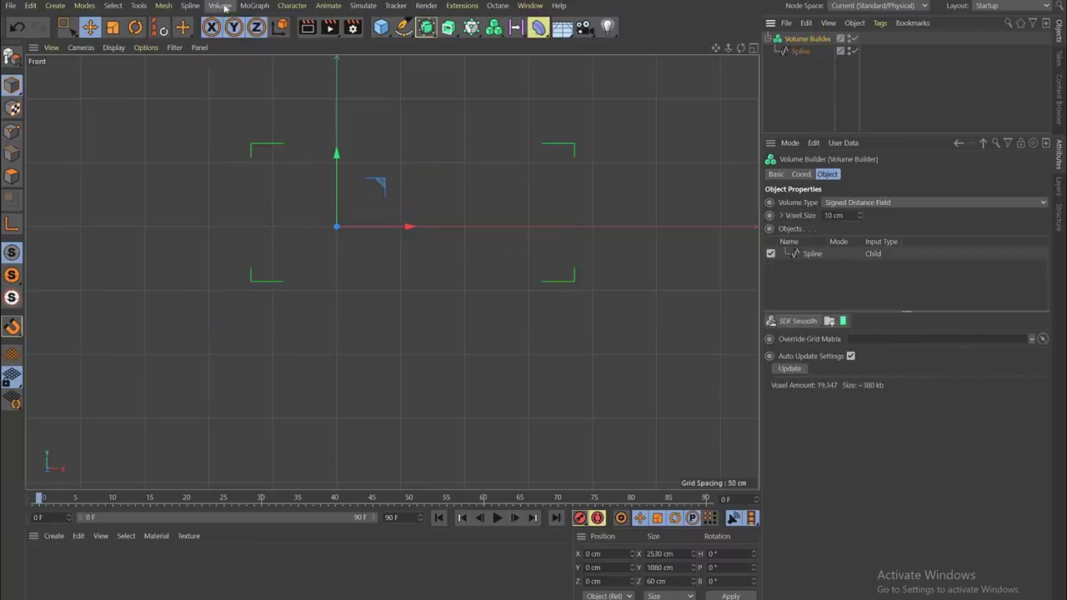
{"action": "left_click", "coordinate": [221, 6]}
{"action": "left_click", "coordinate": [242, 57], "text": "alt"}
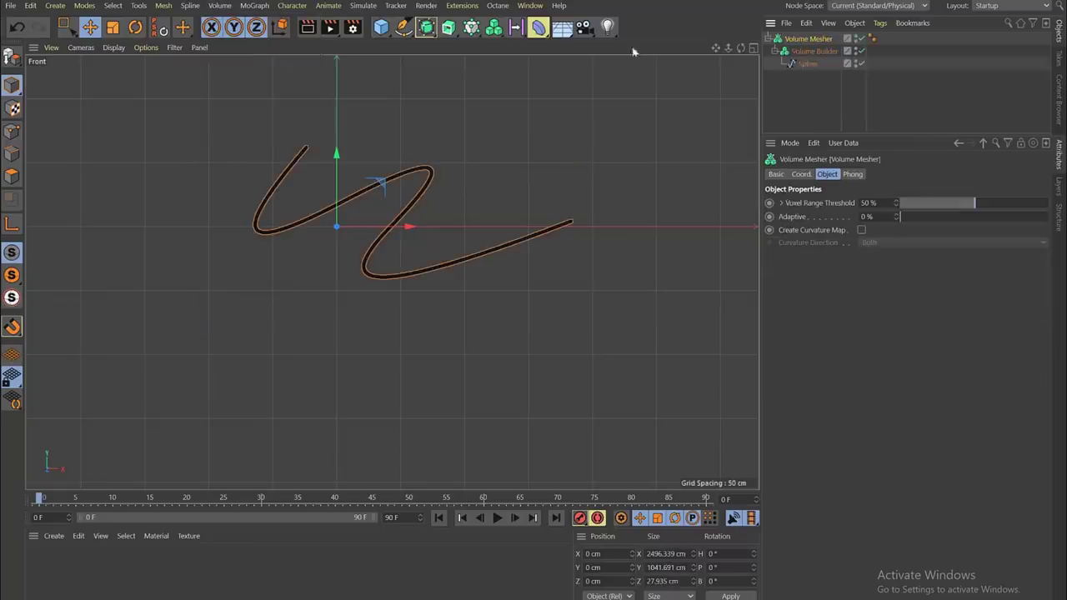
{"action": "left_click", "coordinate": [754, 49]}
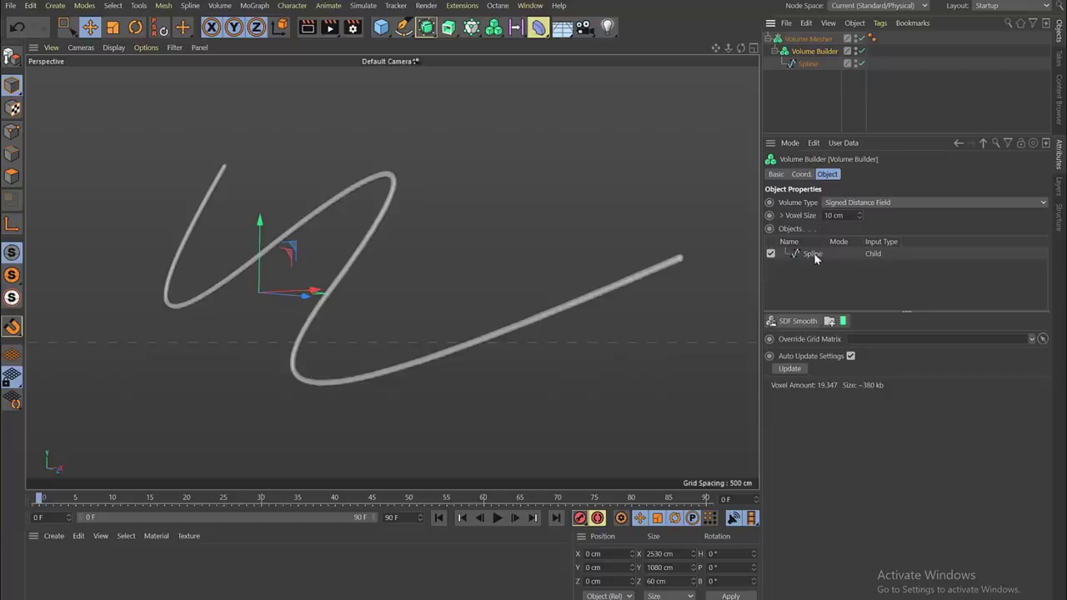
Step: Thicken the volume tube by setting the Spline's Radius in the Volume Builder to 40 cm
{"action": "left_click", "coordinate": [814, 254]}
{"action": "left_click_drag", "start_coordinate": [850, 349], "coordinate": [779, 389]}
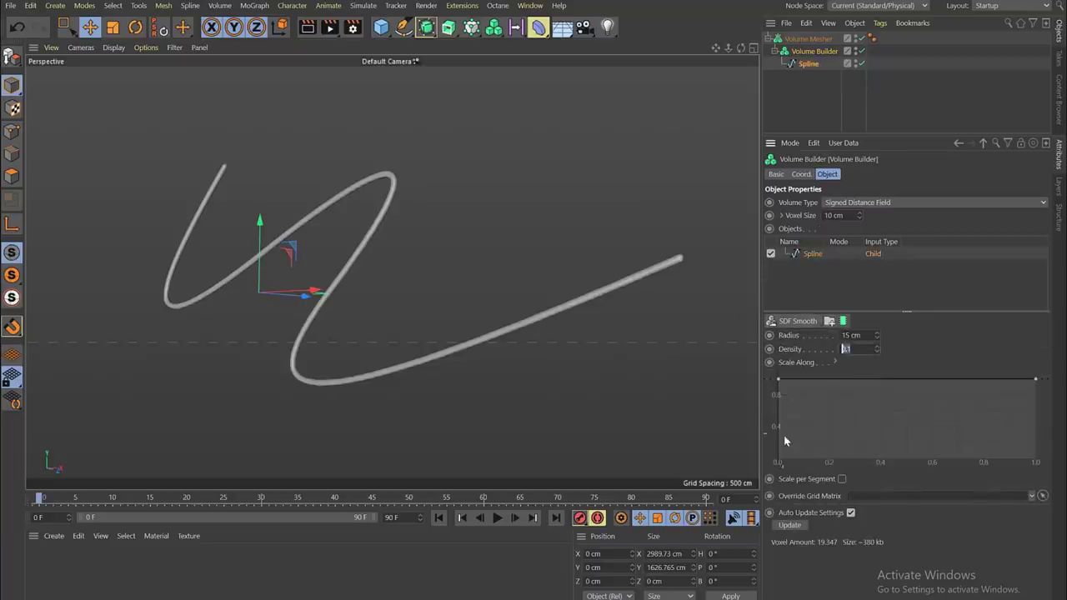
{"action": "left_click", "coordinate": [855, 335]}
{"action": "type", "text": "10"}
{"action": "key", "text": "Return"}
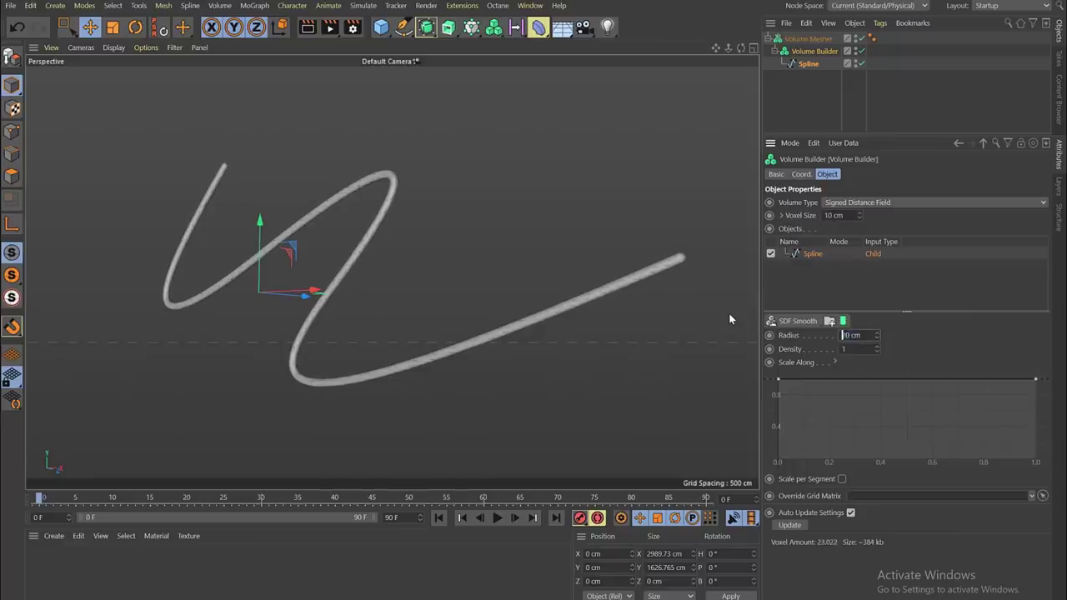
{"action": "key", "text": "Up"}
{"action": "key", "text": "Up"}
{"action": "key", "text": "Up"}
{"action": "key", "text": "Up"}
{"action": "key", "text": "Up"}
{"action": "key", "text": "Up"}
{"action": "key", "text": "Up"}
{"action": "key", "text": "Up"}
{"action": "key", "text": "Up"}
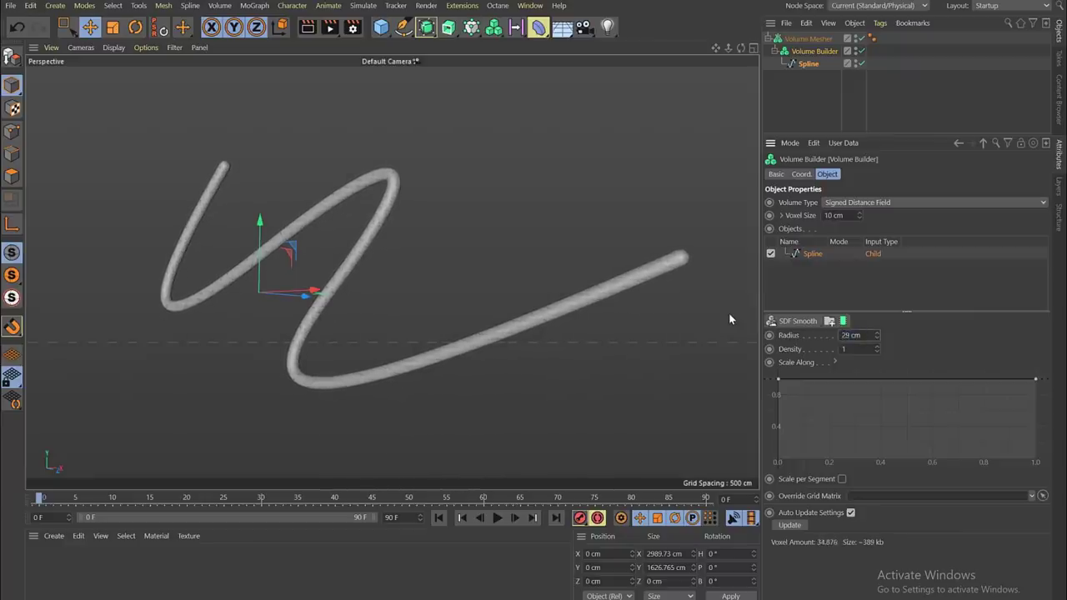
{"action": "key", "text": "Up"}
{"action": "key", "text": "Up"}
{"action": "key", "text": "Up"}
{"action": "key", "text": "Up"}
{"action": "key", "text": "Up"}
{"action": "key", "text": "Up"}
{"action": "key", "text": "Up"}
{"action": "key", "text": "Up"}
{"action": "key", "text": "Up"}
{"action": "key", "text": "Up"}
{"action": "key", "text": "Up"}
Step: Scale the Spline down uniformly until the volume measures about 780 by 380 cm
{"action": "left_click", "coordinate": [807, 63]}
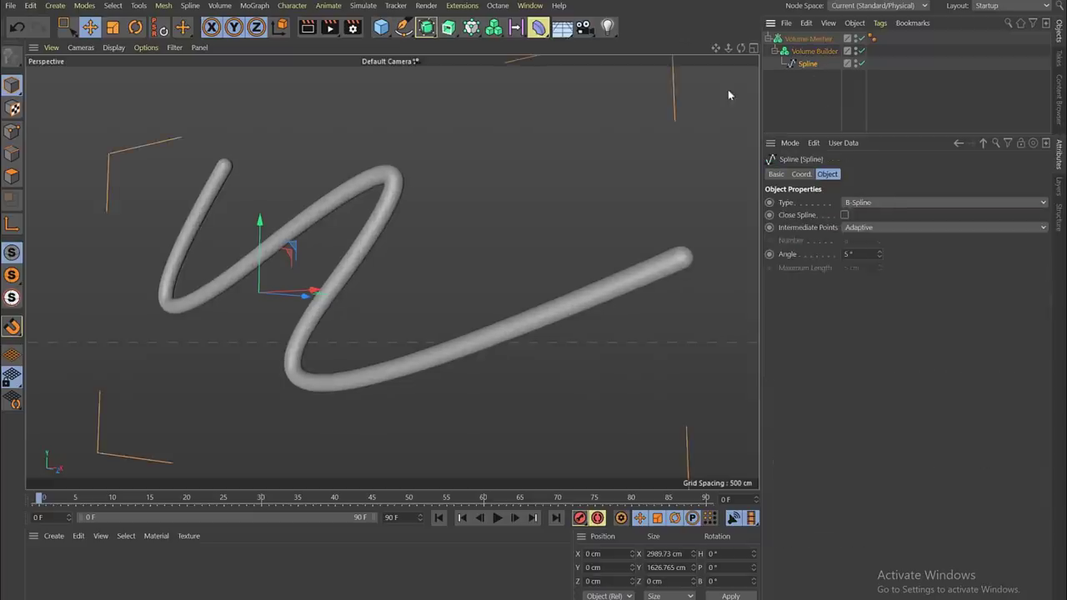
{"action": "left_click", "coordinate": [113, 27]}
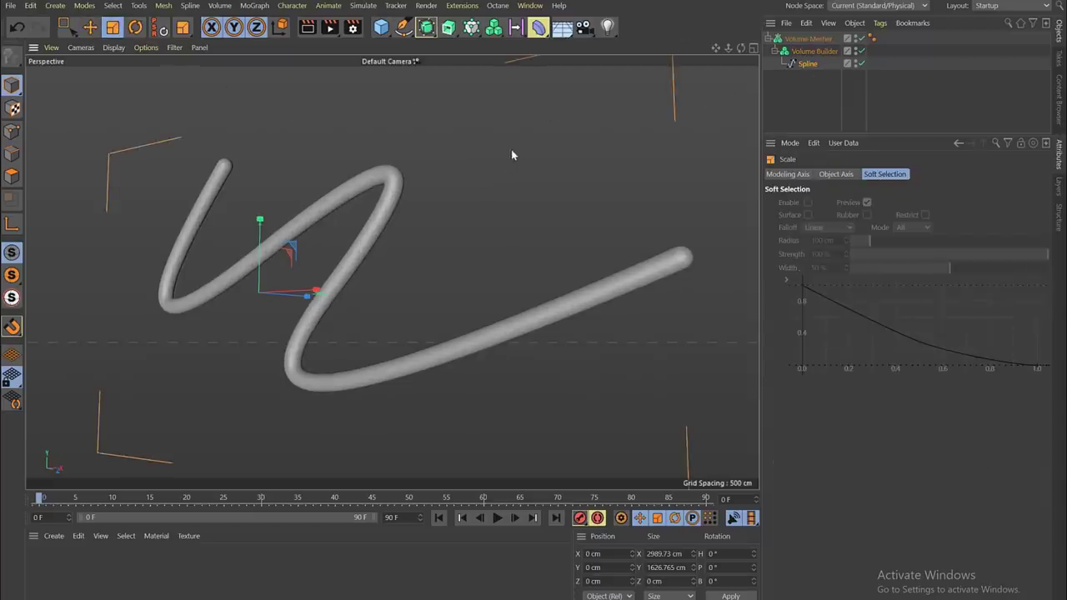
{"action": "left_click_drag", "start_coordinate": [511, 156], "coordinate": [271, 270]}
{"action": "right_click_drag", "start_coordinate": [271, 271], "coordinate": [327, 286], "text": "alt"}
{"action": "left_click_drag", "start_coordinate": [327, 286], "coordinate": [366, 244]}
{"action": "right_click_drag", "start_coordinate": [366, 243], "coordinate": [345, 297], "text": "alt"}
{"action": "left_click_drag", "start_coordinate": [345, 298], "coordinate": [403, 224], "text": "alt"}
{"action": "left_click_drag", "start_coordinate": [515, 151], "coordinate": [418, 217]}
Step: Add an SDF Dilate and Erode filter to the Volume Builder above the Spline
{"action": "left_click", "coordinate": [796, 53]}
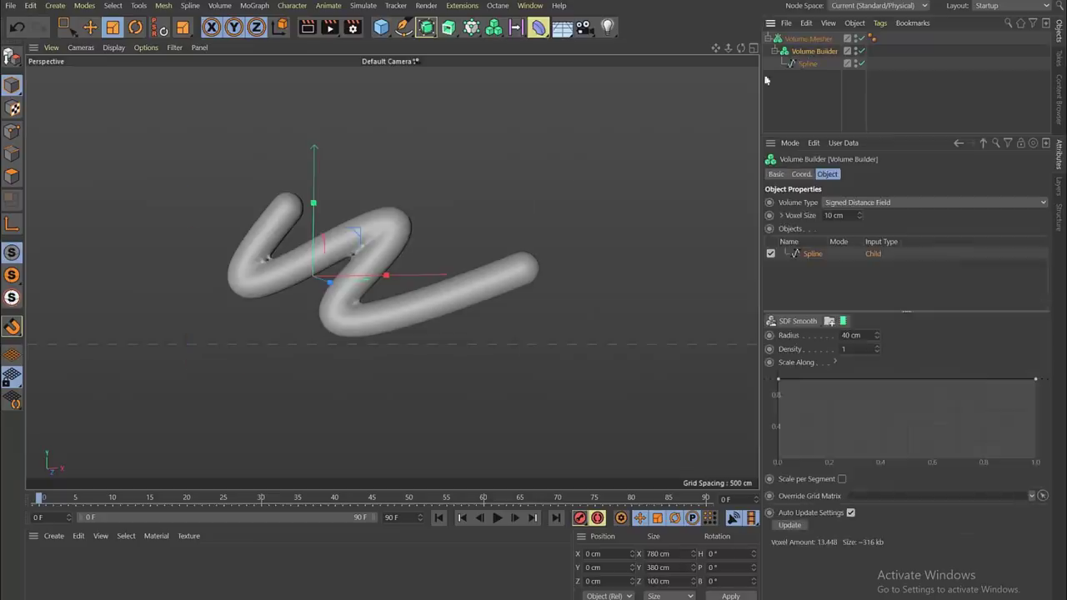
{"action": "left_click", "coordinate": [789, 323]}
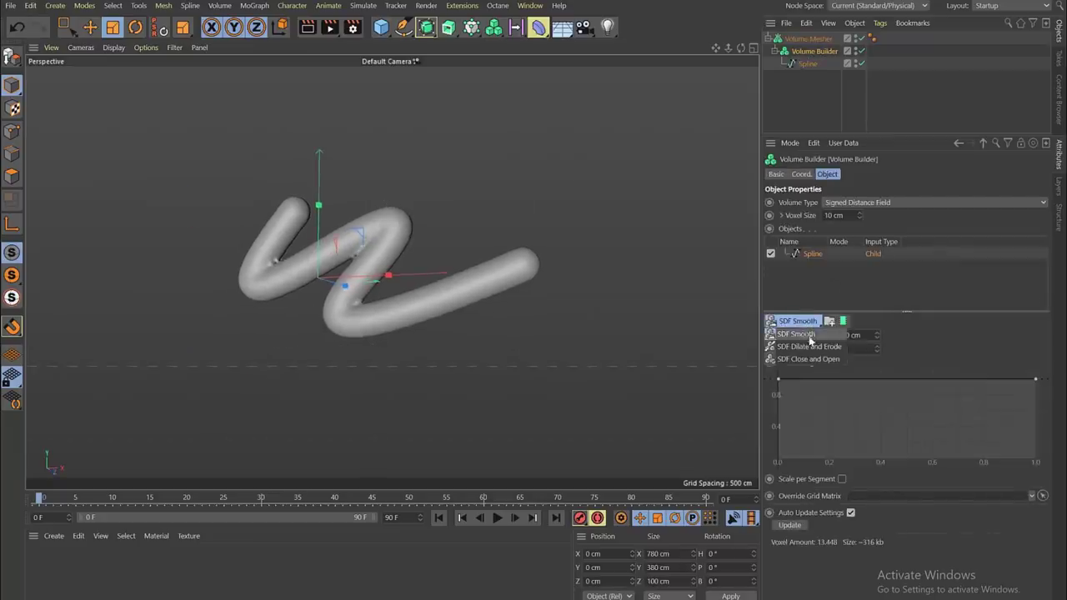
{"action": "left_click", "coordinate": [808, 345]}
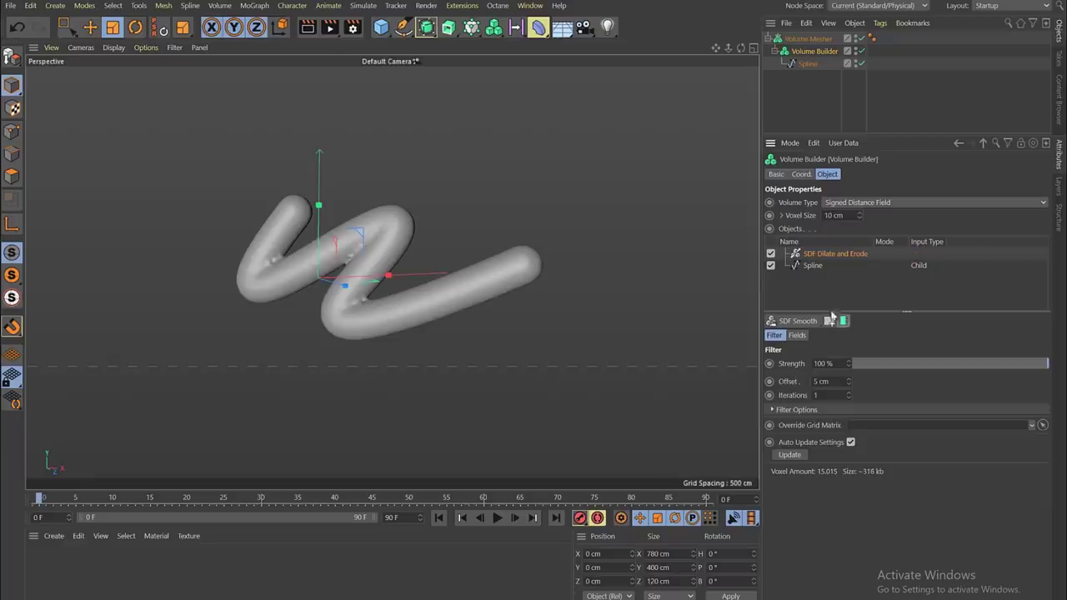
Step: Set the SDF Dilate and Erode filter's Offset to 20 cm
{"action": "double_click", "coordinate": [818, 381]}
{"action": "type", "text": "12"}
{"action": "key", "text": "Return"}
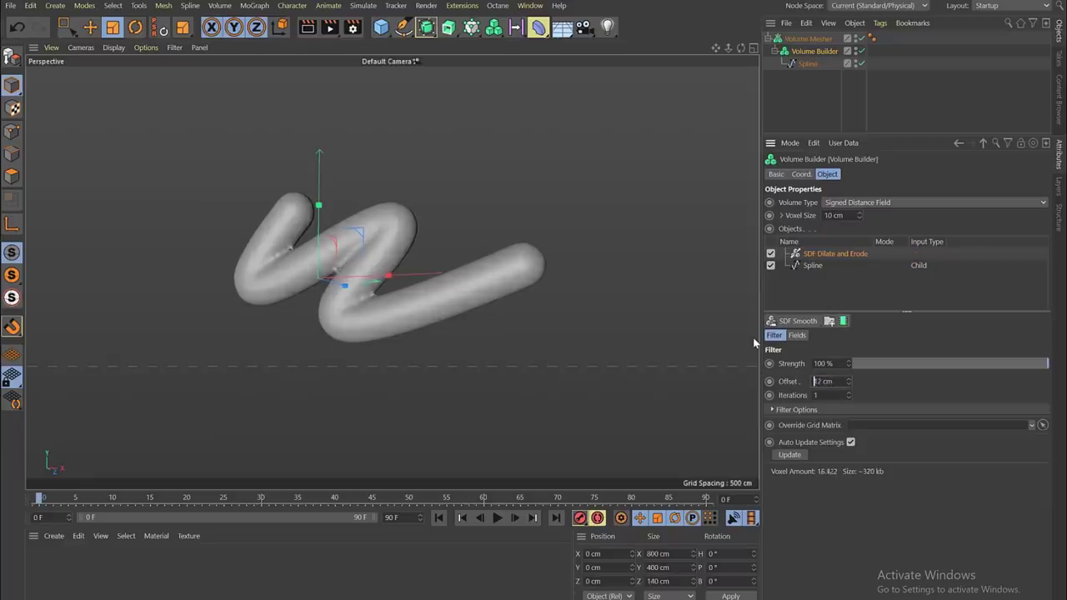
{"action": "key", "text": "Up"}
{"action": "key", "text": "Up"}
{"action": "key", "text": "Up"}
{"action": "key", "text": "Up"}
{"action": "key", "text": "Up"}
{"action": "key", "text": "Up"}
{"action": "key", "text": "Up"}
{"action": "key", "text": "Up"}
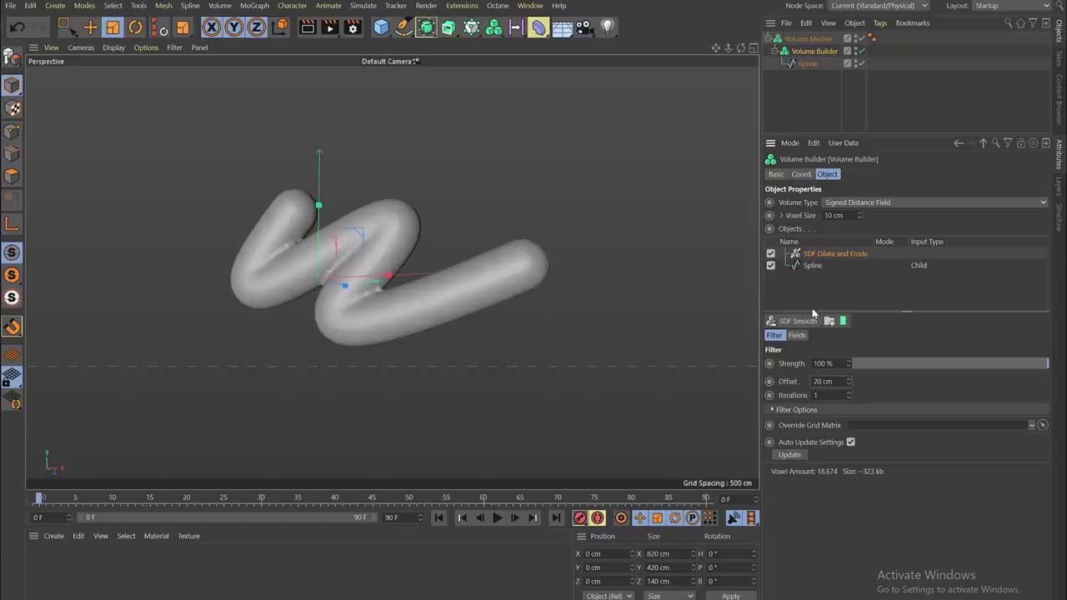
Step: Add an SDF Smooth filter above the SDF Dilate and Erode filter and set its Strength to 31 %
{"action": "left_click", "coordinate": [798, 322]}
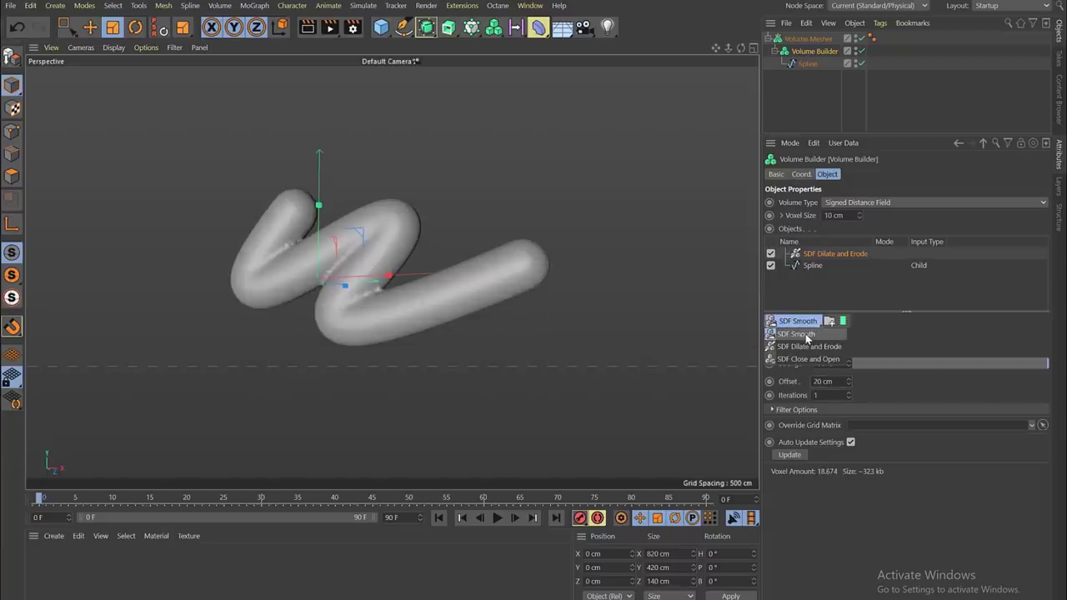
{"action": "left_click", "coordinate": [796, 334]}
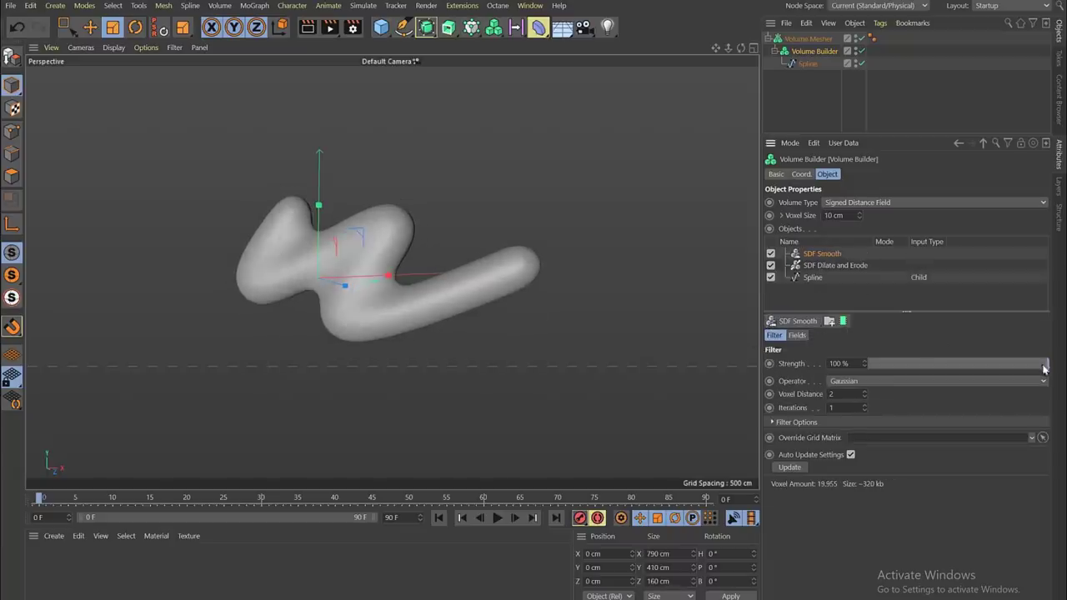
{"action": "left_click_drag", "start_coordinate": [1046, 367], "coordinate": [928, 370]}
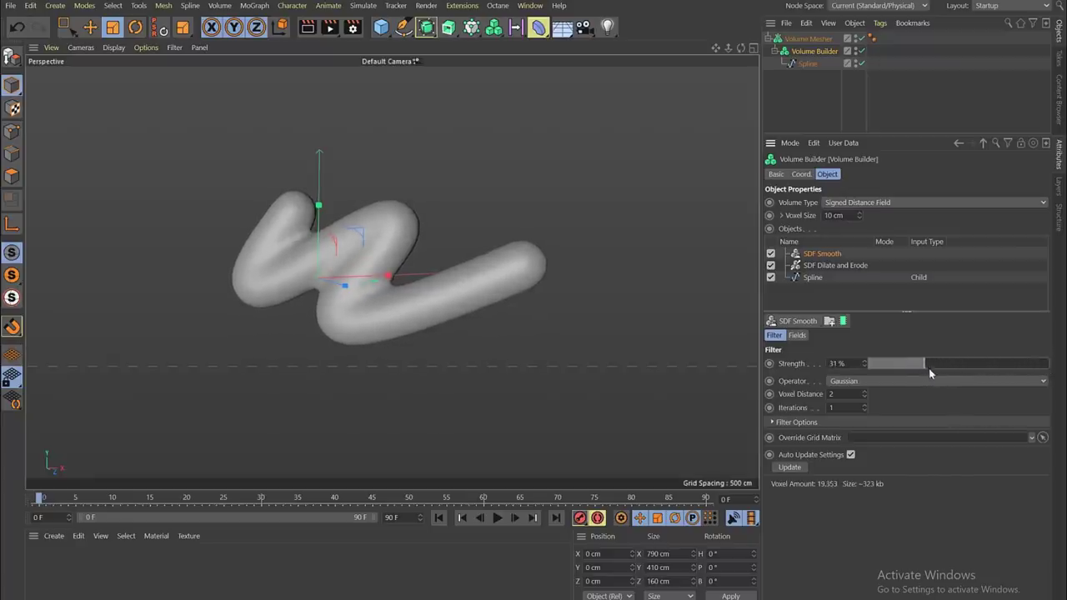
Step: Convert the whole Volume Mesher hierarchy into a single editable polygon object
{"action": "left_click", "coordinate": [768, 39]}
{"action": "left_click", "coordinate": [796, 39]}
{"action": "left_click_drag", "start_coordinate": [382, 247], "coordinate": [241, 233], "text": "alt"}
{"action": "left_click", "coordinate": [90, 28]}
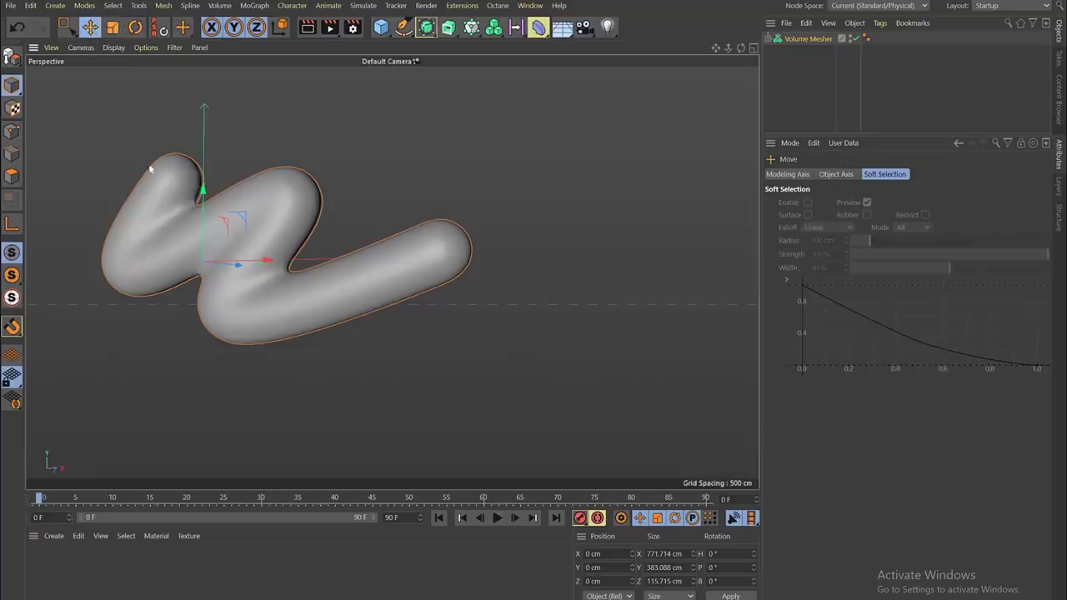
{"action": "left_click", "coordinate": [772, 40]}
{"action": "key", "text": "v"}
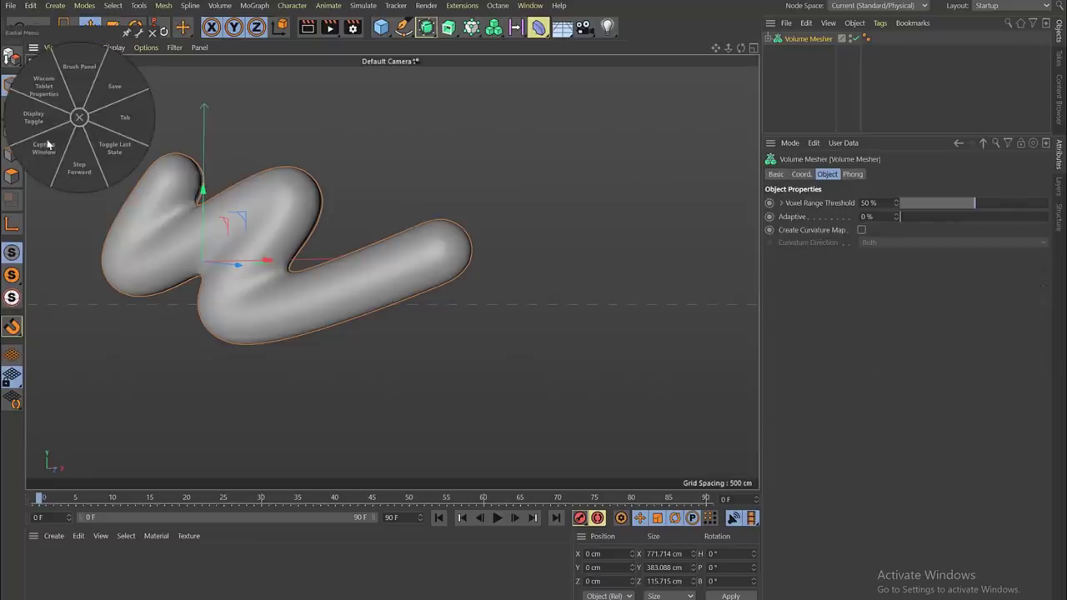
{"action": "left_click", "coordinate": [13, 56]}
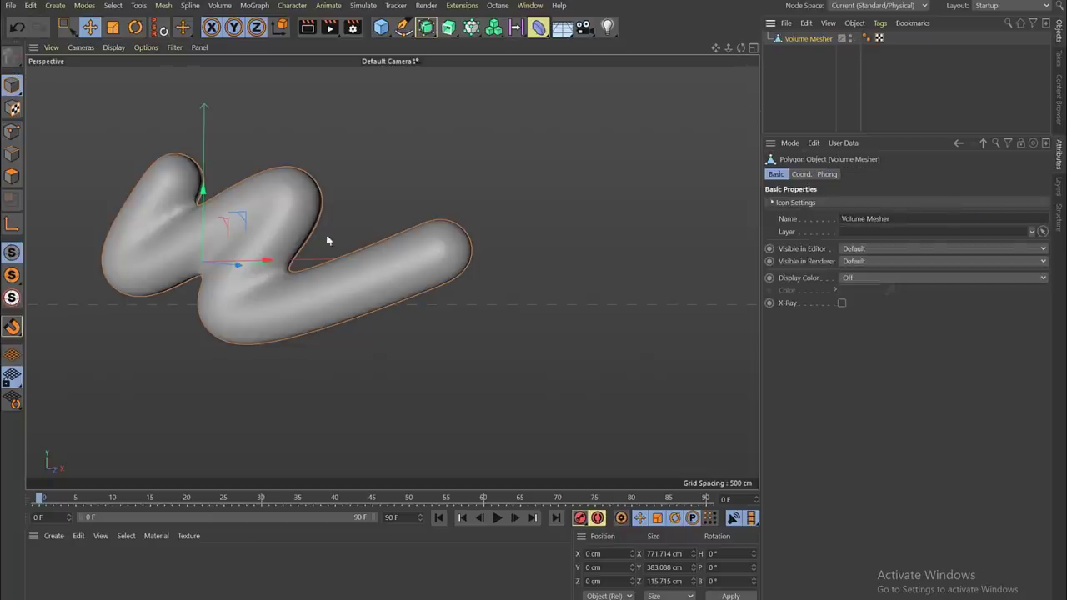
Step: Show the mesh with Gouraud Shading (Lines) and examine its polygon density up close
{"action": "mouse_move", "coordinate": [272, 224]}
{"action": "left_mouse_down", "text": "alt"}
{"action": "mouse_move", "coordinate": [394, 209]}
{"action": "mouse_move", "coordinate": [388, 224]}
{"action": "mouse_move", "coordinate": [375, 220]}
{"action": "left_mouse_up", "text": "alt"}
{"action": "left_click", "coordinate": [113, 46]}
{"action": "left_click", "coordinate": [143, 74]}
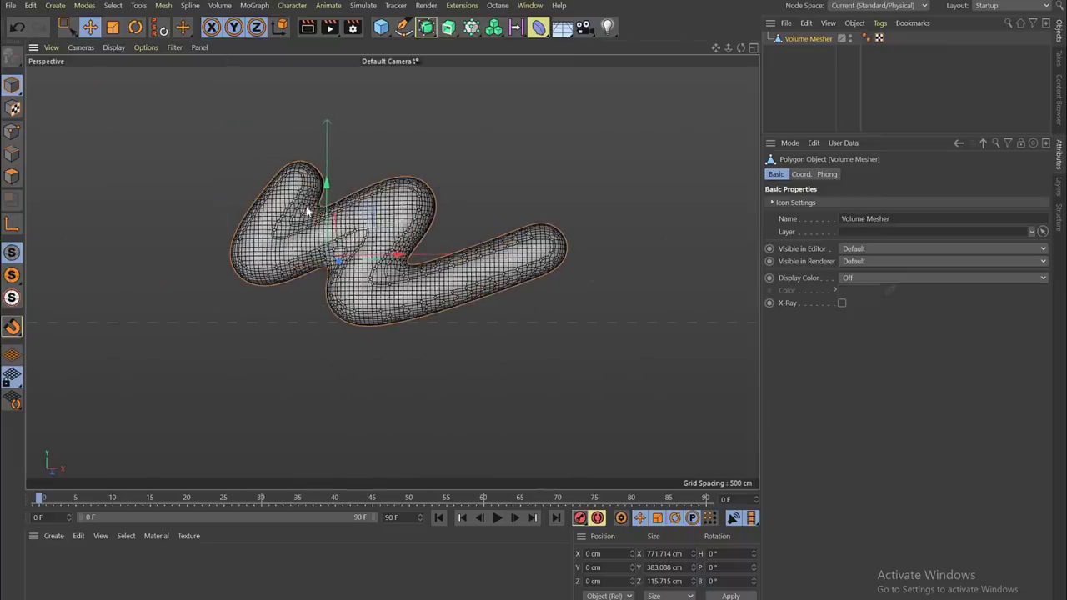
{"action": "scroll", "coordinate": [398, 225], "scroll_direction": "up", "scroll_amount": 6}
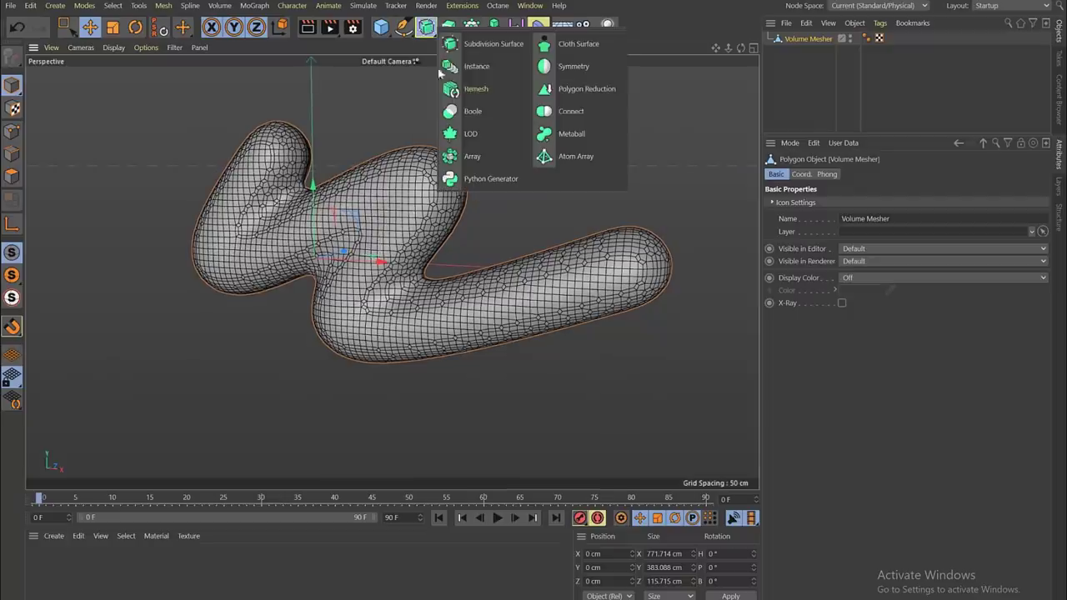
Step: Add a Polygon Reduction generator and nest the Volume Mesher object under it
{"action": "left_click", "coordinate": [425, 27]}
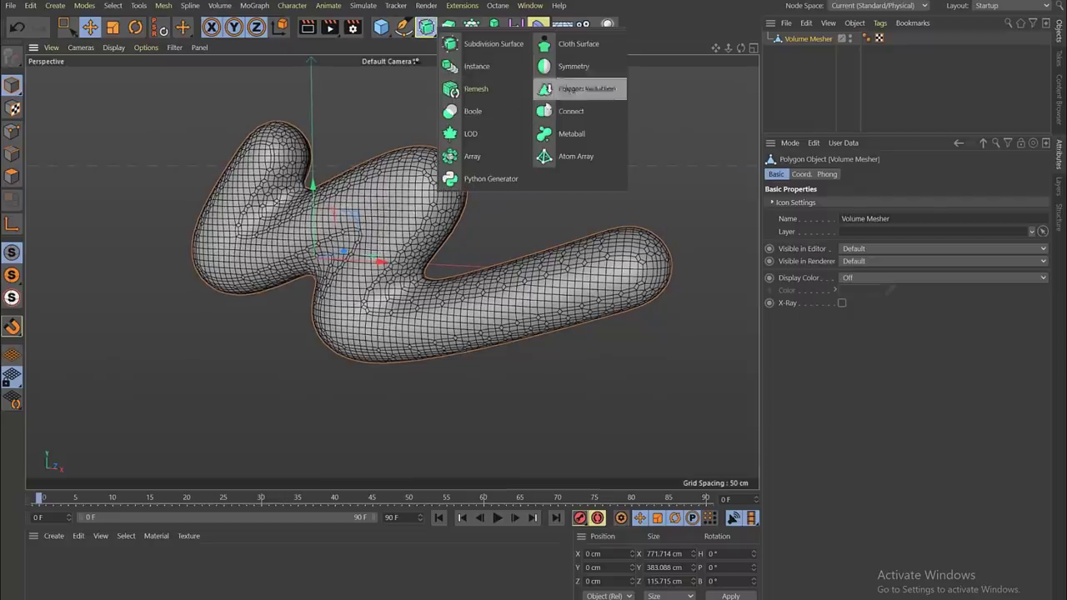
{"action": "left_click", "coordinate": [573, 92]}
{"action": "left_click_drag", "start_coordinate": [798, 54], "coordinate": [806, 40]}
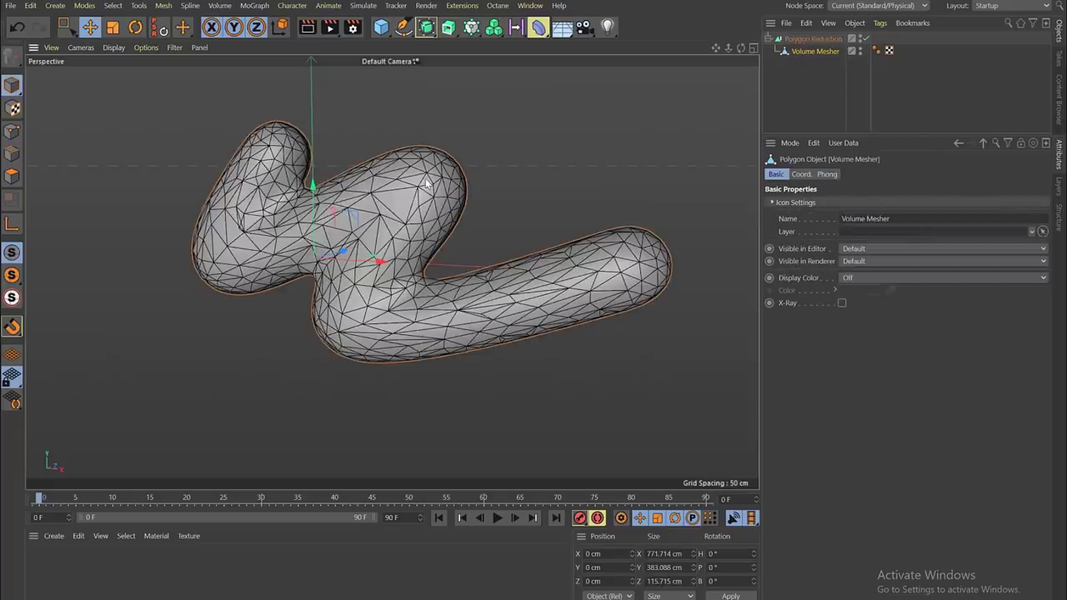
{"action": "scroll", "coordinate": [423, 179], "scroll_direction": "down", "scroll_amount": 2}
{"action": "mouse_move", "coordinate": [414, 195]}
{"action": "left_mouse_down", "text": "alt"}
{"action": "mouse_move", "coordinate": [388, 172]}
{"action": "mouse_move", "coordinate": [401, 178]}
{"action": "left_mouse_up", "text": "alt"}
Step: Switch the viewport display to plain Gouraud Shading
{"action": "left_click", "coordinate": [113, 48]}
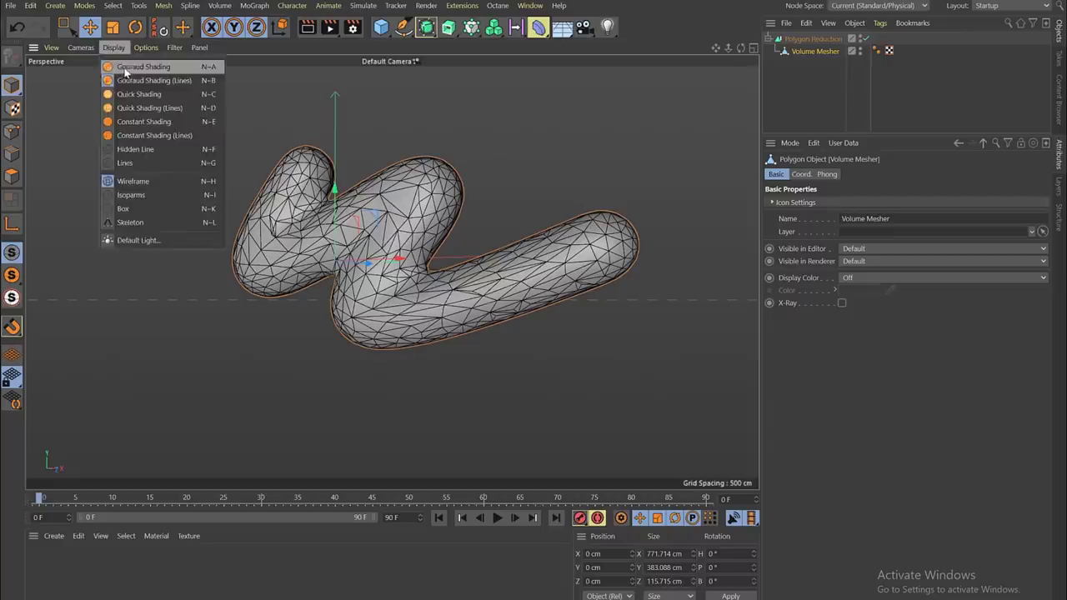
{"action": "left_click", "coordinate": [127, 68]}
{"action": "left_click_drag", "start_coordinate": [383, 234], "coordinate": [412, 230], "text": "alt"}
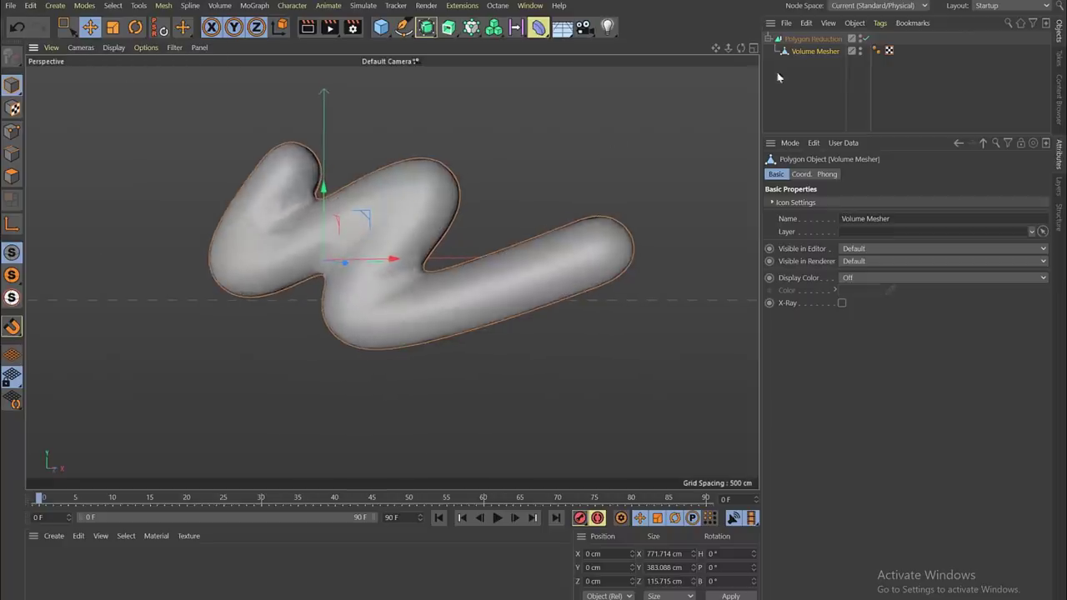
Step: Set the Polygon Reduction generator's Reduction Strength to 95 %
{"action": "left_click", "coordinate": [821, 40]}
{"action": "left_click", "coordinate": [942, 216]}
{"action": "type", "text": "95"}
{"action": "key", "text": "Return"}
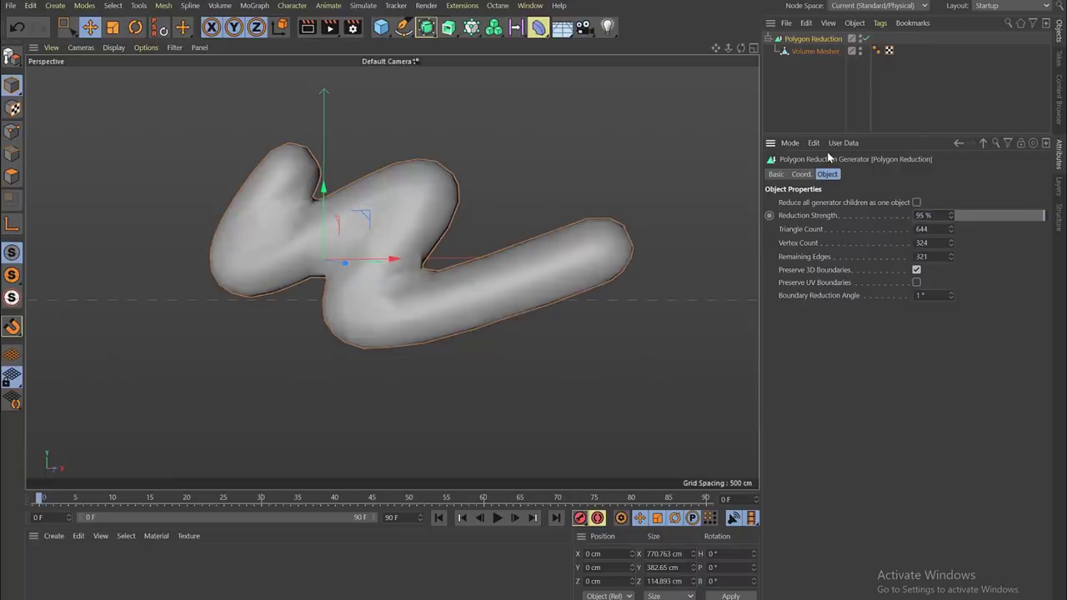
Step: Set the Phong Angle of the Volume Mesher's Phong tag to 0° for faceted shading
{"action": "left_click", "coordinate": [875, 52]}
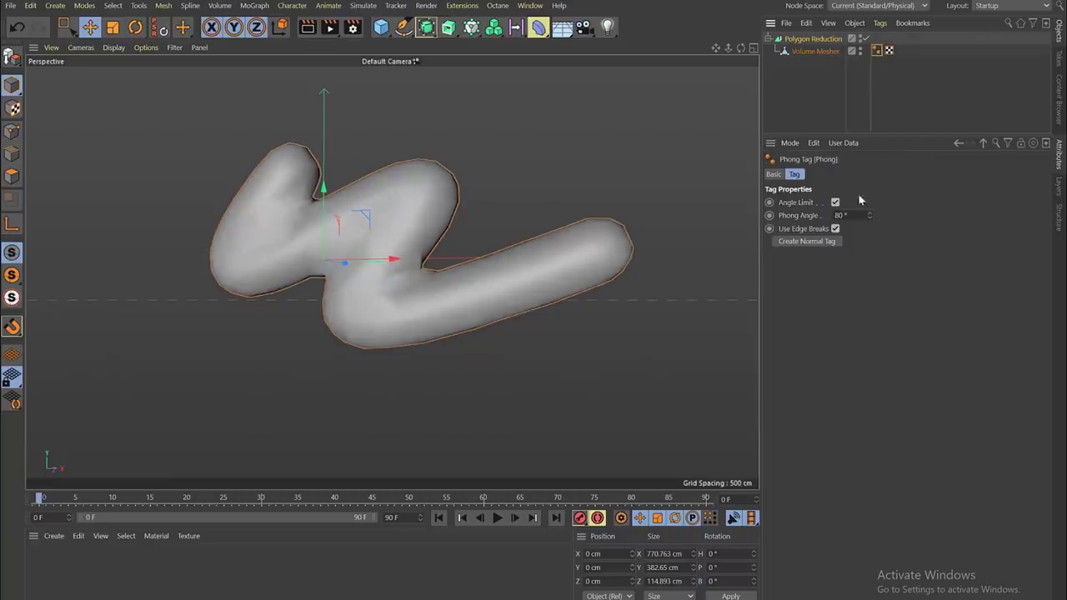
{"action": "double_click", "coordinate": [856, 214]}
{"action": "type", "text": "0"}
{"action": "key", "text": "Return"}
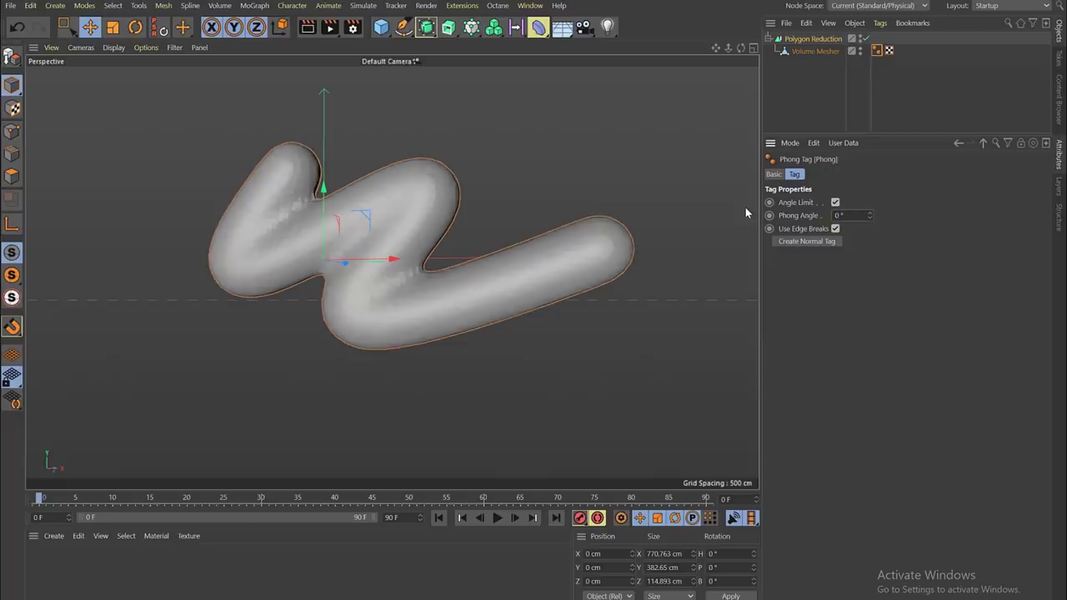
{"action": "left_click", "coordinate": [892, 73]}
{"action": "left_click", "coordinate": [816, 52]}
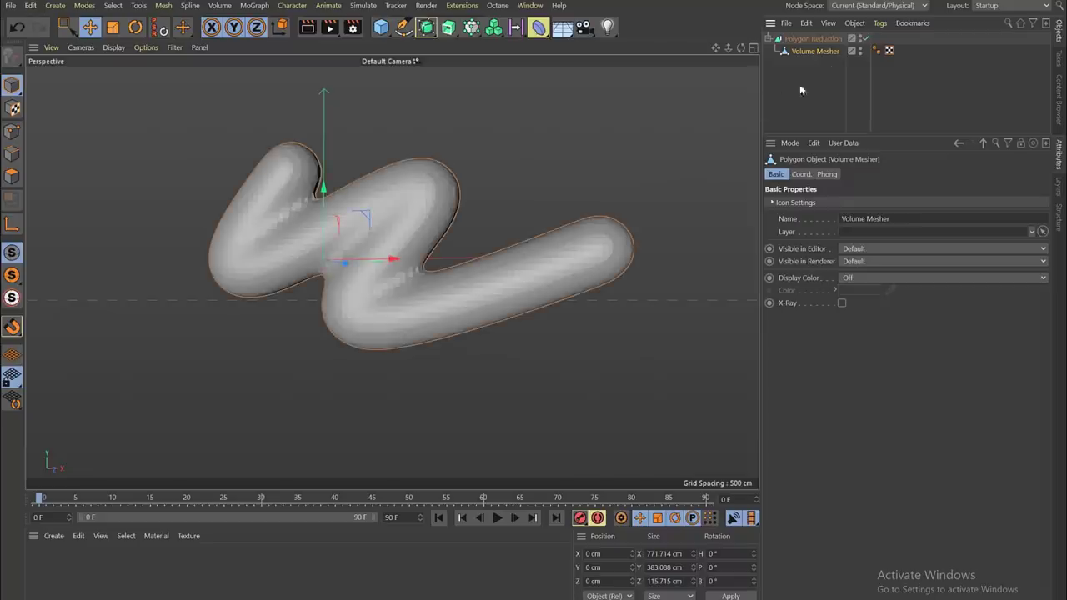
Step: Try a Reduction Strength of 97 % on the Polygon Reduction generator and settle on 96 %
{"action": "left_click", "coordinate": [825, 40]}
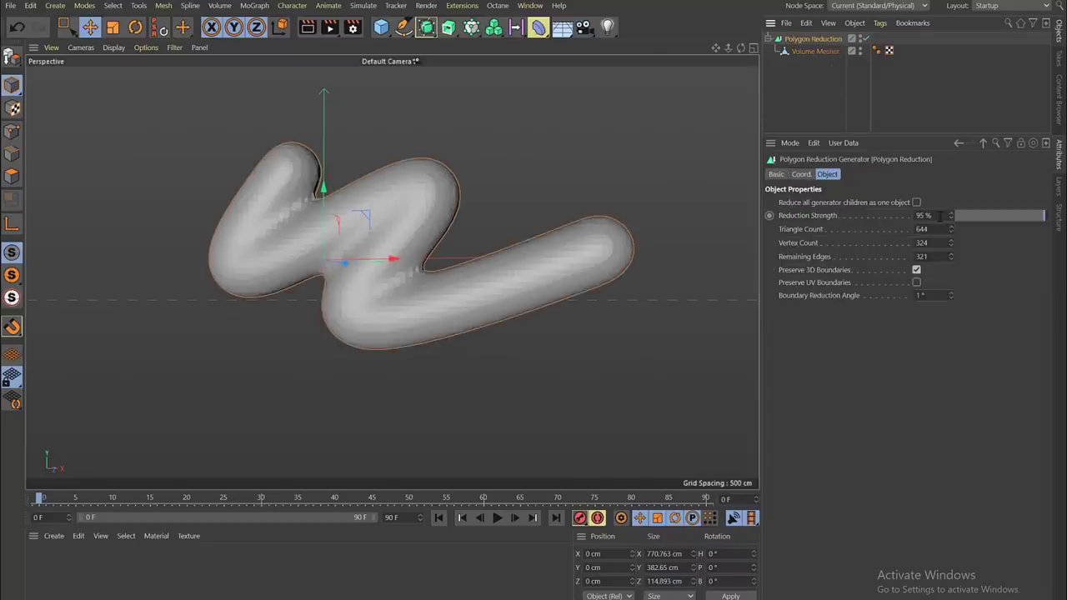
{"action": "left_click_drag", "start_coordinate": [939, 216], "coordinate": [807, 157]}
{"action": "type", "text": "97"}
{"action": "key", "text": "Return"}
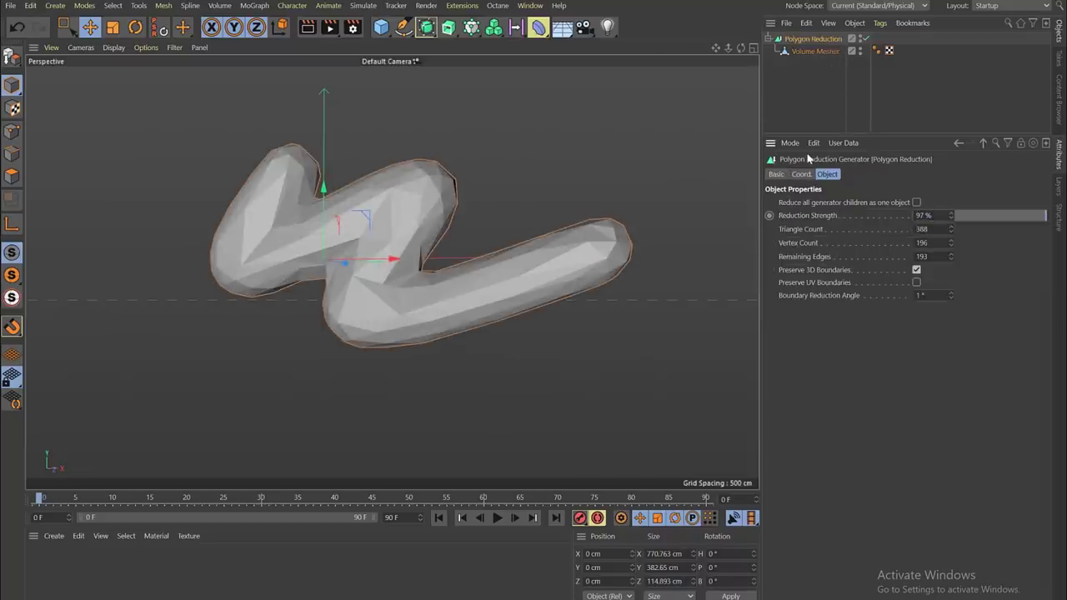
{"action": "type", "text": "96"}
{"action": "key", "text": "Return"}
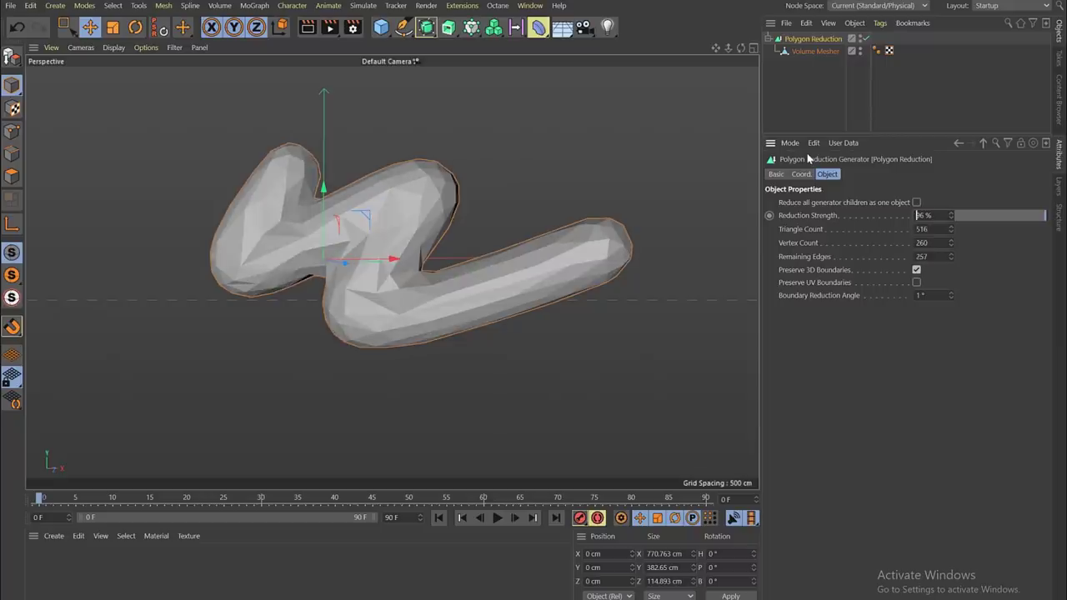
Step: Collapse the Polygon Reduction generator and make it editable to bake the faceted mesh
{"action": "left_click", "coordinate": [793, 63]}
{"action": "left_click", "coordinate": [768, 38]}
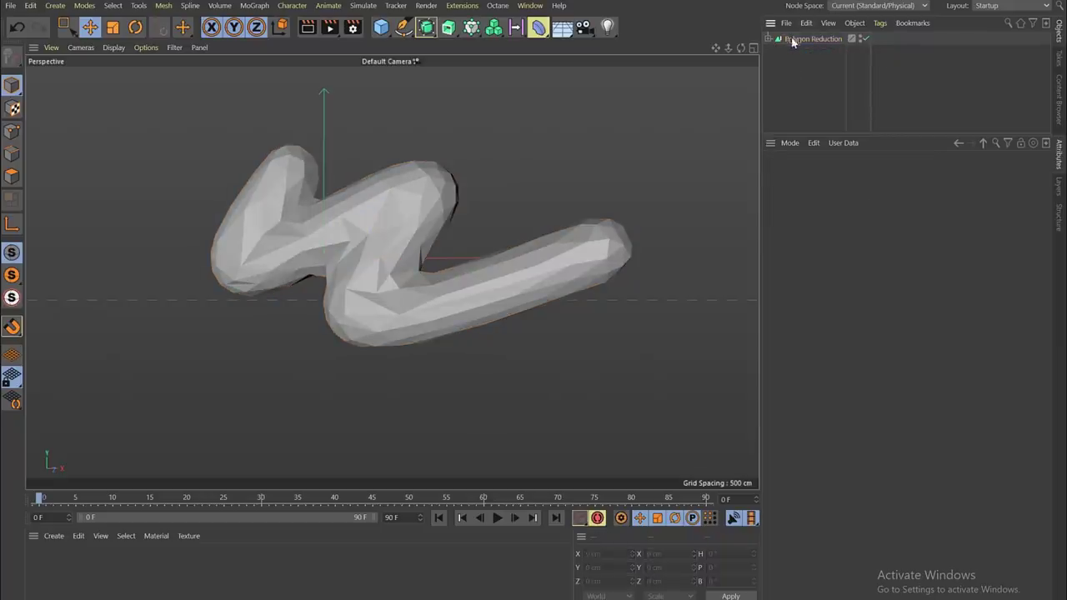
{"action": "left_click", "coordinate": [796, 39]}
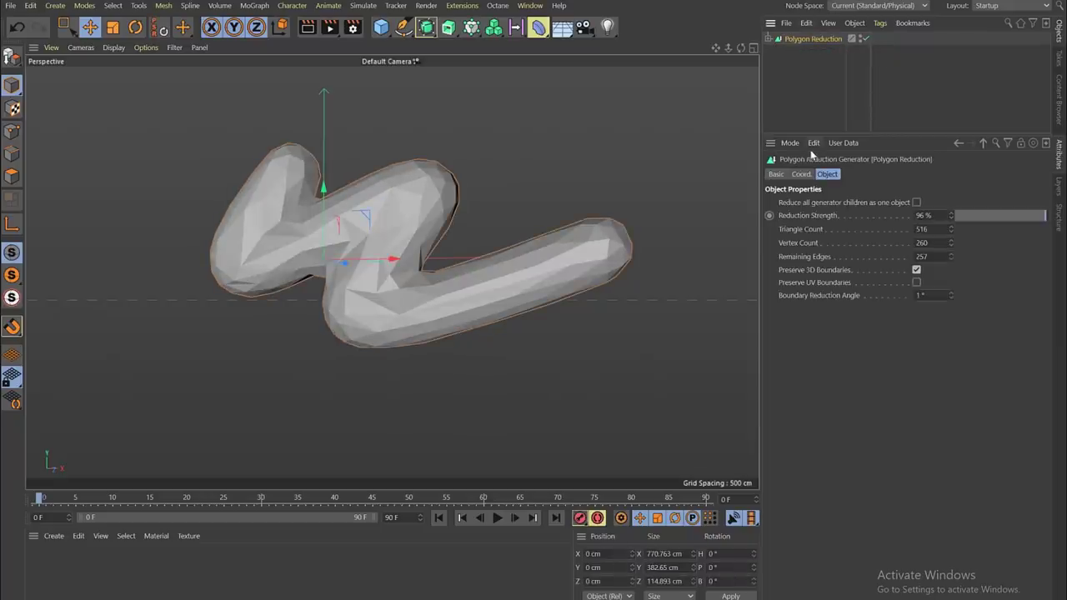
{"action": "left_click", "coordinate": [11, 57]}
Step: Move the Volume Mesher mesh out of the Polygon Reduction null and delete the empty null
{"action": "left_click", "coordinate": [770, 39]}
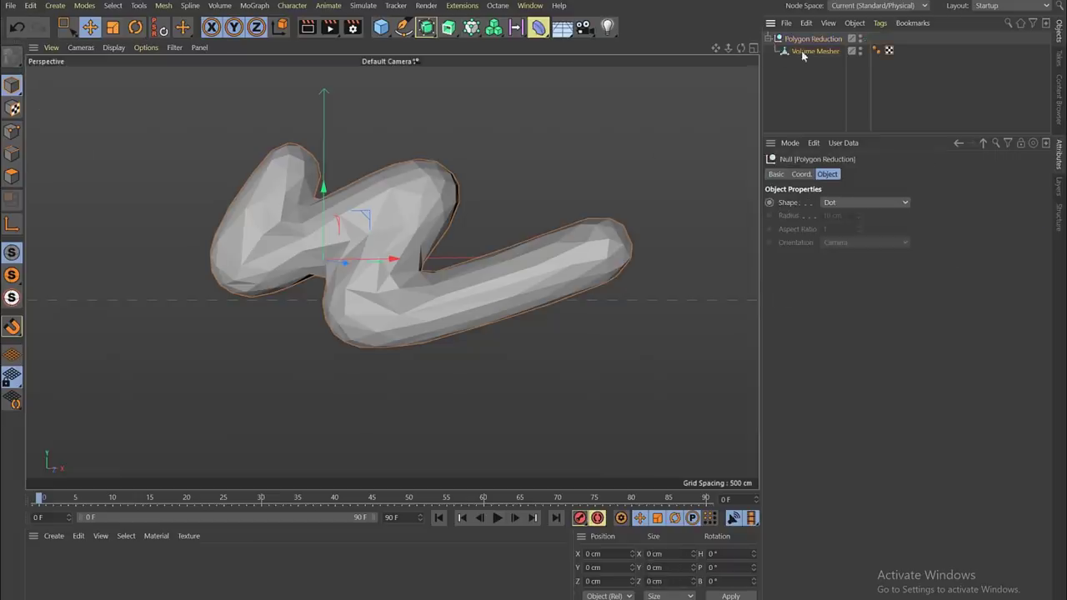
{"action": "left_click_drag", "start_coordinate": [801, 54], "coordinate": [796, 82]}
{"action": "left_click", "coordinate": [805, 40]}
{"action": "key", "text": "Delete"}
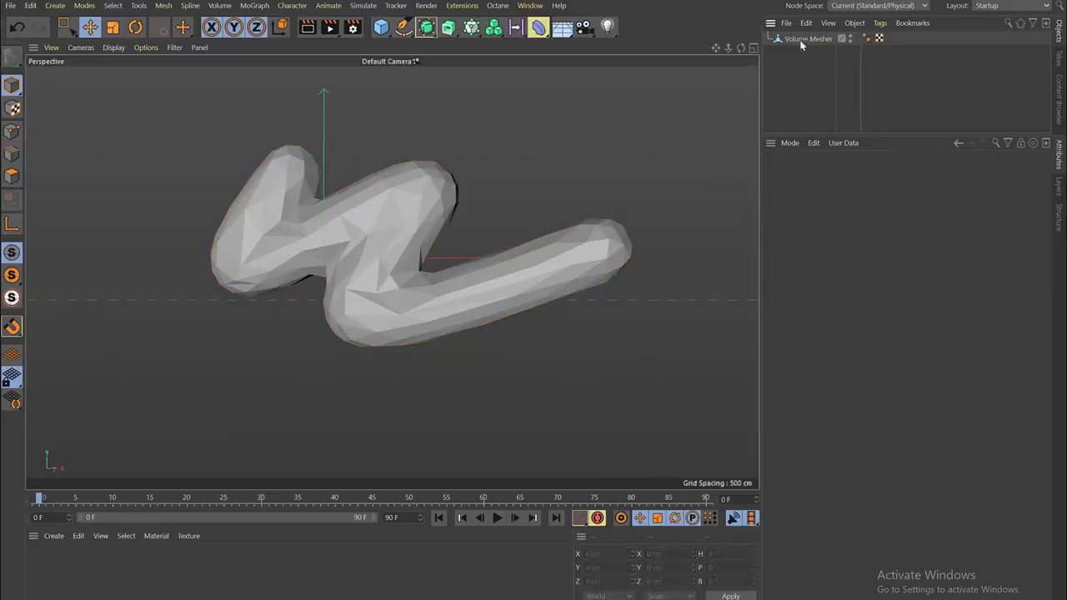
Step: Rotate the faceted mesh freely to stand upright, at about H -158°, P 10°, B -131°
{"action": "left_click", "coordinate": [800, 39]}
{"action": "key", "text": "r"}
{"action": "left_click_drag", "start_coordinate": [358, 250], "coordinate": [305, 152]}
{"action": "left_click", "coordinate": [90, 27]}
Step: Duplicate the Volume Mesher mesh and place the copy under a new Atom Array generator
{"action": "left_click", "coordinate": [806, 41]}
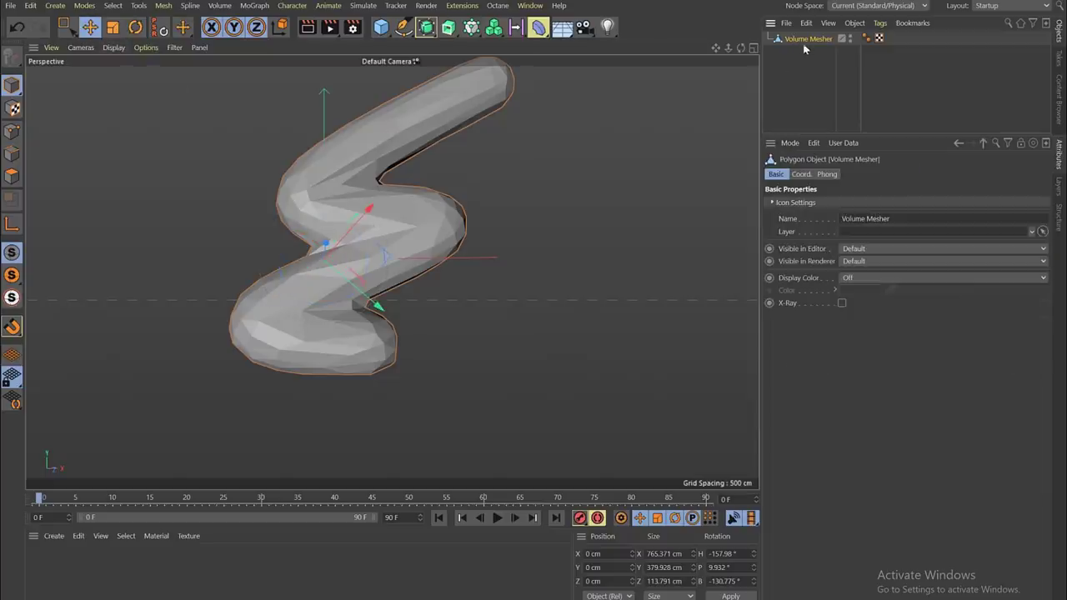
{"action": "left_click_drag", "start_coordinate": [798, 40], "coordinate": [796, 57], "text": "ctrl"}
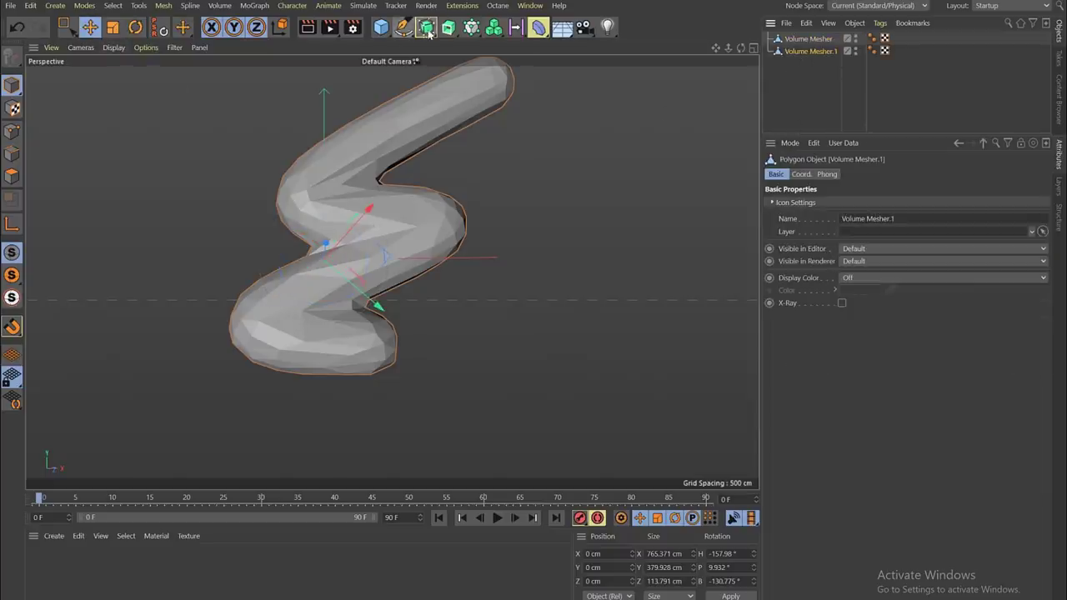
{"action": "left_click_drag", "start_coordinate": [426, 28], "coordinate": [480, 80]}
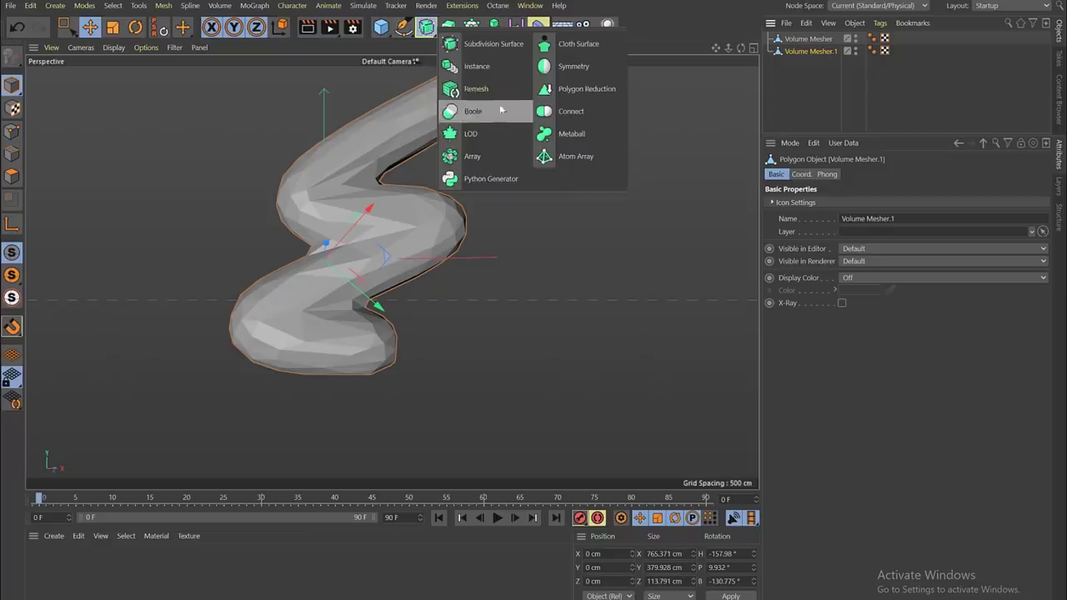
{"action": "left_click", "coordinate": [572, 163], "text": "alt"}
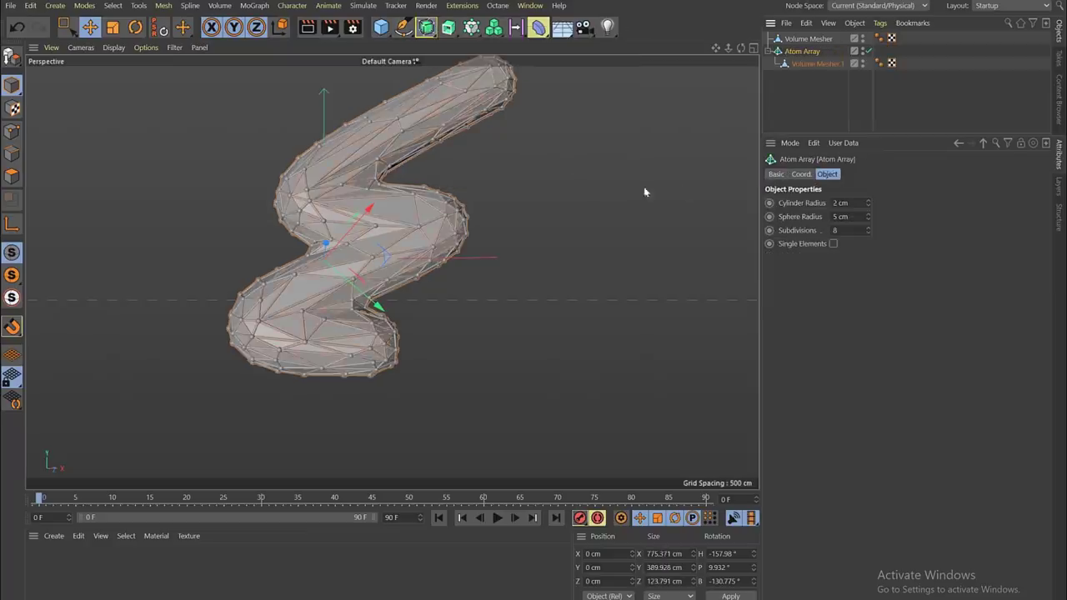
Step: Examine the Atom Array's struts and joints on the faceted mesh from several angles
{"action": "left_click", "coordinate": [815, 94]}
{"action": "left_click_drag", "start_coordinate": [359, 191], "coordinate": [642, 212], "text": "alt"}
{"action": "right_click_drag", "start_coordinate": [379, 186], "coordinate": [436, 191], "text": "alt"}
{"action": "middle_click_drag", "start_coordinate": [417, 184], "coordinate": [424, 268], "text": "alt"}
{"action": "left_click_drag", "start_coordinate": [423, 268], "coordinate": [398, 256], "text": "alt"}
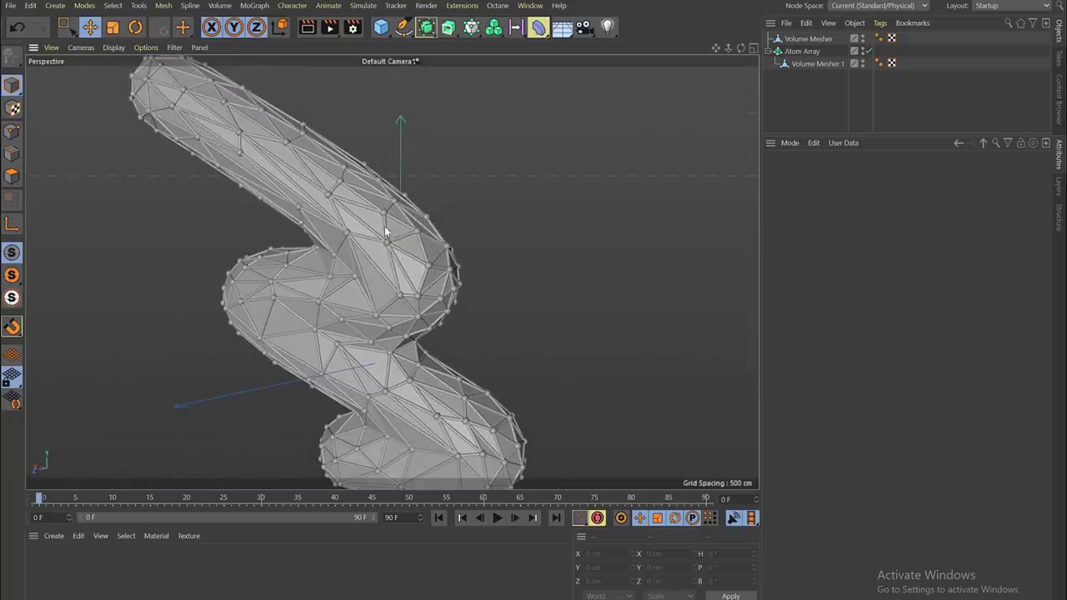
{"action": "left_click", "coordinate": [813, 64]}
{"action": "left_click_drag", "start_coordinate": [392, 242], "coordinate": [336, 155], "text": "alt"}
{"action": "left_click_drag", "start_coordinate": [402, 222], "coordinate": [440, 239], "text": "alt"}
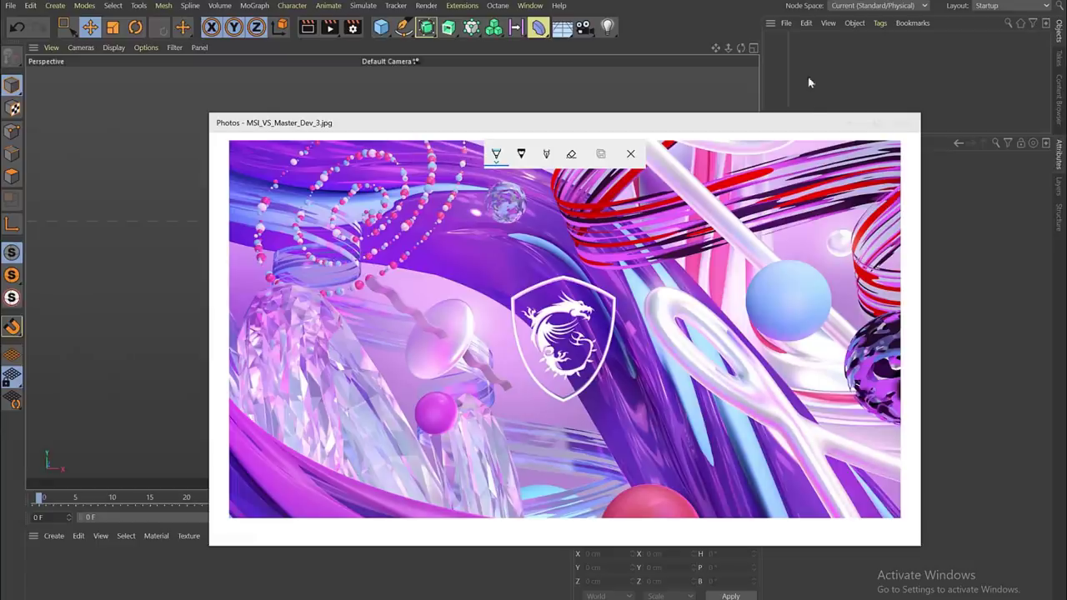
Step: Leave the reference image and add a Helix spline to the empty scene
{"action": "left_click", "coordinate": [671, 50]}
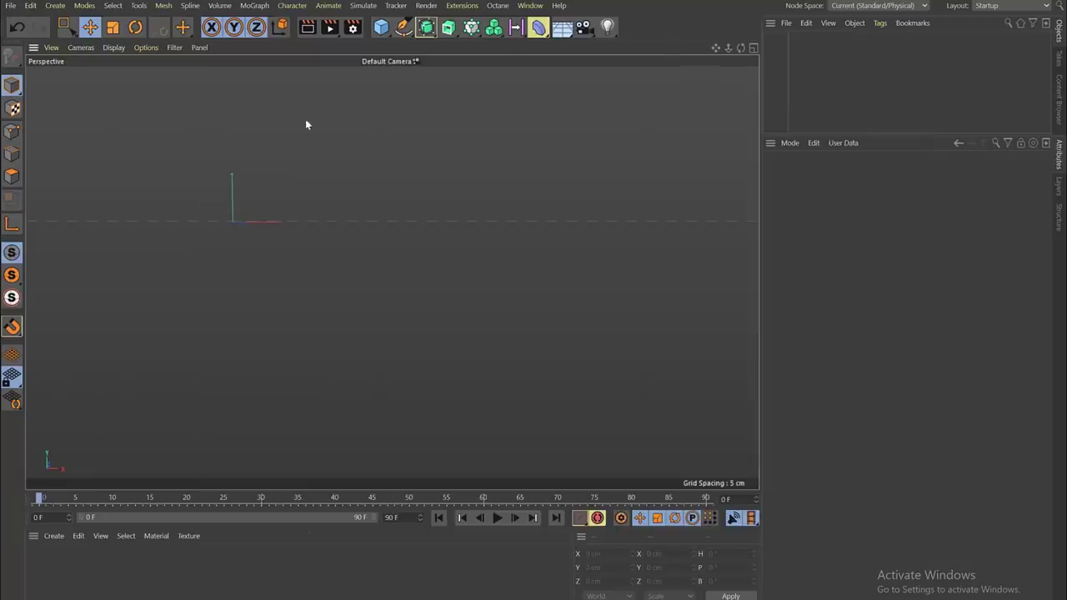
{"action": "left_click", "coordinate": [754, 47]}
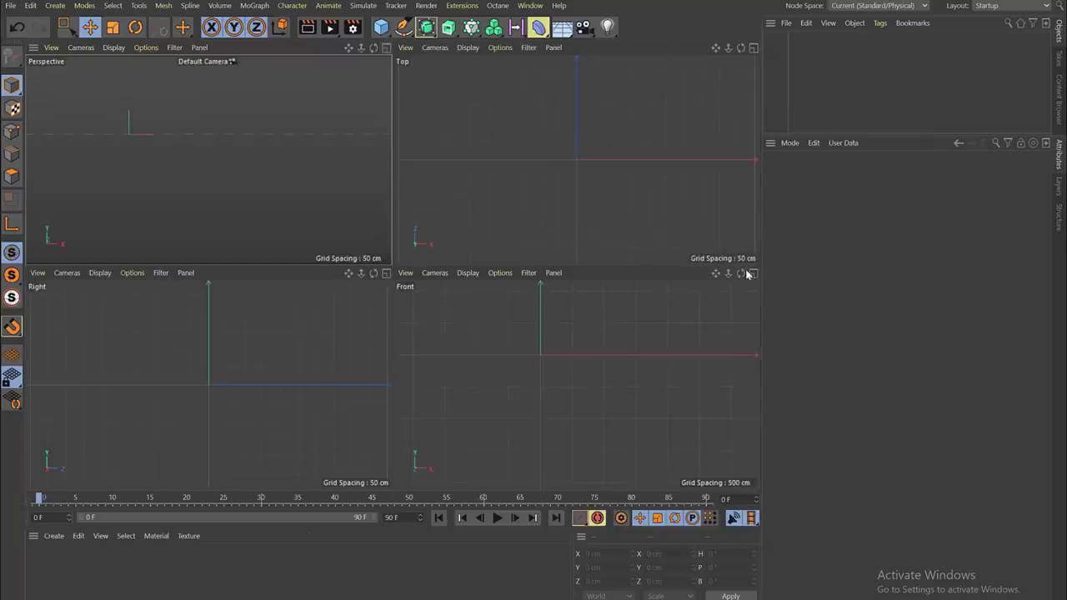
{"action": "left_click", "coordinate": [386, 48]}
{"action": "middle_click_drag", "start_coordinate": [320, 212], "coordinate": [482, 261], "text": "alt"}
{"action": "left_click_drag", "start_coordinate": [436, 297], "coordinate": [487, 317], "text": "alt"}
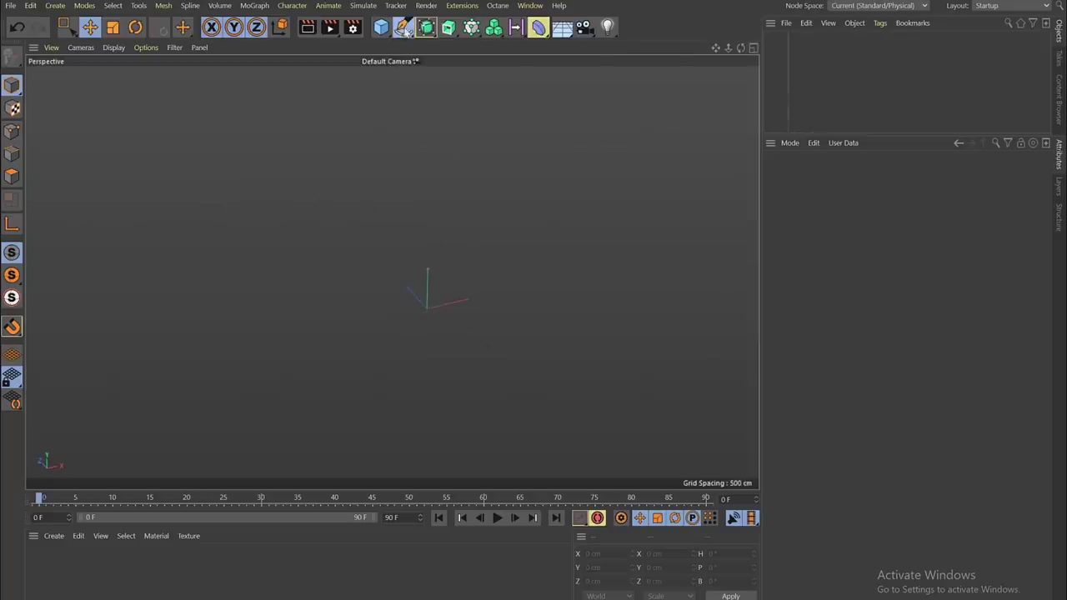
{"action": "left_click", "coordinate": [403, 33]}
{"action": "left_click", "coordinate": [531, 89]}
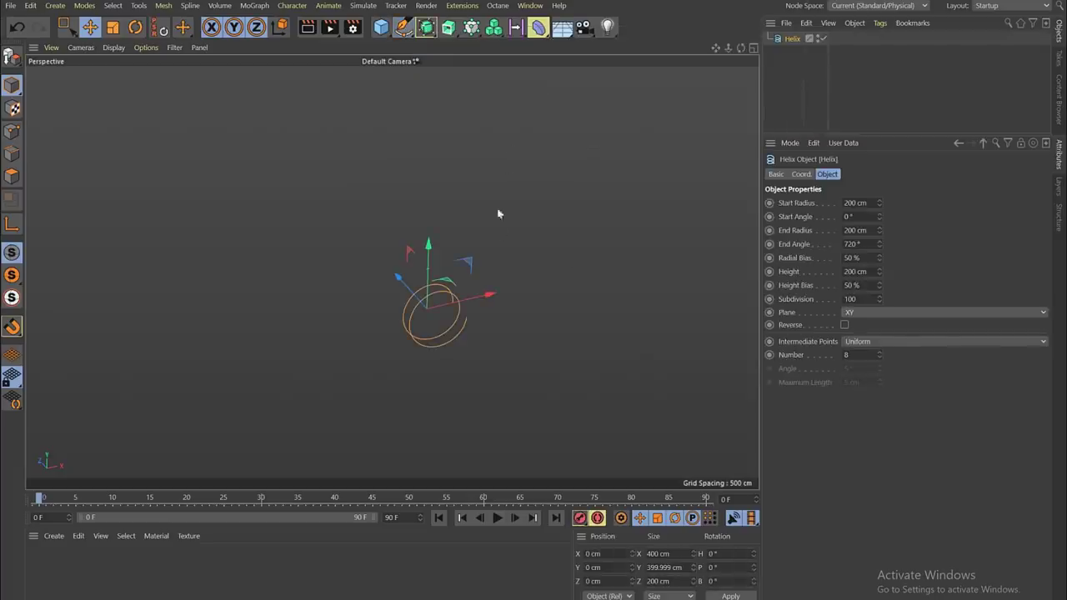
Step: Adjust the Helix's Start Radius so that its turns taper in size
{"action": "left_click_drag", "start_coordinate": [431, 334], "coordinate": [444, 248], "text": "alt"}
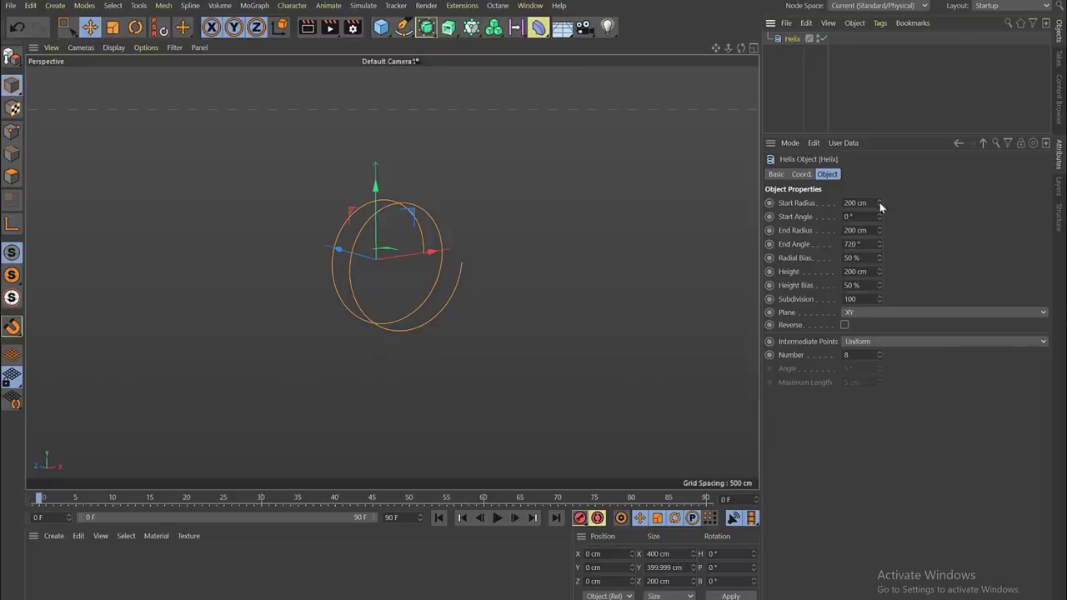
{"action": "left_click_drag", "start_coordinate": [880, 206], "coordinate": [891, 192]}
{"action": "left_click", "coordinate": [858, 108]}
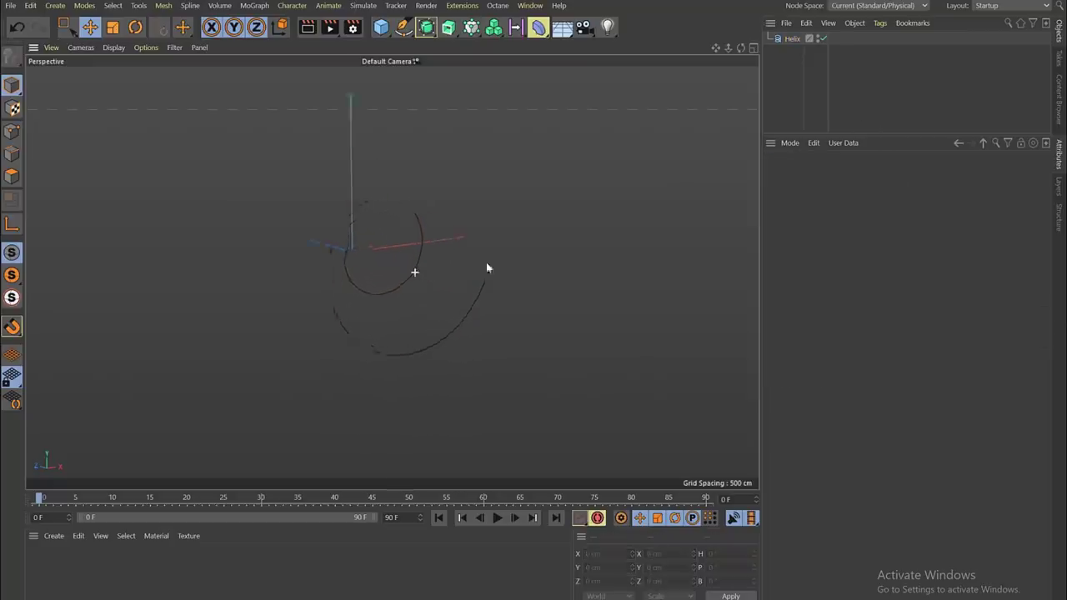
Step: Raise the Helix's End Angle to 2090° to give the tapering coil more turns
{"action": "left_click_drag", "start_coordinate": [494, 267], "coordinate": [499, 243], "text": "alt"}
{"action": "left_click", "coordinate": [792, 39]}
{"action": "left_click", "coordinate": [867, 244]}
{"action": "type", "text": "1070"}
{"action": "key", "text": "Return"}
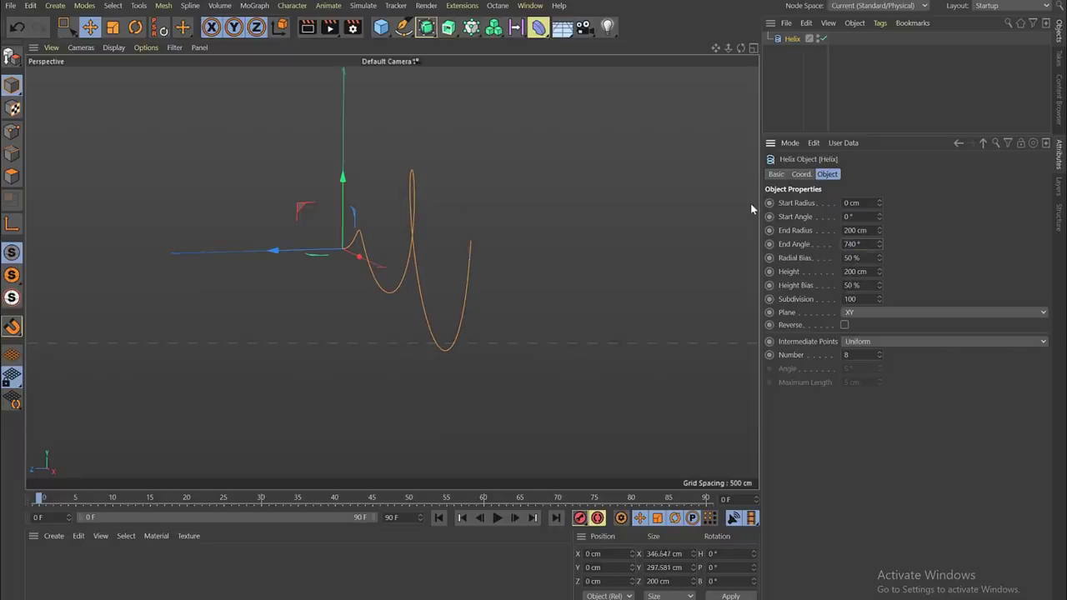
{"action": "key", "text": "shift+Up"}
{"action": "key", "text": "shift+Up"}
{"action": "key", "text": "shift+Up"}
{"action": "key", "text": "shift+Up"}
{"action": "key", "text": "shift+Up"}
{"action": "key", "text": "shift+Up"}
{"action": "key", "text": "shift+Up"}
{"action": "key", "text": "shift+Up"}
{"action": "key", "text": "shift+Up"}
{"action": "key", "text": "shift+Up"}
{"action": "key", "text": "shift+Up"}
{"action": "key", "text": "shift+Up"}
{"action": "key", "text": "shift+Up"}
{"action": "key", "text": "shift+Up"}
{"action": "key", "text": "shift+Up"}
{"action": "key", "text": "shift+Up"}
{"action": "key", "text": "shift+Up"}
{"action": "key", "text": "shift+Up"}
{"action": "key", "text": "shift+Up"}
{"action": "key", "text": "shift+Up"}
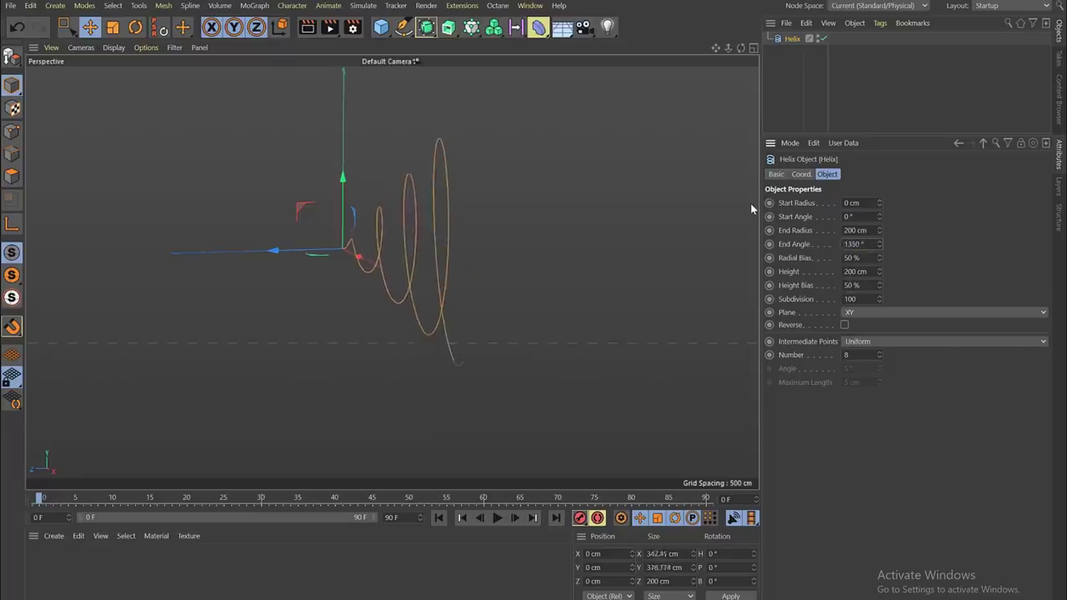
{"action": "key", "text": "Up"}
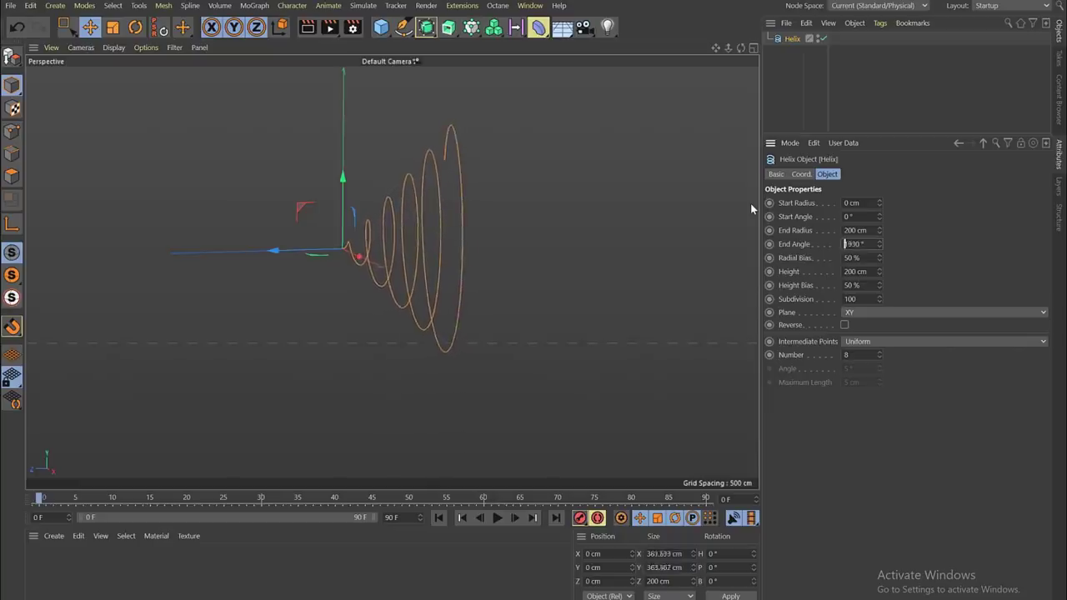
Step: Flatten the helix by reducing its Height to about 60 cm
{"action": "left_click", "coordinate": [847, 271]}
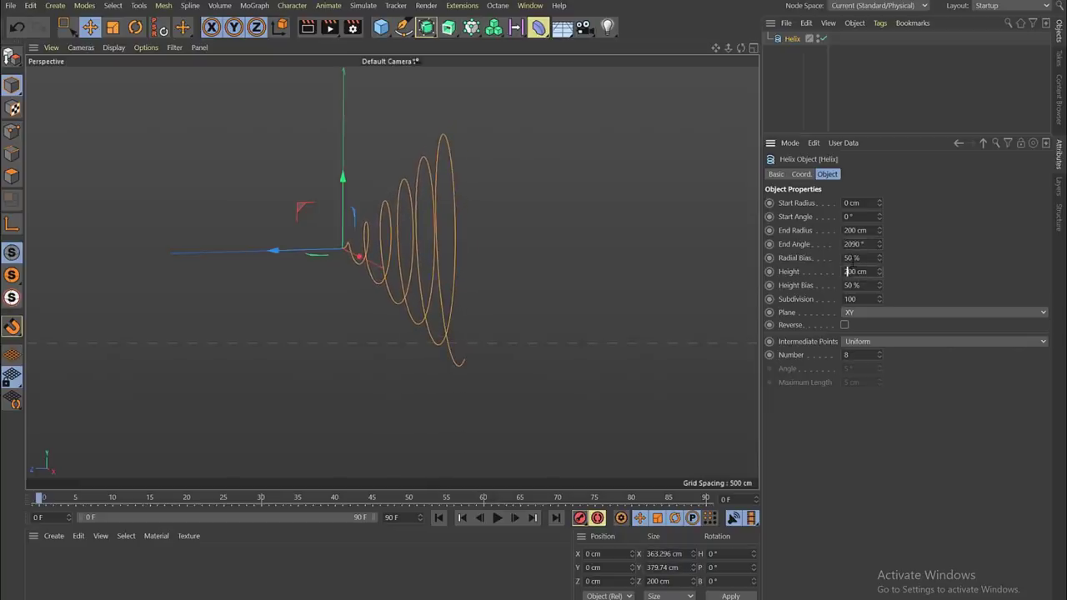
{"action": "key", "text": "Down"}
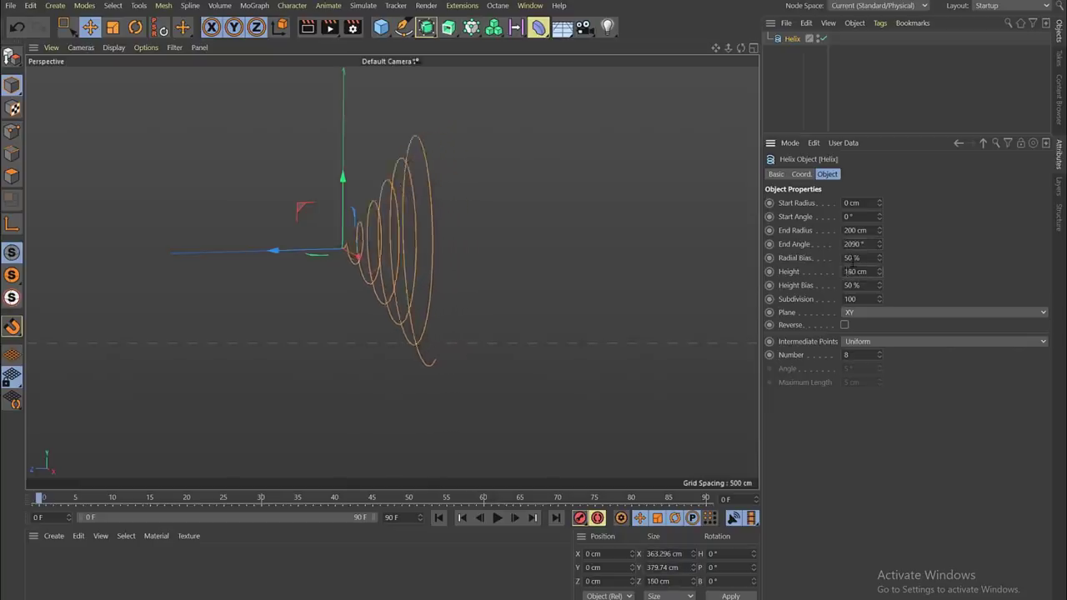
{"action": "key", "text": "Down"}
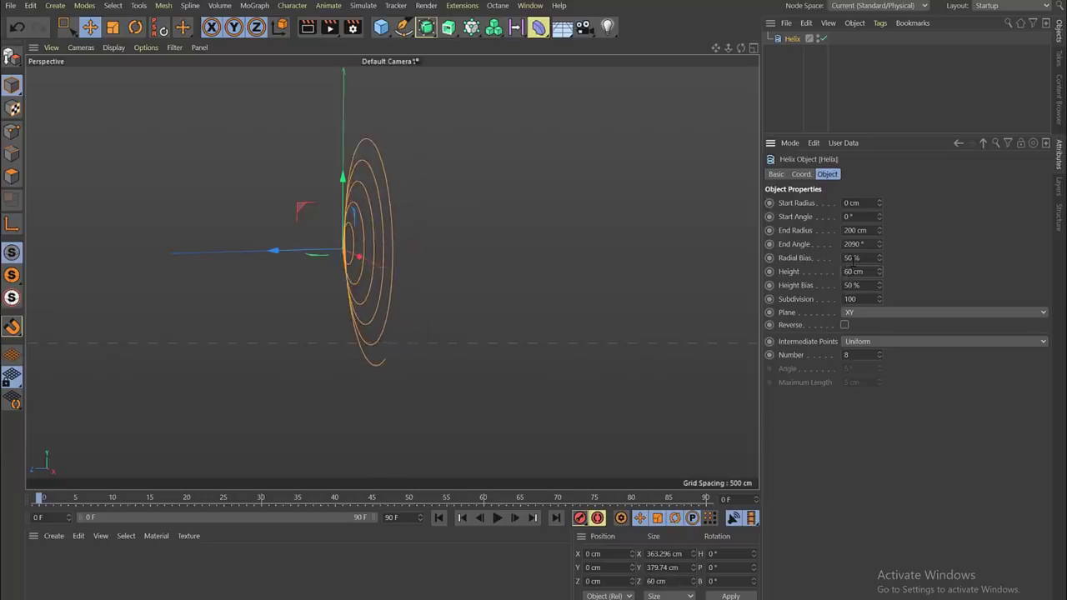
{"action": "left_click", "coordinate": [791, 125]}
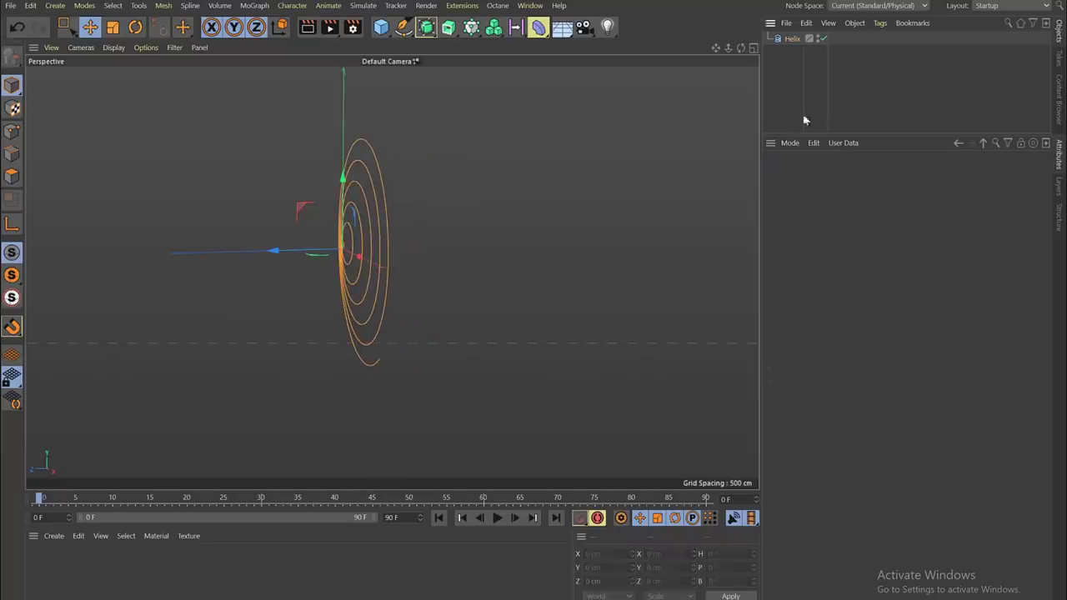
Step: Examine the flattened spiral's shape from a more frontal angle
{"action": "key", "text": "super+a"}
{"action": "left_click", "coordinate": [385, 242]}
{"action": "left_click_drag", "start_coordinate": [385, 244], "coordinate": [150, 201], "text": "alt"}
{"action": "scroll", "coordinate": [357, 253], "scroll_direction": "up", "scroll_amount": 2}
{"action": "middle_click_drag", "start_coordinate": [357, 254], "coordinate": [395, 278], "text": "alt"}
{"action": "left_click_drag", "start_coordinate": [391, 273], "coordinate": [368, 285], "text": "alt"}
{"action": "left_click", "coordinate": [790, 41]}
{"action": "left_click", "coordinate": [800, 75]}
Step: Add a Sphere primitive and scale it down to a radius of about 7.4 cm at the spiral's centre
{"action": "left_click", "coordinate": [381, 27]}
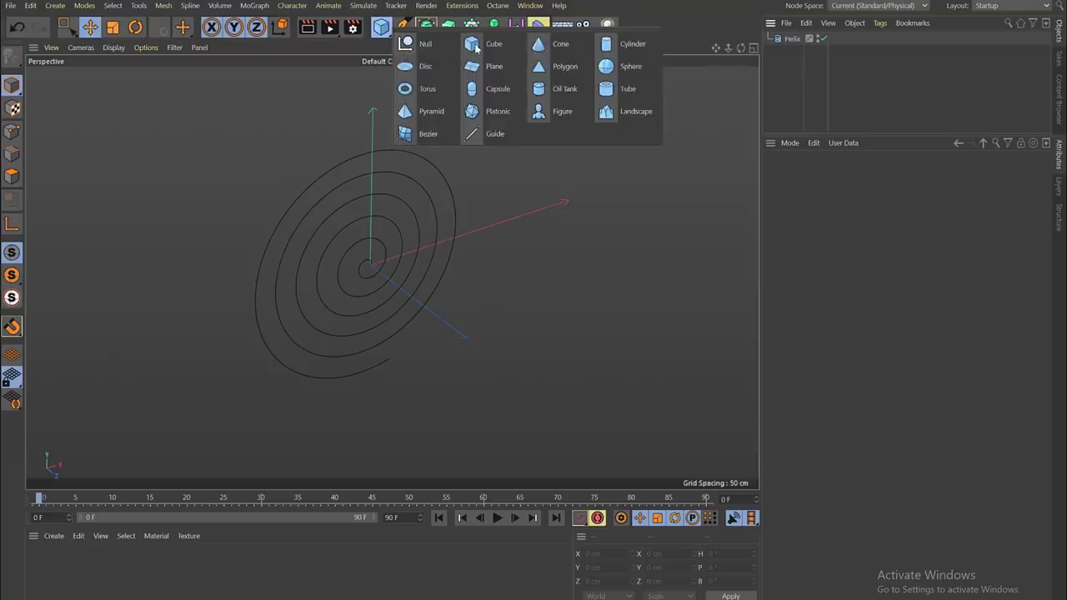
{"action": "left_click", "coordinate": [626, 71]}
{"action": "key", "text": "t"}
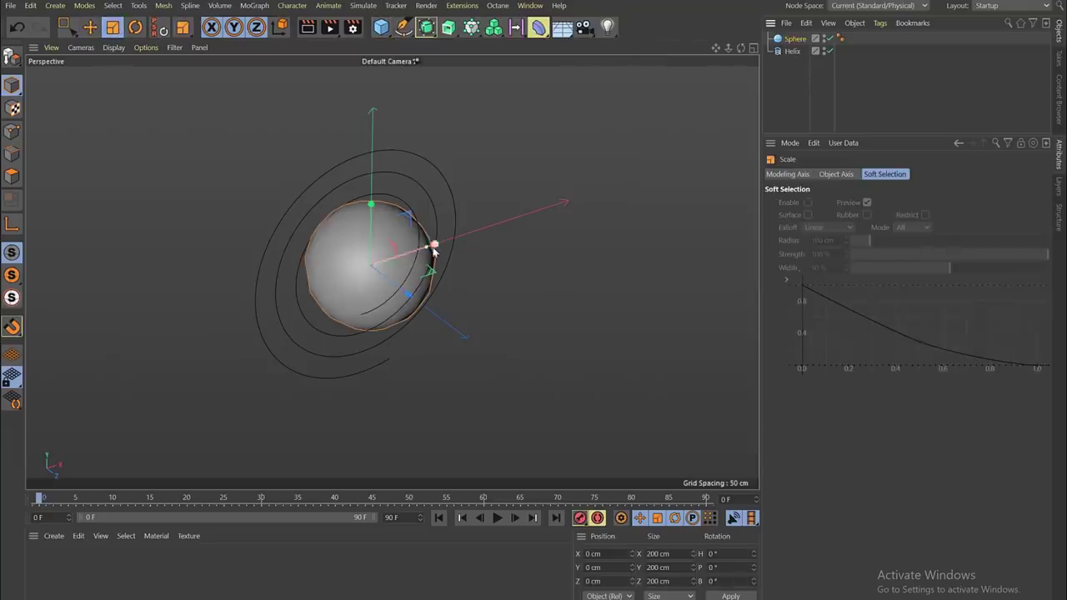
{"action": "left_click_drag", "start_coordinate": [433, 245], "coordinate": [374, 274]}
{"action": "left_click", "coordinate": [788, 41]}
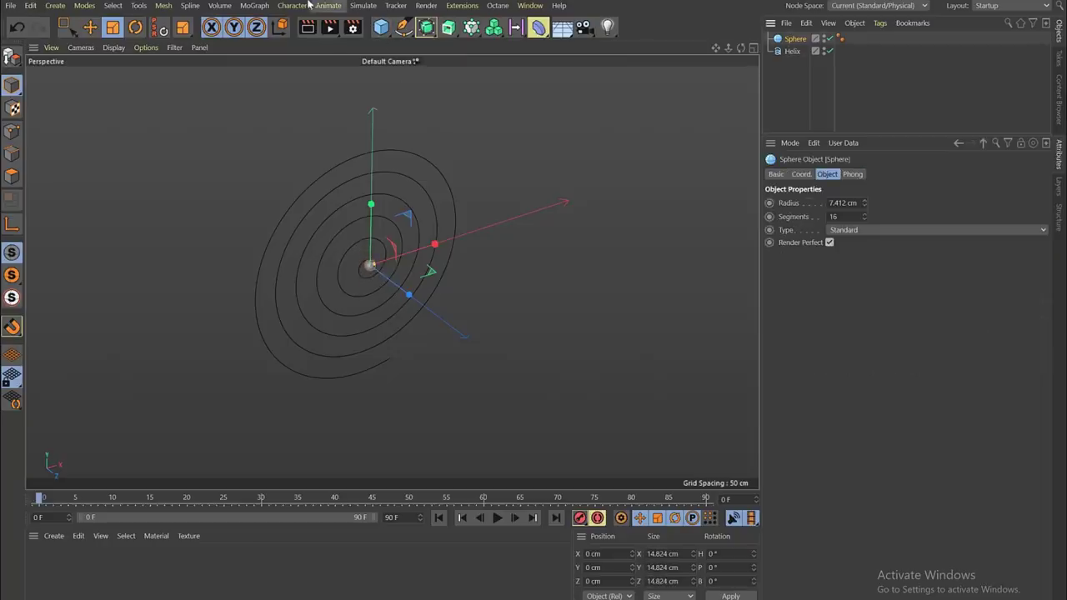
Step: Create a MoGraph Cloner and make the Sphere its child
{"action": "left_click", "coordinate": [253, 6]}
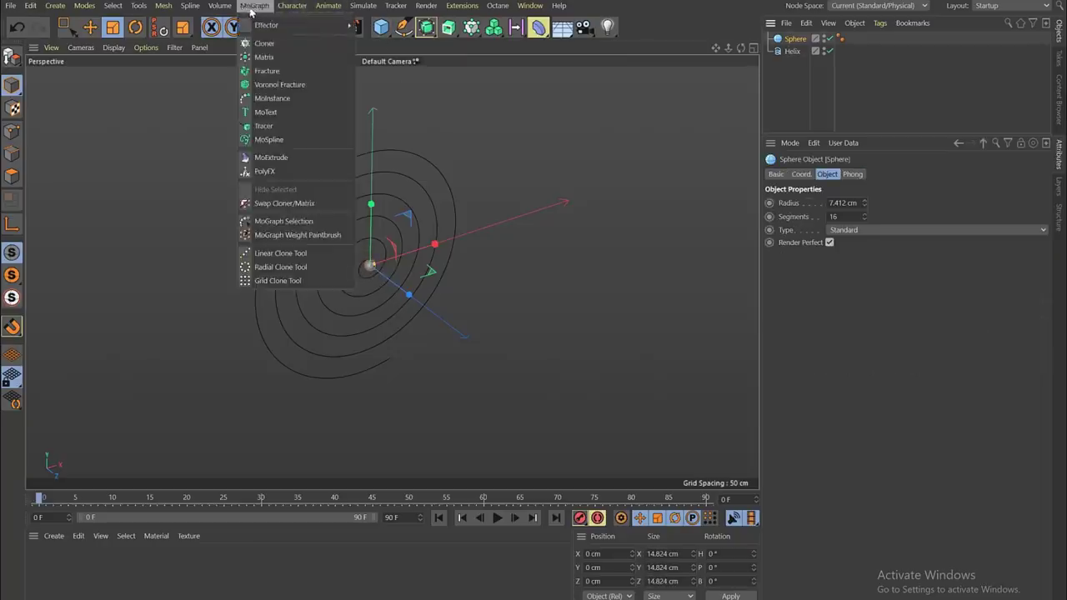
{"action": "left_click", "coordinate": [265, 43]}
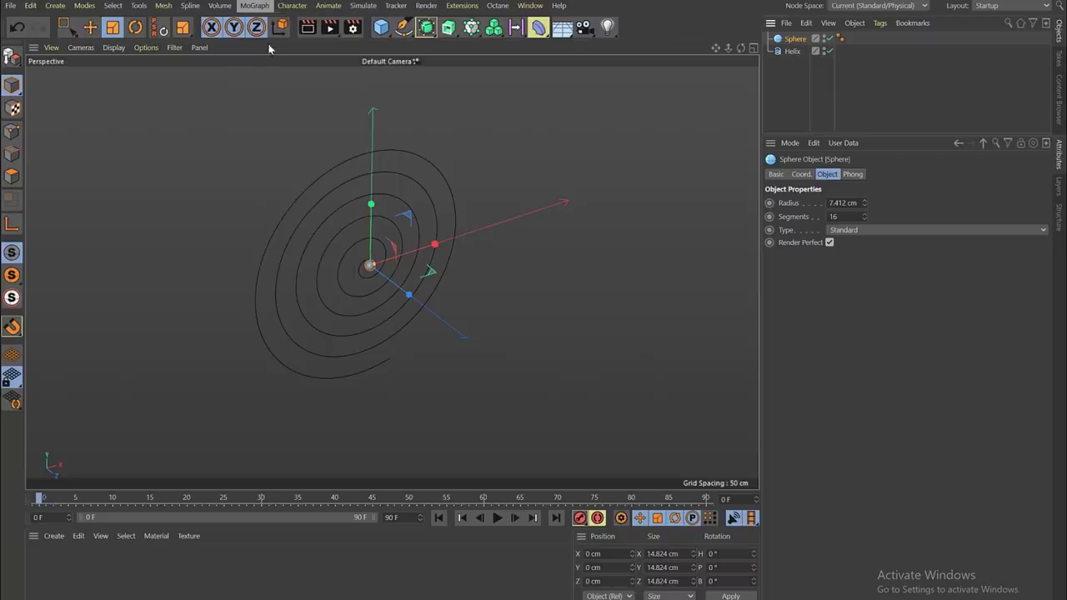
{"action": "left_click_drag", "start_coordinate": [794, 51], "coordinate": [796, 39]}
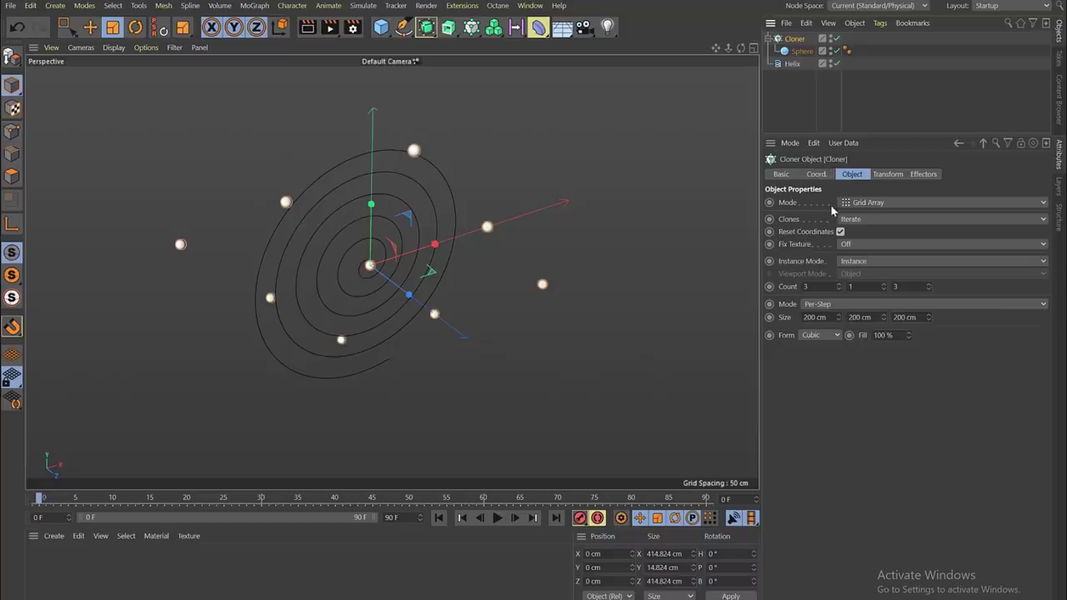
Step: Set the Cloner's mode to Object and assign the Helix as the object to clone onto
{"action": "left_click", "coordinate": [862, 205]}
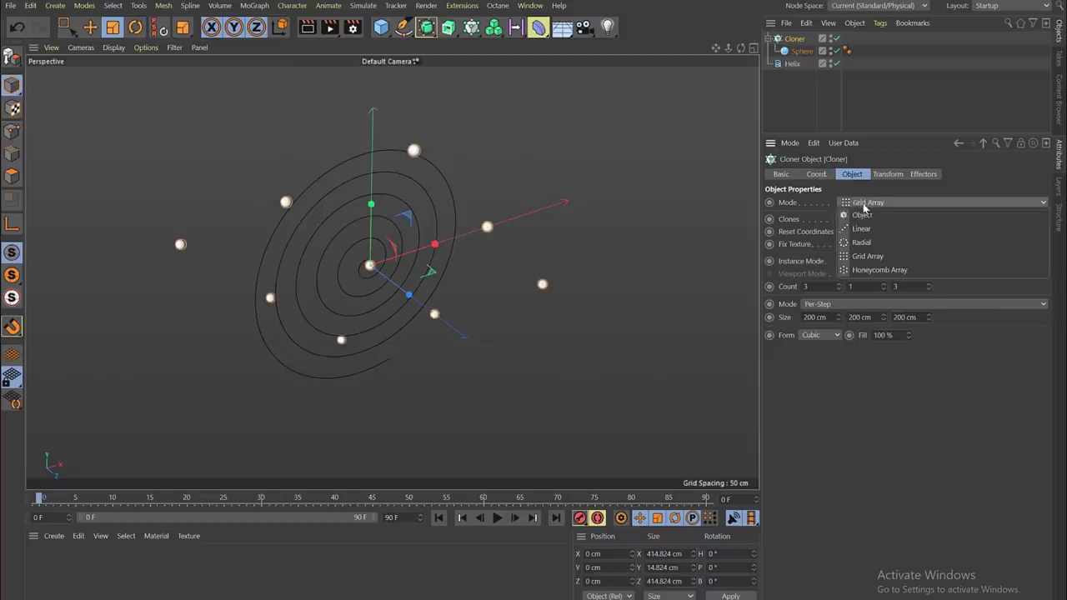
{"action": "left_click", "coordinate": [872, 217]}
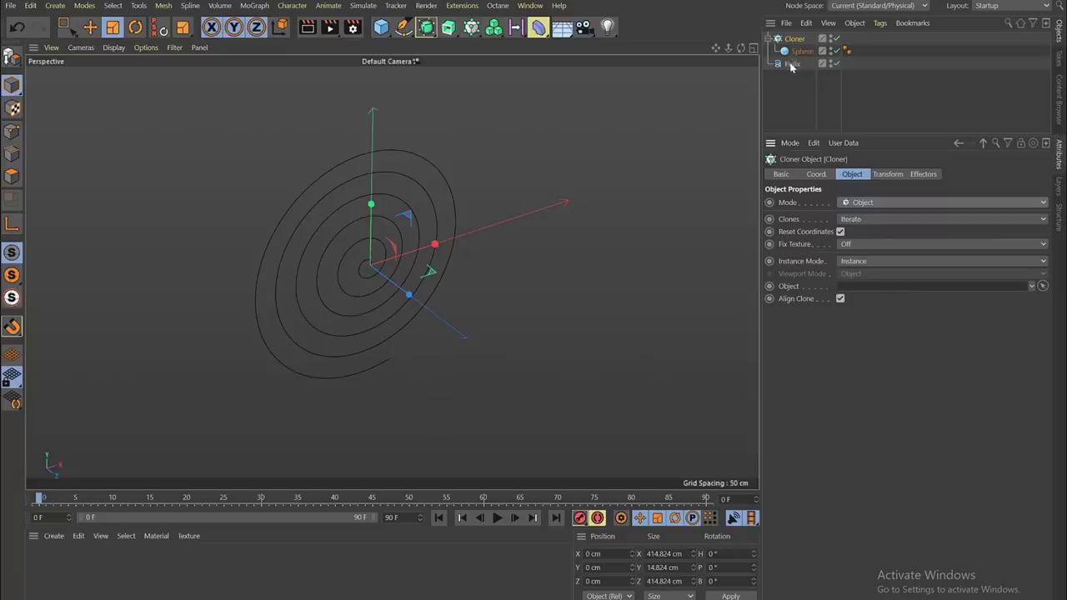
{"action": "left_click_drag", "start_coordinate": [790, 67], "coordinate": [856, 287]}
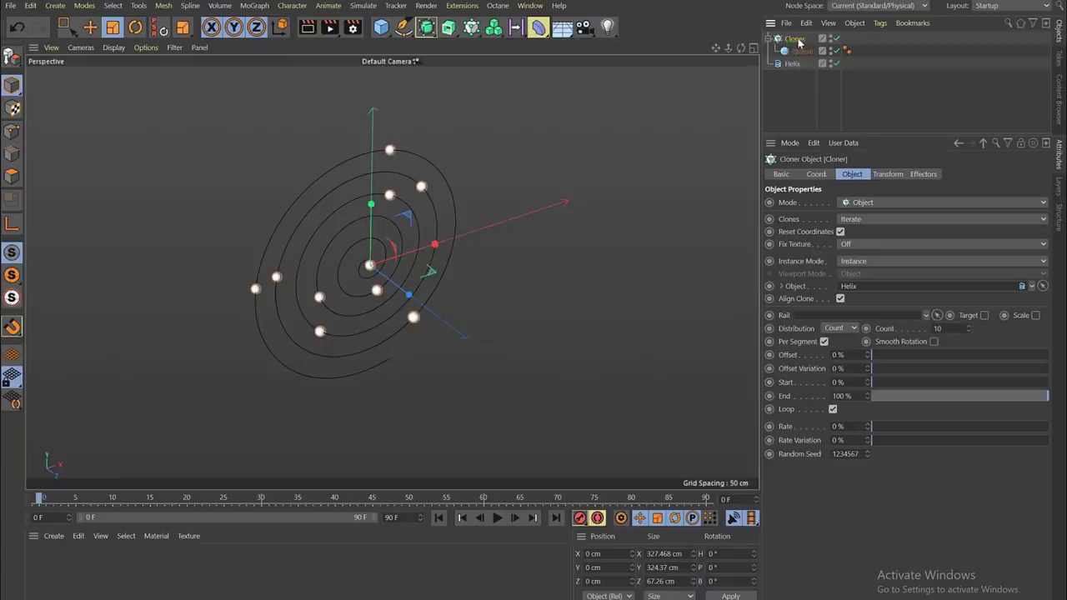
Step: Increase the Cloner's Count to 230 so that the spheres line the whole spiral closely
{"action": "scroll", "coordinate": [393, 260], "scroll_direction": "up", "scroll_amount": 2}
{"action": "left_click_drag", "start_coordinate": [395, 260], "coordinate": [365, 243], "text": "alt"}
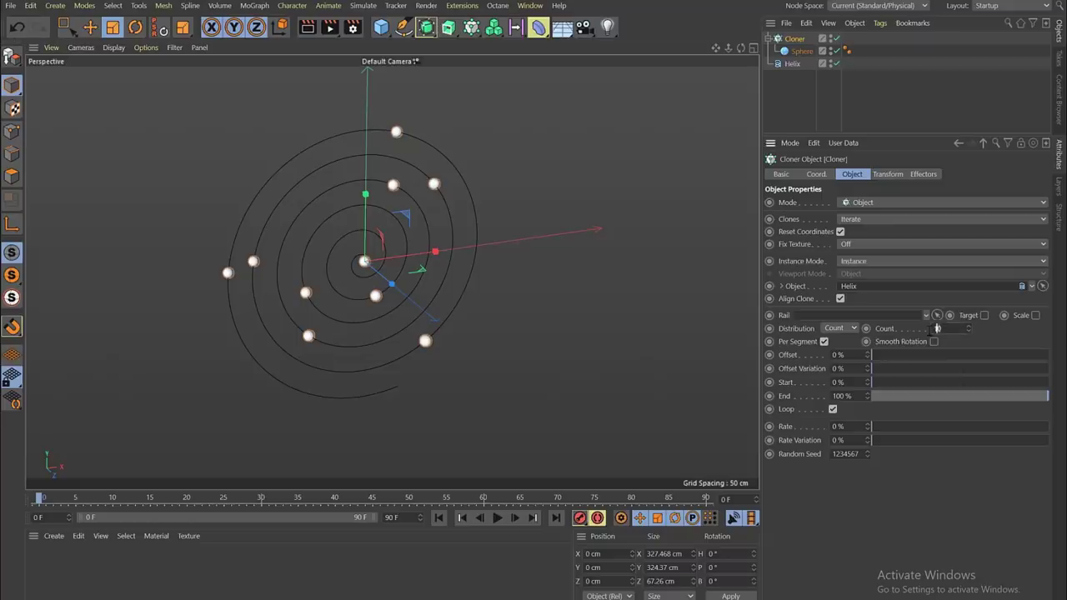
{"action": "key", "text": "shift+Up"}
{"action": "key", "text": "shift+Up"}
{"action": "key", "text": "shift+Up"}
{"action": "key", "text": "shift+Up"}
{"action": "key", "text": "shift+Up"}
{"action": "key", "text": "shift+Up"}
{"action": "key", "text": "shift+Up"}
{"action": "key", "text": "shift+Up"}
{"action": "key", "text": "shift+Up"}
{"action": "key", "text": "shift+Up"}
{"action": "key", "text": "shift+Up"}
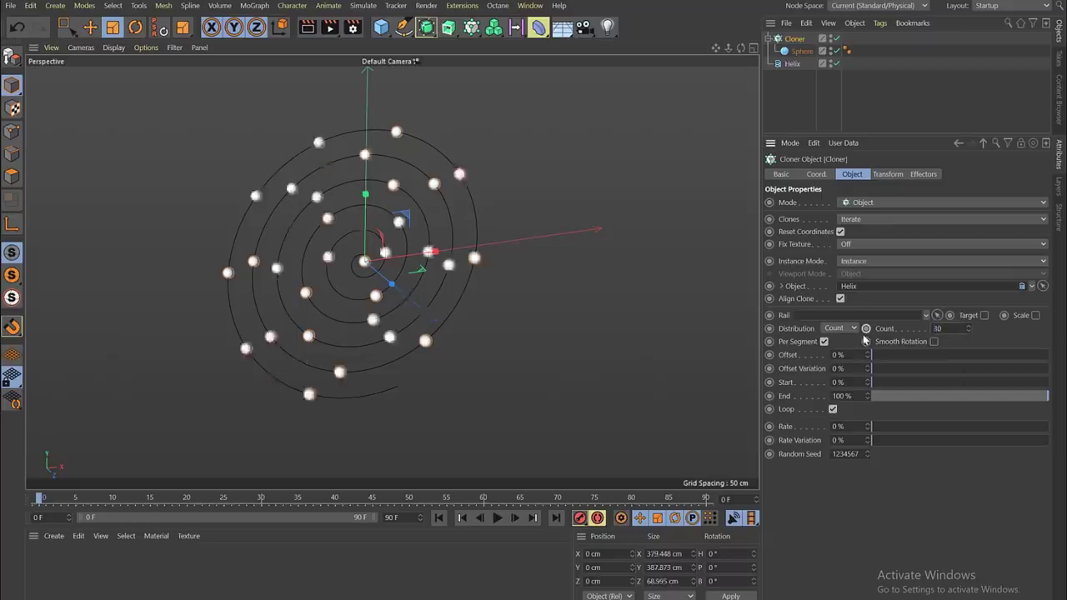
{"action": "key", "text": "Up"}
{"action": "key", "text": "Up"}
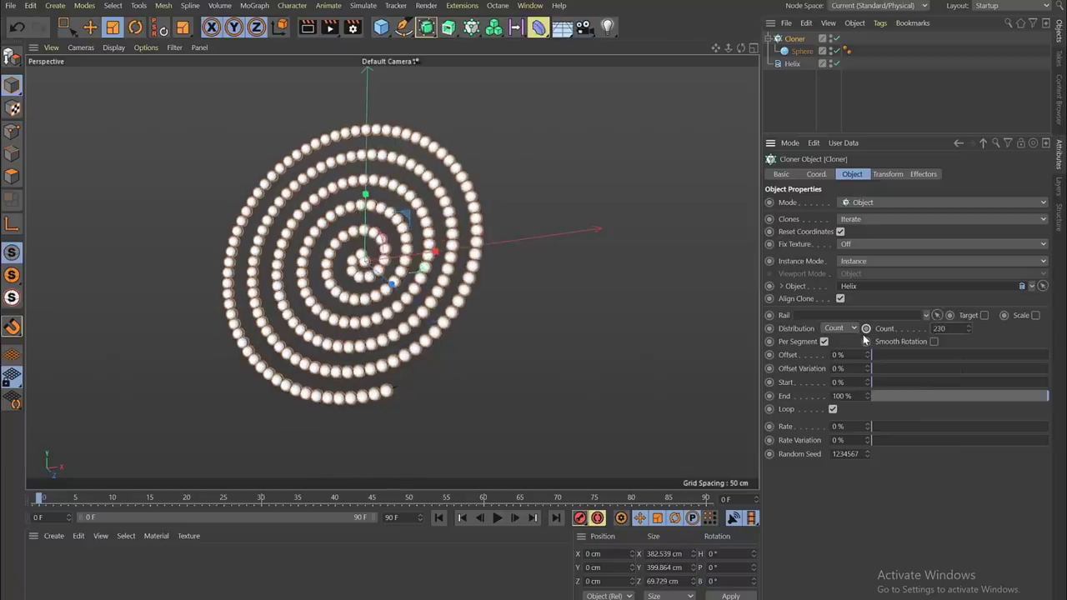
{"action": "left_click", "coordinate": [91, 27]}
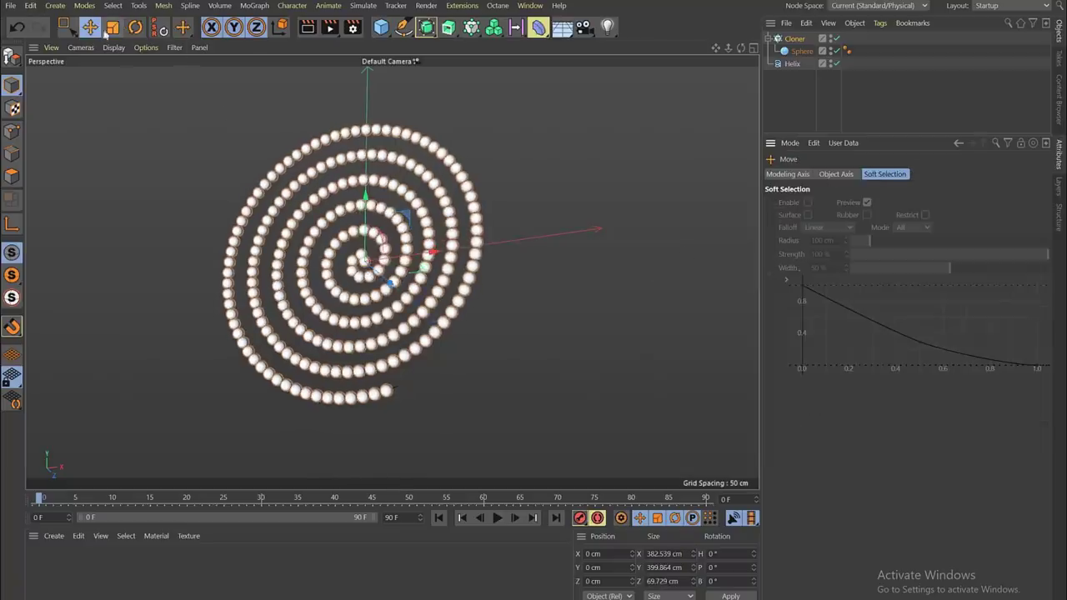
{"action": "left_click", "coordinate": [533, 217]}
{"action": "left_click_drag", "start_coordinate": [375, 267], "coordinate": [328, 301], "text": "alt"}
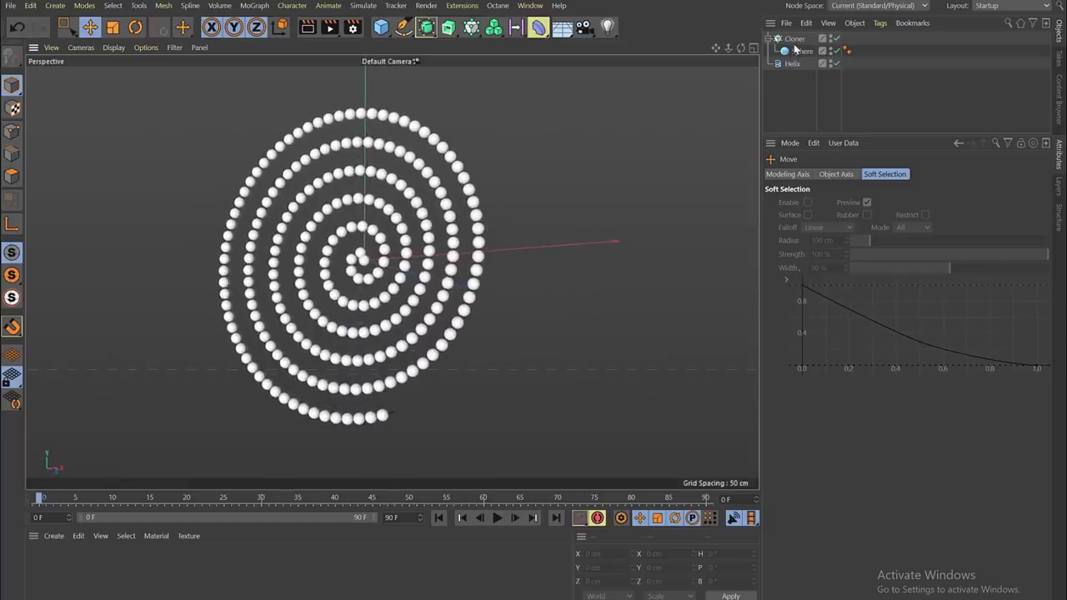
Step: Select the Cloner with its Sphere and add a Random effector to them
{"action": "left_click", "coordinate": [794, 39]}
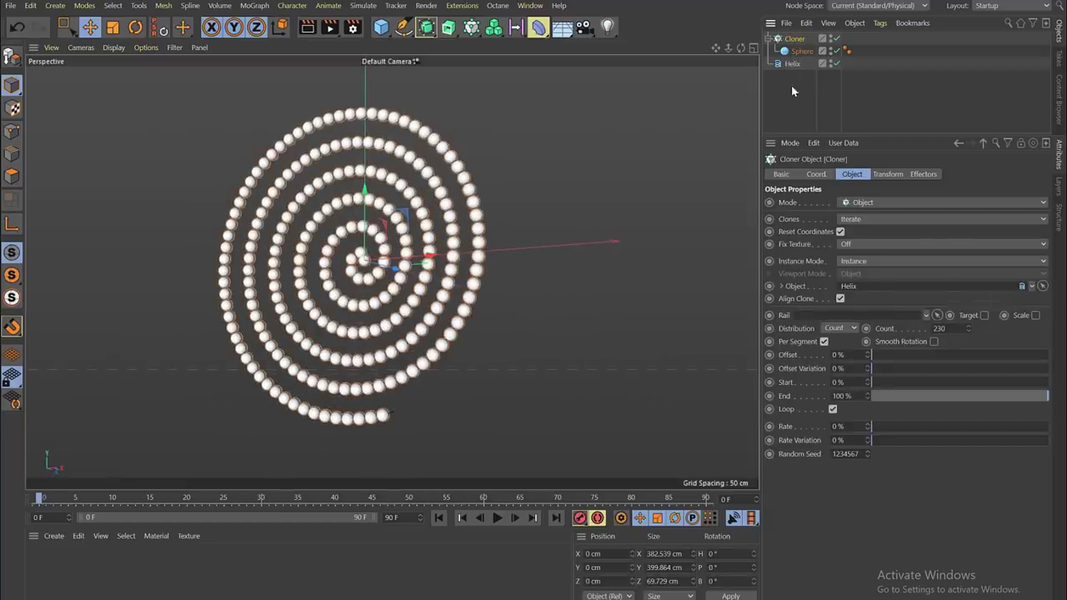
{"action": "left_click", "coordinate": [783, 52], "text": "shift"}
{"action": "left_click", "coordinate": [768, 38]}
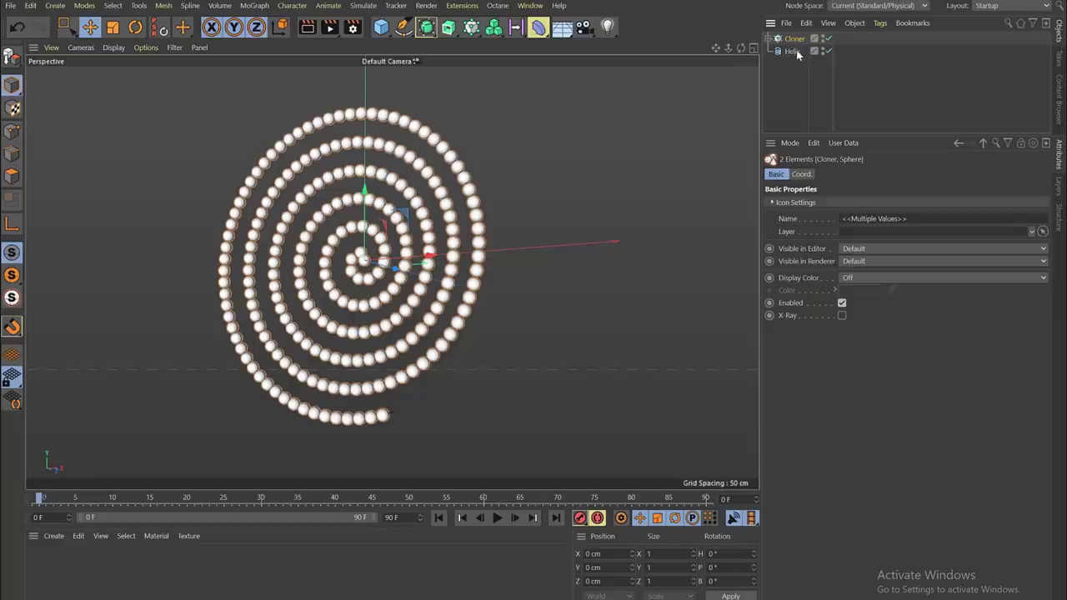
{"action": "left_click", "coordinate": [256, 7]}
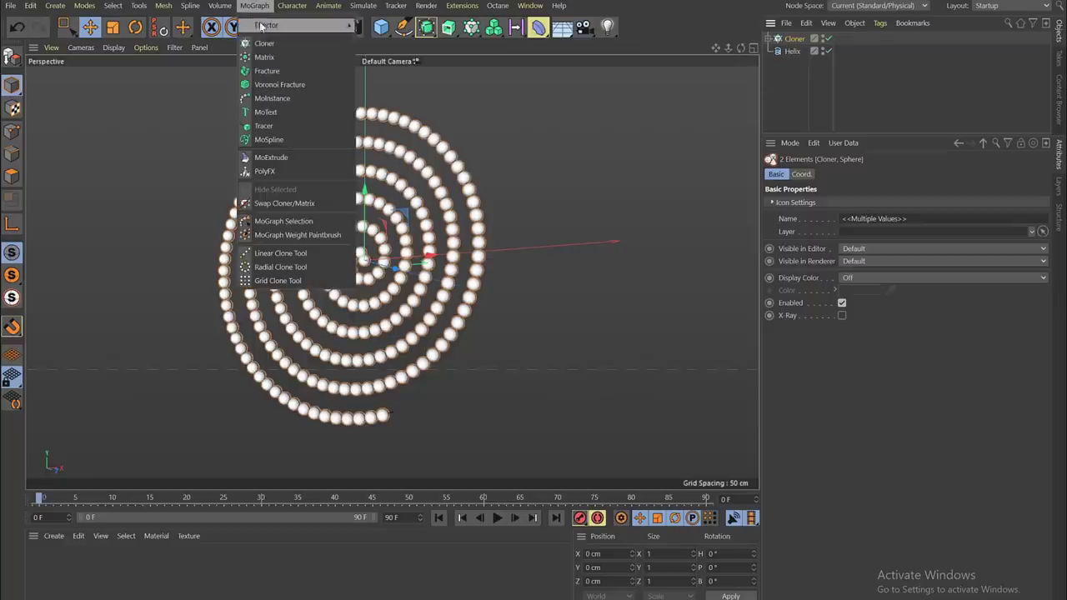
{"action": "mouse_move", "coordinate": [275, 25]}
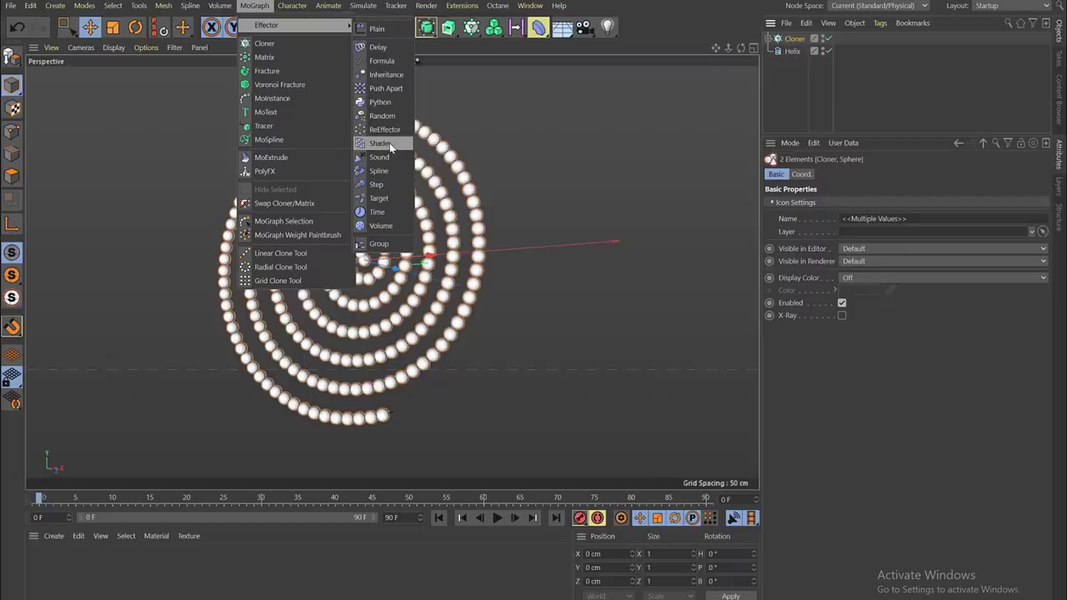
{"action": "left_click", "coordinate": [382, 116]}
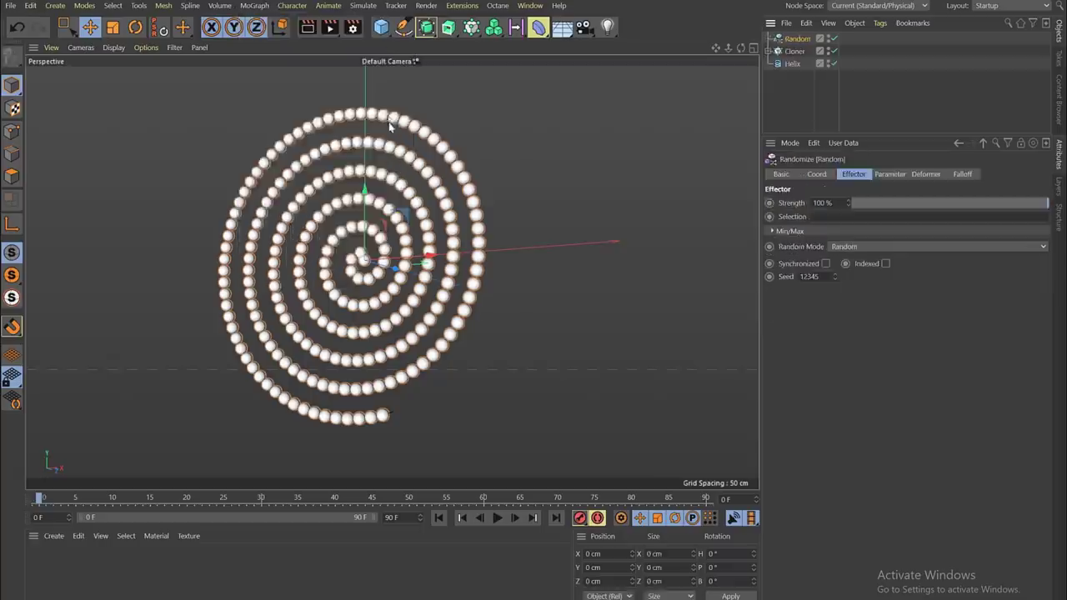
Step: Turn off the Random effector's Position variation and enable Scale with Uniform Scale
{"action": "left_click", "coordinate": [890, 174]}
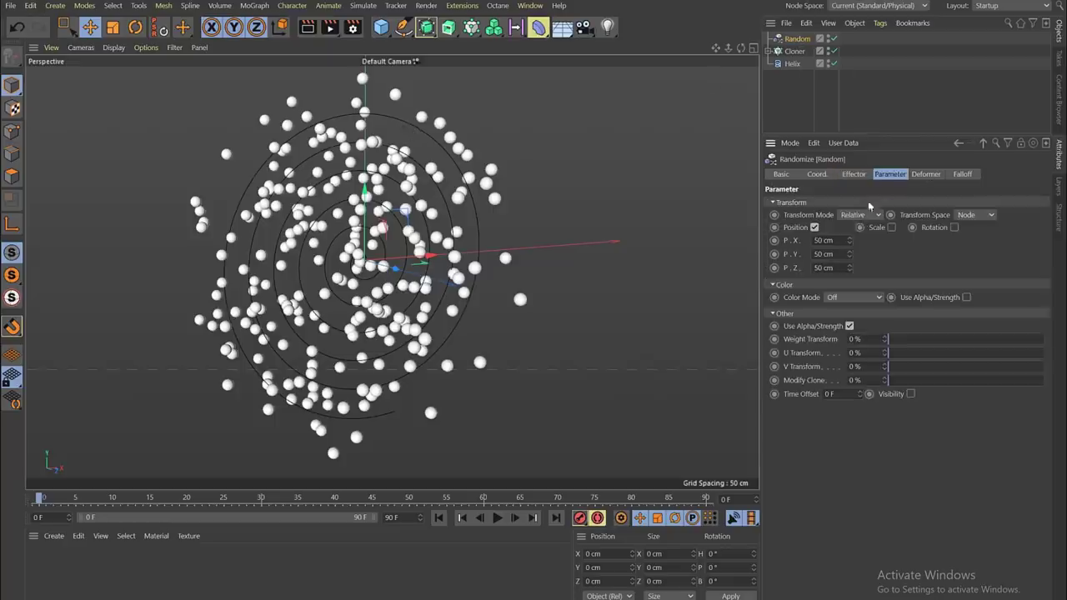
{"action": "left_click", "coordinate": [814, 227]}
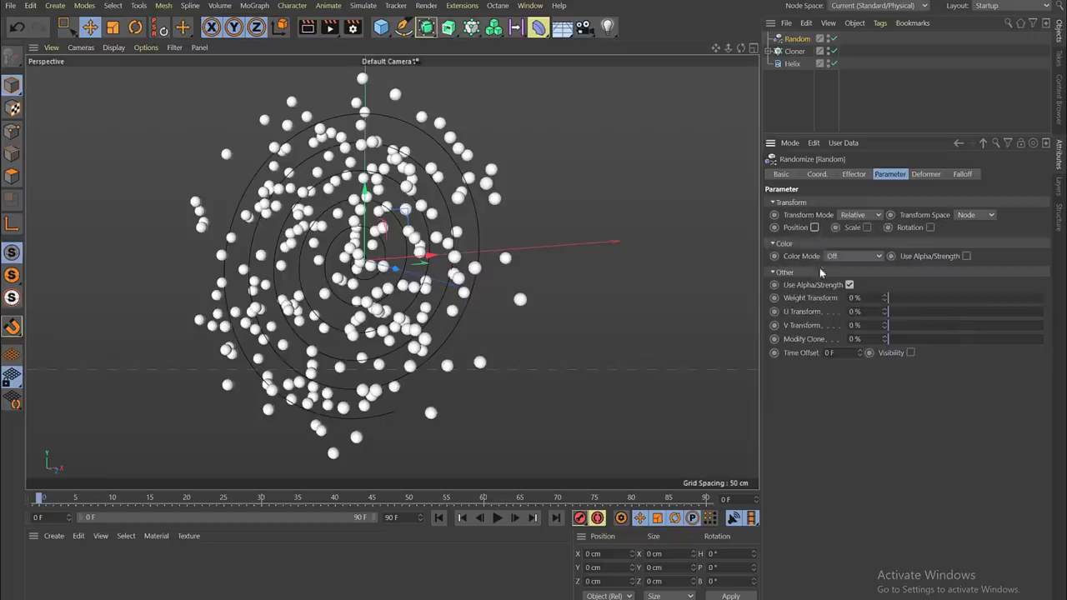
{"action": "left_click", "coordinate": [867, 228]}
{"action": "left_click", "coordinate": [895, 281]}
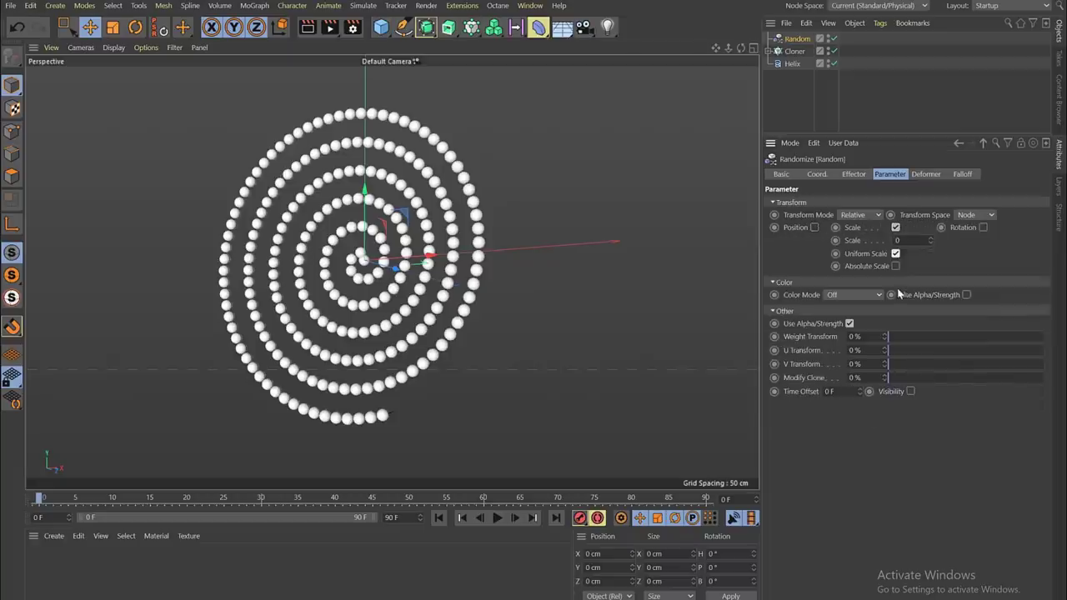
Step: Enable Absolute Scale on the Random effector and set its Scale to -0.9 for varied sphere sizes
{"action": "left_click", "coordinate": [896, 265]}
{"action": "type", "text": "-0.5"}
{"action": "key", "text": "Return"}
{"action": "key", "text": "Down"}
{"action": "key", "text": "Down"}
{"action": "key", "text": "Down"}
{"action": "key", "text": "Down"}
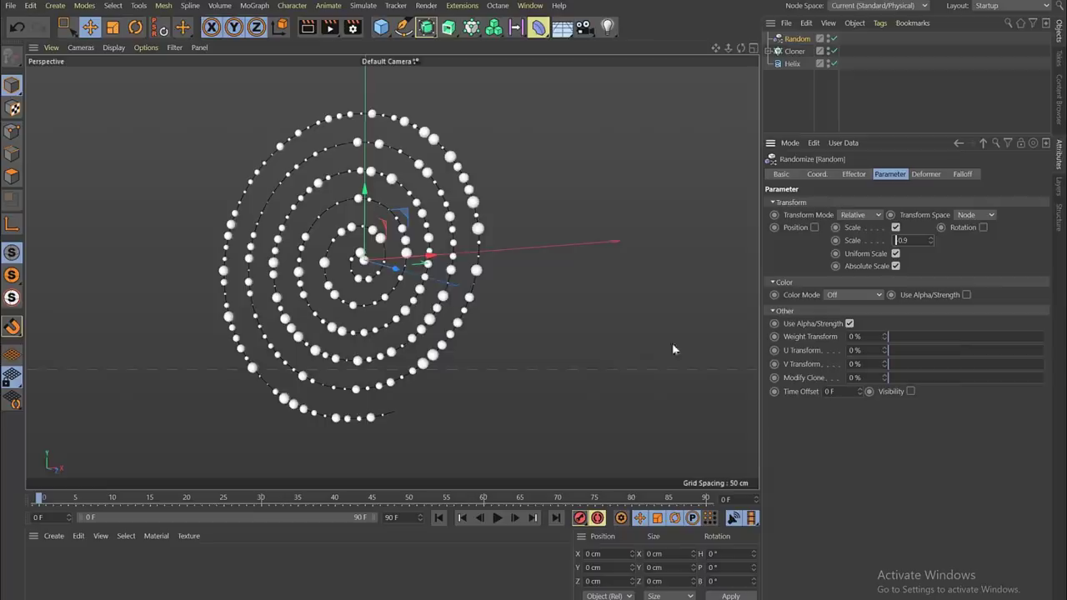
Step: Enable the Random effector's Position variation again and set P.X, P.Y and P.Z to 0 cm
{"action": "left_click_drag", "start_coordinate": [663, 362], "coordinate": [796, 239], "text": "alt"}
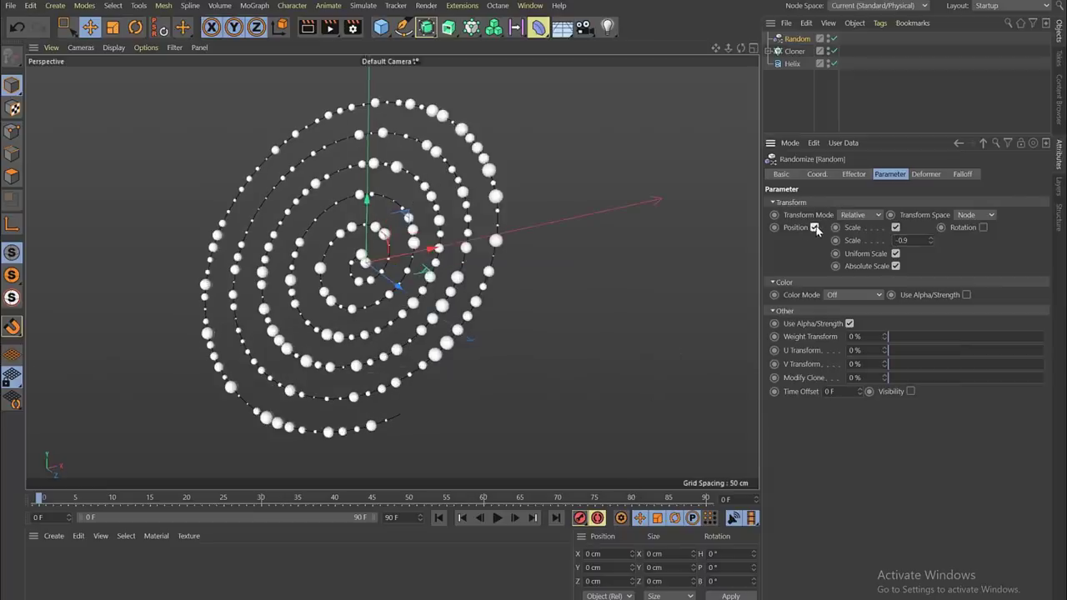
{"action": "left_click", "coordinate": [814, 227]}
{"action": "type", "text": "0"}
{"action": "key", "text": "Tab"}
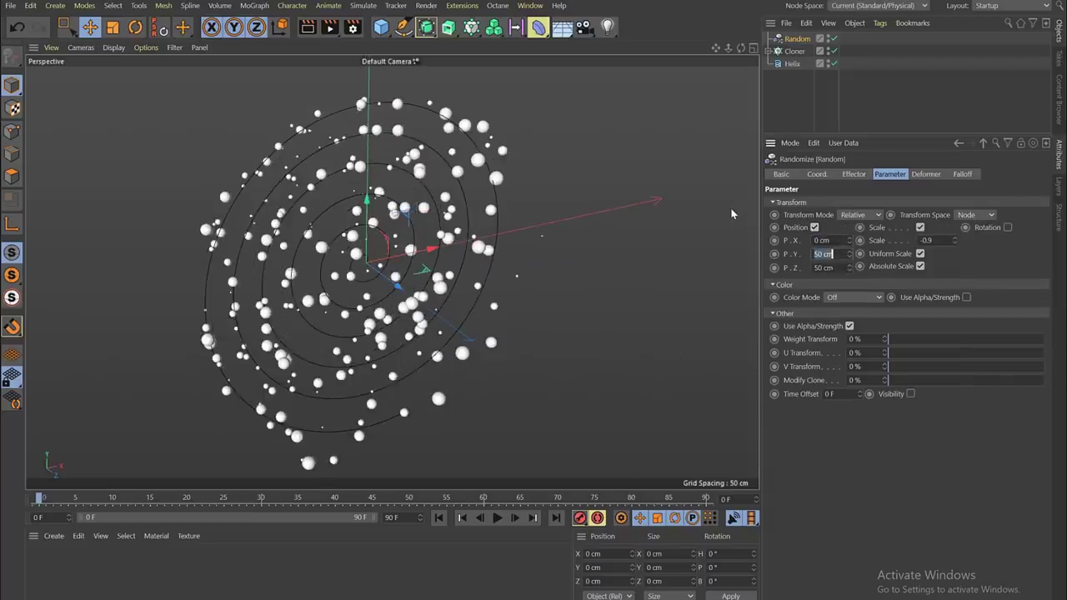
{"action": "type", "text": "0"}
{"action": "key", "text": "Tab"}
{"action": "type", "text": "0"}
{"action": "key", "text": "Return"}
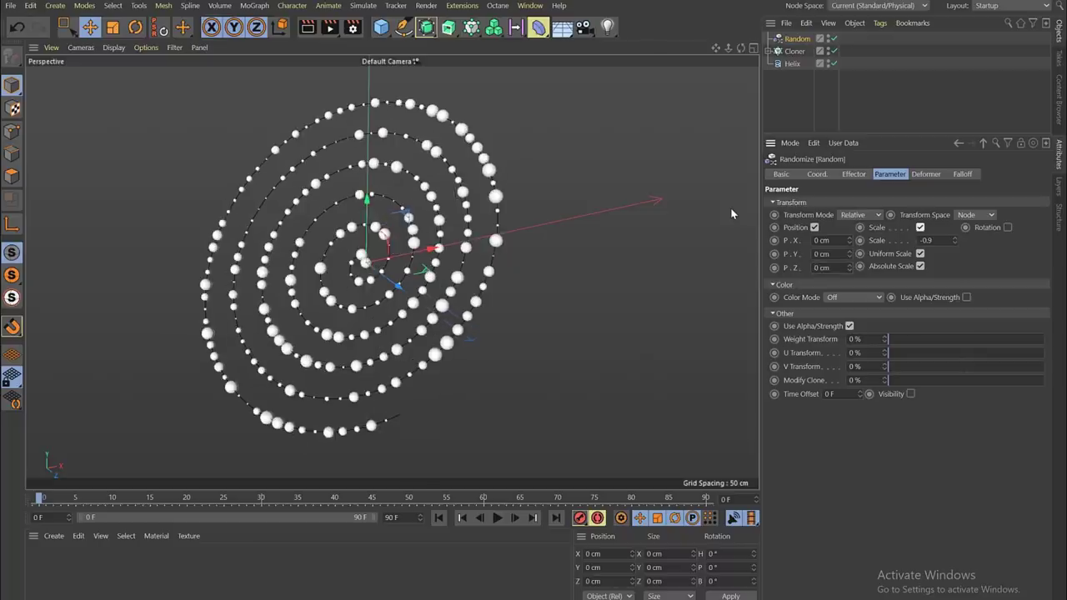
Step: Raise the Random effector's P.Z to 9 cm to vary the spacing of the spheres along the spiral
{"action": "key", "text": "shift+Tab"}
{"action": "key", "text": "Up"}
{"action": "key", "text": "Up"}
{"action": "key", "text": "Up"}
{"action": "key", "text": "Up"}
{"action": "key", "text": "Up"}
{"action": "key", "text": "Up"}
{"action": "key", "text": "Up"}
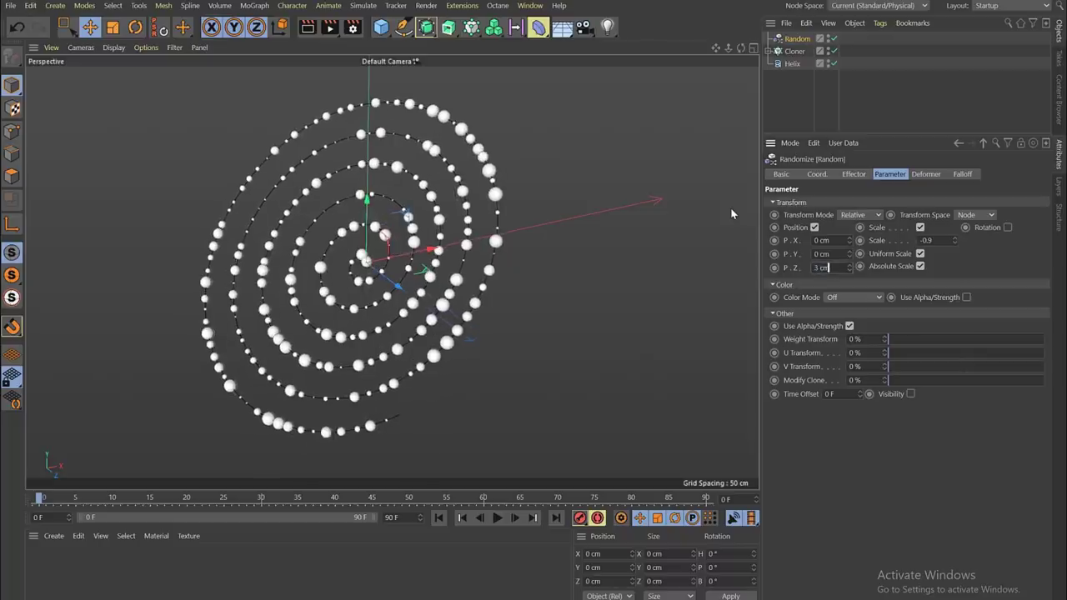
{"action": "key", "text": "Up"}
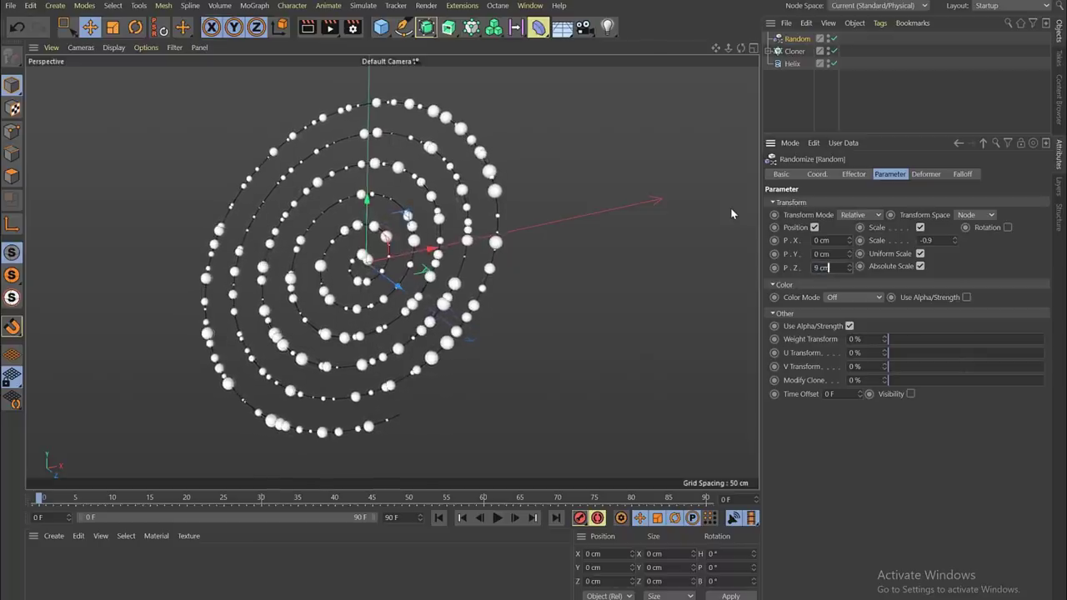
Step: Raise the Random effector's P.Y to 7 cm to scatter the spheres slightly off the spiral
{"action": "key", "text": "shift+Tab"}
{"action": "key", "text": "Up"}
{"action": "key", "text": "Up"}
{"action": "key", "text": "Up"}
{"action": "key", "text": "Up"}
{"action": "key", "text": "Up"}
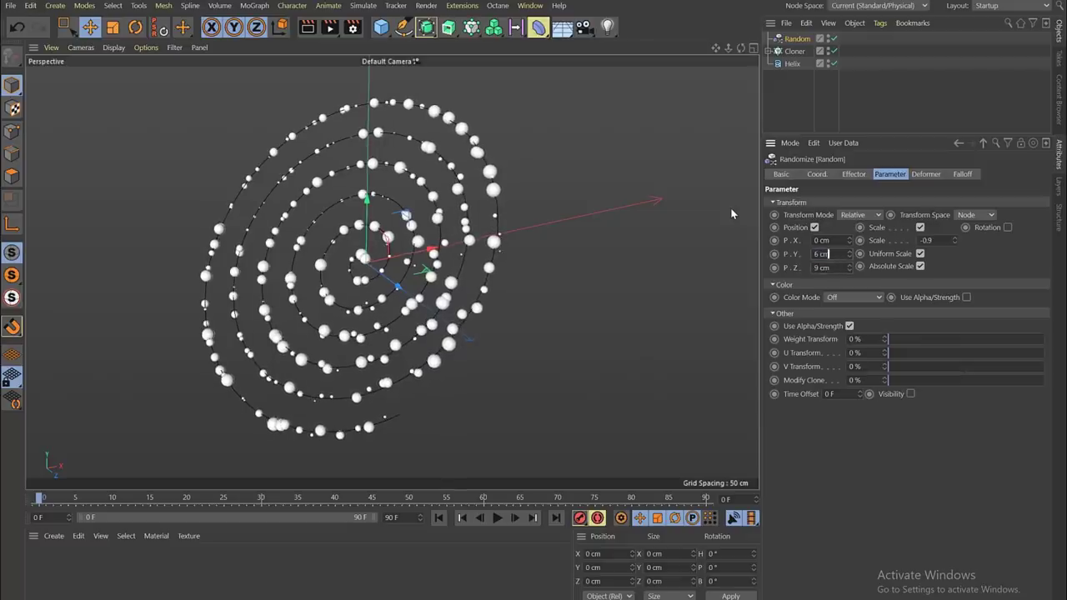
{"action": "key", "text": "Up"}
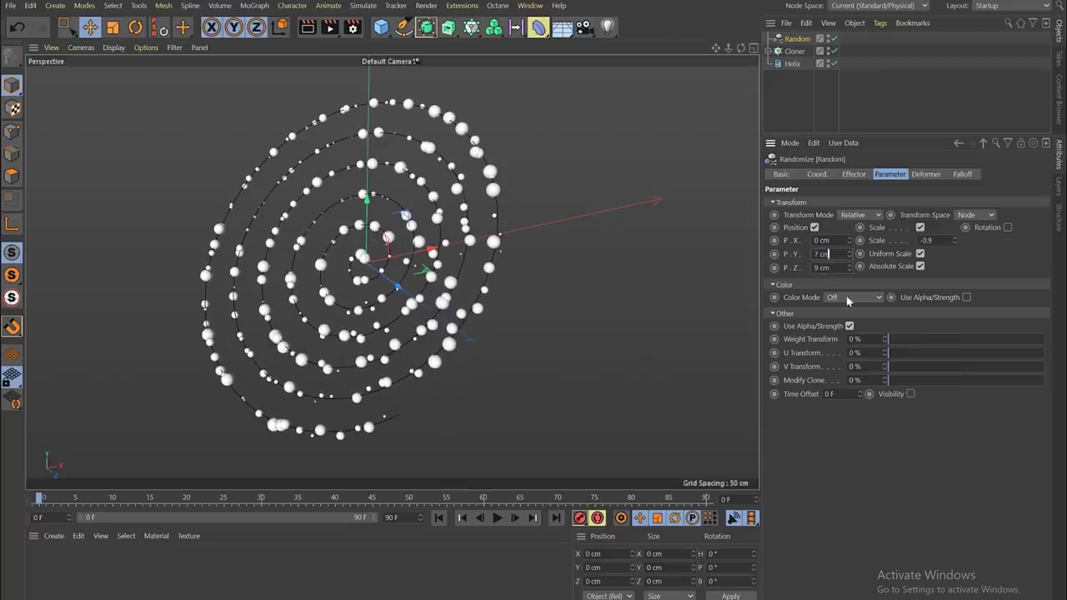
Step: Raise the Cloner's Count to 290 for a denser distribution of spheres along the helix
{"action": "left_click", "coordinate": [794, 51]}
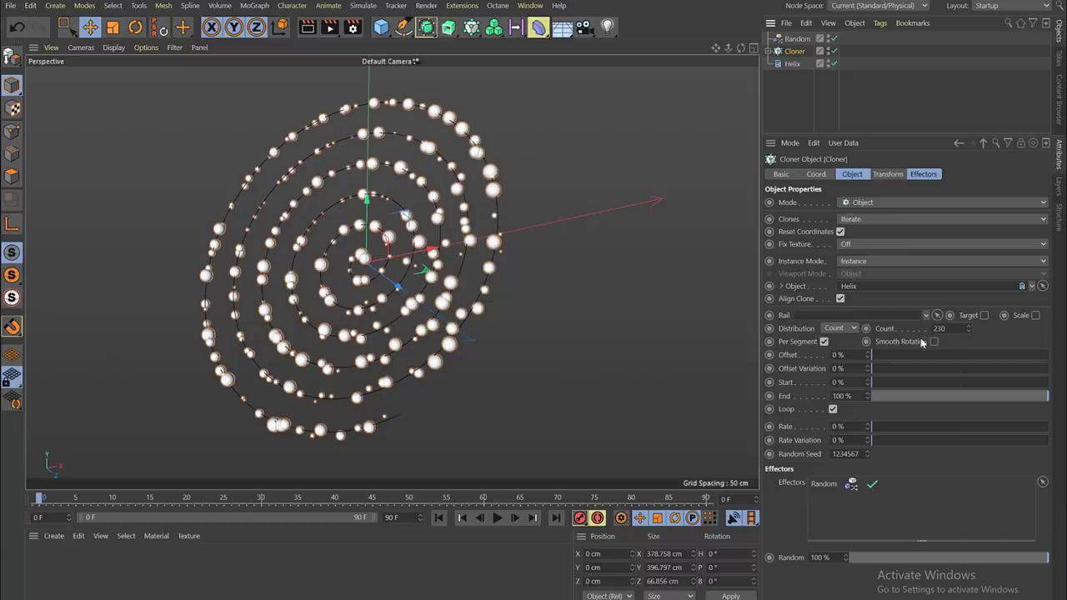
{"action": "left_click_drag", "start_coordinate": [956, 330], "coordinate": [847, 291]}
{"action": "key", "text": "Up"}
{"action": "key", "text": "Up"}
{"action": "key", "text": "Up"}
{"action": "key", "text": "Up"}
{"action": "key", "text": "Up"}
{"action": "key", "text": "Up"}
{"action": "key", "text": "Up"}
{"action": "key", "text": "Up"}
{"action": "key", "text": "Up"}
{"action": "key", "text": "Up"}
{"action": "key", "text": "Up"}
{"action": "key", "text": "Up"}
{"action": "key", "text": "Up"}
{"action": "key", "text": "Up"}
{"action": "key", "text": "Up"}
{"action": "key", "text": "Up"}
{"action": "key", "text": "Up"}
{"action": "key", "text": "Up"}
{"action": "key", "text": "Up"}
{"action": "key", "text": "Up"}
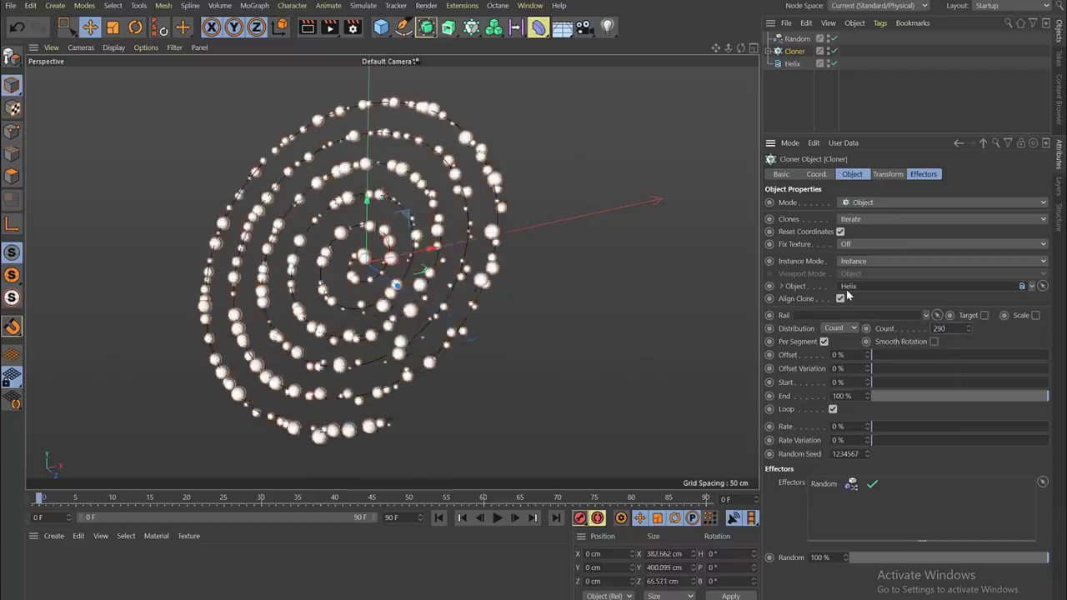
{"action": "left_click", "coordinate": [800, 108]}
Step: Select the sphere inside the Cloner and create three new standard materials
{"action": "left_click_drag", "start_coordinate": [418, 261], "coordinate": [411, 323], "text": "alt"}
{"action": "left_click", "coordinate": [92, 27]}
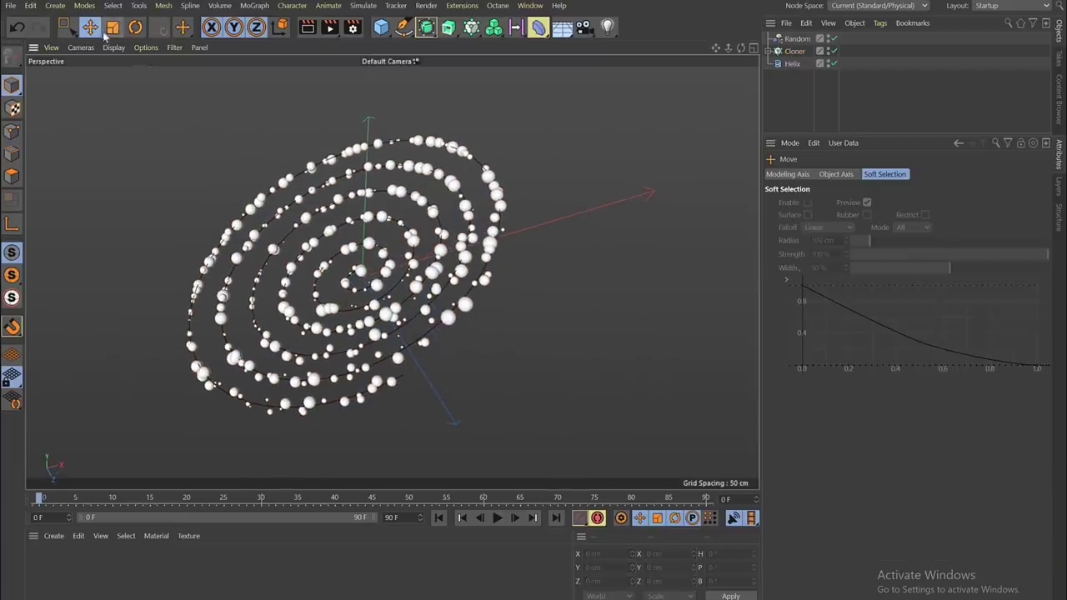
{"action": "left_click", "coordinate": [771, 51]}
{"action": "left_click", "coordinate": [800, 64]}
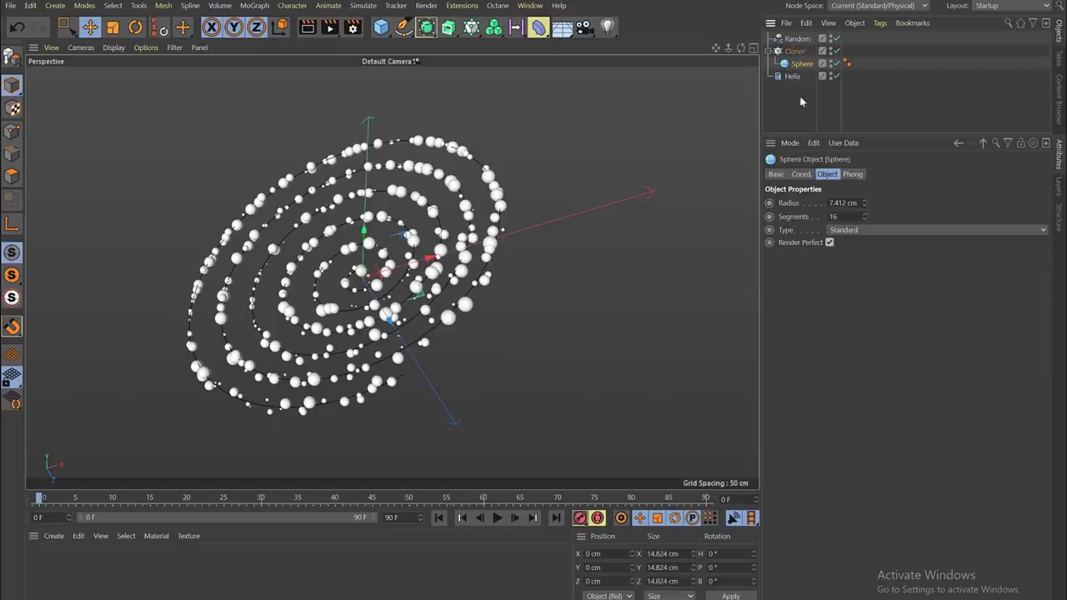
{"action": "left_click", "coordinate": [53, 535]}
{"action": "mouse_move", "coordinate": [63, 425]}
{"action": "mouse_move", "coordinate": [117, 410]}
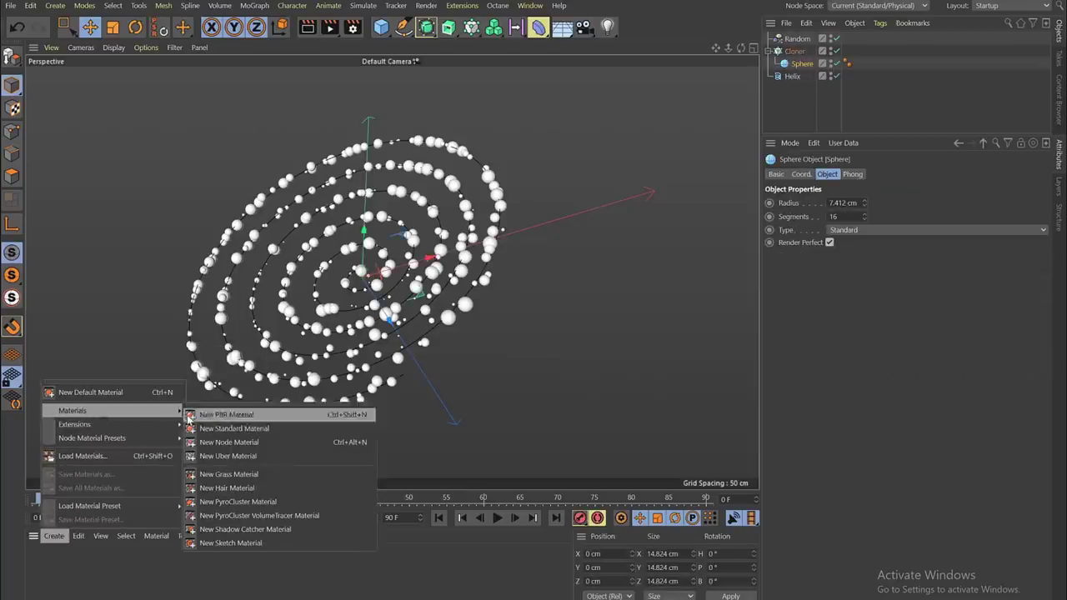
{"action": "left_click", "coordinate": [218, 431]}
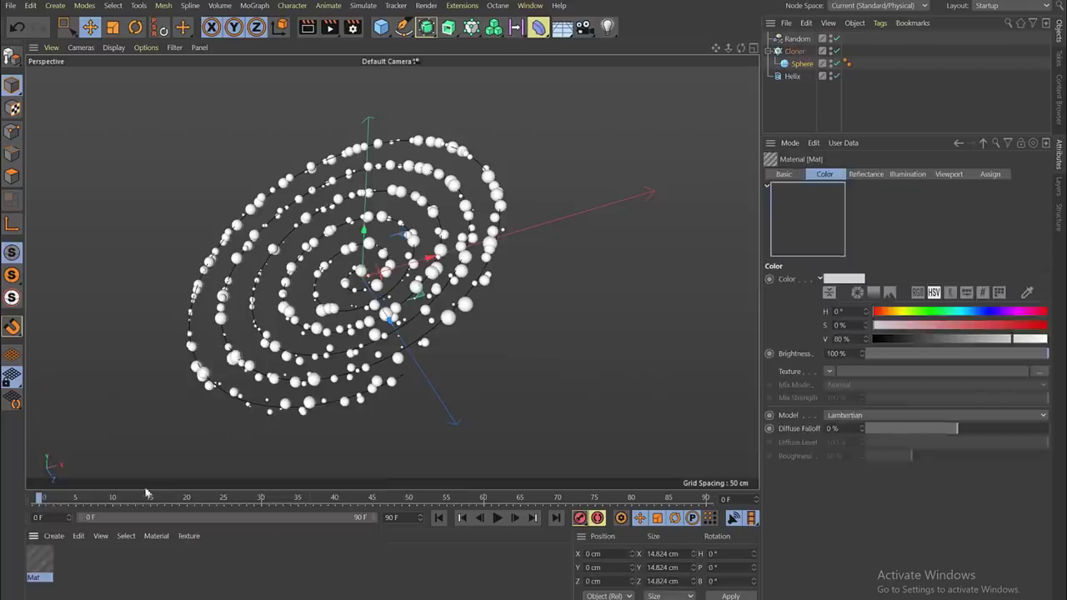
{"action": "double_click", "coordinate": [70, 563]}
{"action": "double_click", "coordinate": [100, 562]}
Step: Make the second material light red by setting its color saturation to about 47%
{"action": "double_click", "coordinate": [75, 564]}
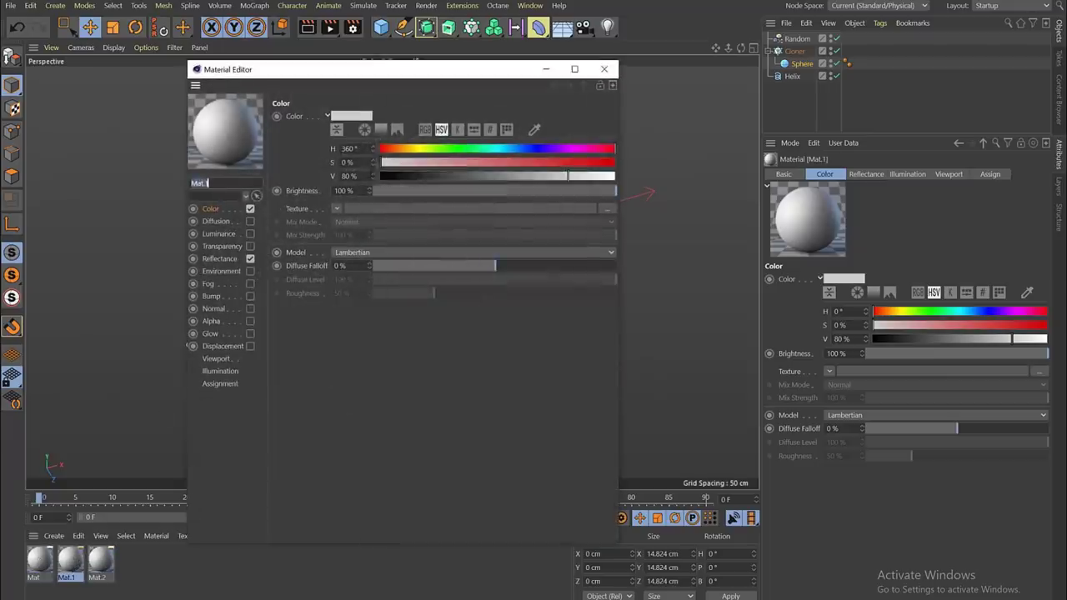
{"action": "left_click_drag", "start_coordinate": [374, 162], "coordinate": [491, 162]}
{"action": "left_click", "coordinate": [605, 70]}
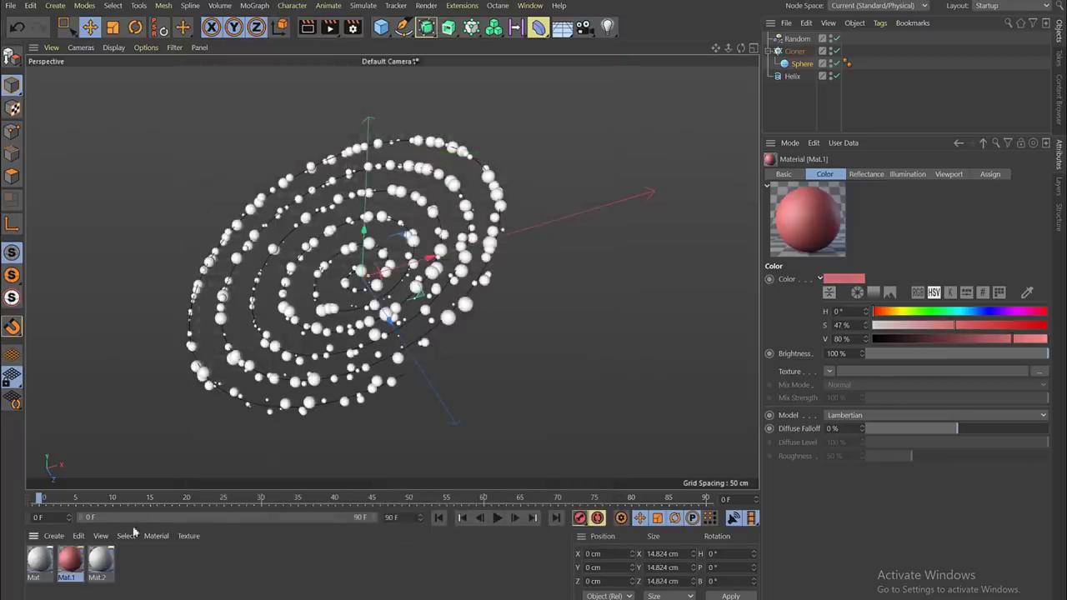
Step: Make the third material blue with a hue of about 225° and a saturation of about 56%
{"action": "double_click", "coordinate": [99, 563]}
{"action": "left_click_drag", "start_coordinate": [432, 150], "coordinate": [527, 150]}
{"action": "left_click_drag", "start_coordinate": [381, 162], "coordinate": [512, 163]}
{"action": "left_click", "coordinate": [605, 70]}
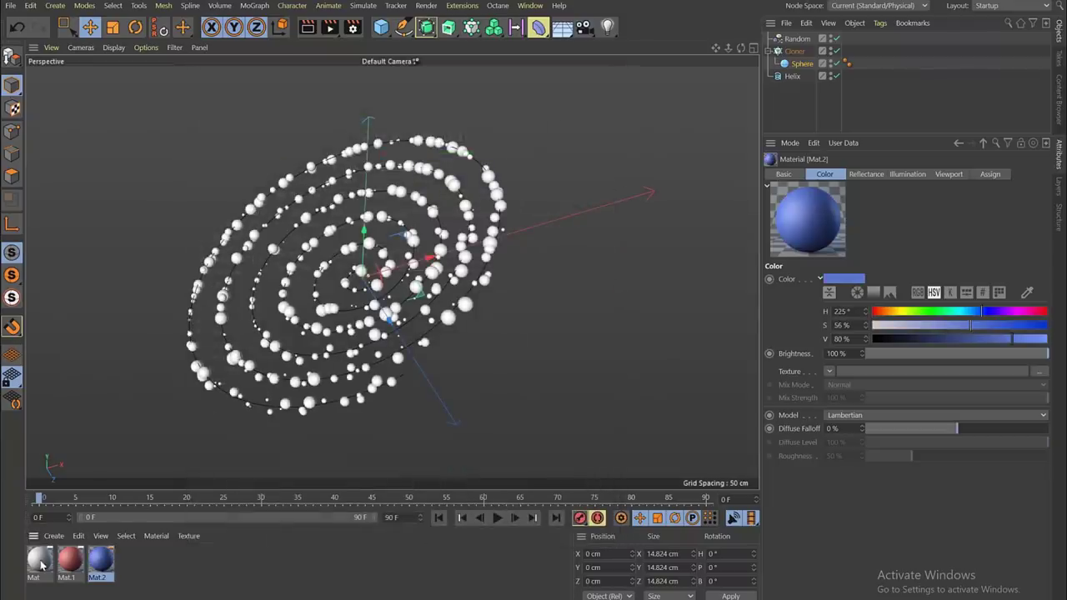
Step: Apply the white material to the sphere, duplicate it twice in the Cloner and give the copies the red and blue materials
{"action": "left_click_drag", "start_coordinate": [759, 109], "coordinate": [802, 58]}
{"action": "left_click_drag", "start_coordinate": [95, 554], "coordinate": [311, 471]}
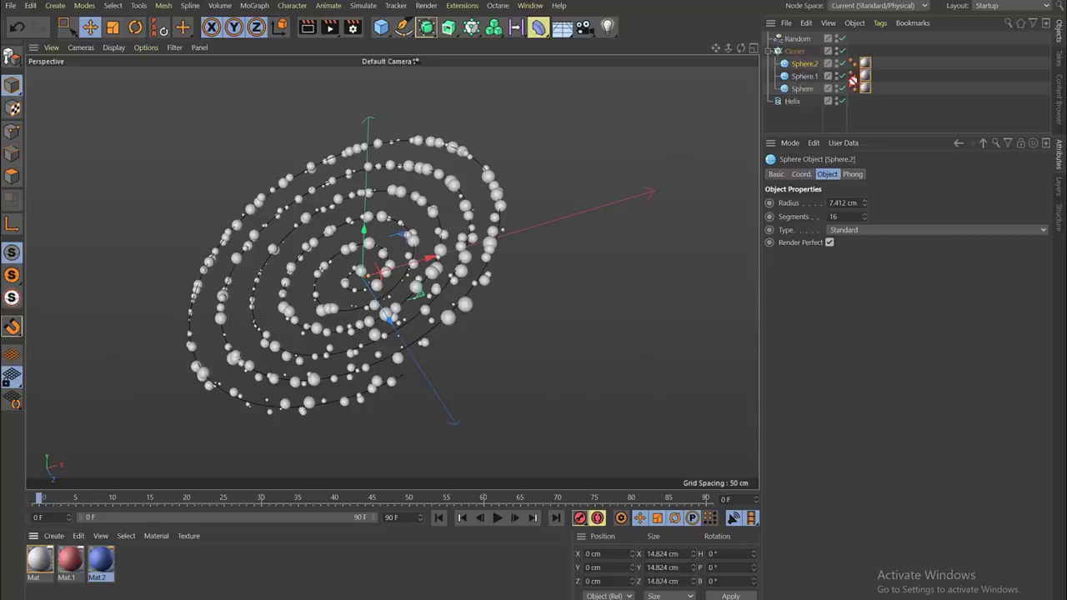
{"action": "left_click_drag", "start_coordinate": [852, 79], "coordinate": [865, 65]}
{"action": "left_click_drag", "start_coordinate": [100, 558], "coordinate": [339, 481]}
{"action": "left_click_drag", "start_coordinate": [884, 92], "coordinate": [865, 76]}
Step: Raise the Helix's Start Radius to 78 cm to open up the center of the spiral
{"action": "middle_click_drag", "start_coordinate": [360, 282], "coordinate": [395, 269], "text": "alt"}
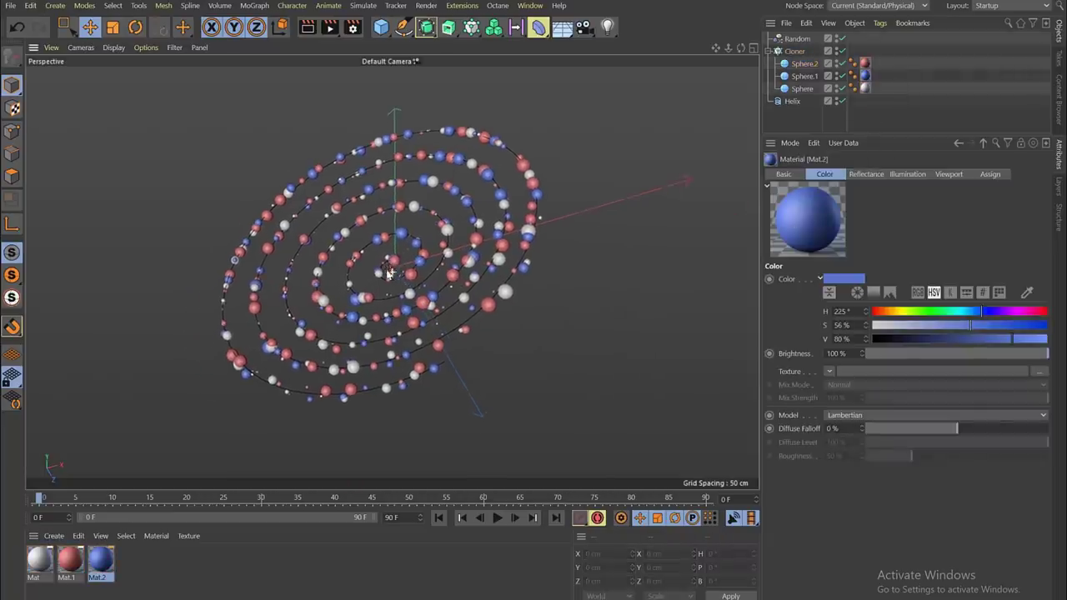
{"action": "left_click_drag", "start_coordinate": [406, 310], "coordinate": [381, 256], "text": "alt"}
{"action": "left_click", "coordinate": [791, 101]}
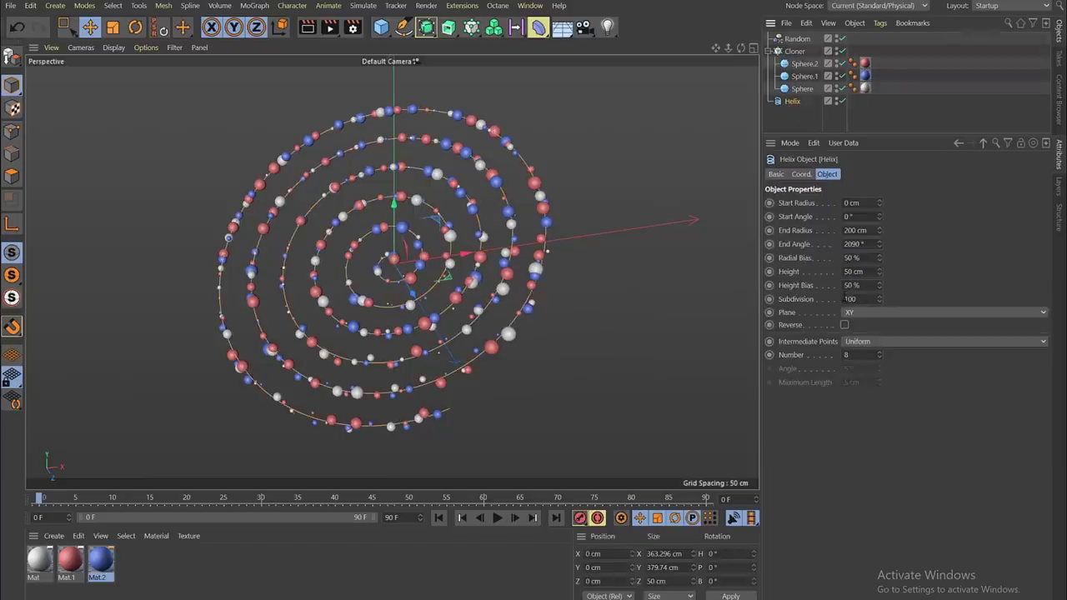
{"action": "left_click_drag", "start_coordinate": [872, 202], "coordinate": [732, 183]}
{"action": "type", "text": "3"}
{"action": "key", "text": "Return"}
{"action": "key", "text": "Up"}
{"action": "key", "text": "Up"}
{"action": "key", "text": "Up"}
{"action": "key", "text": "Up"}
{"action": "key", "text": "Up"}
{"action": "key", "text": "Up"}
{"action": "key", "text": "Up"}
{"action": "key", "text": "Up"}
{"action": "key", "text": "Up"}
{"action": "key", "text": "Up"}
{"action": "key", "text": "Up"}
{"action": "key", "text": "Up"}
{"action": "key", "text": "Up"}
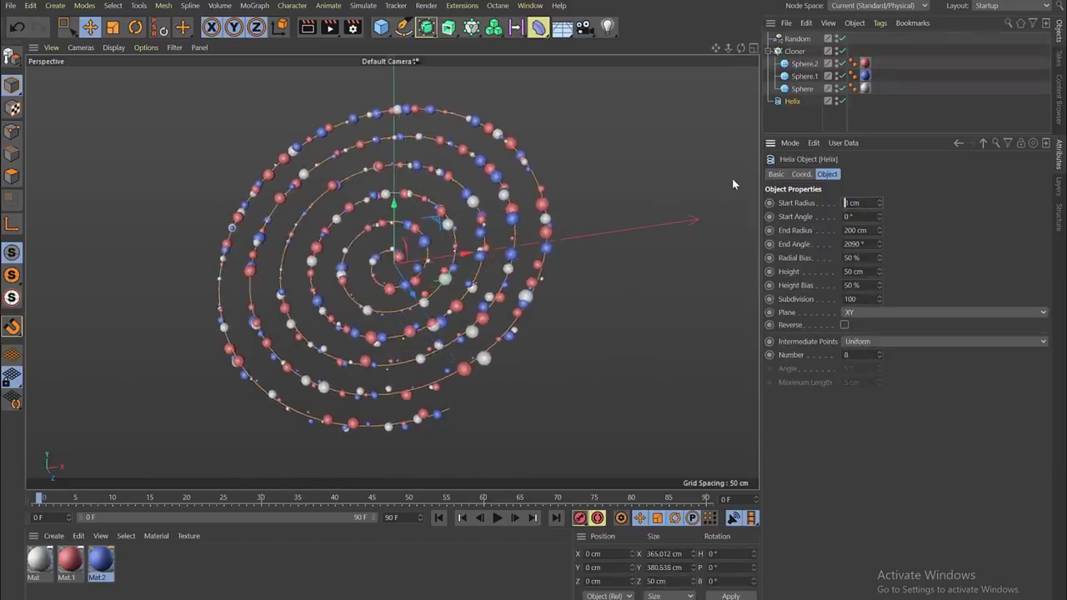
{"action": "key", "text": "Up"}
{"action": "key", "text": "Up"}
{"action": "key", "text": "Up"}
{"action": "key", "text": "Up"}
{"action": "key", "text": "Up"}
{"action": "key", "text": "Up"}
{"action": "key", "text": "Up"}
{"action": "key", "text": "Up"}
{"action": "key", "text": "Up"}
{"action": "key", "text": "Up"}
{"action": "key", "text": "Up"}
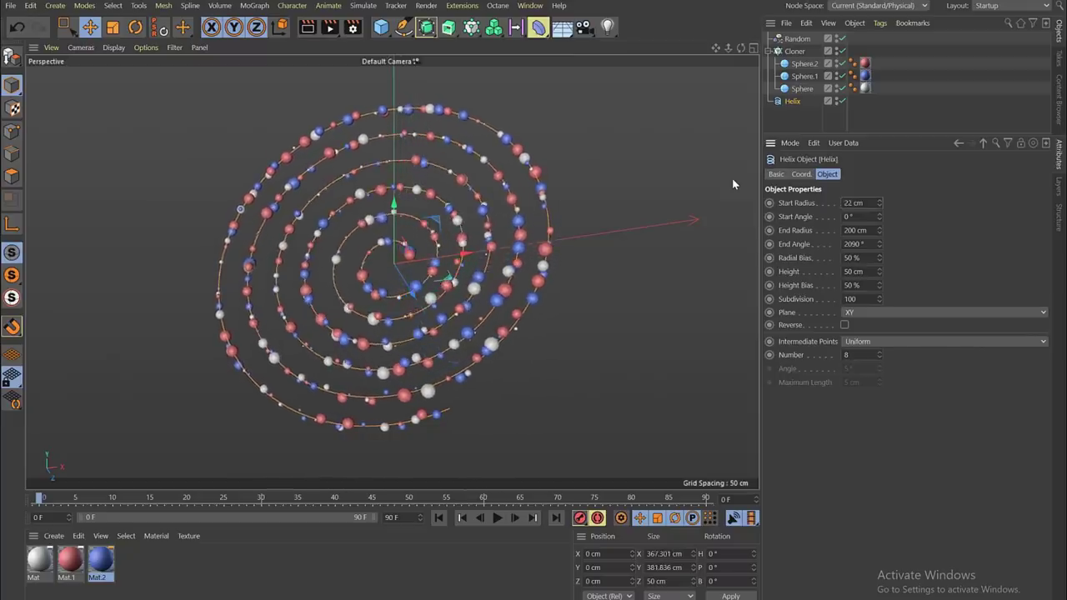
{"action": "key", "text": "Up"}
{"action": "key", "text": "Up"}
{"action": "key", "text": "Up"}
{"action": "key", "text": "Up"}
{"action": "key", "text": "Up"}
{"action": "key", "text": "Up"}
{"action": "key", "text": "Up"}
{"action": "key", "text": "Up"}
{"action": "key", "text": "Up"}
{"action": "key", "text": "Up"}
{"action": "key", "text": "Up"}
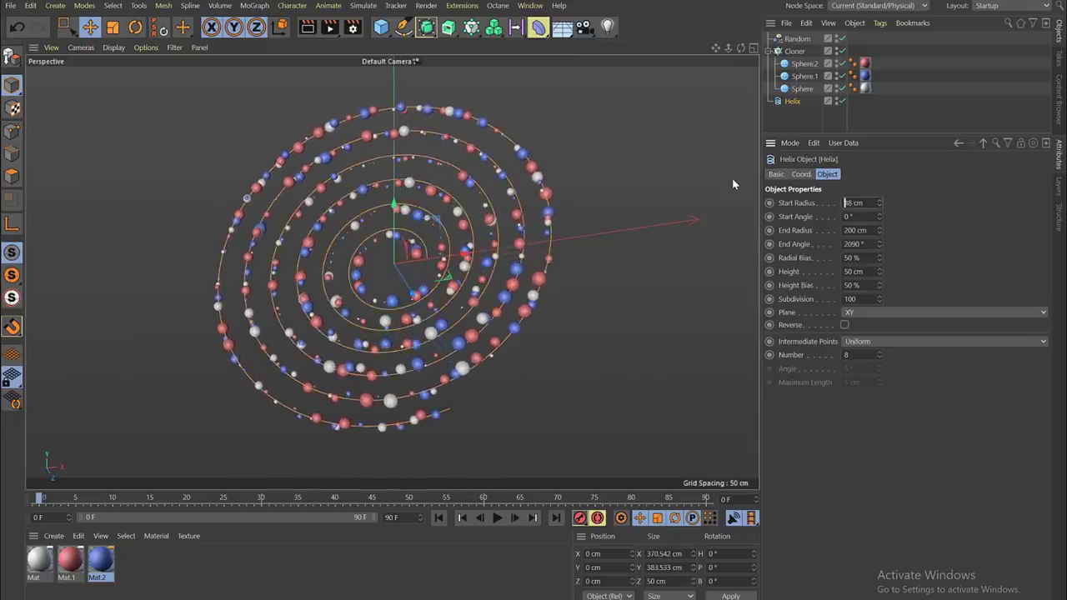
{"action": "key", "text": "Up"}
{"action": "key", "text": "Up"}
{"action": "key", "text": "Up"}
{"action": "key", "text": "Up"}
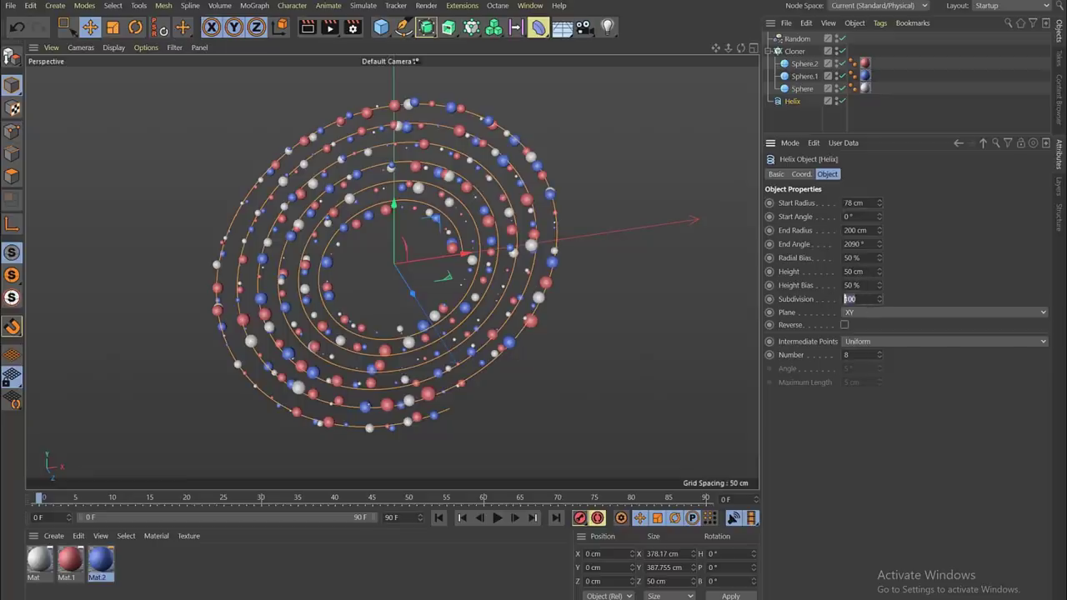
Step: Raise the Helix's Height to 160 cm to stretch the spiral in depth, then deselect it
{"action": "left_click_drag", "start_coordinate": [861, 272], "coordinate": [719, 277]}
{"action": "key", "text": "shift+Up"}
{"action": "key", "text": "shift+Up"}
{"action": "key", "text": "shift+Up"}
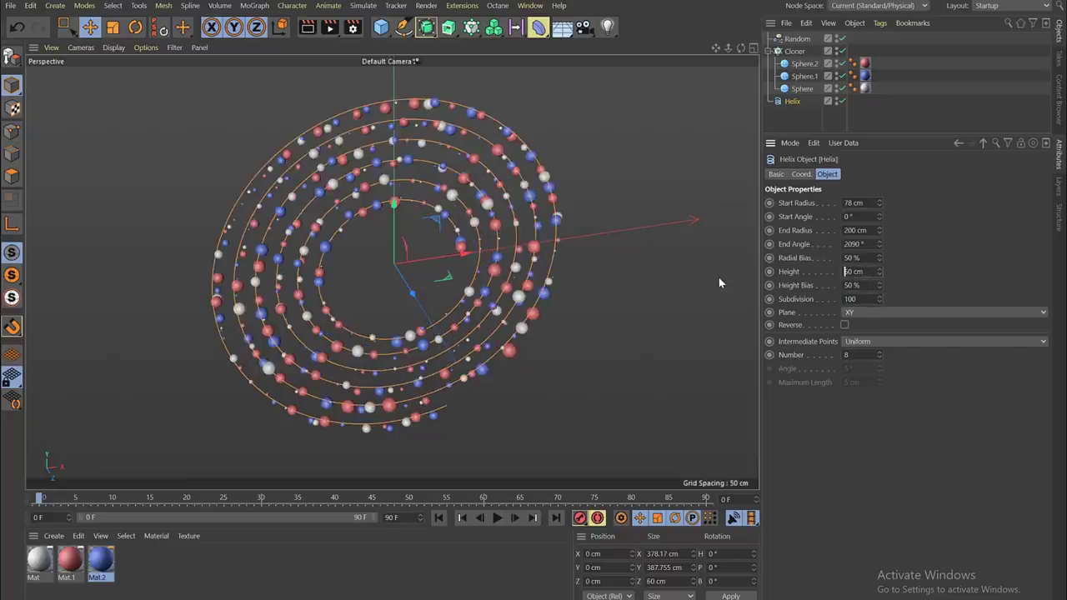
{"action": "key", "text": "shift+Up"}
{"action": "key", "text": "shift+Up"}
{"action": "key", "text": "shift+Up"}
{"action": "key", "text": "shift+Up"}
{"action": "key", "text": "shift+Up"}
{"action": "key", "text": "shift+Up"}
{"action": "key", "text": "shift+Up"}
{"action": "key", "text": "shift+Up"}
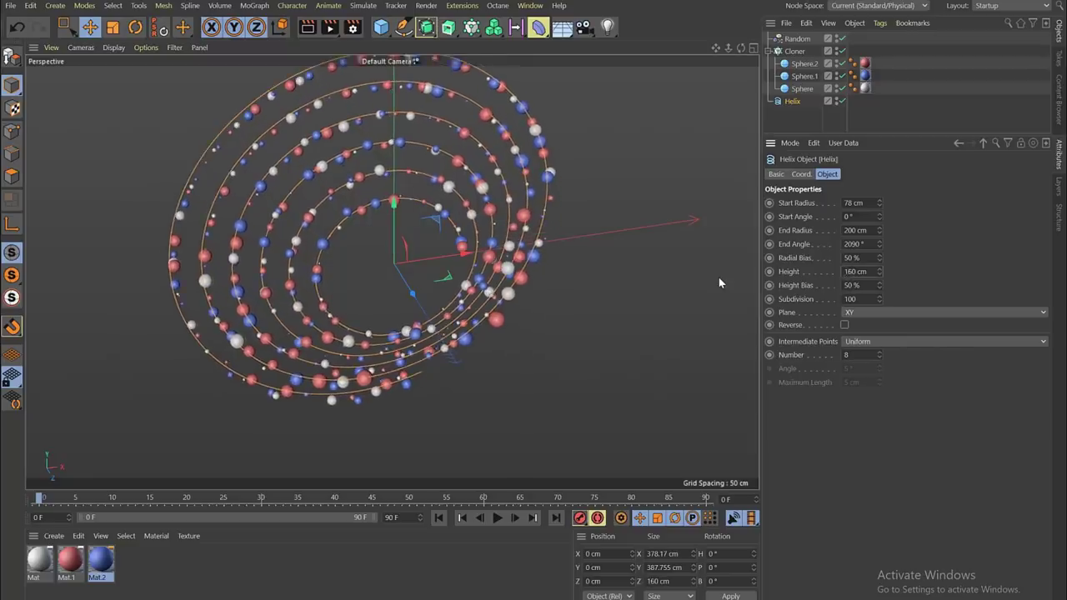
{"action": "left_click", "coordinate": [802, 124]}
Step: Set the Random effector's P.Y to 37 cm to scatter the spheres around the spiral, and collapse the Cloner's hierarchy
{"action": "scroll", "coordinate": [417, 209], "scroll_direction": "down", "scroll_amount": 4}
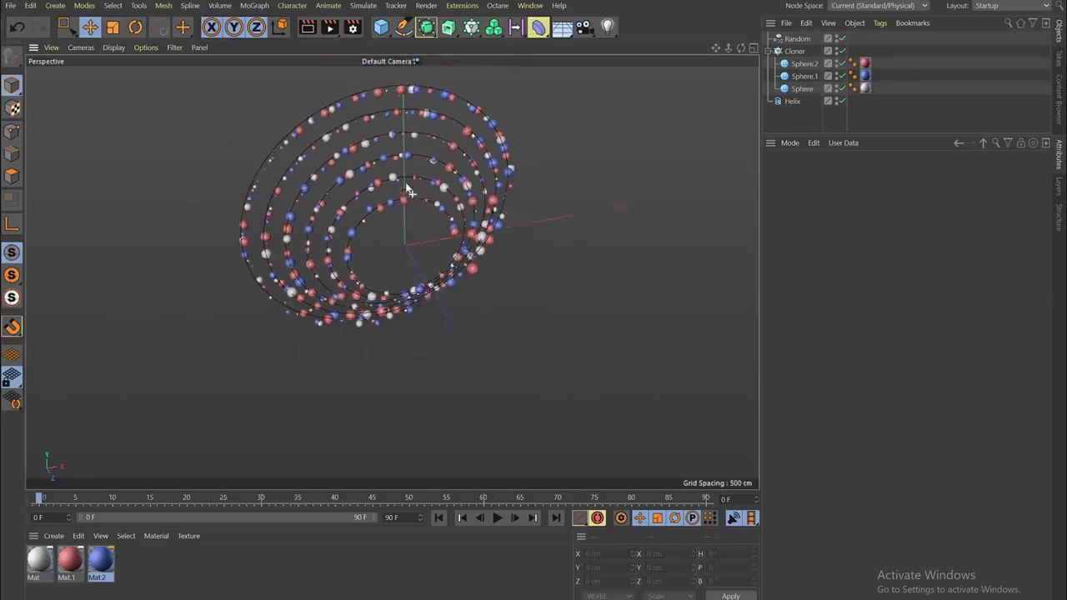
{"action": "left_click_drag", "start_coordinate": [400, 179], "coordinate": [482, 213], "text": "alt"}
{"action": "left_click", "coordinate": [797, 39]}
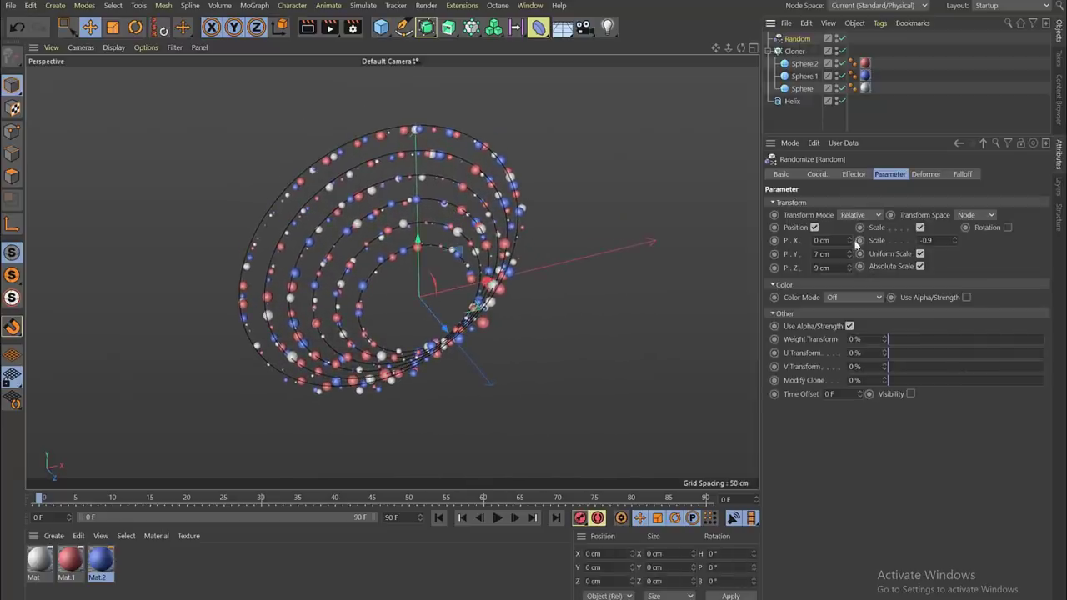
{"action": "left_click", "coordinate": [823, 253]}
{"action": "type", "text": "57"}
{"action": "key", "text": "Return"}
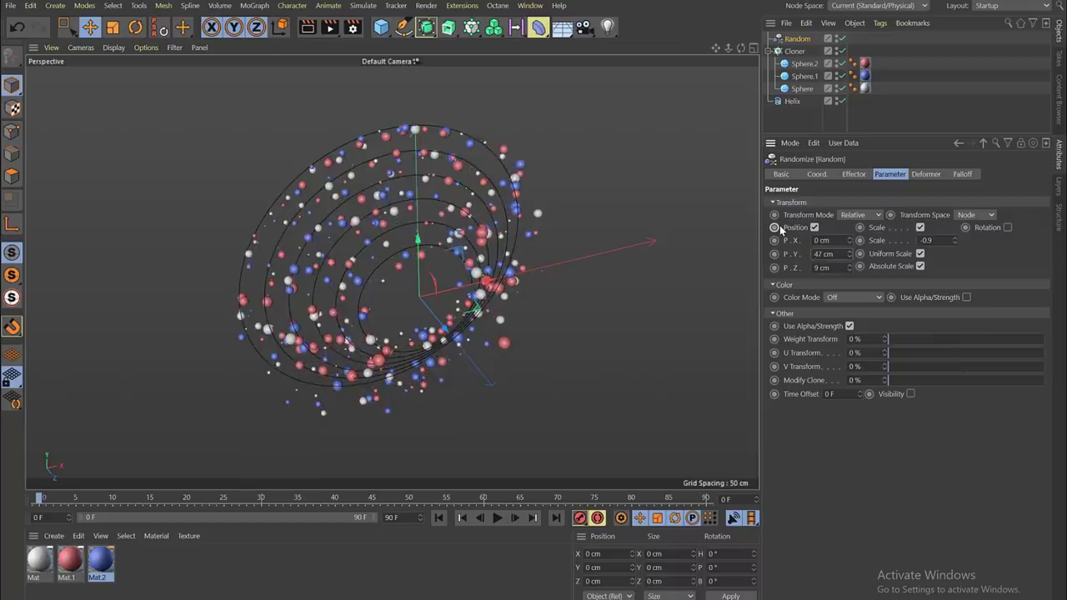
{"action": "key", "text": "Down"}
{"action": "key", "text": "Down"}
{"action": "key", "text": "Down"}
{"action": "key", "text": "Down"}
{"action": "key", "text": "Down"}
{"action": "key", "text": "Down"}
{"action": "key", "text": "Down"}
{"action": "key", "text": "Down"}
{"action": "key", "text": "Down"}
{"action": "key", "text": "Down"}
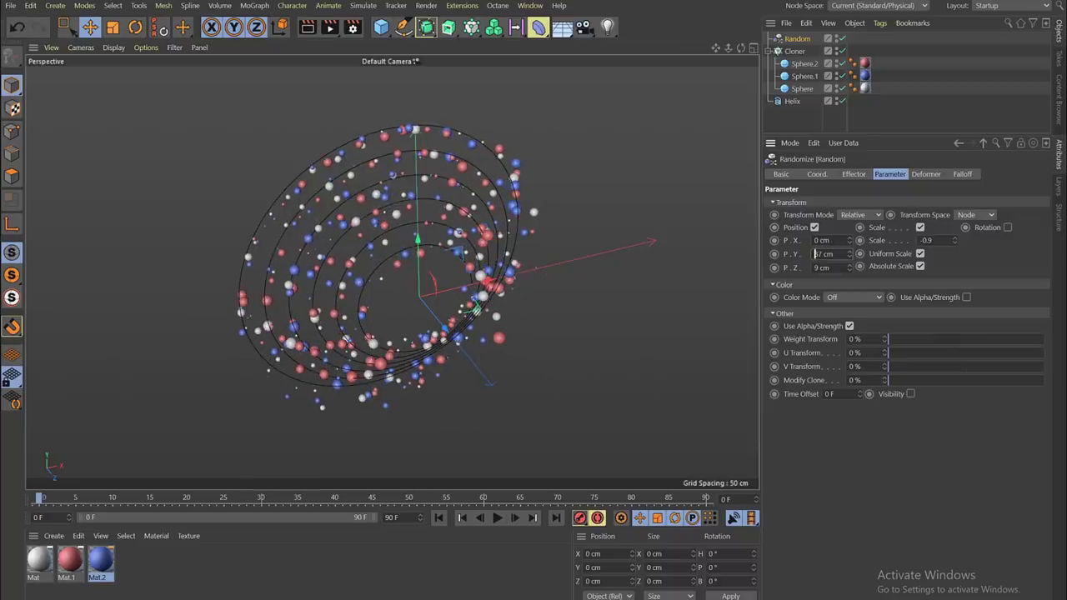
{"action": "left_click", "coordinate": [909, 107]}
{"action": "left_click_drag", "start_coordinate": [450, 317], "coordinate": [375, 312], "text": "alt"}
{"action": "left_click", "coordinate": [772, 50]}
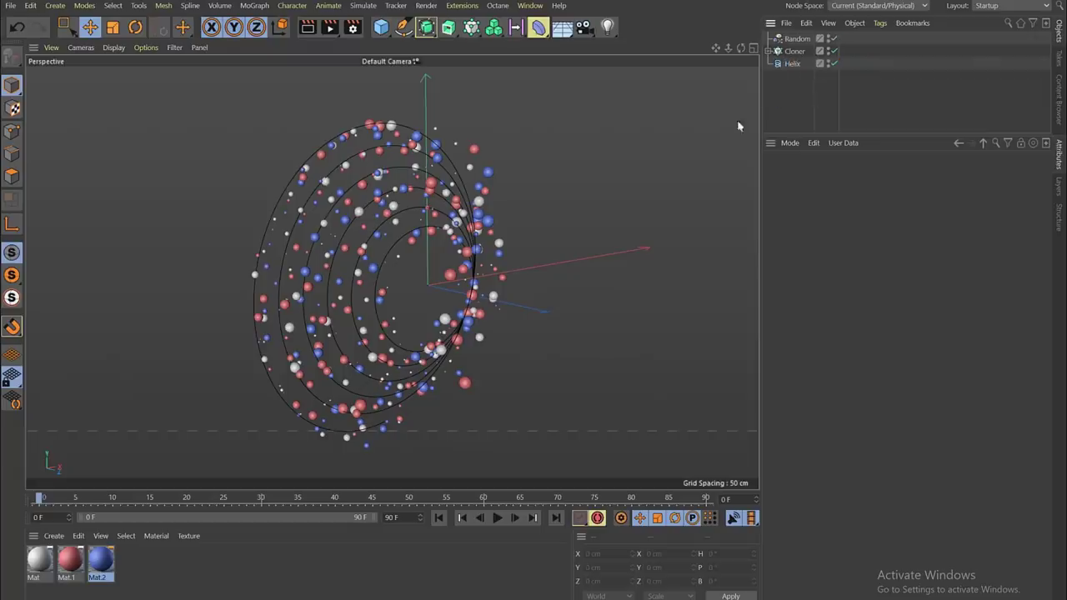
{"action": "left_click_drag", "start_coordinate": [421, 211], "coordinate": [401, 197], "text": "alt"}
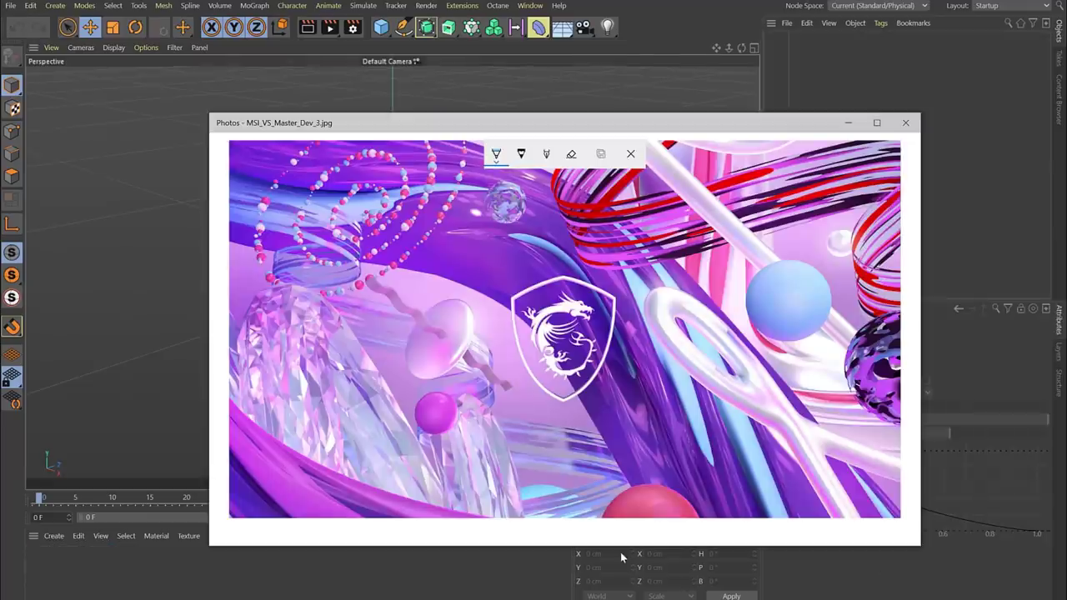
Step: Return from the reference image to Cinema 4D, add a Formula spline and show it in the Front view
{"action": "right_click", "coordinate": [621, 557]}
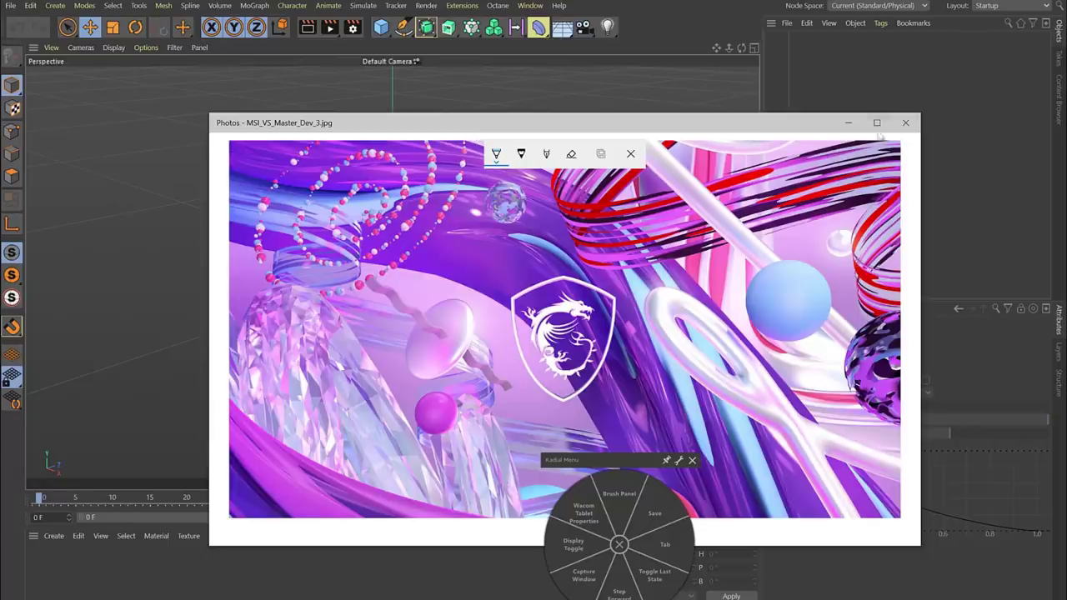
{"action": "left_click", "coordinate": [691, 460]}
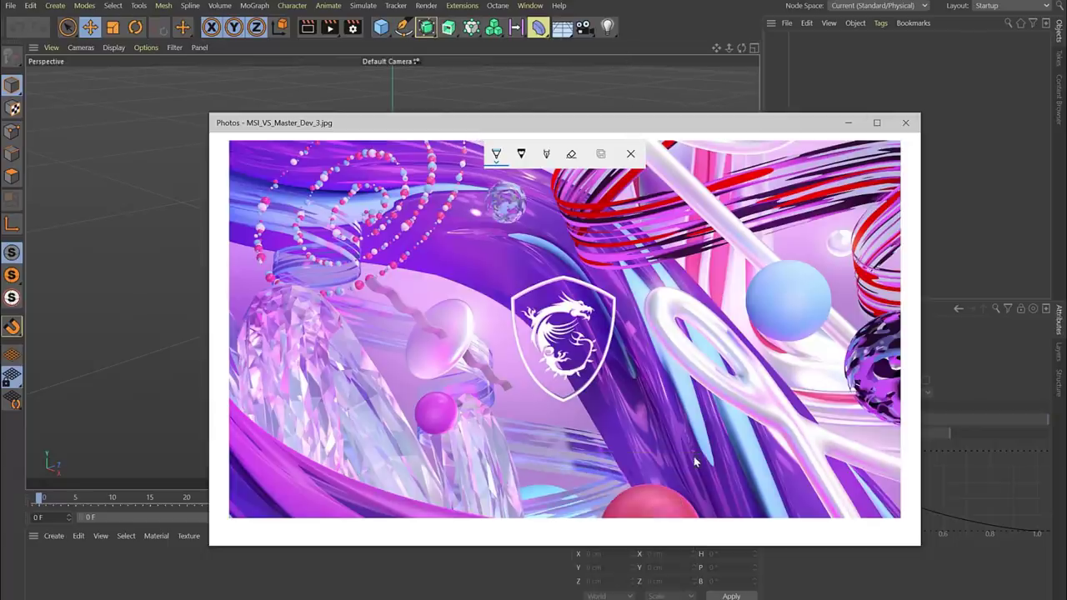
{"action": "left_click", "coordinate": [491, 49]}
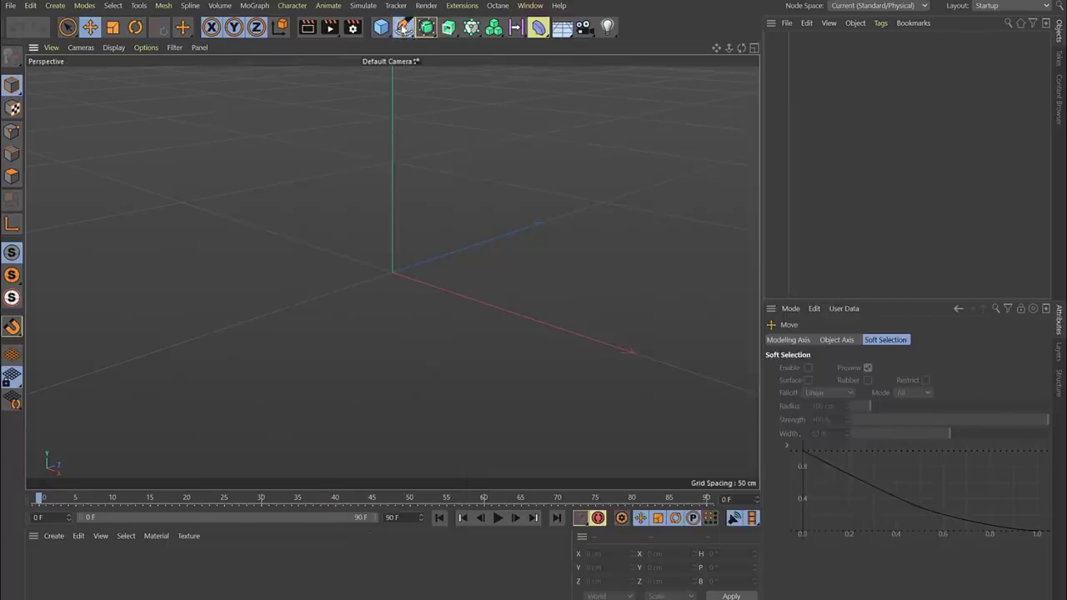
{"action": "left_click", "coordinate": [402, 27]}
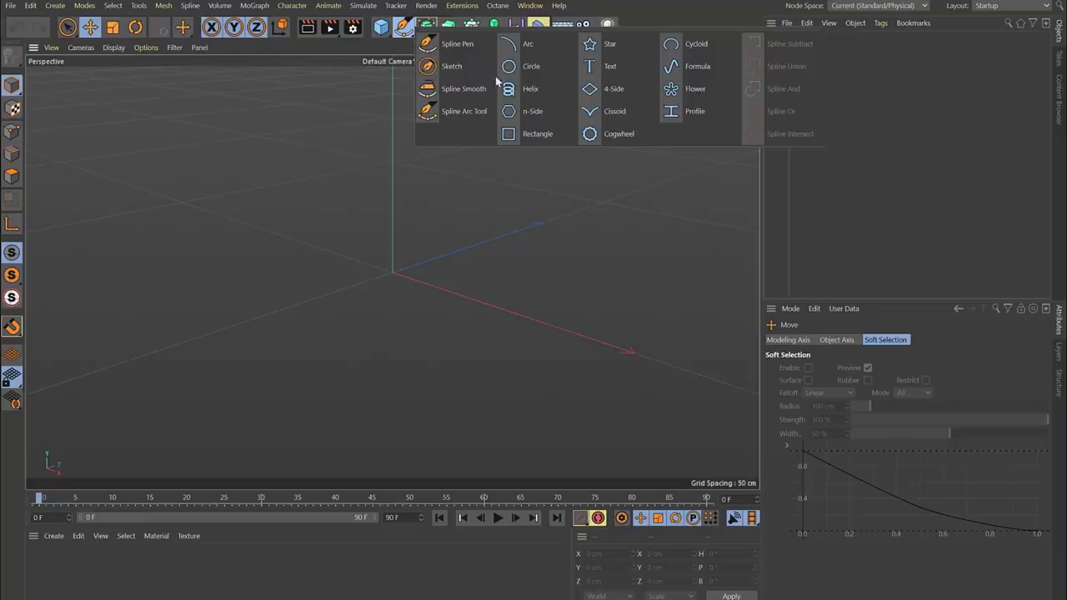
{"action": "left_click", "coordinate": [698, 67]}
{"action": "middle_click", "coordinate": [717, 186]}
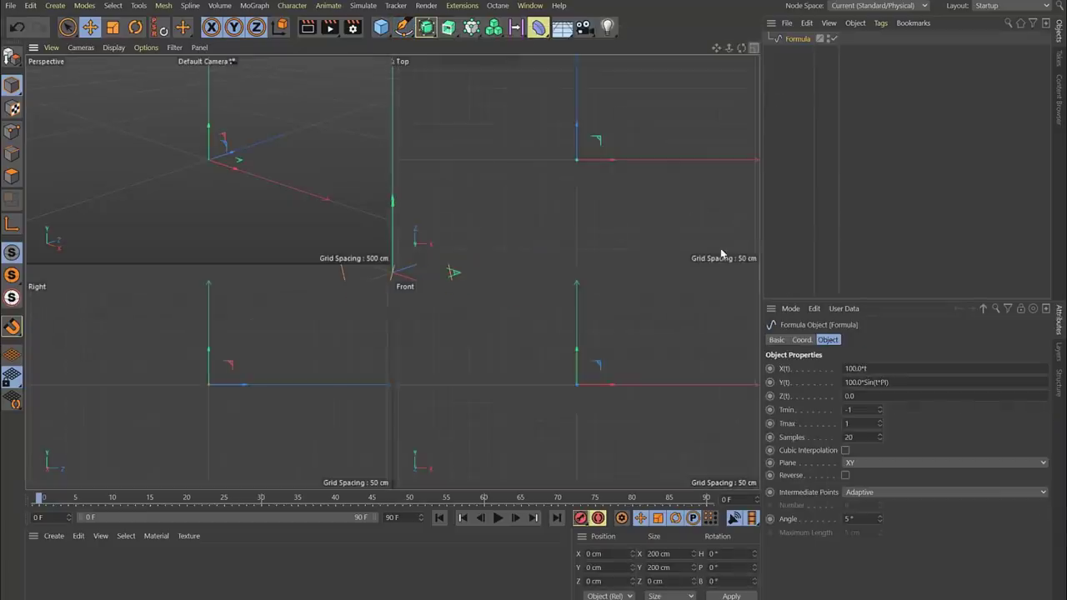
{"action": "left_click", "coordinate": [755, 272]}
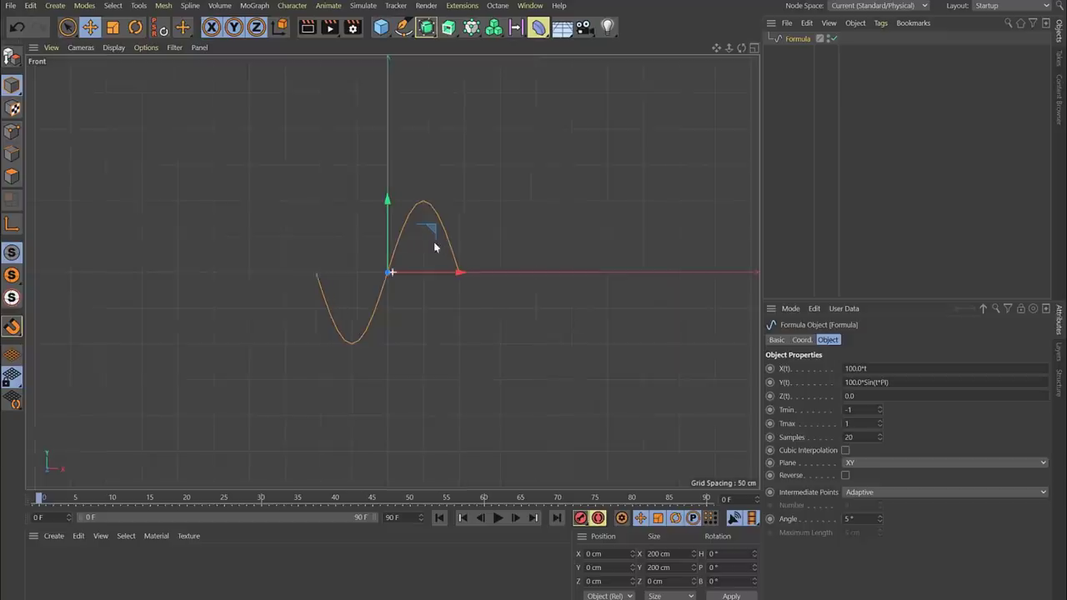
Step: Set the Formula spline's Tmax to 11 to extend the wave
{"action": "middle_click_drag", "start_coordinate": [418, 249], "coordinate": [297, 255], "text": "alt"}
{"action": "left_click", "coordinate": [860, 426]}
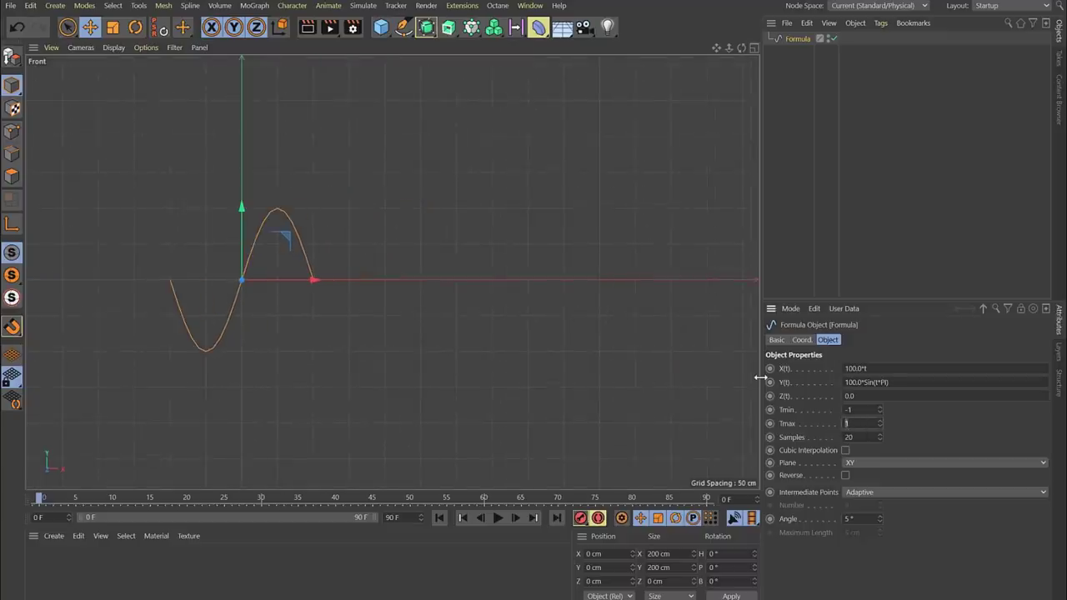
{"action": "type", "text": "1"}
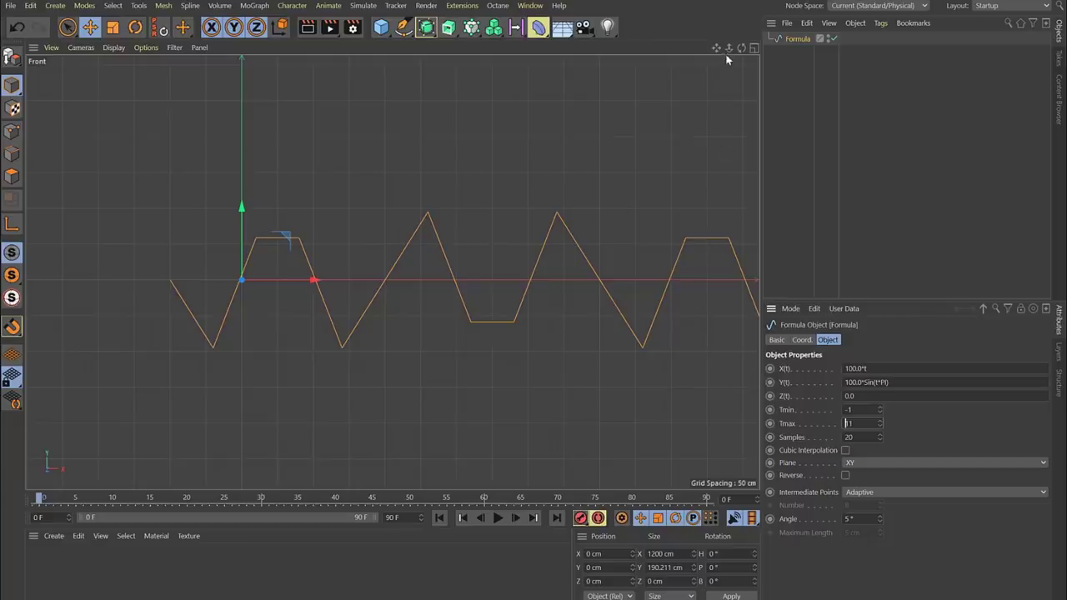
Step: Raise the Formula spline's Samples to 150 to smooth the wave
{"action": "left_click_drag", "start_coordinate": [728, 48], "coordinate": [392, 272]}
{"action": "scroll", "coordinate": [589, 208], "scroll_direction": "down", "scroll_amount": 10}
{"action": "right_click_drag", "start_coordinate": [501, 233], "coordinate": [557, 214], "text": "alt"}
{"action": "middle_click_drag", "start_coordinate": [557, 214], "coordinate": [379, 227], "text": "alt"}
{"action": "left_click_drag", "start_coordinate": [864, 436], "coordinate": [717, 411]}
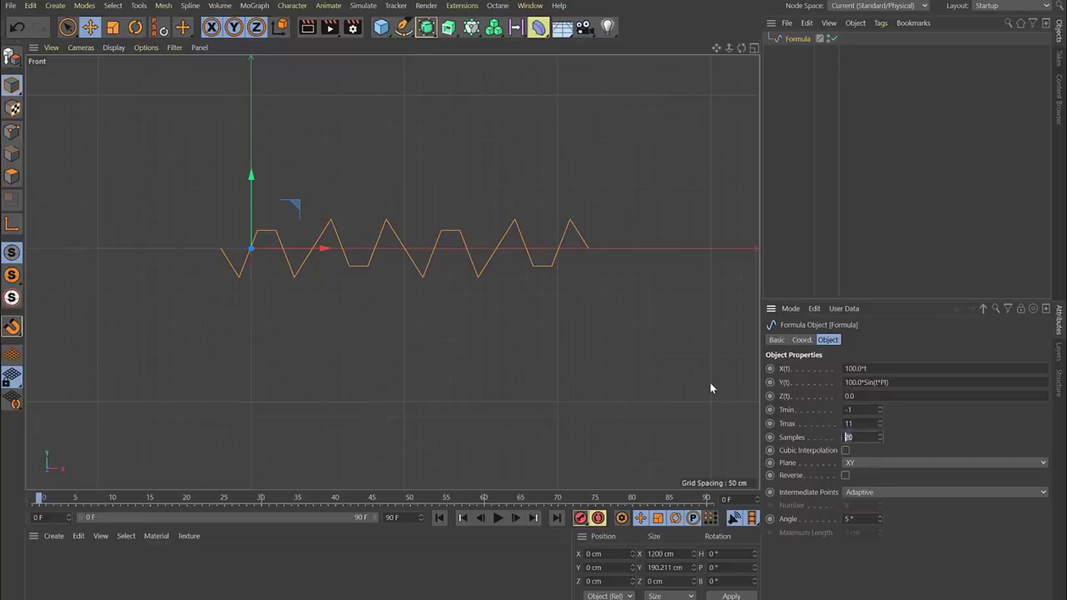
{"action": "key", "text": "shift+Up"}
{"action": "key", "text": "shift+Up"}
{"action": "key", "text": "shift+Up"}
{"action": "key", "text": "shift+Up"}
{"action": "key", "text": "shift+Up"}
{"action": "key", "text": "shift+Up"}
{"action": "key", "text": "shift+Up"}
{"action": "key", "text": "shift+Up"}
{"action": "key", "text": "shift+Up"}
{"action": "key", "text": "shift+Up"}
{"action": "key", "text": "shift+Up"}
{"action": "key", "text": "shift+Up"}
{"action": "key", "text": "shift+Up"}
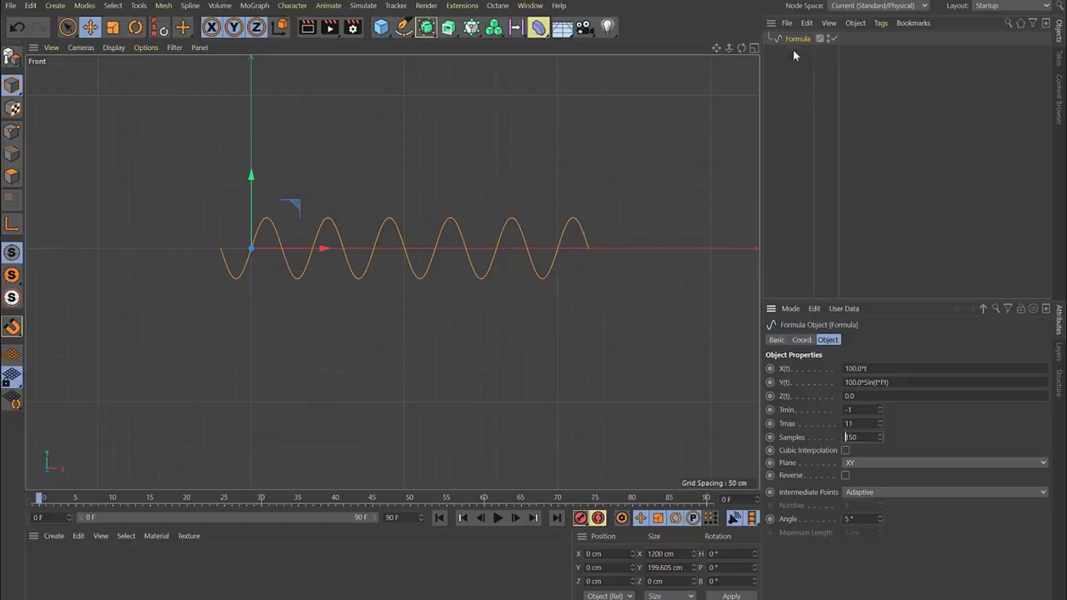
Step: Make the Formula spline editable and scale it down vertically to a Y size of about 37.5 cm
{"action": "left_click", "coordinate": [12, 57]}
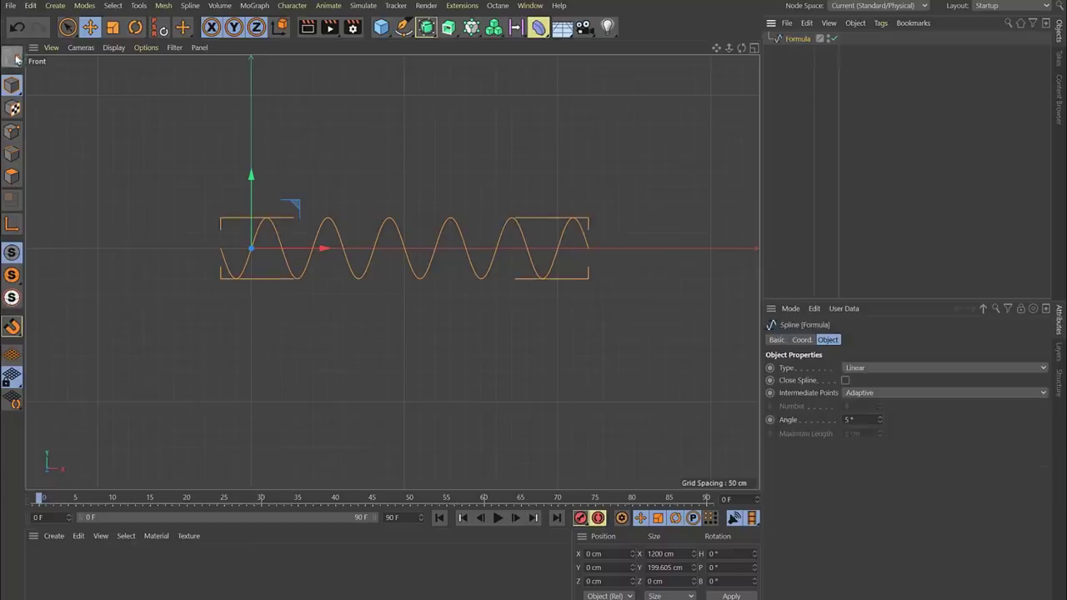
{"action": "left_click", "coordinate": [113, 27]}
{"action": "left_click", "coordinate": [124, 112]}
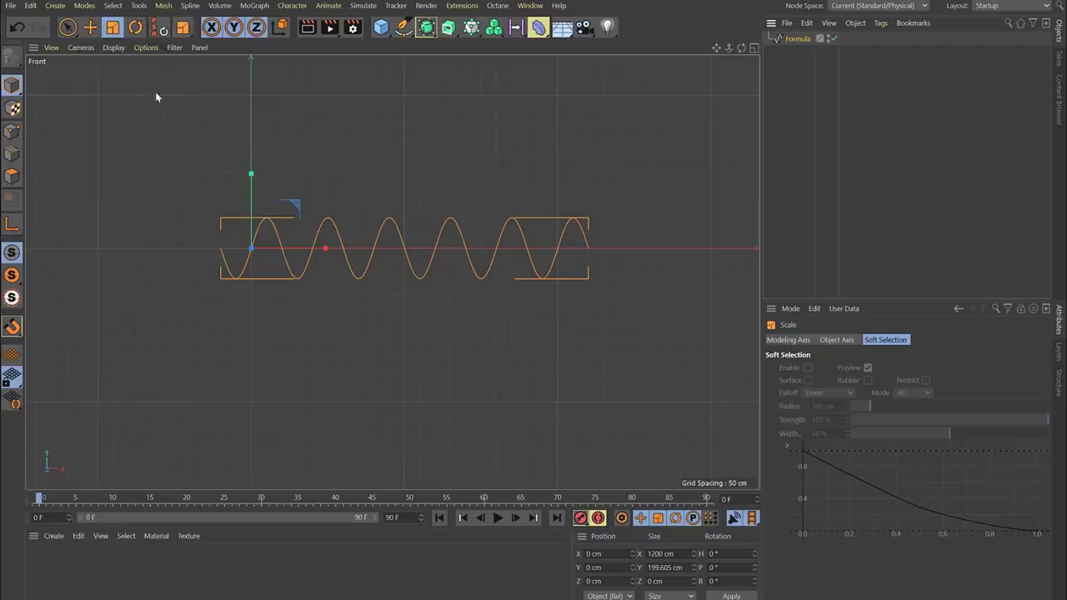
{"action": "left_click_drag", "start_coordinate": [251, 176], "coordinate": [250, 238]}
{"action": "left_click", "coordinate": [91, 28]}
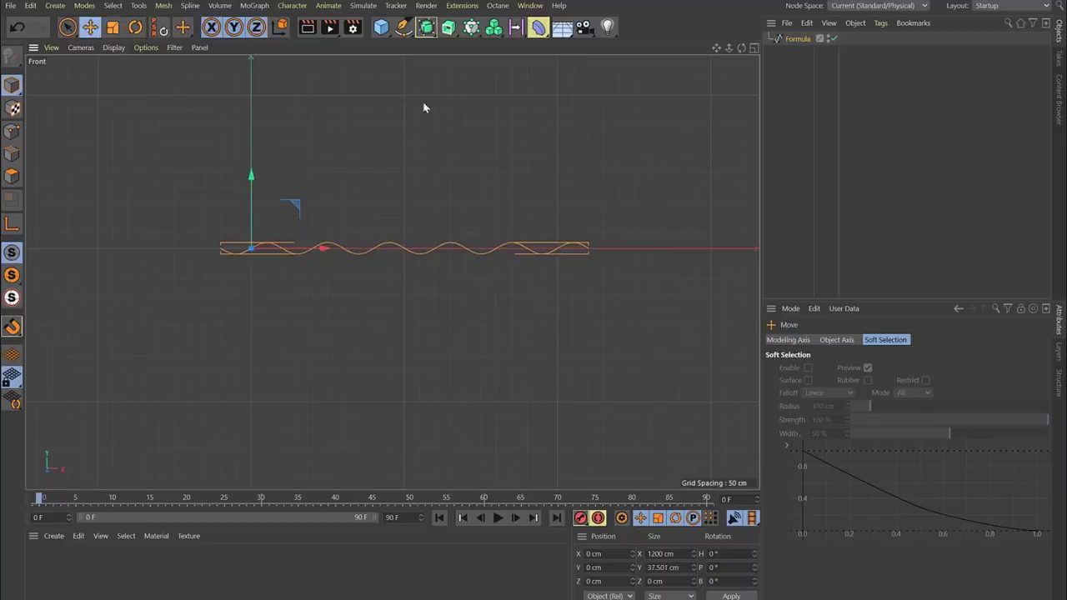
Step: In the Perspective view, wrap the wave spline in a Sweep and add a Rectangle spline above it as the profile
{"action": "left_click", "coordinate": [754, 48]}
{"action": "left_click", "coordinate": [385, 48]}
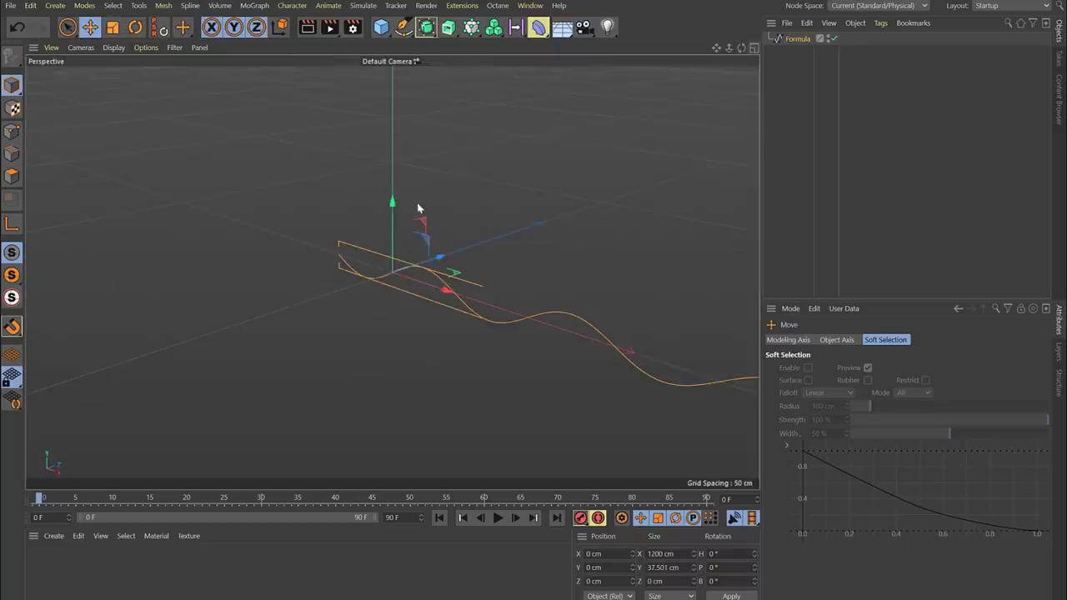
{"action": "scroll", "coordinate": [417, 257], "scroll_direction": "down", "scroll_amount": 3}
{"action": "middle_click_drag", "start_coordinate": [423, 248], "coordinate": [281, 219], "text": "alt"}
{"action": "left_click_drag", "start_coordinate": [282, 223], "coordinate": [415, 209], "text": "alt"}
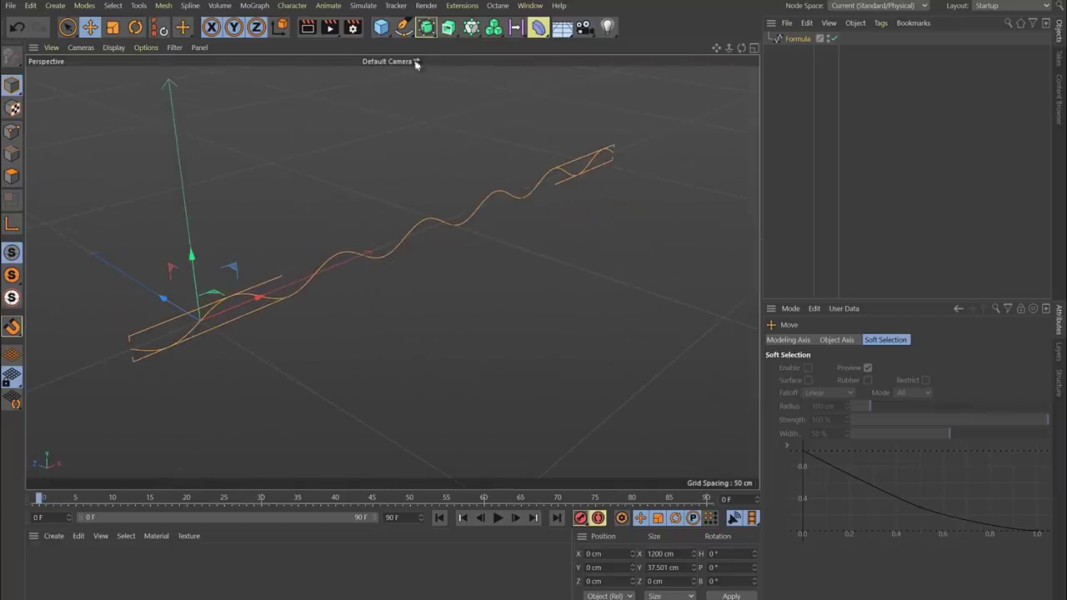
{"action": "left_click", "coordinate": [448, 27]}
{"action": "left_click", "coordinate": [496, 113], "text": "alt"}
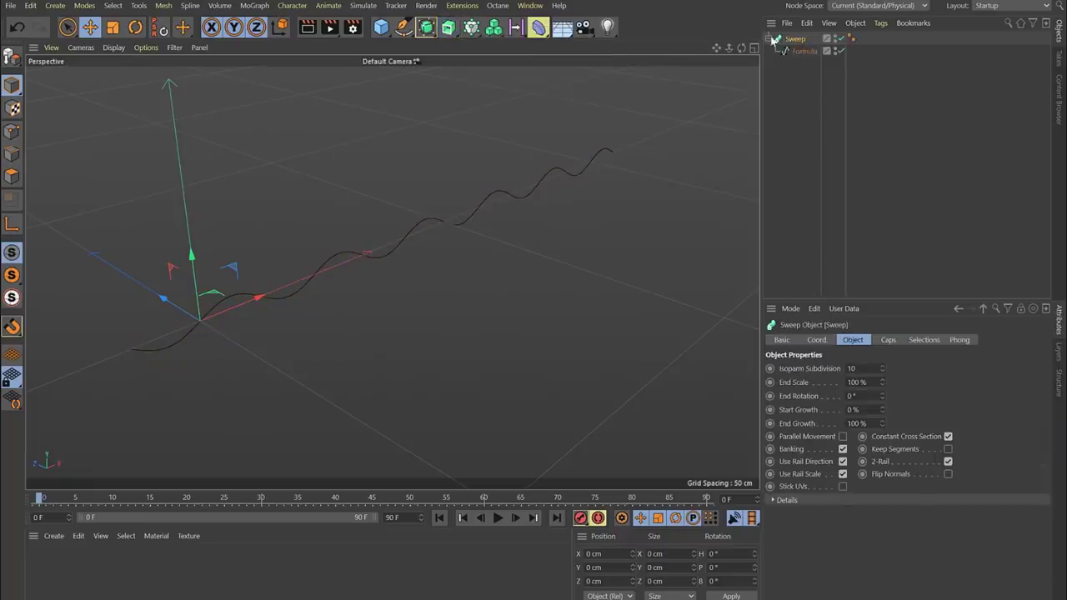
{"action": "left_click", "coordinate": [404, 27]}
{"action": "left_click", "coordinate": [528, 135]}
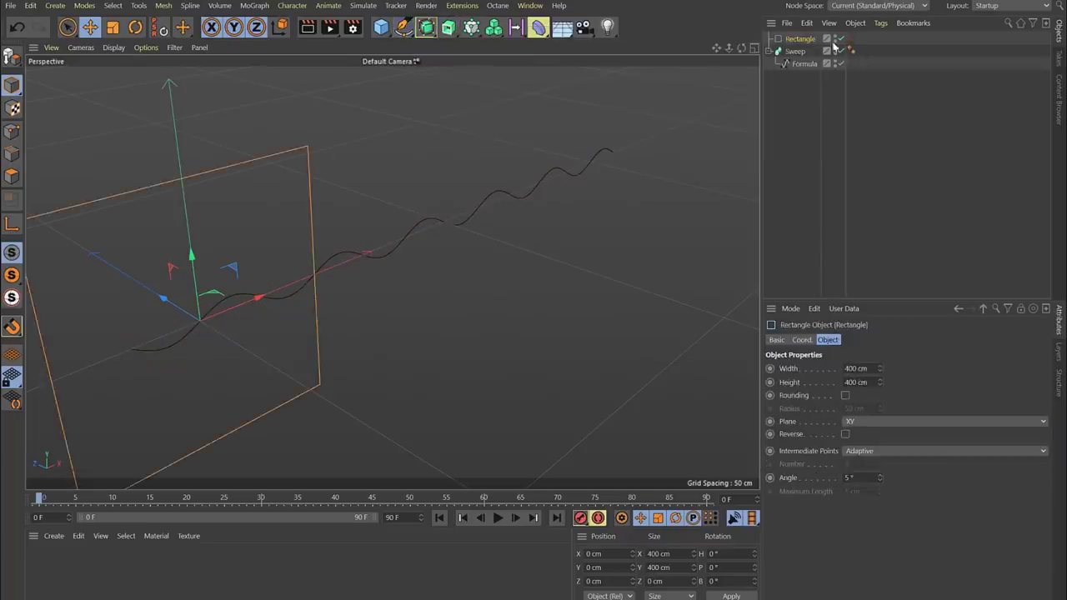
{"action": "mouse_move", "coordinate": [799, 39]}
{"action": "left_mouse_down"}
{"action": "mouse_move", "coordinate": [805, 58]}
{"action": "mouse_move", "coordinate": [799, 51]}
{"action": "left_mouse_up"}
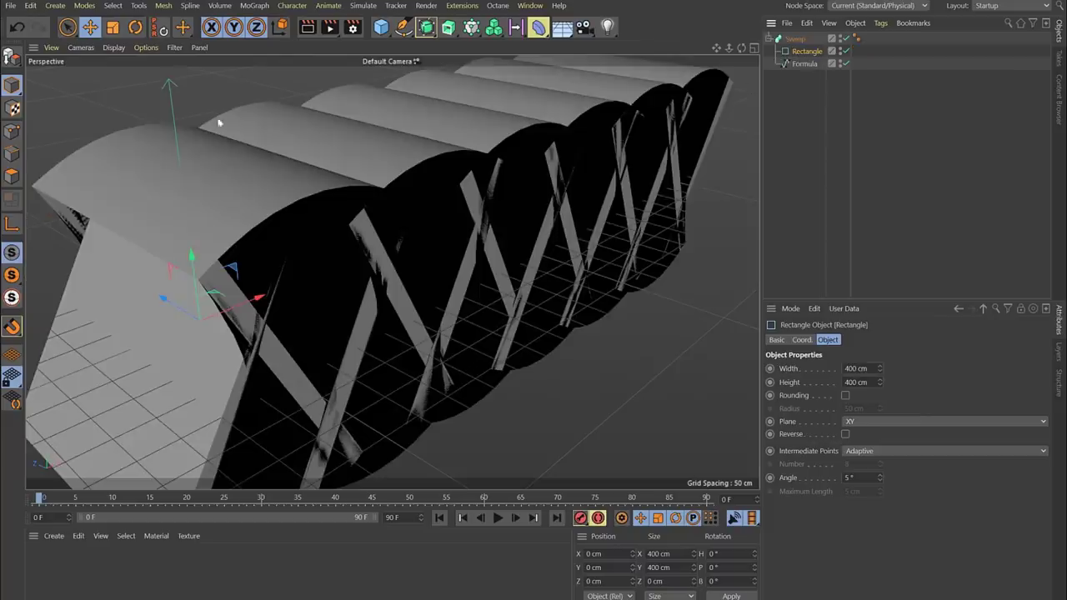
Step: Scale the Rectangle profile down uniformly to about 72.667 cm
{"action": "left_click", "coordinate": [112, 26]}
{"action": "mouse_move", "coordinate": [479, 156]}
{"action": "left_mouse_down"}
{"action": "mouse_move", "coordinate": [317, 238]}
{"action": "mouse_move", "coordinate": [191, 325]}
{"action": "left_mouse_up"}
{"action": "left_click", "coordinate": [807, 51]}
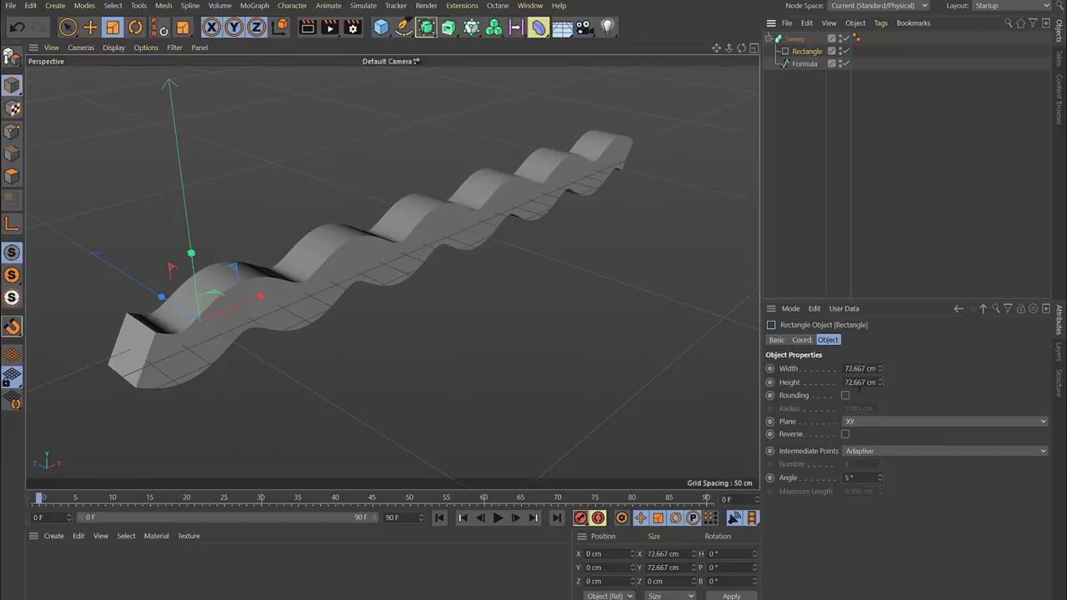
Step: Reduce the Rectangle's Width to 18.667 cm to flatten the wavy strip
{"action": "left_click", "coordinate": [857, 370]}
{"action": "key", "text": "Down"}
{"action": "key", "text": "Down"}
{"action": "key", "text": "Down"}
{"action": "key", "text": "Down"}
{"action": "key", "text": "shift+Down"}
{"action": "key", "text": "shift+Down"}
{"action": "key", "text": "shift+Down"}
{"action": "key", "text": "shift+Down"}
{"action": "key", "text": "shift+Down"}
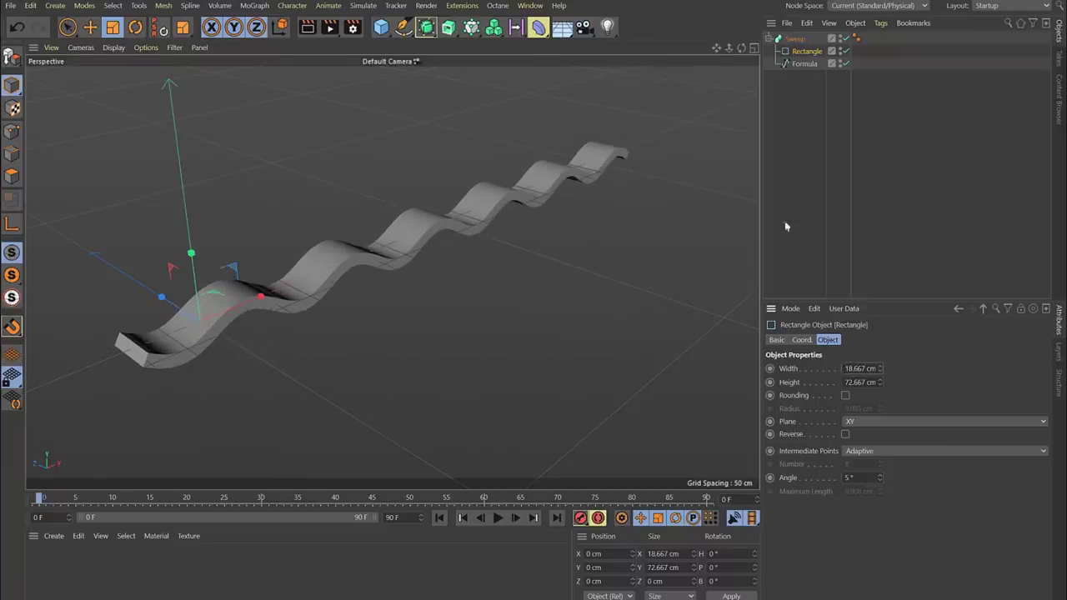
Step: Enable Rounding on the Rectangle and reduce its Radius to 4.083 cm
{"action": "left_click", "coordinate": [845, 395]}
{"action": "left_click", "coordinate": [856, 408]}
{"action": "key", "text": "Down"}
{"action": "key", "text": "Down"}
{"action": "key", "text": "Down"}
{"action": "key", "text": "Down"}
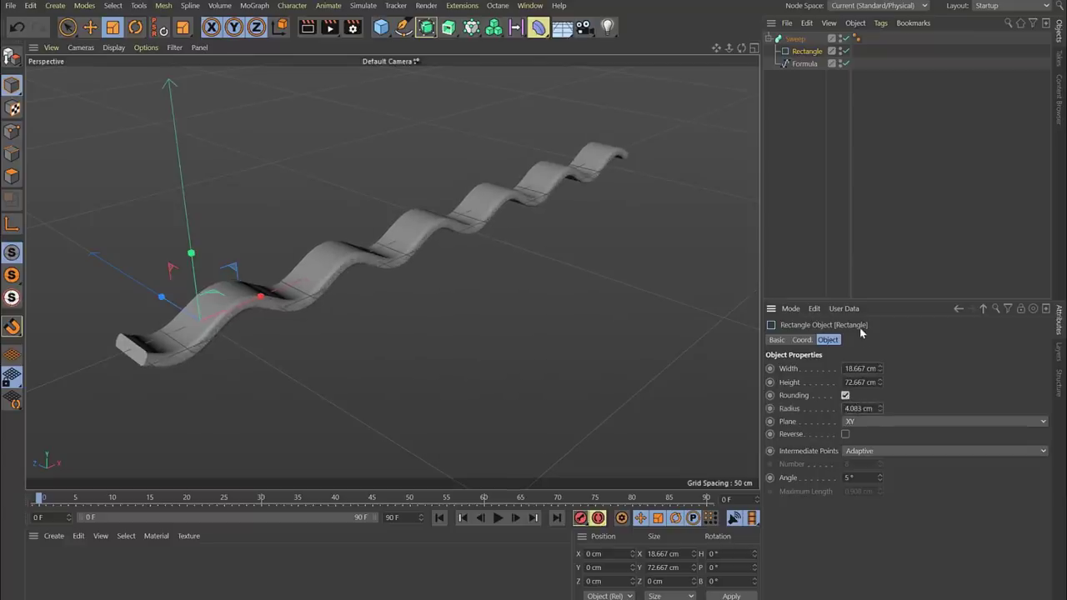
Step: Collapse the Sweep's hierarchy, deselect it and inspect the wavy strip from several angles
{"action": "left_click", "coordinate": [769, 39]}
{"action": "left_click", "coordinate": [820, 126]}
{"action": "left_click_drag", "start_coordinate": [644, 217], "coordinate": [403, 179], "text": "alt"}
{"action": "left_click_drag", "start_coordinate": [385, 258], "coordinate": [407, 317], "text": "alt"}
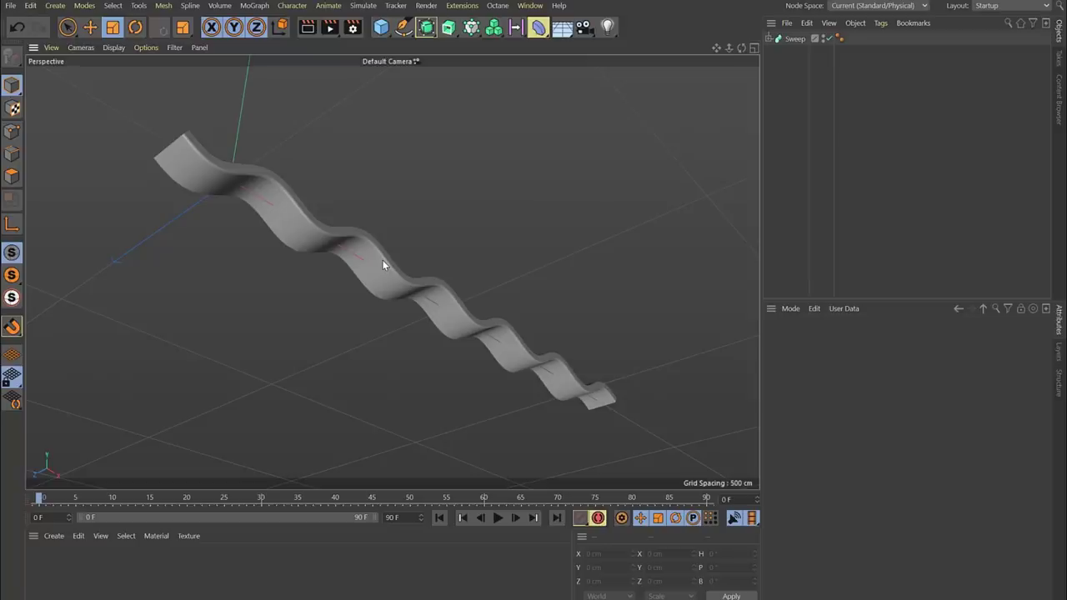
{"action": "mouse_move", "coordinate": [312, 243]}
{"action": "left_mouse_down", "text": "alt"}
{"action": "mouse_move", "coordinate": [369, 267]}
{"action": "mouse_move", "coordinate": [347, 274]}
{"action": "mouse_move", "coordinate": [341, 328]}
{"action": "mouse_move", "coordinate": [359, 269]}
{"action": "mouse_move", "coordinate": [345, 288]}
{"action": "mouse_move", "coordinate": [412, 347]}
{"action": "left_mouse_up", "text": "alt"}
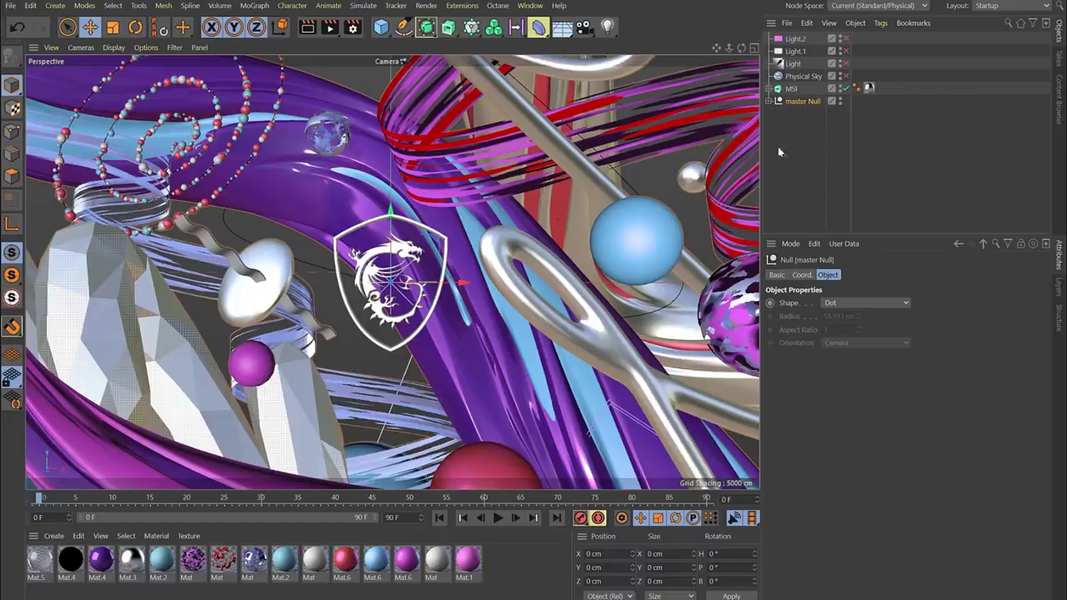
Step: In the composed scene with the shield logo, review the Render Settings' output size and active effects
{"action": "left_click", "coordinate": [352, 27]}
{"action": "left_click_drag", "start_coordinate": [458, 25], "coordinate": [579, 176]}
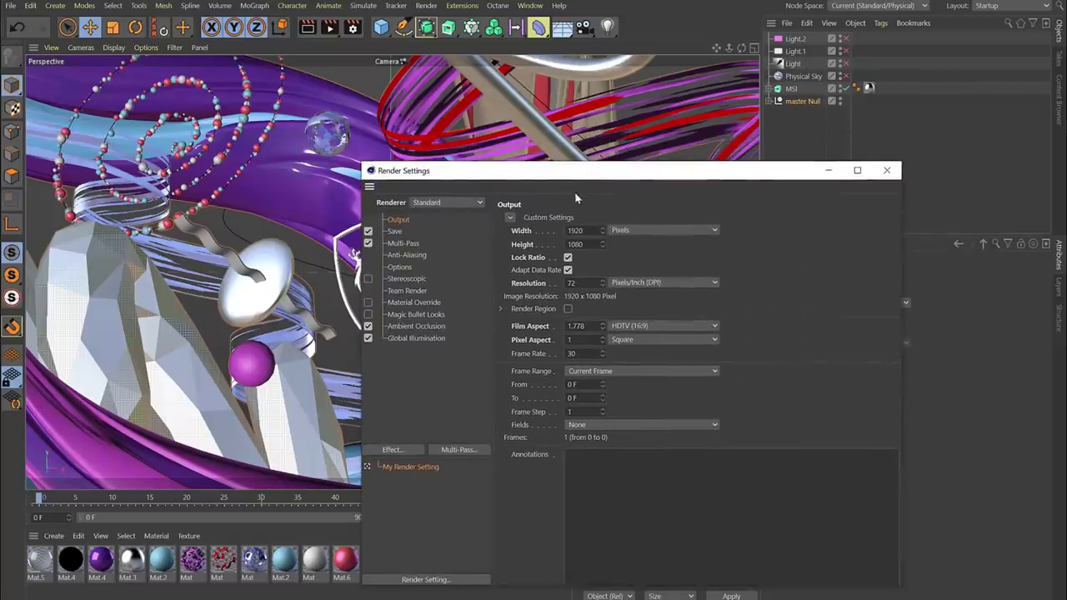
{"action": "left_click", "coordinate": [887, 170]}
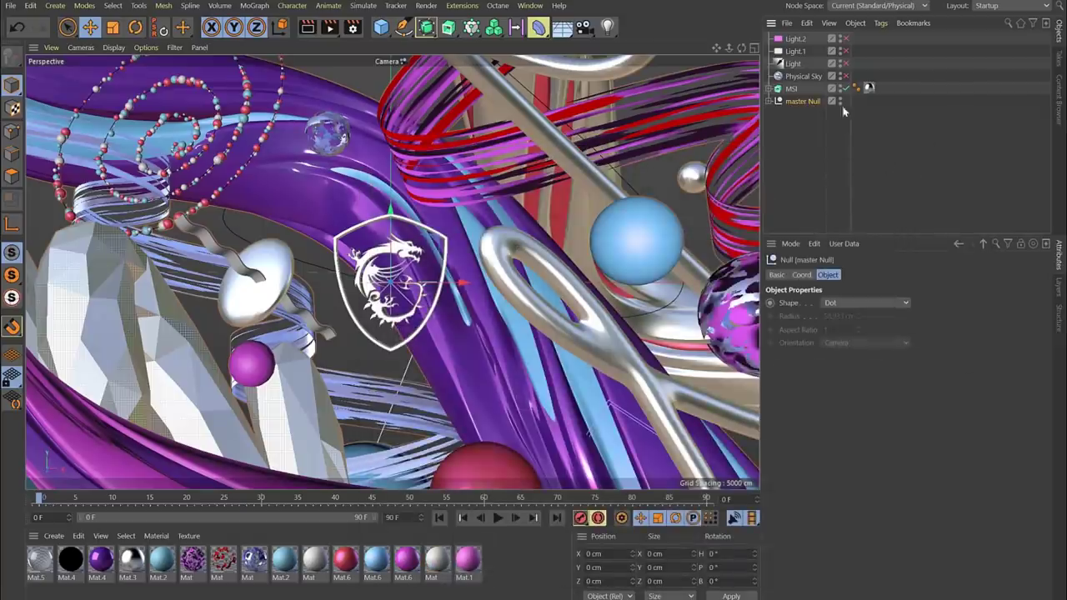
Step: Select the Physical Sky and enable it to light the scene
{"action": "left_click", "coordinate": [803, 77]}
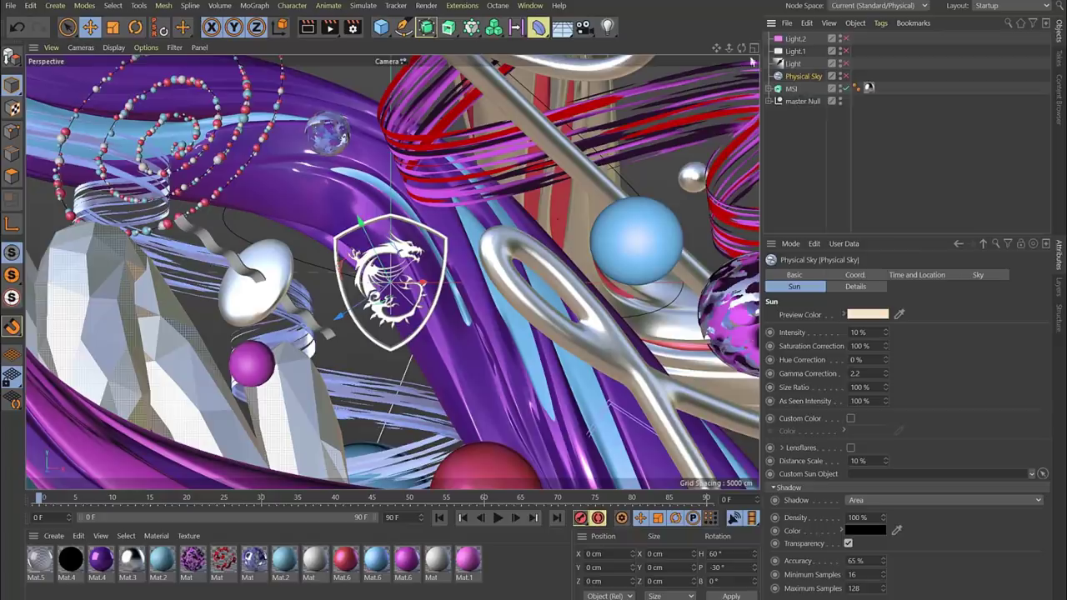
{"action": "left_click", "coordinate": [561, 27]}
{"action": "left_click", "coordinate": [846, 76]}
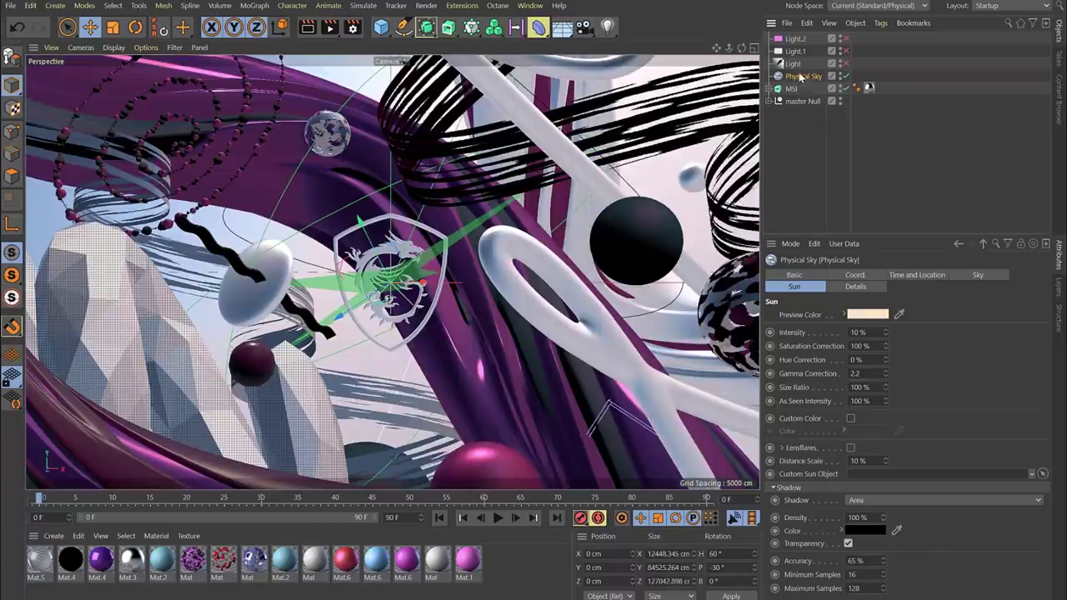
Step: Preview the sky lighting in an Interactive Render Region fitted around the shield logo, adjusting its quality, and turn the region off
{"action": "left_click", "coordinate": [329, 28]}
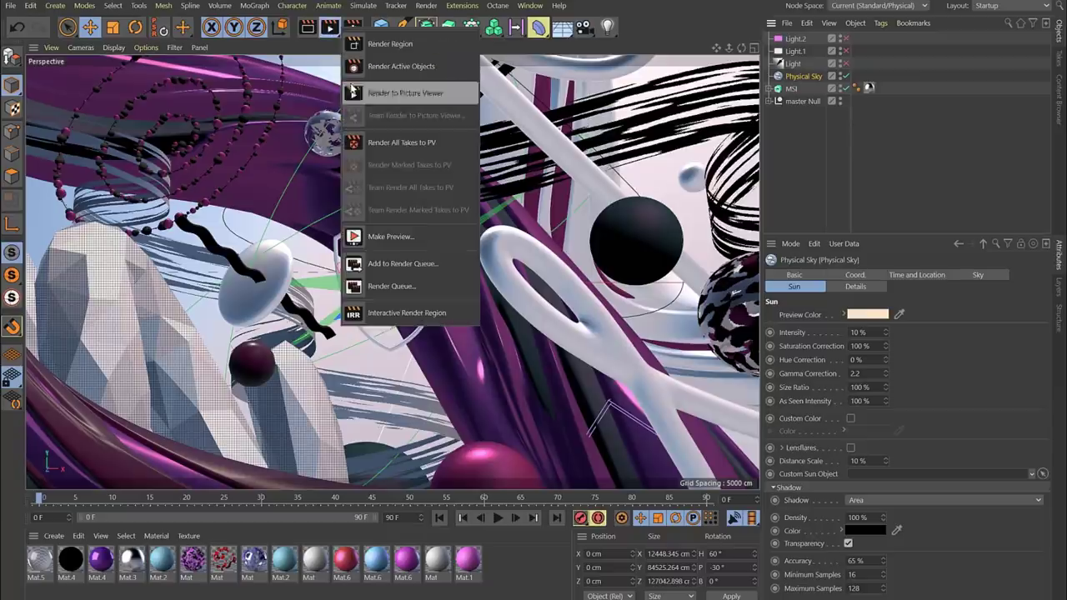
{"action": "left_click", "coordinate": [382, 314]}
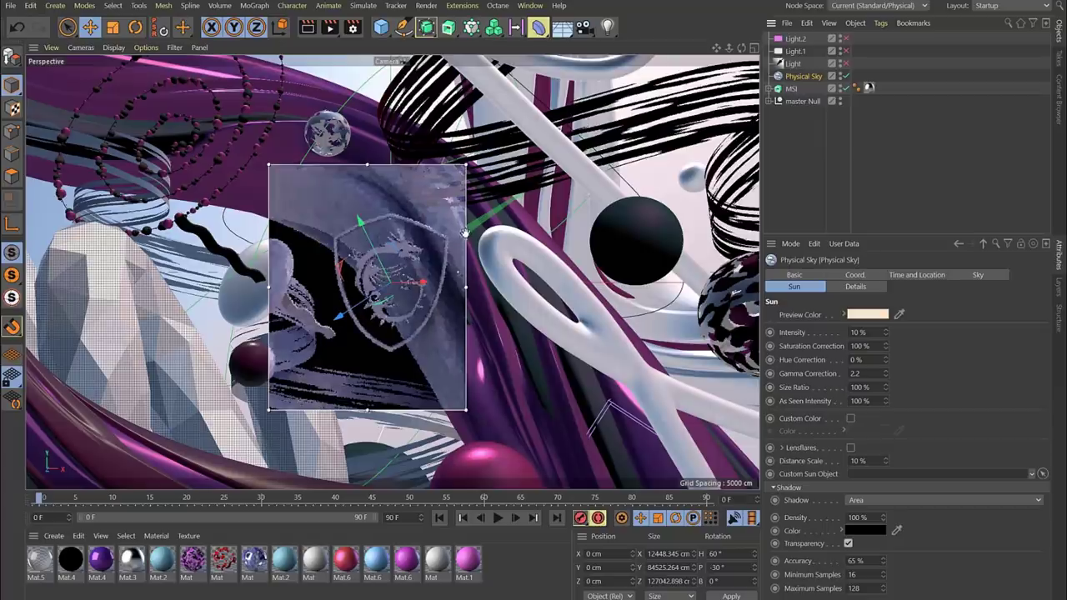
{"action": "left_click", "coordinate": [460, 276]}
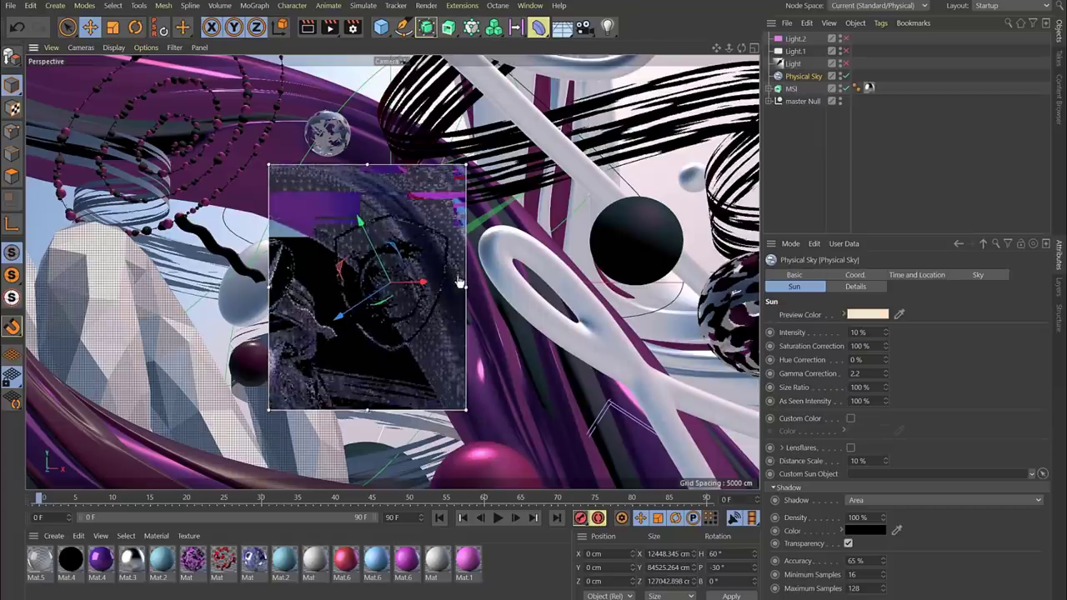
{"action": "left_click_drag", "start_coordinate": [459, 277], "coordinate": [458, 360]}
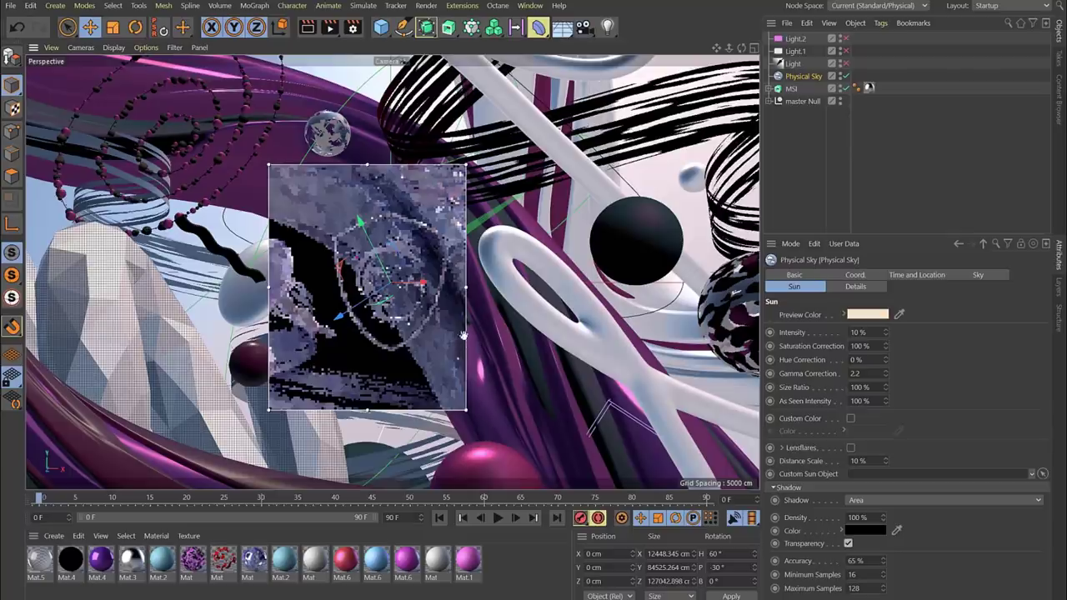
{"action": "left_click_drag", "start_coordinate": [268, 410], "coordinate": [328, 380]}
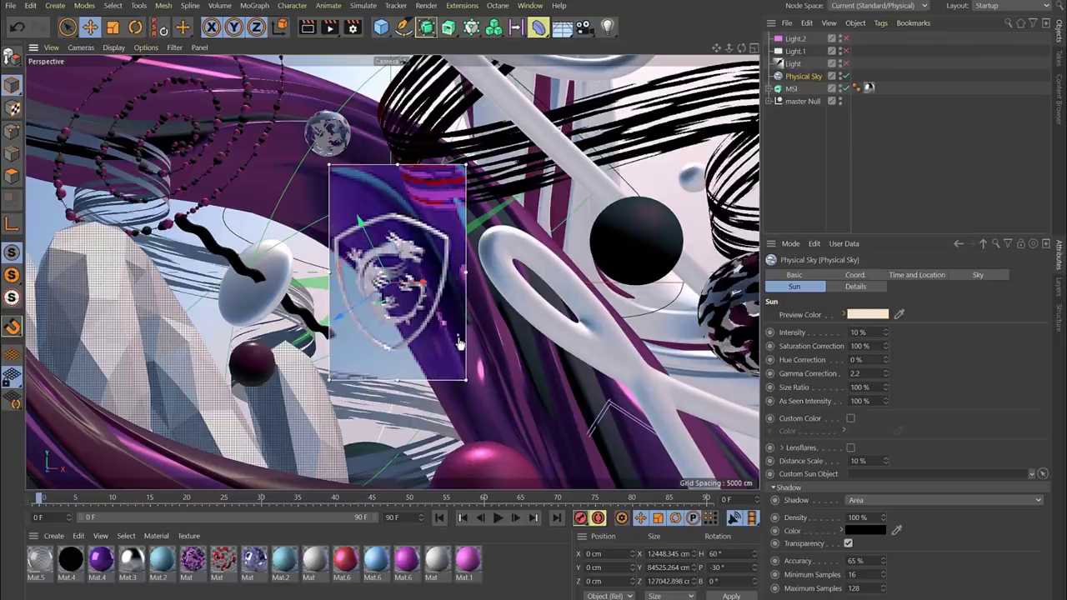
{"action": "left_click_drag", "start_coordinate": [458, 338], "coordinate": [459, 247]}
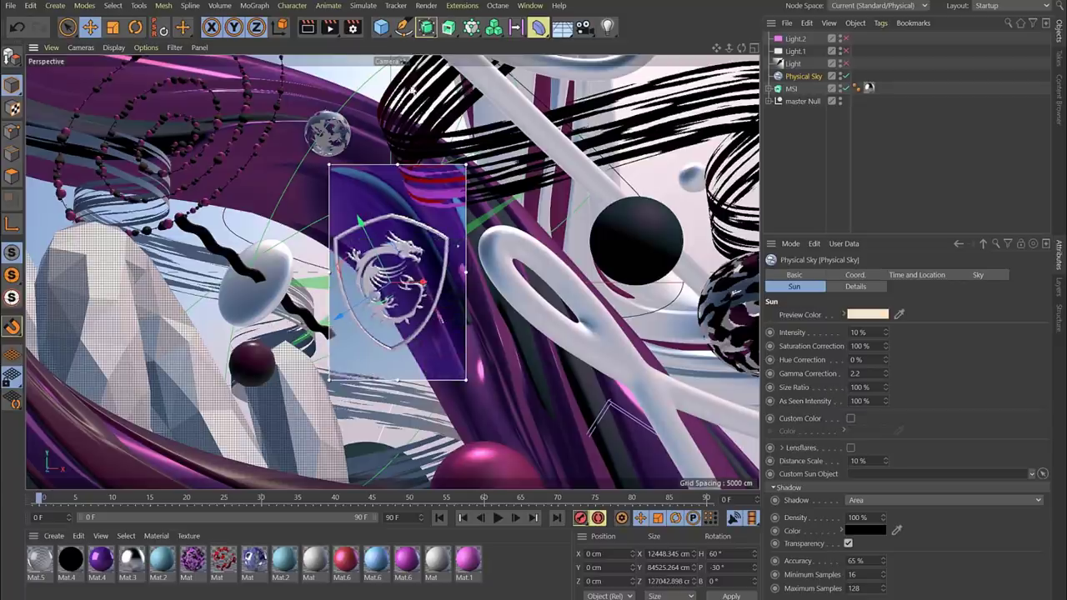
{"action": "left_click", "coordinate": [330, 27]}
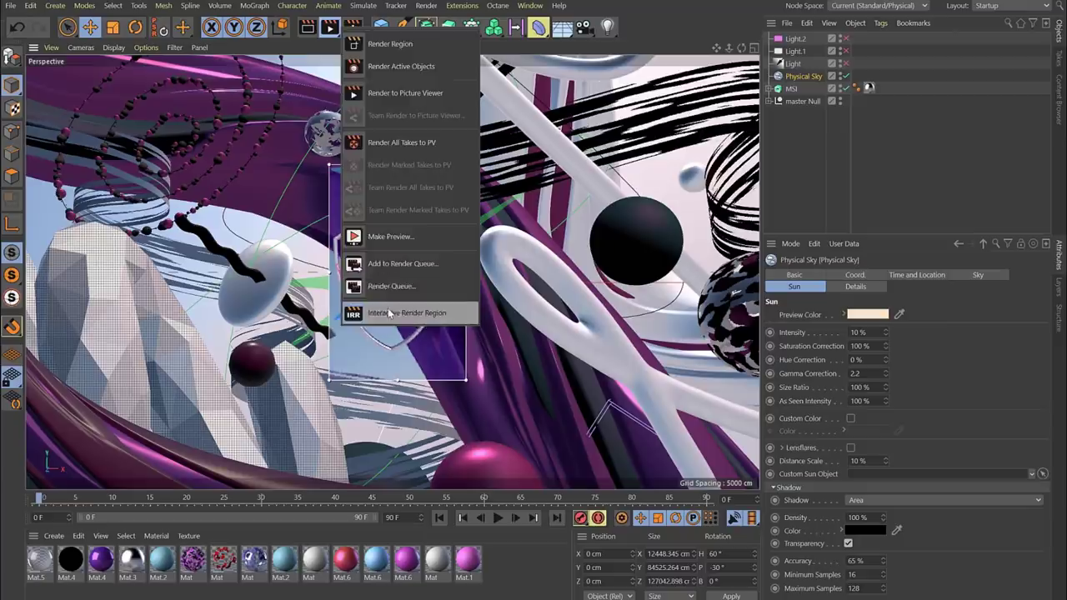
{"action": "left_click", "coordinate": [389, 313]}
Step: Enable the infinite light named Light
{"action": "left_click", "coordinate": [793, 63]}
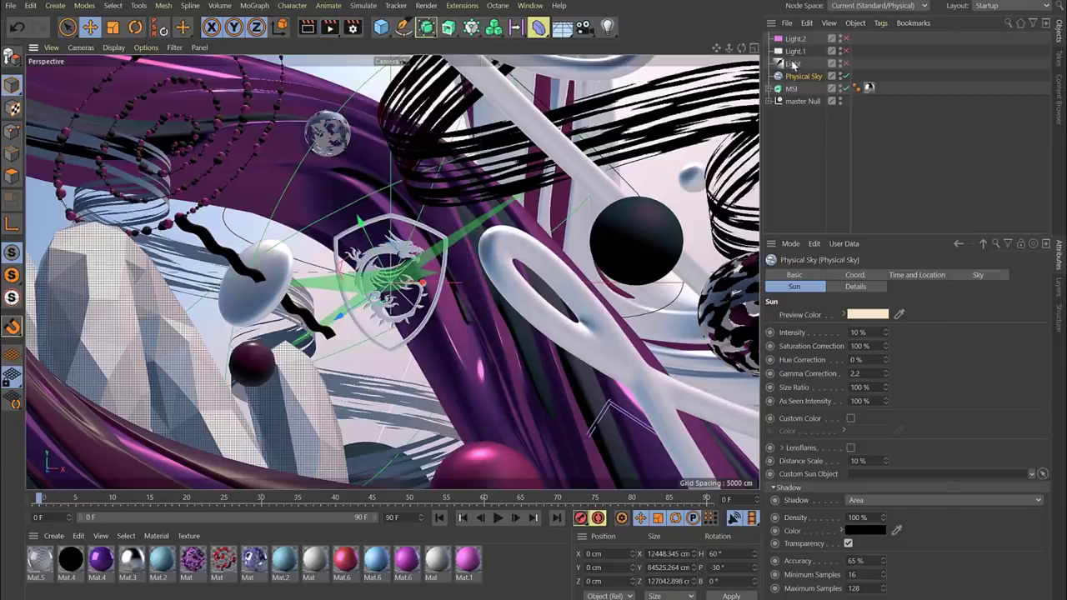
{"action": "left_click", "coordinate": [846, 64]}
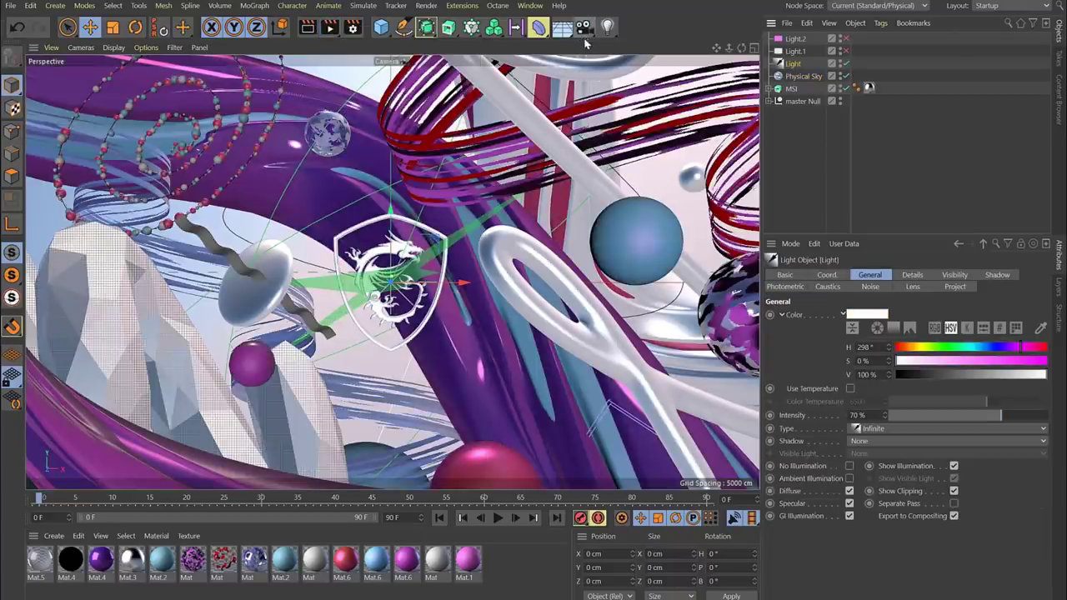
{"action": "left_click", "coordinate": [608, 27]}
Step: Examine the placement of the area lights Light.1 and Light.2 in the Top view and return to the camera view
{"action": "left_click", "coordinate": [823, 51]}
{"action": "left_click", "coordinate": [754, 48]}
{"action": "middle_click", "coordinate": [496, 197]}
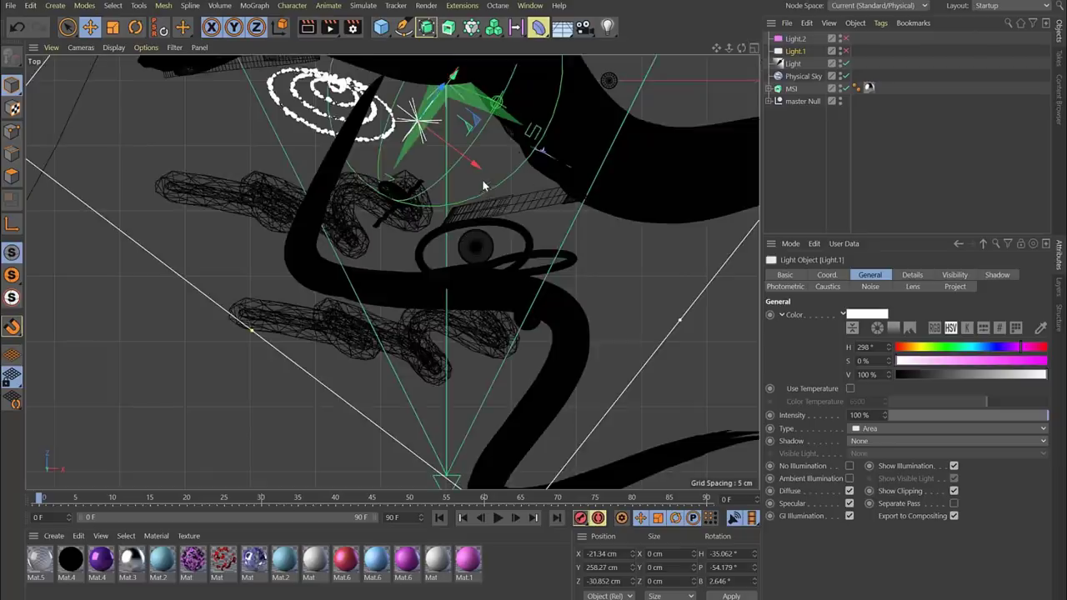
{"action": "right_click_drag", "start_coordinate": [482, 185], "coordinate": [421, 209], "text": "alt"}
{"action": "middle_click_drag", "start_coordinate": [492, 147], "coordinate": [381, 240], "text": "alt"}
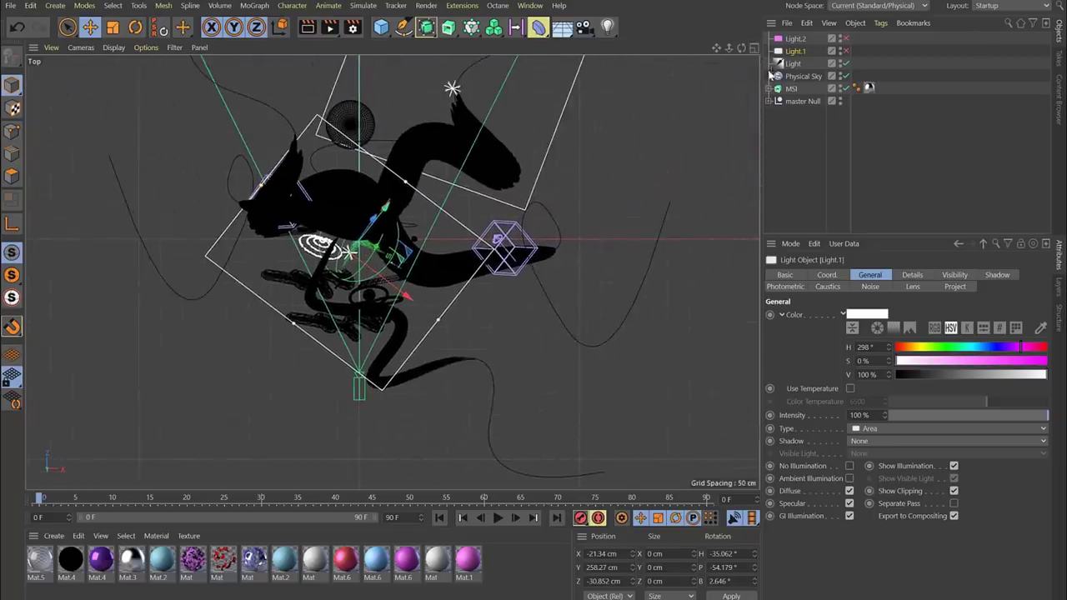
{"action": "left_click", "coordinate": [794, 39]}
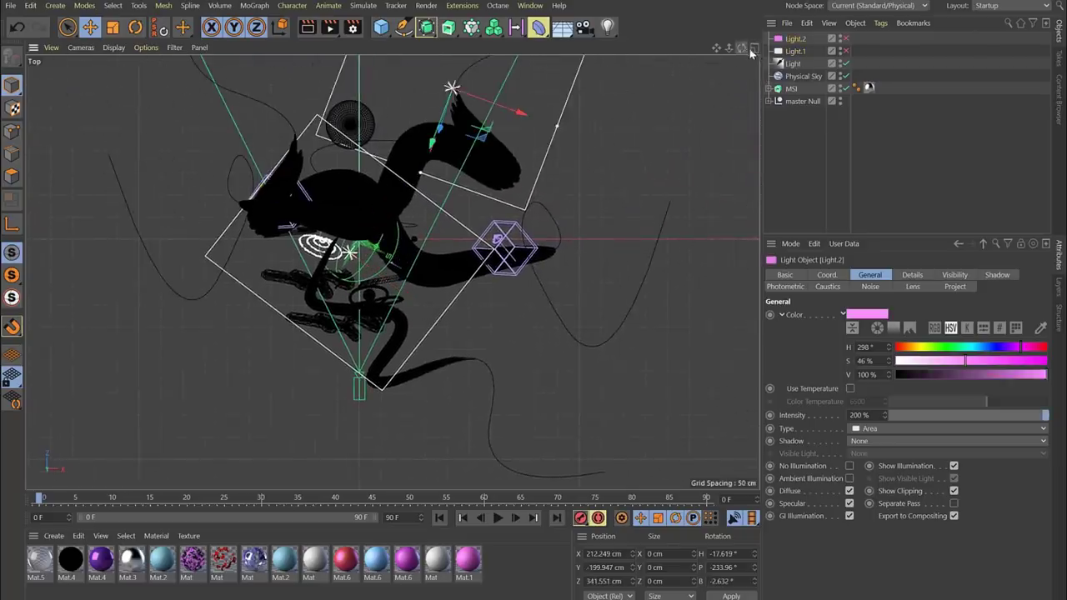
{"action": "left_click", "coordinate": [753, 50]}
{"action": "left_click", "coordinate": [385, 48]}
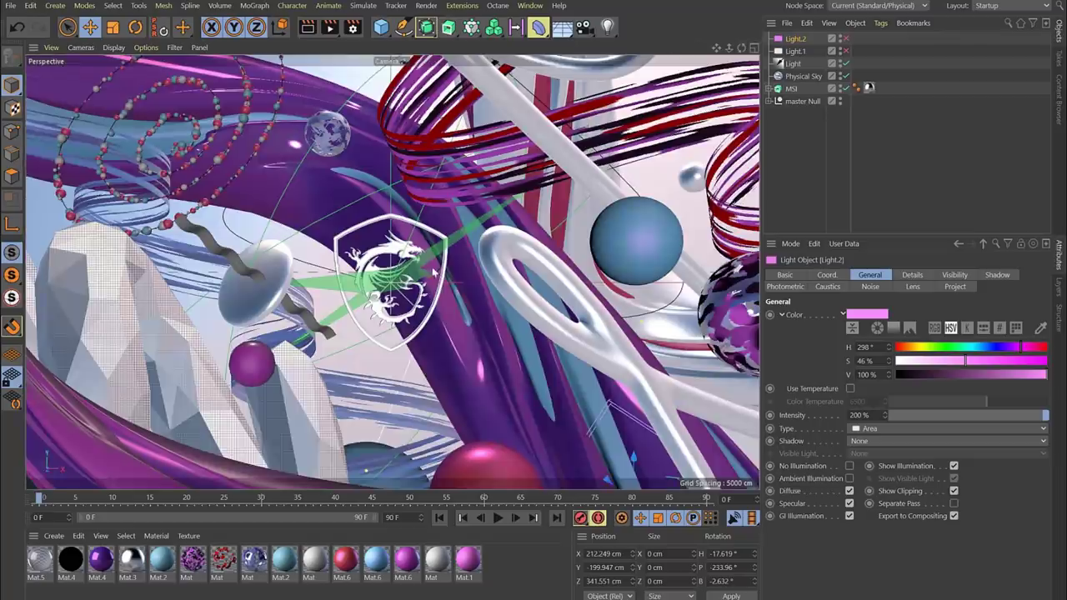
Step: Enable the area lights Light.1 and Light.2, then clear the object selection
{"action": "left_click", "coordinate": [795, 52]}
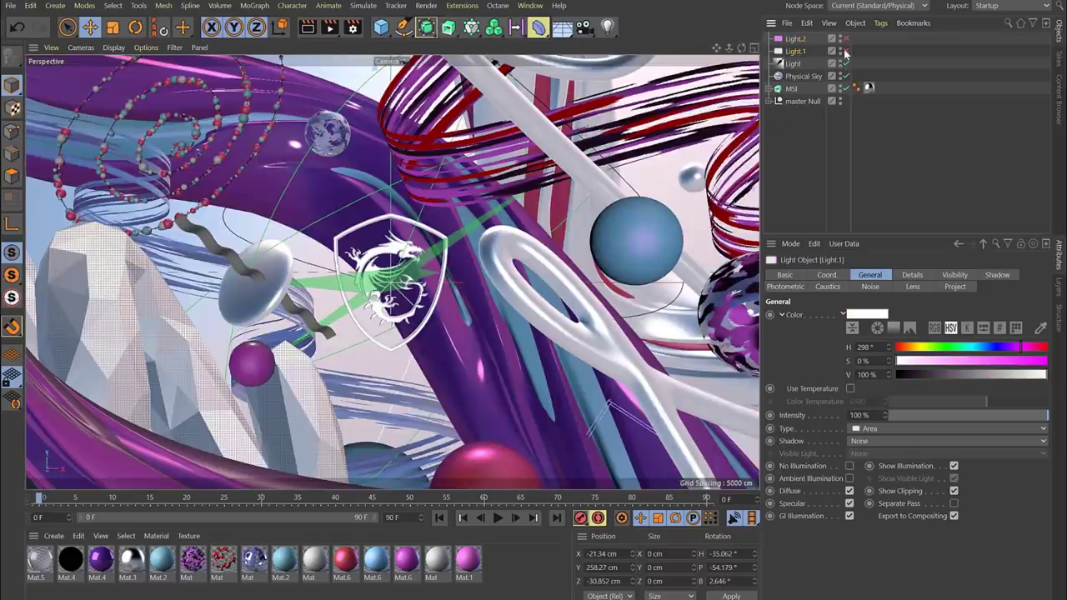
{"action": "left_click", "coordinate": [846, 51]}
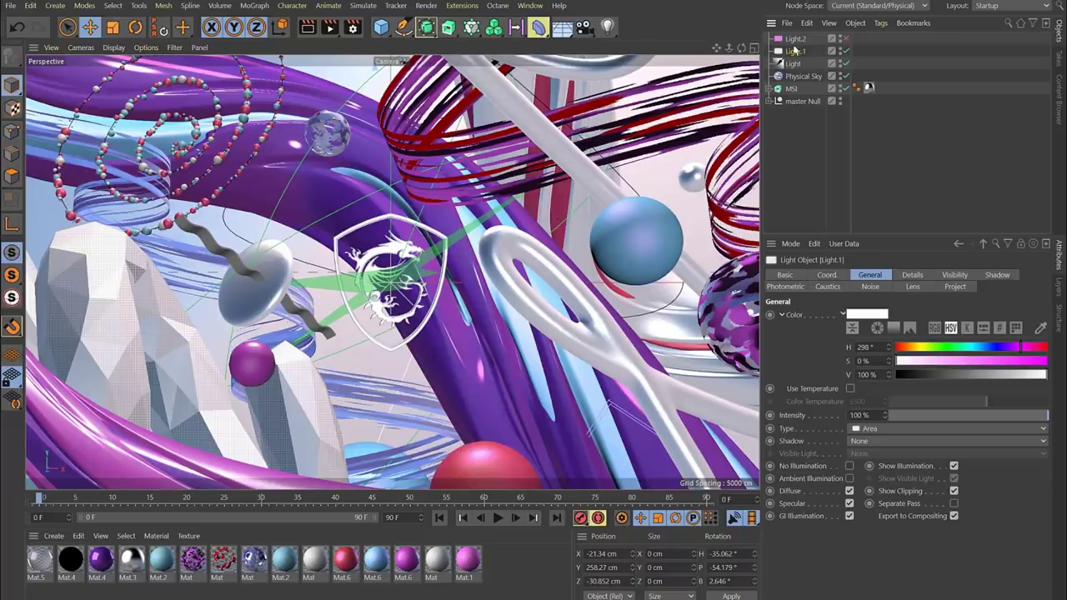
{"action": "left_click", "coordinate": [794, 40]}
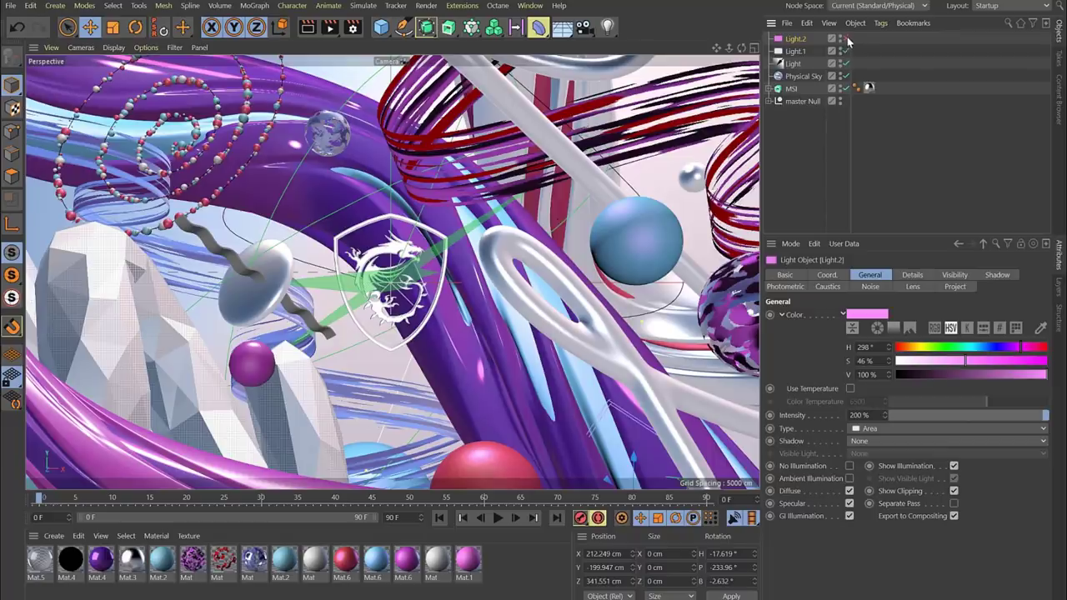
{"action": "left_click", "coordinate": [845, 40]}
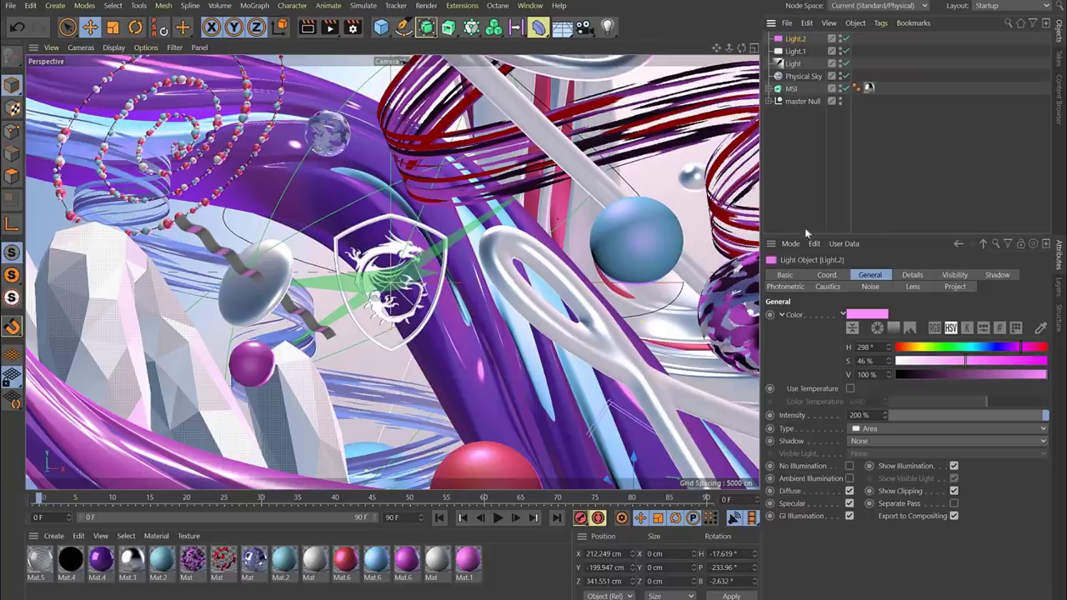
{"action": "left_click", "coordinate": [822, 158]}
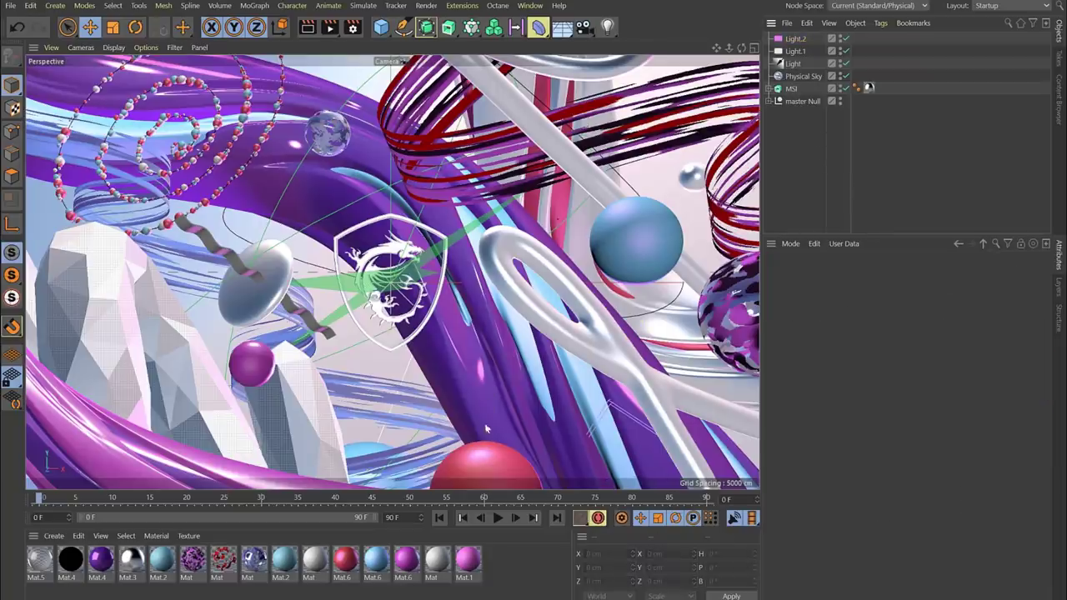
Step: Inspect the colour and reflectance layers of the red Mat.6 material against the red sphere in the viewport
{"action": "double_click", "coordinate": [346, 562]}
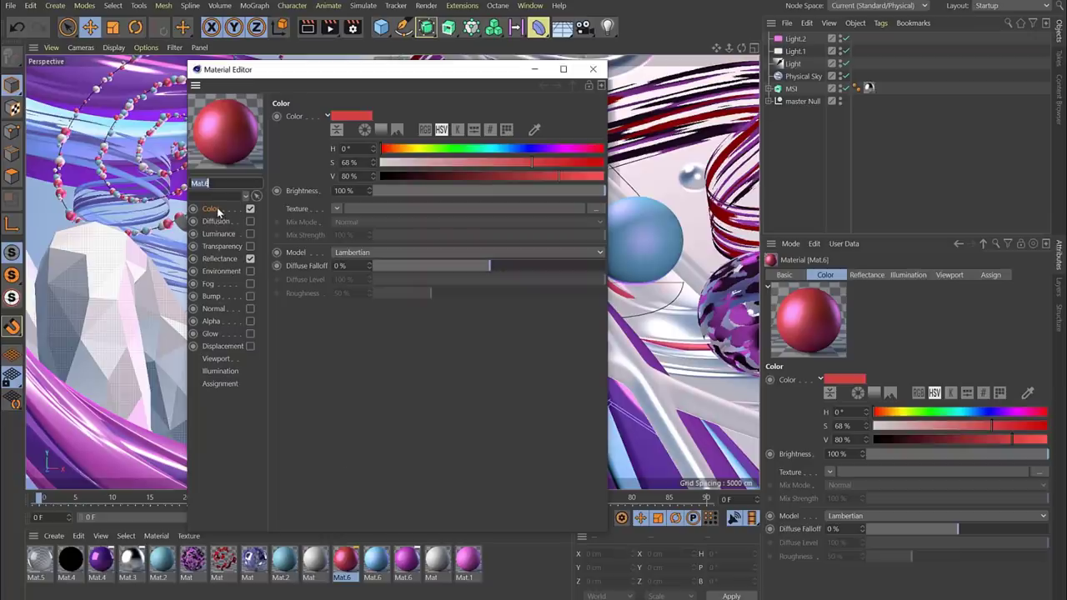
{"action": "left_click", "coordinate": [220, 259]}
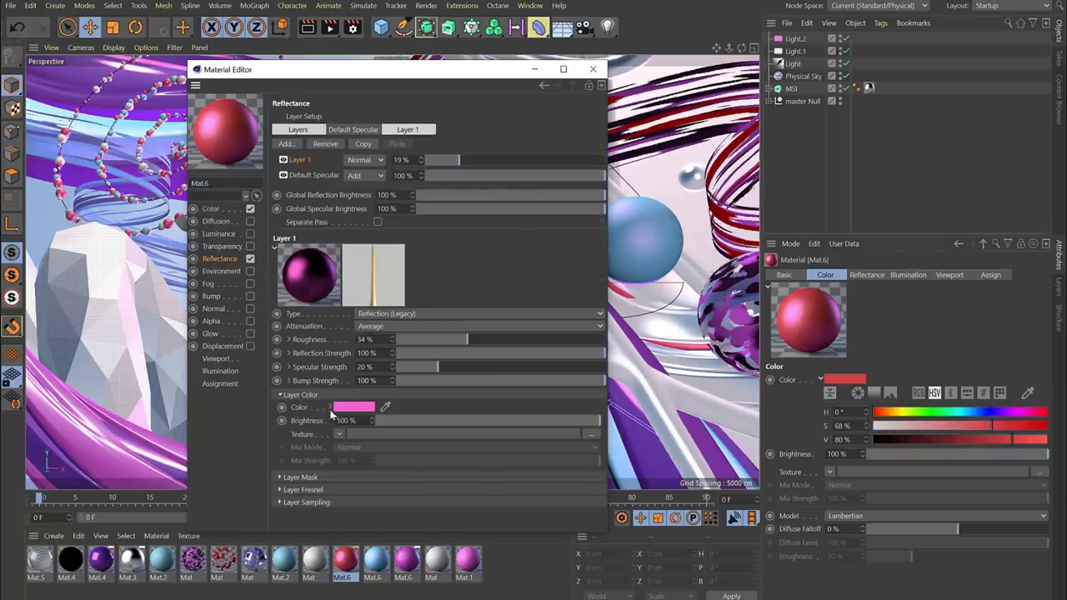
{"action": "left_click_drag", "start_coordinate": [344, 77], "coordinate": [769, 15]}
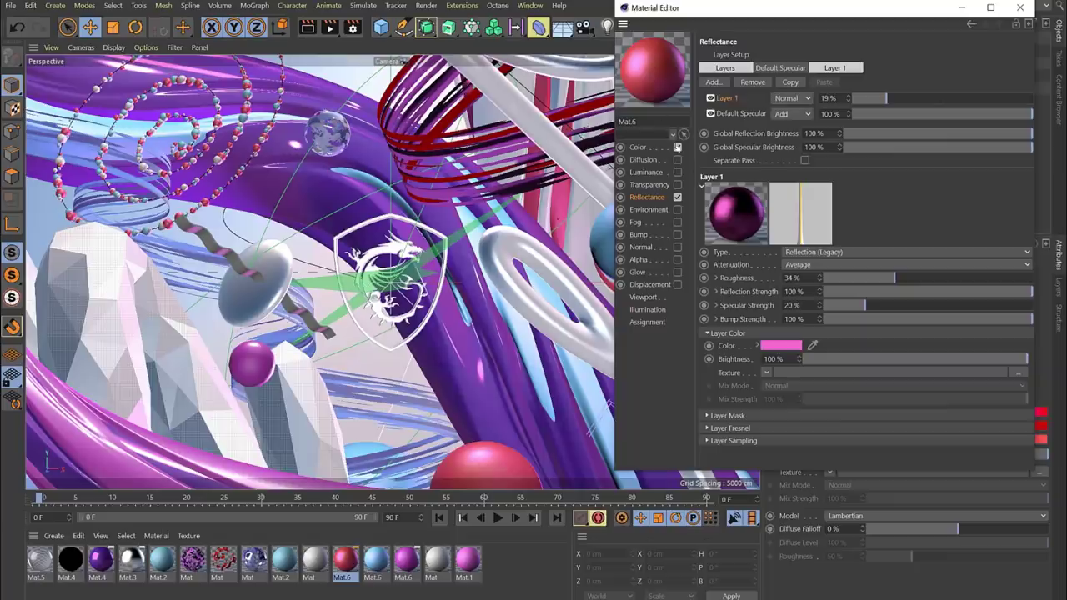
{"action": "left_click_drag", "start_coordinate": [790, 21], "coordinate": [741, 133]}
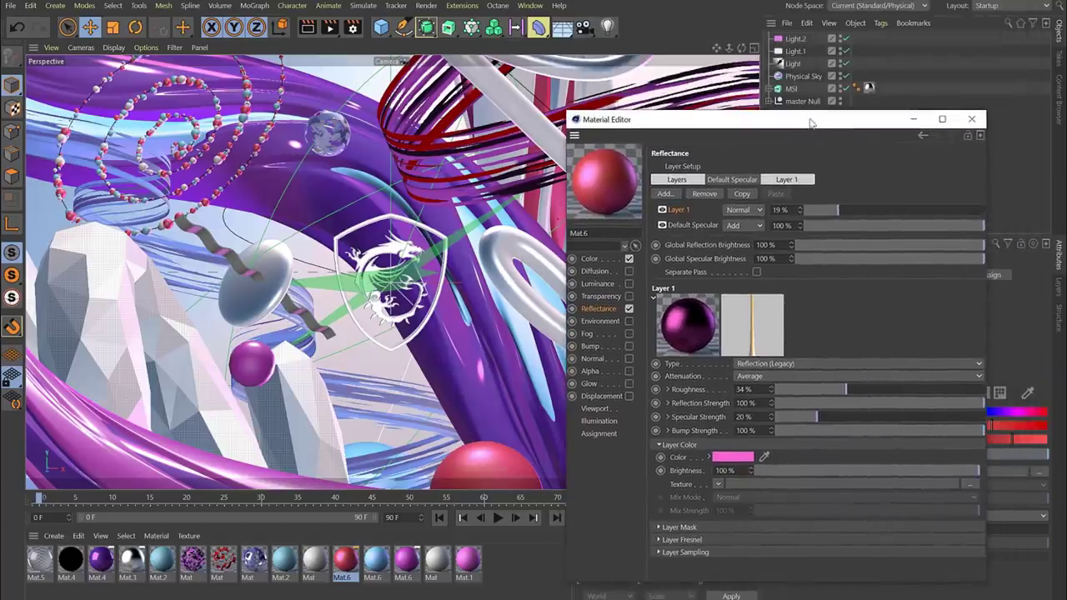
{"action": "left_click_drag", "start_coordinate": [804, 122], "coordinate": [893, 135]}
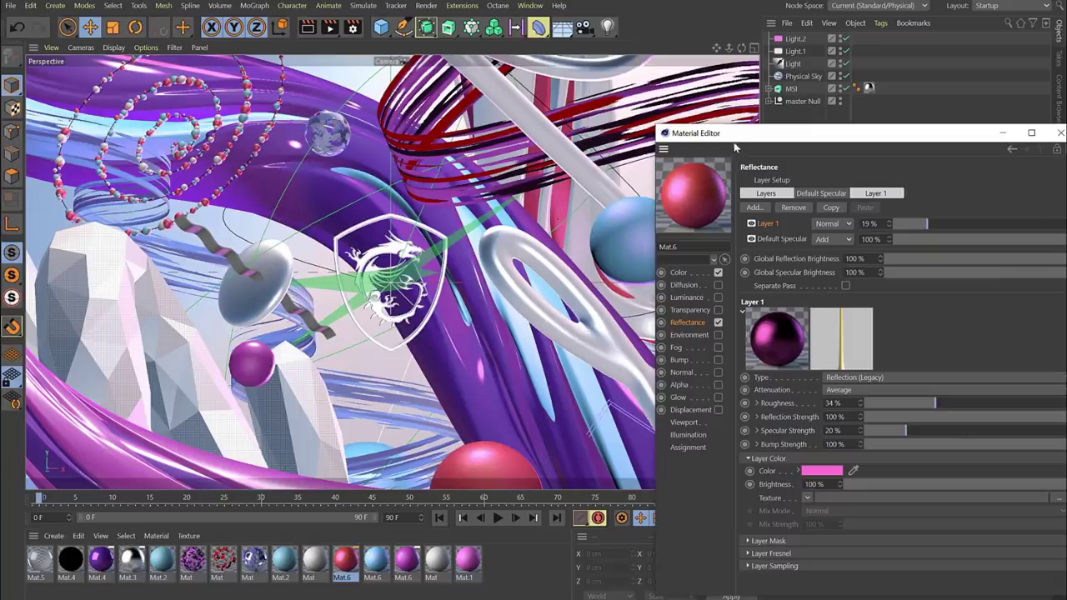
{"action": "left_click_drag", "start_coordinate": [736, 139], "coordinate": [801, 129]}
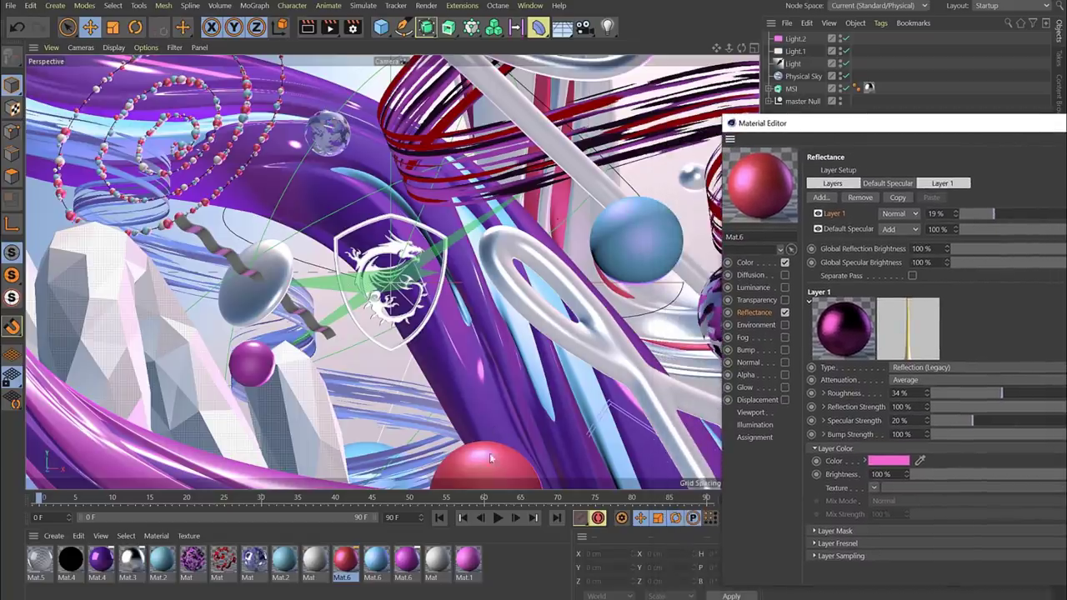
Step: Inspect the colour and specular reflectance of the blue Mat.6 material against the blue sphere, and close the Material Editor
{"action": "left_click", "coordinate": [380, 567]}
{"action": "left_click_drag", "start_coordinate": [802, 124], "coordinate": [768, 123]}
{"action": "left_click", "coordinate": [723, 262]}
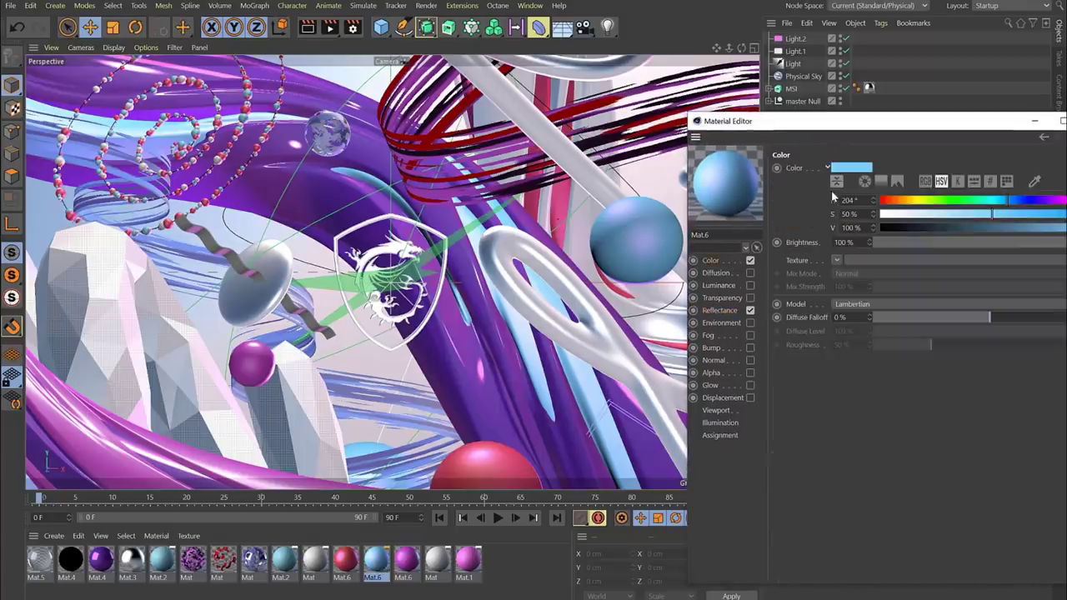
{"action": "left_click", "coordinate": [723, 310]}
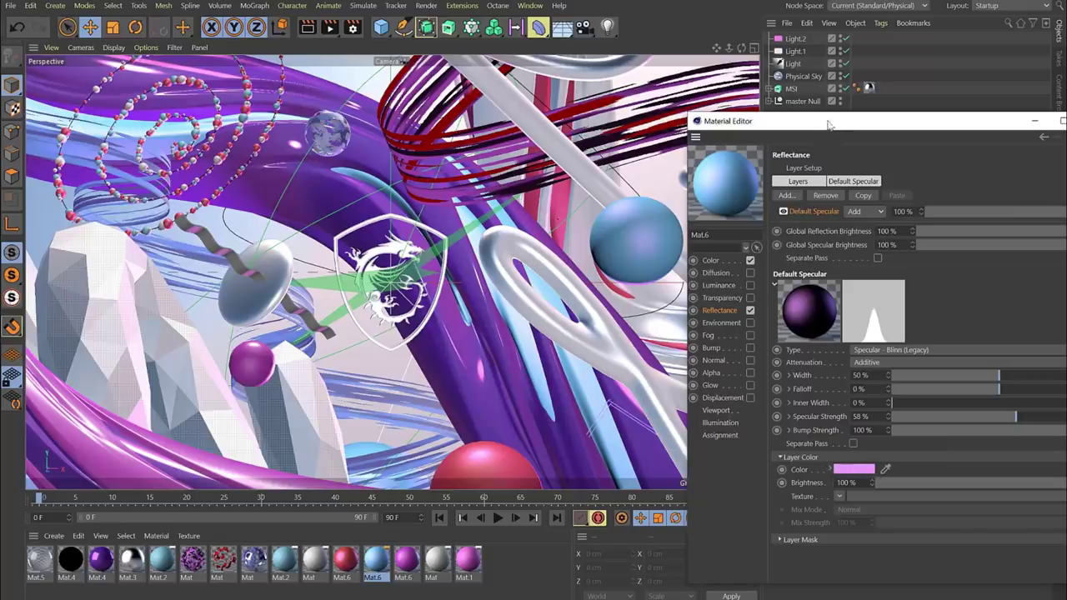
{"action": "left_click_drag", "start_coordinate": [827, 125], "coordinate": [840, 104]}
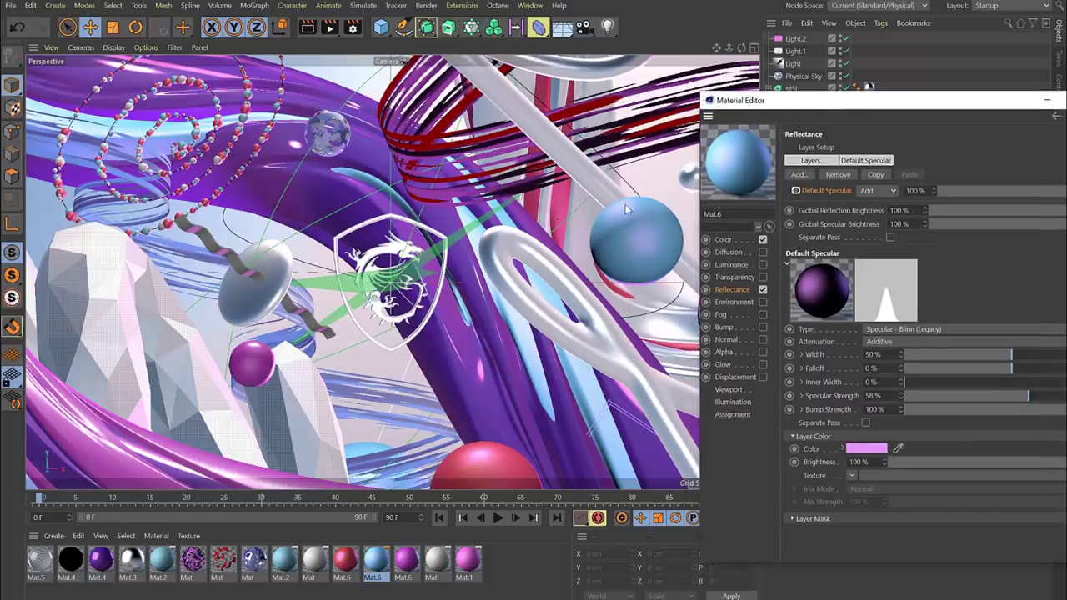
{"action": "left_click_drag", "start_coordinate": [786, 103], "coordinate": [769, 80]}
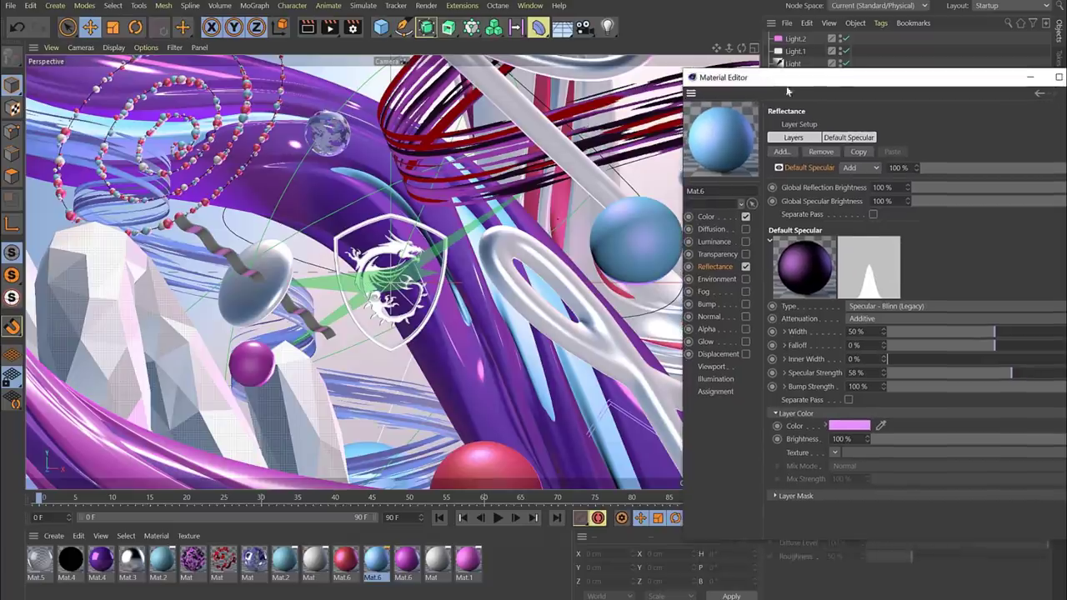
{"action": "left_click_drag", "start_coordinate": [944, 85], "coordinate": [901, 90]}
{"action": "left_click", "coordinate": [1046, 84]}
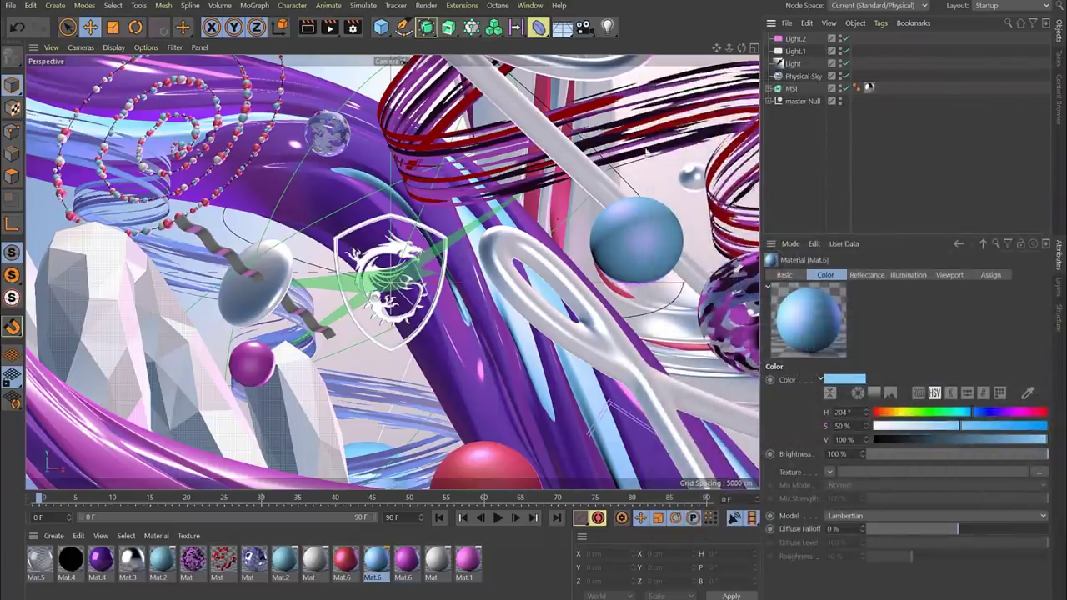
Step: Review the Global Illumination and Ambient Occlusion effects in the render settings, and close the settings
{"action": "left_click", "coordinate": [90, 26]}
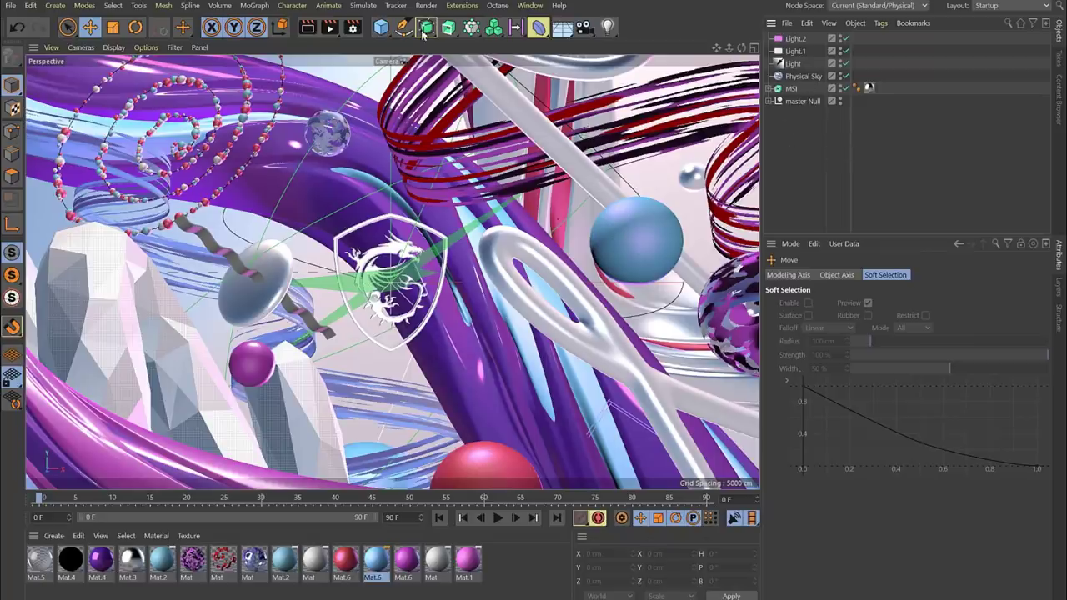
{"action": "left_click", "coordinate": [352, 27]}
{"action": "left_click_drag", "start_coordinate": [450, 32], "coordinate": [399, 65]}
{"action": "left_click", "coordinate": [359, 219]}
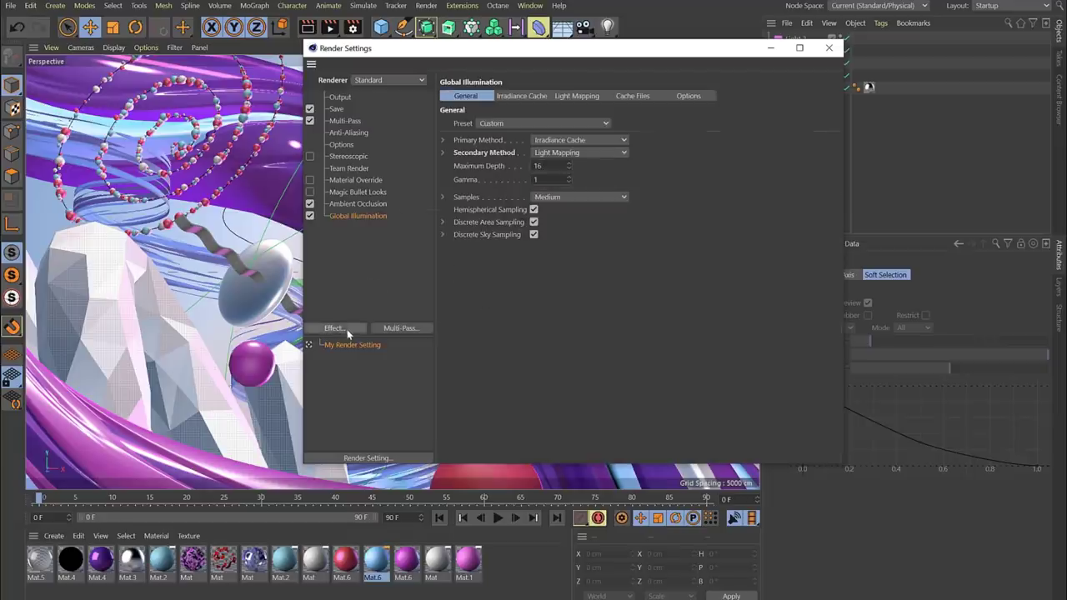
{"action": "left_click", "coordinate": [344, 330]}
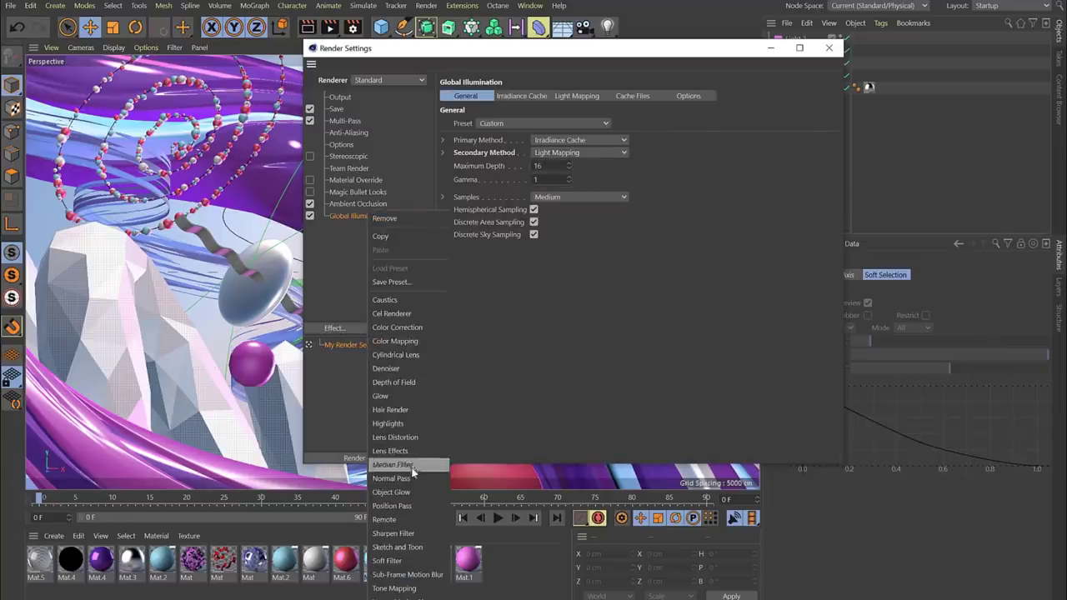
{"action": "left_click", "coordinate": [348, 215]}
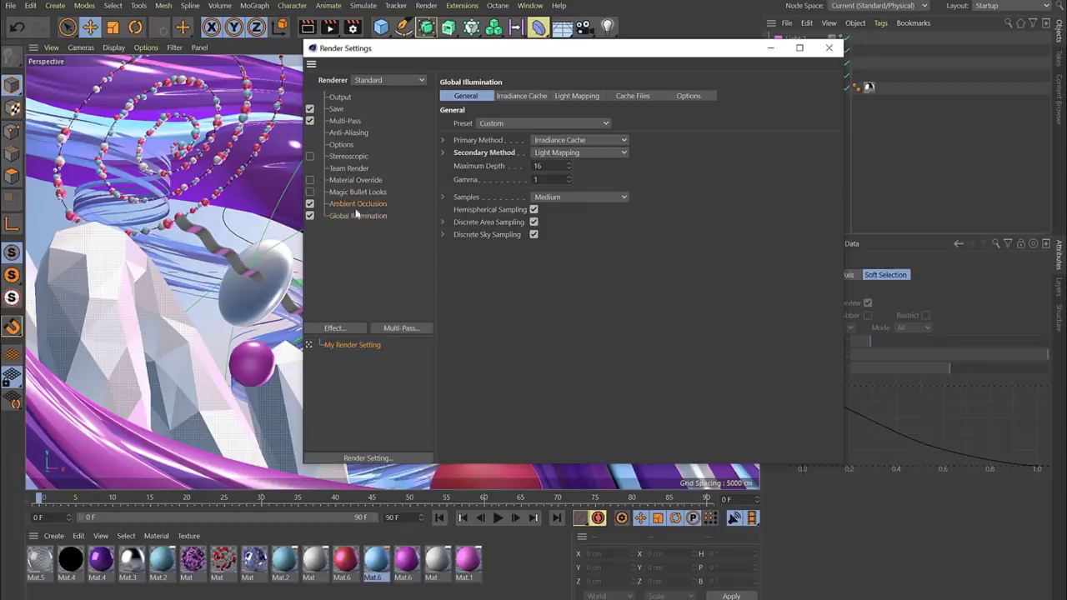
{"action": "left_click", "coordinate": [375, 204]}
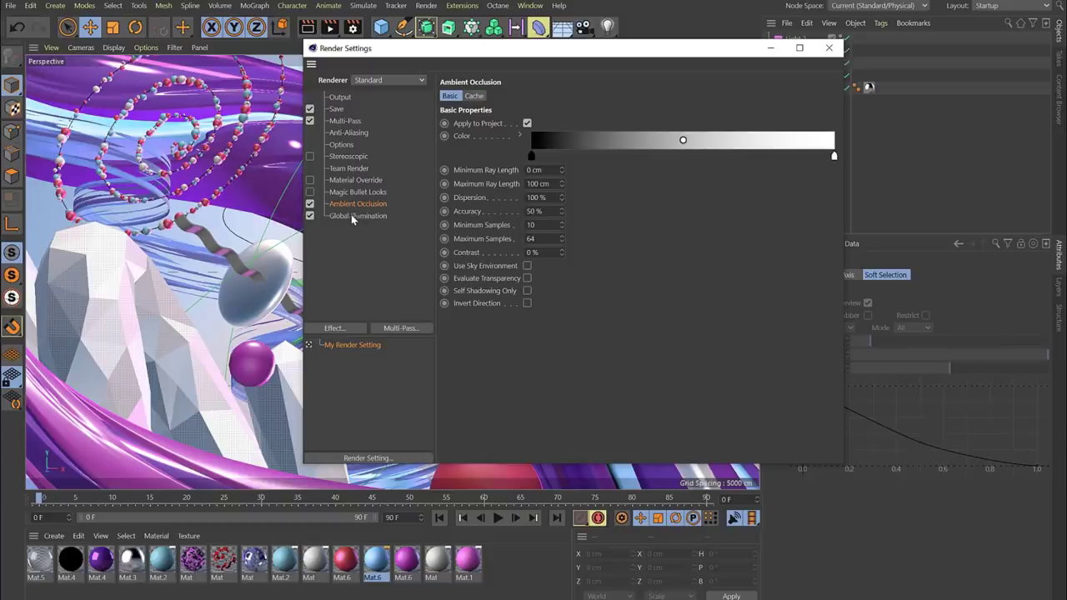
{"action": "left_click_drag", "start_coordinate": [406, 51], "coordinate": [601, 80]}
{"action": "left_click_drag", "start_coordinate": [743, 77], "coordinate": [591, 64]}
{"action": "left_click", "coordinate": [871, 67]}
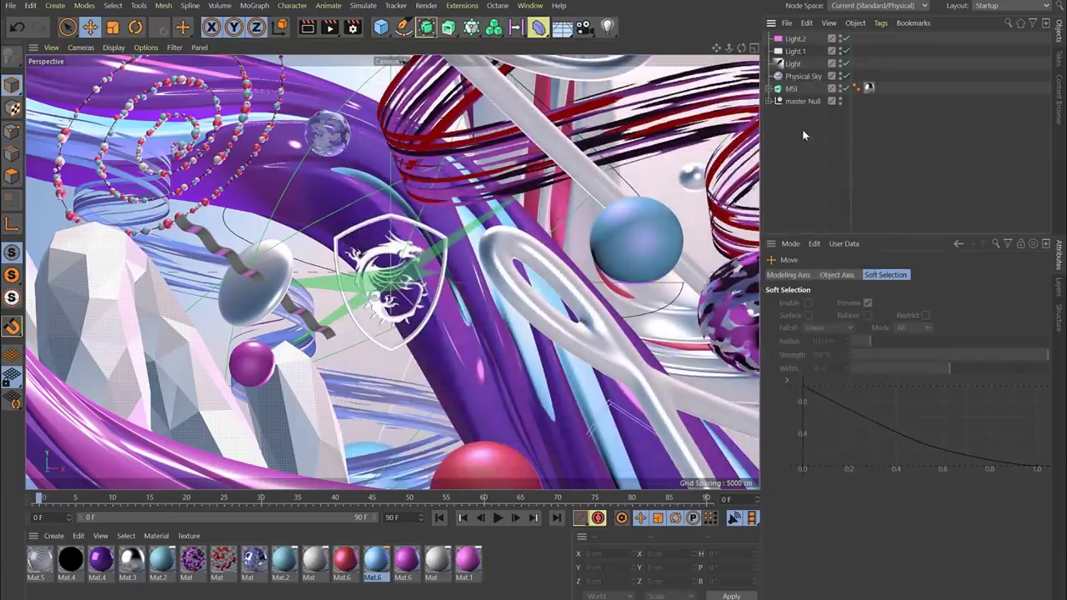
Step: Review the render Save settings for the regular image, including its format and Alpha Channel option, and the multi-pass image
{"action": "left_click", "coordinate": [352, 28]}
{"action": "left_click", "coordinate": [395, 76]}
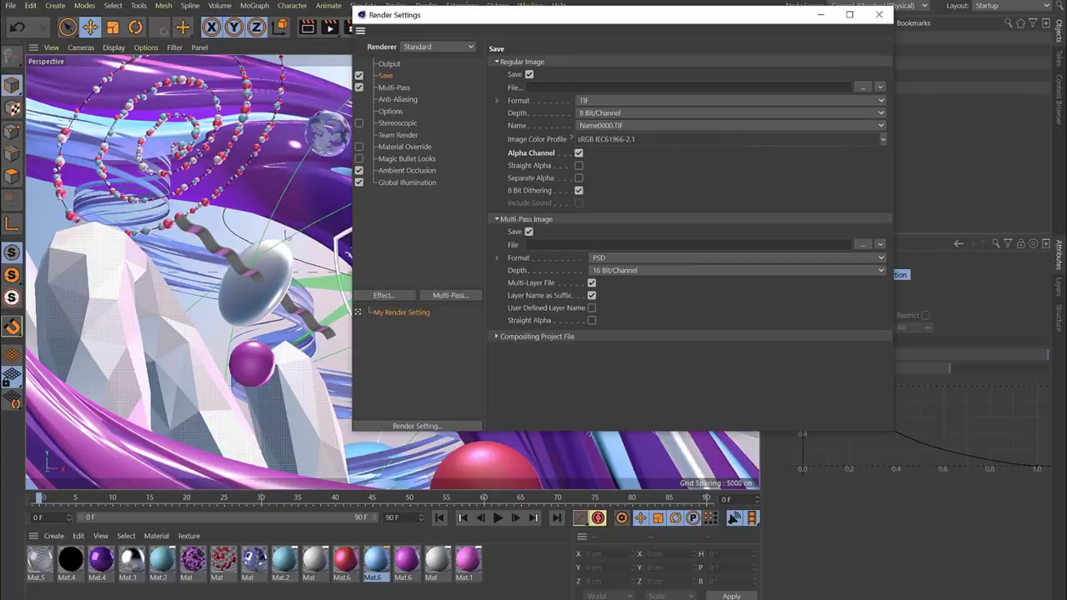
{"action": "left_click_drag", "start_coordinate": [469, 15], "coordinate": [630, 126]}
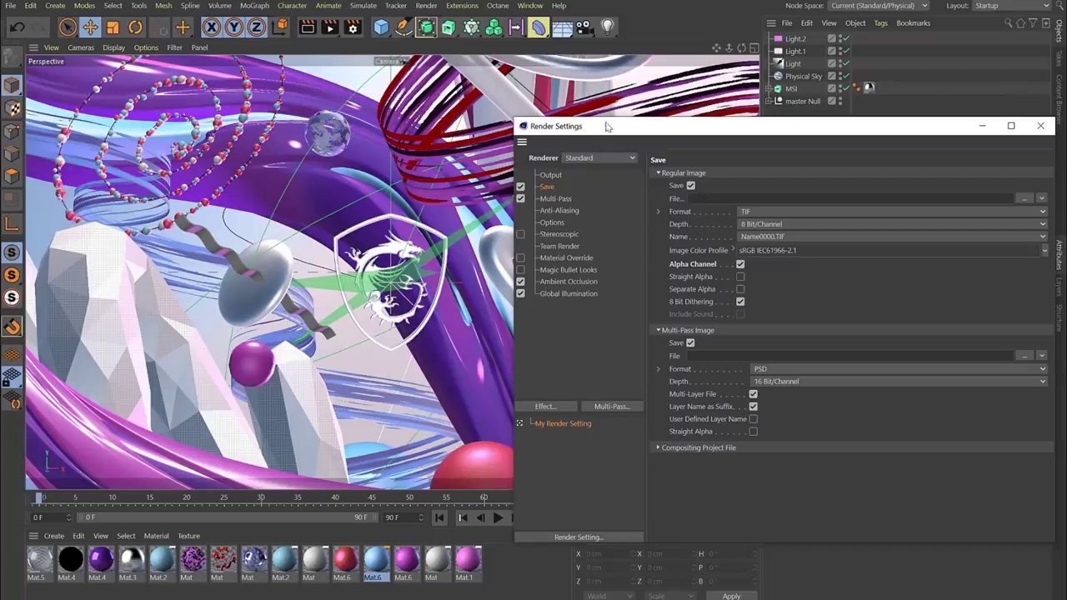
{"action": "left_click_drag", "start_coordinate": [608, 127], "coordinate": [662, 112]}
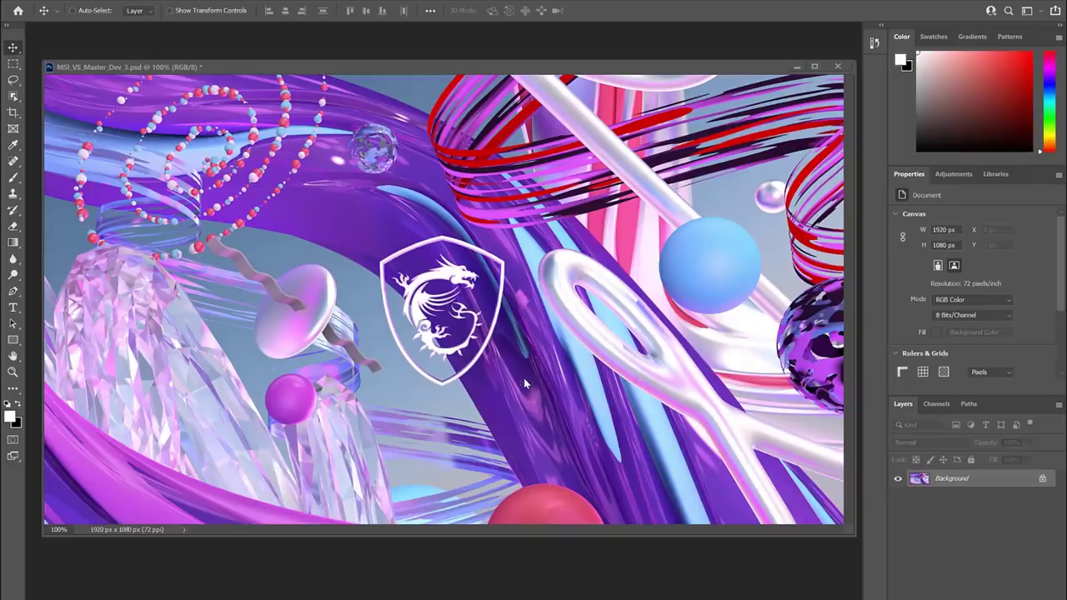
Step: In Photoshop, load the render's Alpha channel as a selection and copy the selected area of Background to a new layer
{"action": "left_click", "coordinate": [935, 404]}
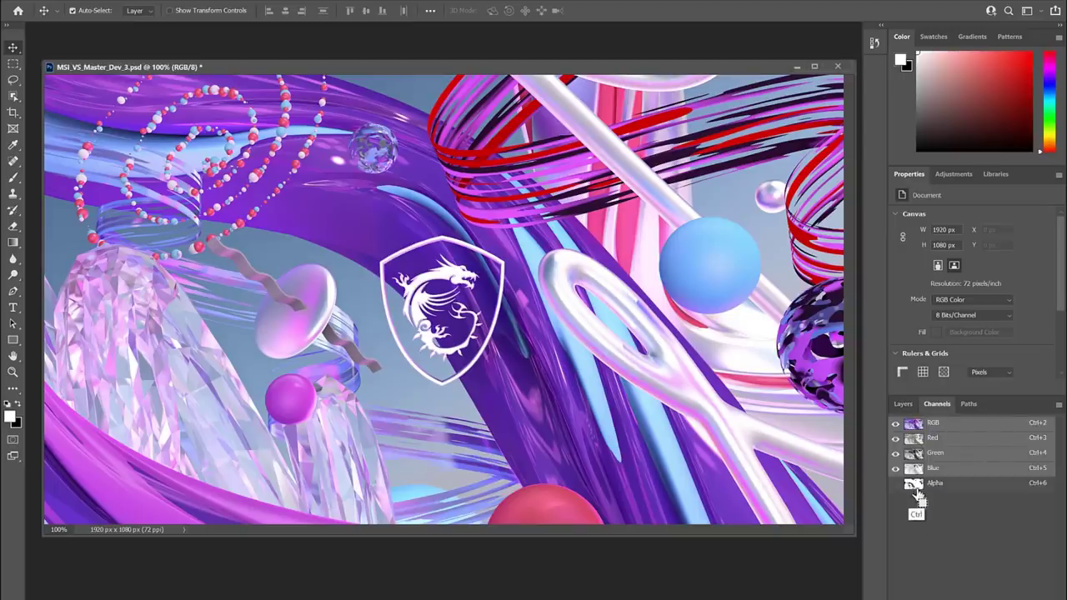
{"action": "left_click", "coordinate": [914, 485], "text": "ctrl"}
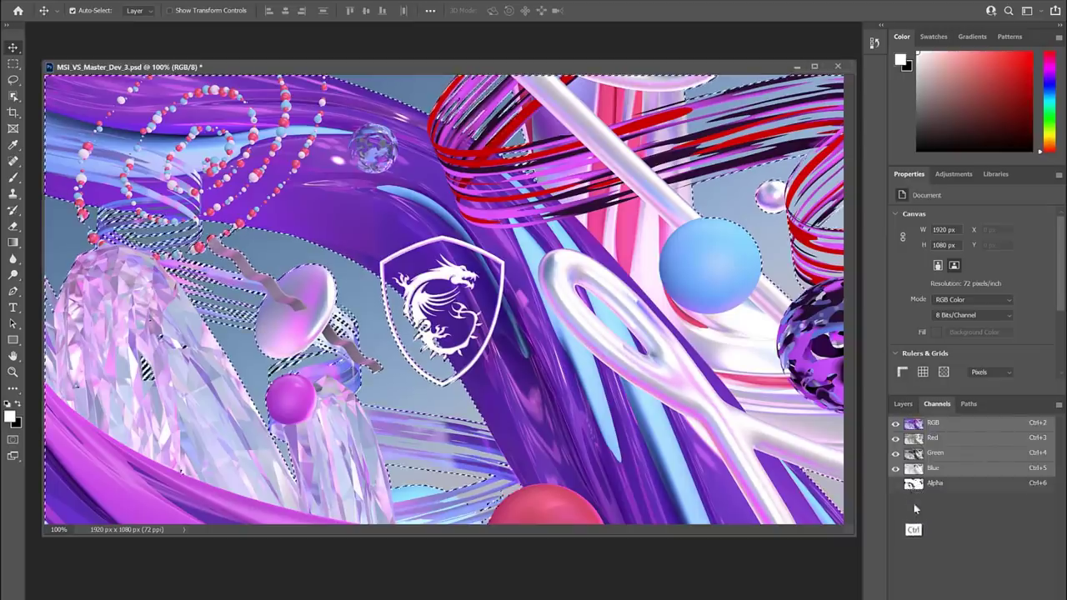
{"action": "left_click", "coordinate": [903, 404]}
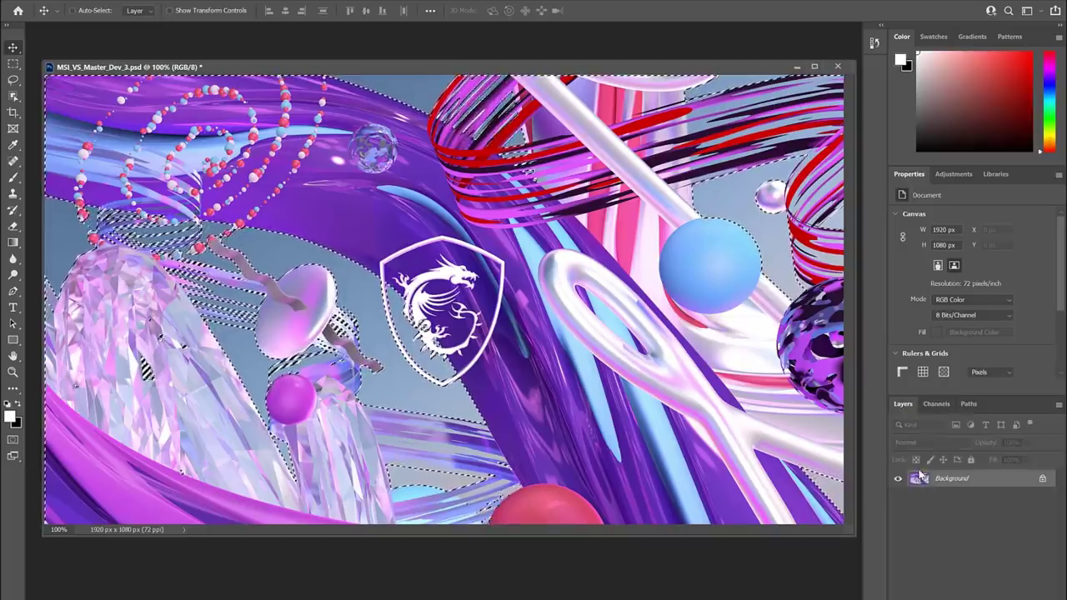
{"action": "key", "text": "ctrl+j"}
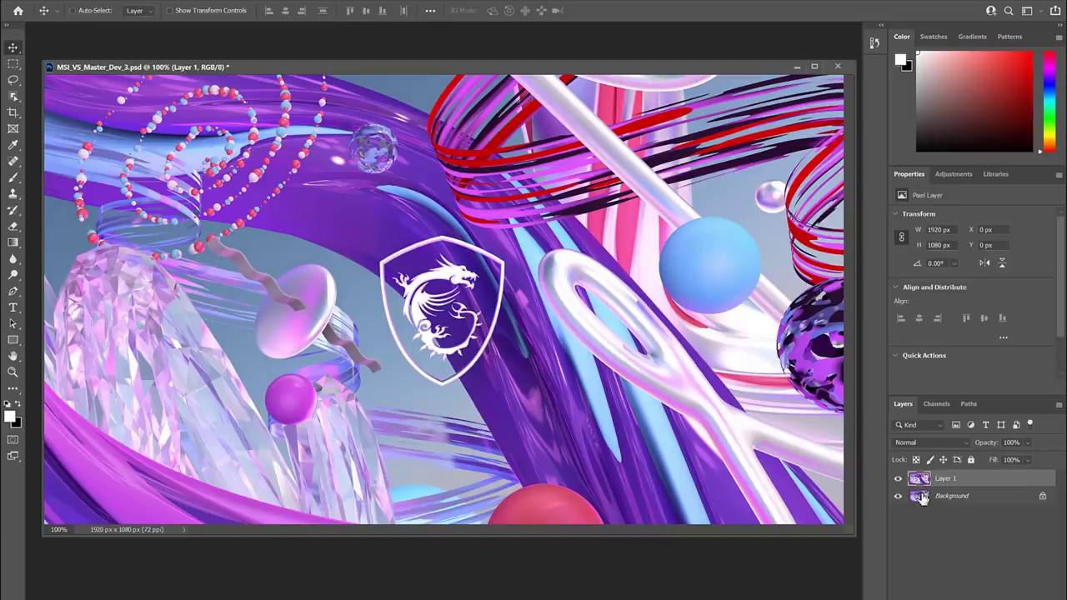
Step: Hide the Background layer and add a Solid Color fill layer between it and Layer 1
{"action": "left_click", "coordinate": [922, 498]}
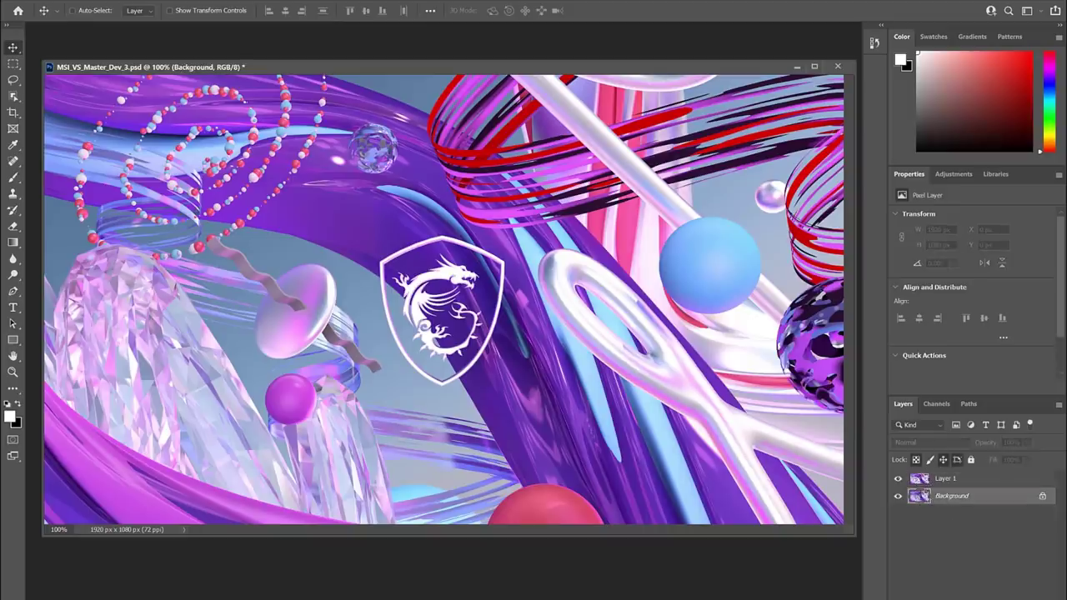
{"action": "left_click", "coordinate": [897, 497]}
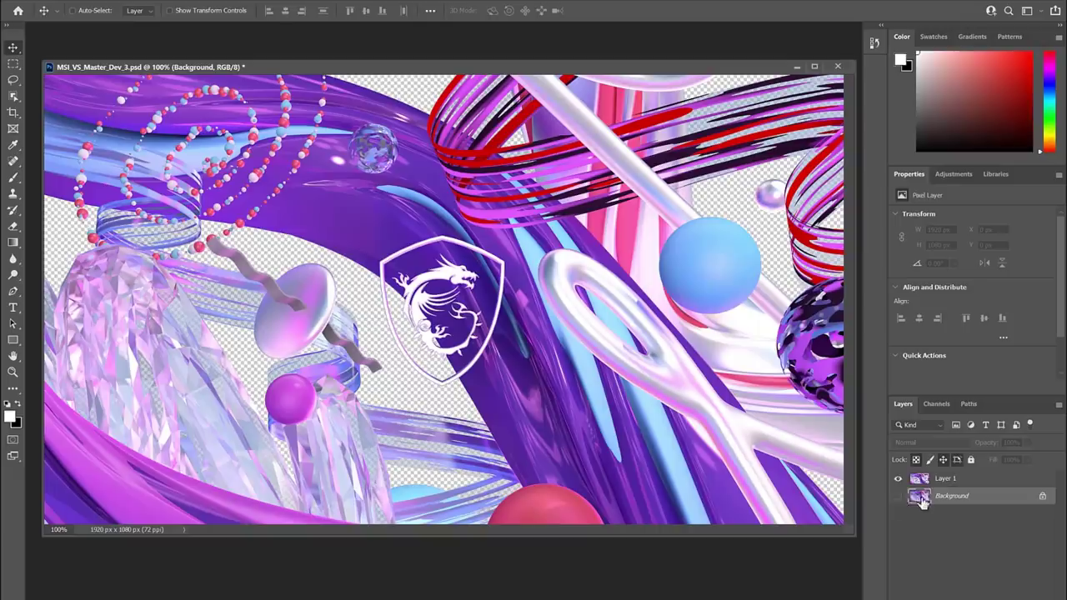
{"action": "left_click", "coordinate": [956, 590]}
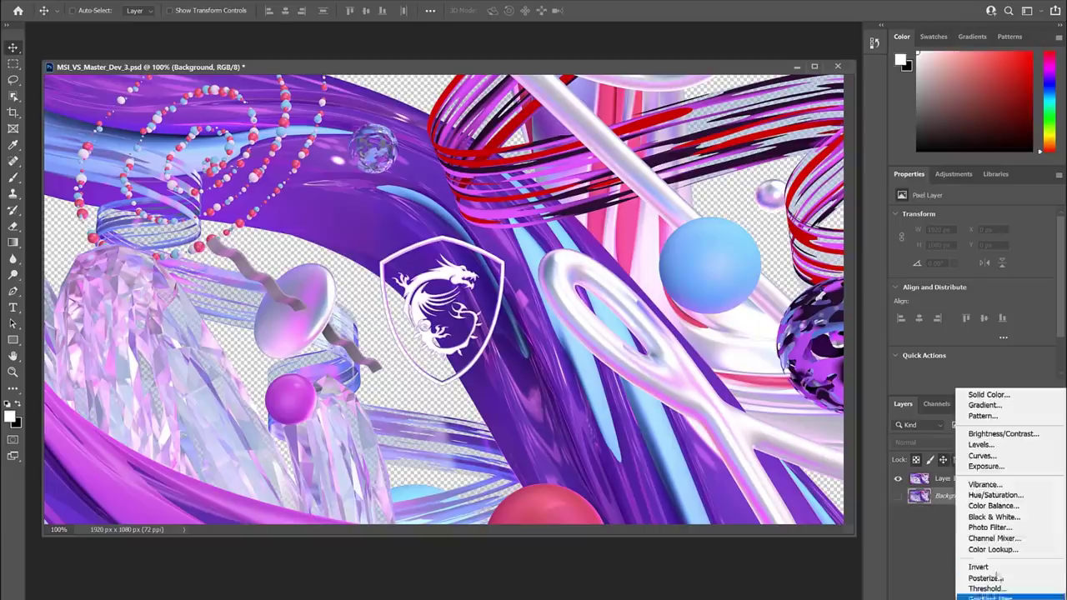
{"action": "left_click", "coordinate": [986, 395]}
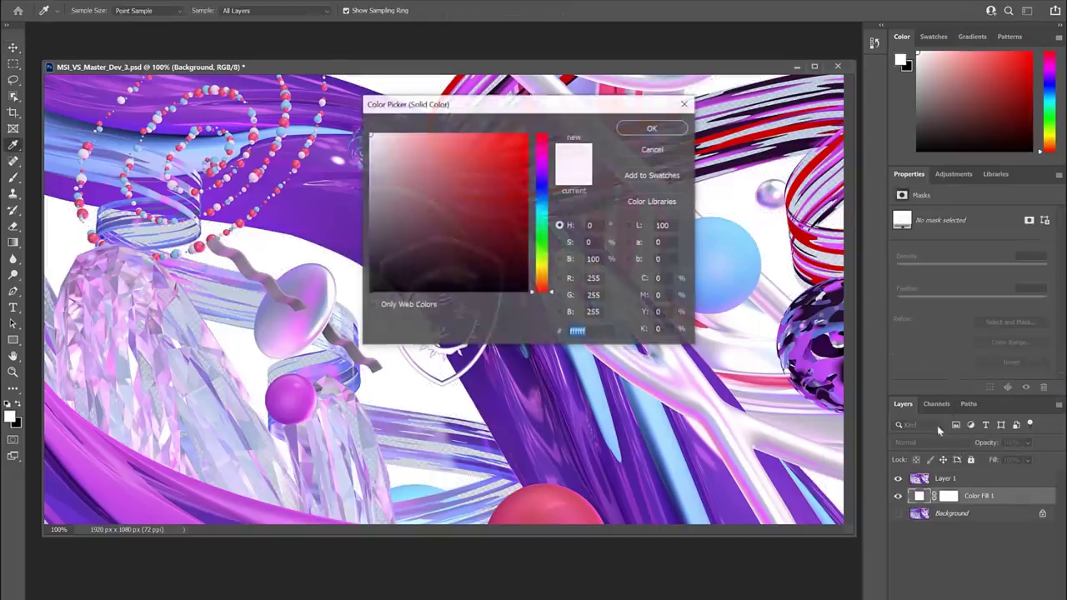
Step: Set the Solid Color fill layer to a pale pink based on a hue sampled from the render
{"action": "left_click", "coordinate": [417, 218]}
{"action": "mouse_move", "coordinate": [417, 218]}
{"action": "left_mouse_down"}
{"action": "mouse_move", "coordinate": [345, 188]}
{"action": "mouse_move", "coordinate": [333, 213]}
{"action": "mouse_move", "coordinate": [334, 202]}
{"action": "mouse_move", "coordinate": [429, 158]}
{"action": "mouse_move", "coordinate": [413, 152]}
{"action": "left_mouse_up"}
{"action": "left_click", "coordinate": [306, 467]}
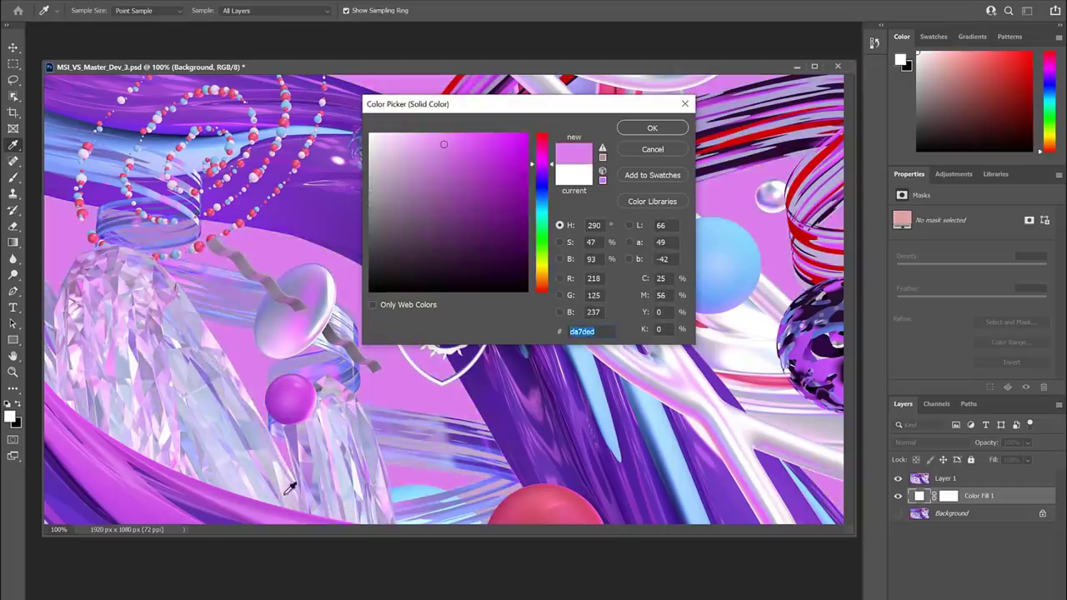
{"action": "left_click_drag", "start_coordinate": [451, 110], "coordinate": [694, 130]}
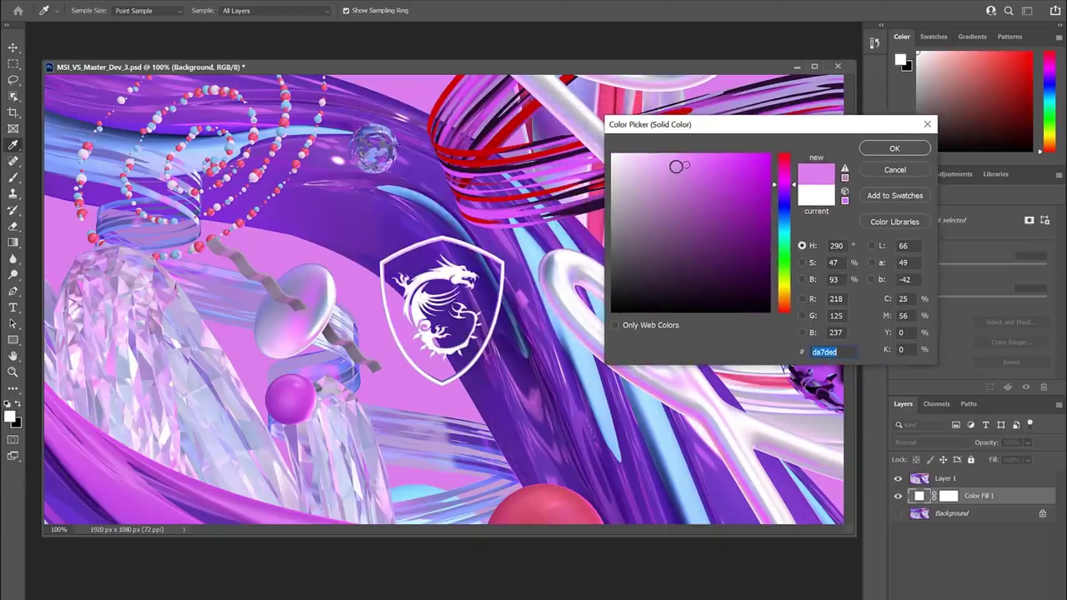
{"action": "left_click", "coordinate": [662, 160]}
{"action": "left_click", "coordinate": [890, 148]}
Step: Add a layer above the colour fill and brush purple sampled from the large tube over the lower background with a soft 1000 px brush
{"action": "key", "text": "ctrl+shift+alt+n"}
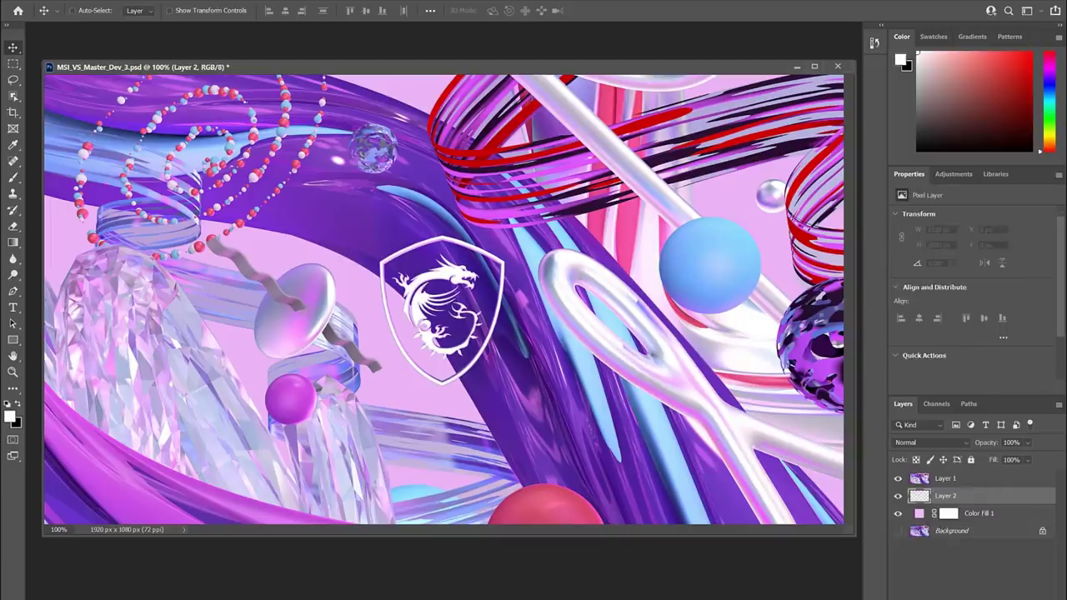
{"action": "key", "text": "b"}
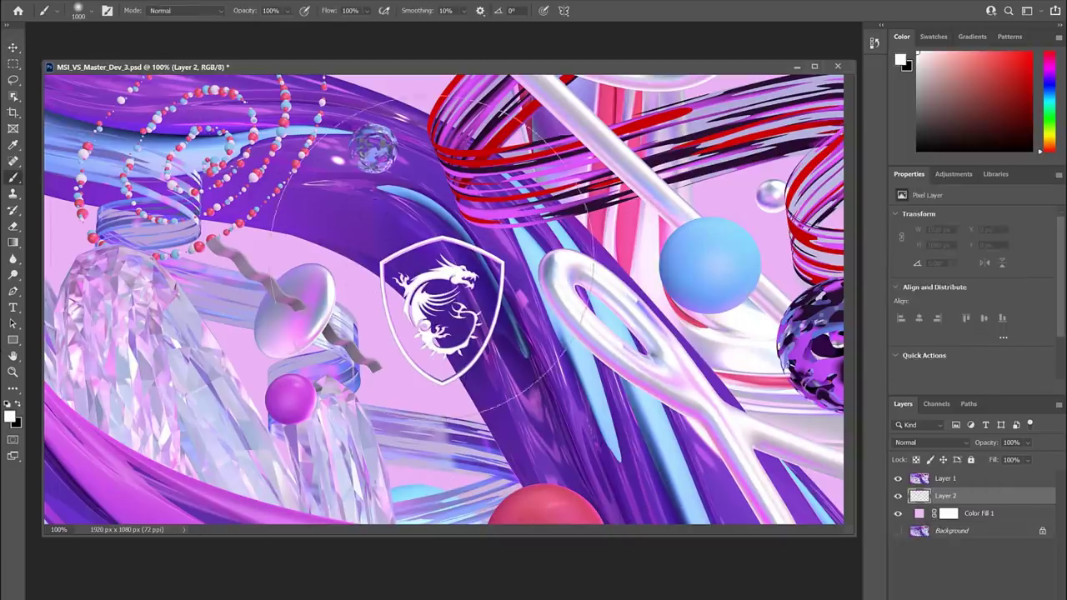
{"action": "left_click", "coordinate": [387, 224], "text": "alt"}
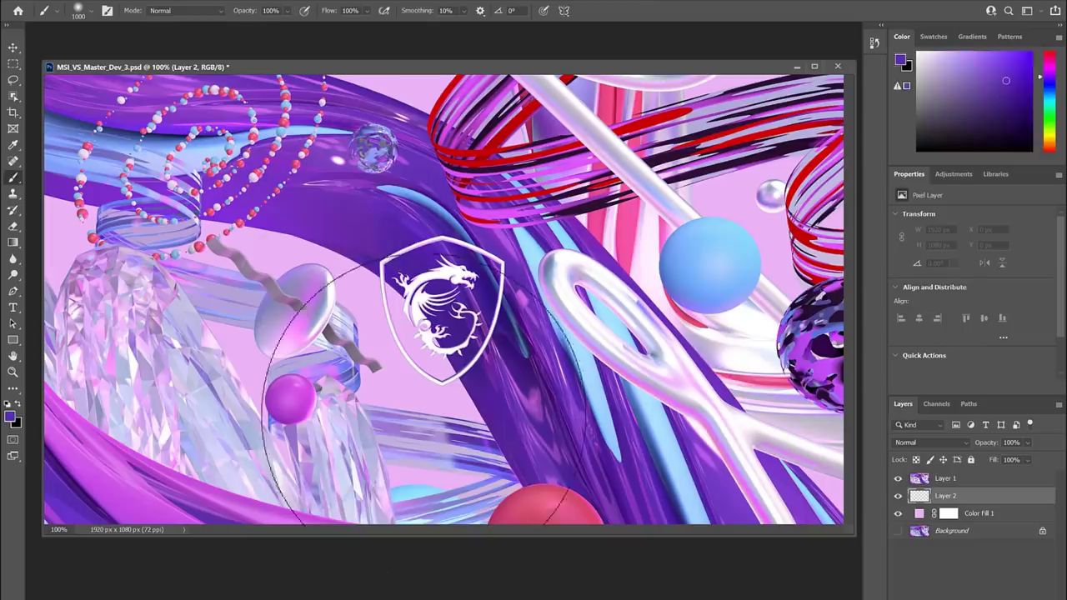
{"action": "left_click", "coordinate": [481, 404]}
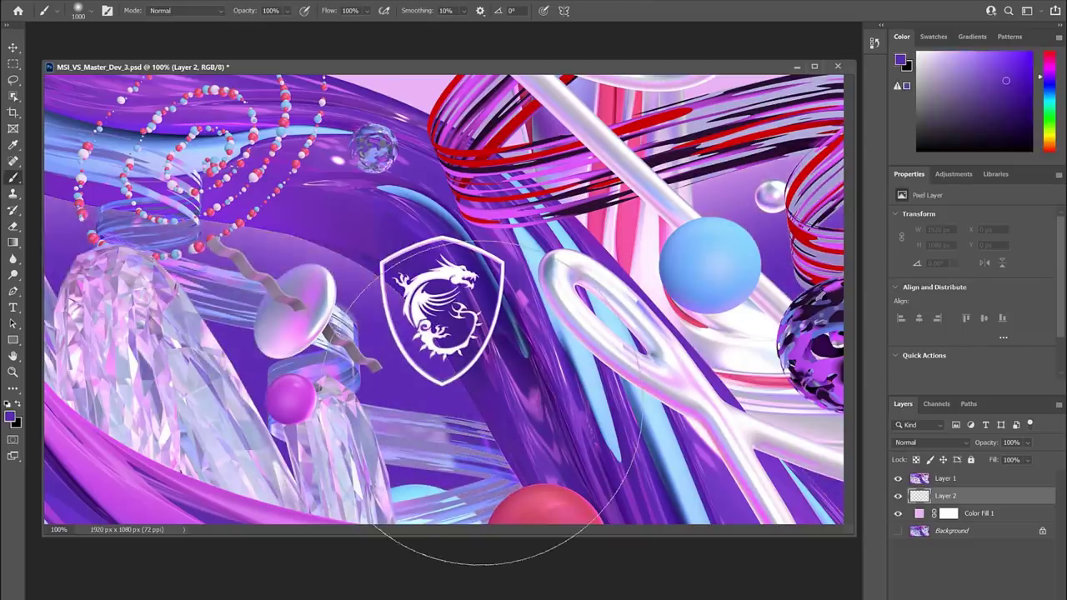
Step: Lower the purple gradient layer's opacity to 40% and move it straight down about 130 px
{"action": "key", "text": "v"}
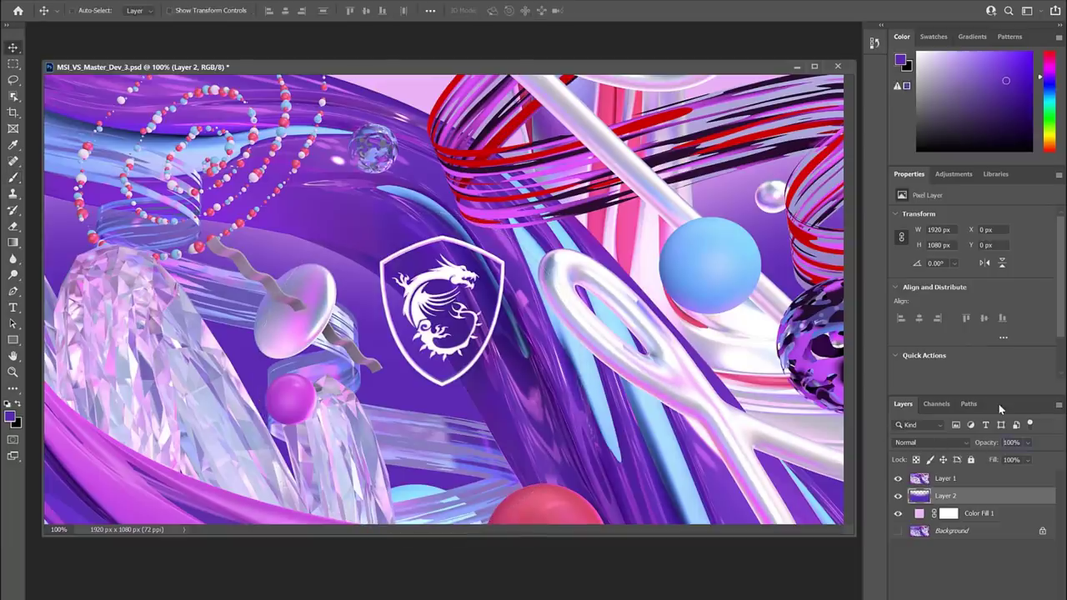
{"action": "key", "text": "5"}
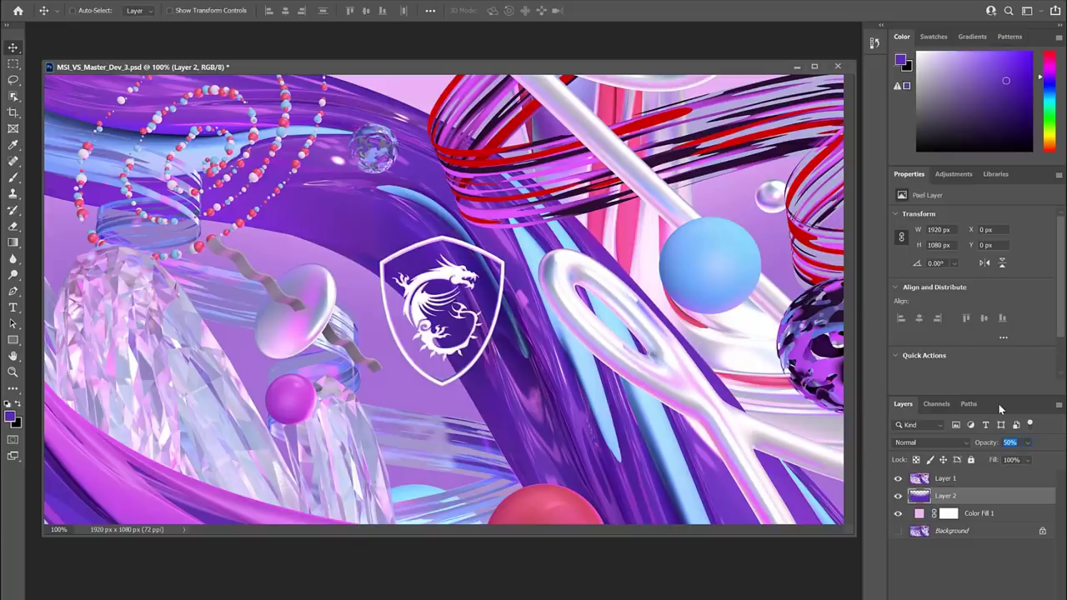
{"action": "key", "text": "4"}
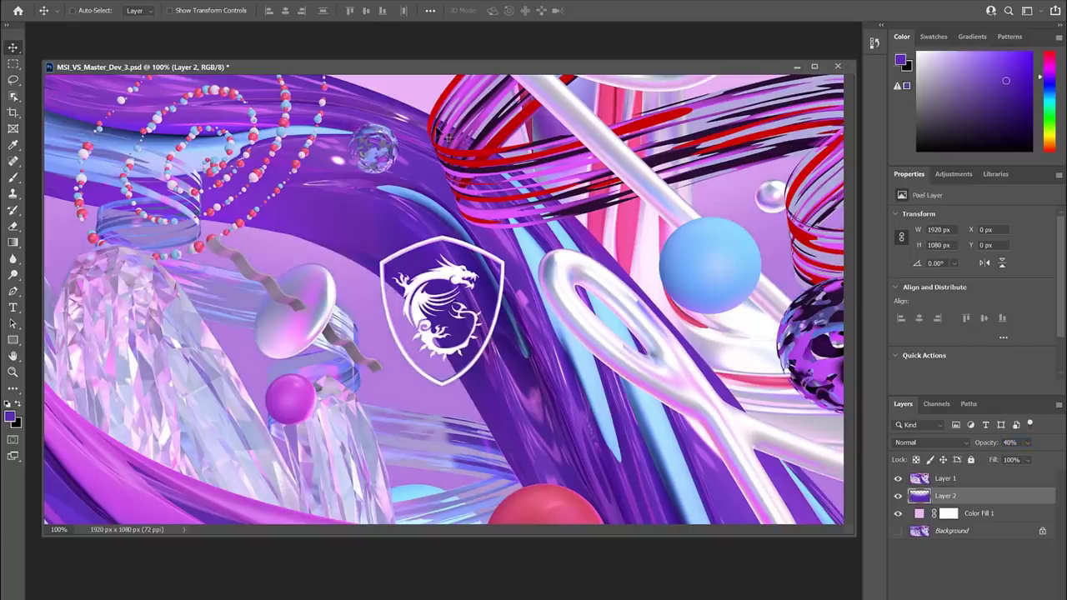
{"action": "left_click_drag", "start_coordinate": [435, 310], "coordinate": [427, 360], "text": "shift"}
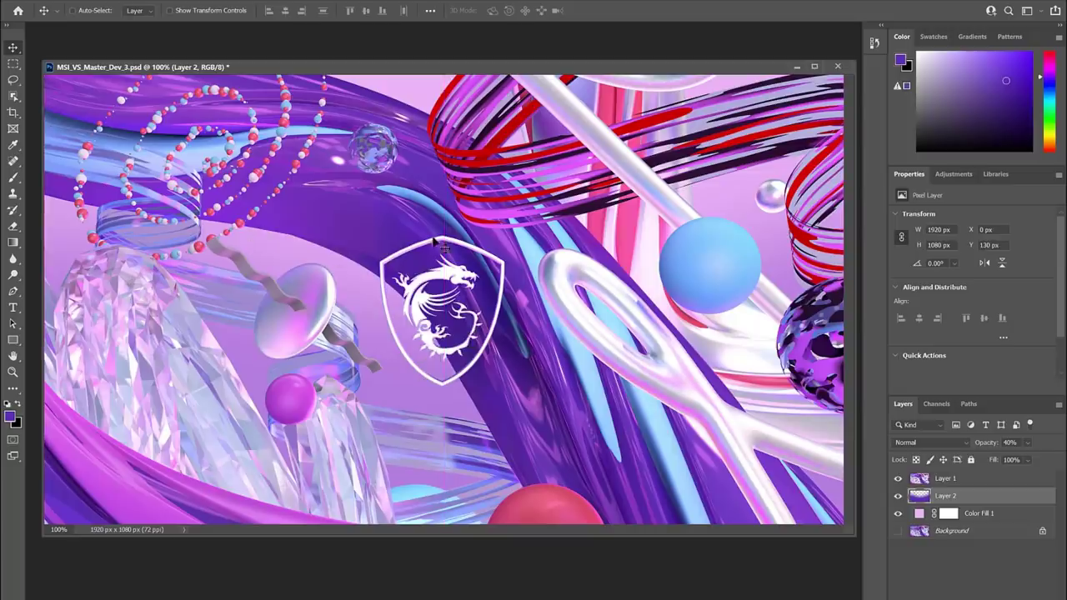
Step: Add a new layer above Layer 1 and clip it to Layer 1
{"action": "left_click", "coordinate": [922, 481]}
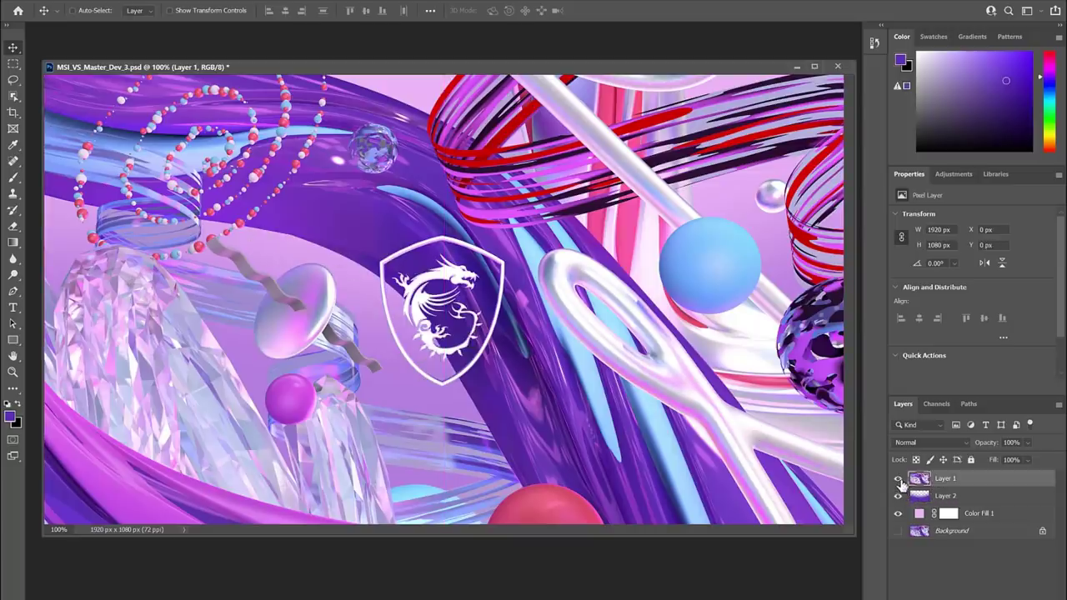
{"action": "left_click", "coordinate": [898, 479]}
{"action": "left_click", "coordinate": [897, 479]}
{"action": "key", "text": "ctrl+shift+alt+n"}
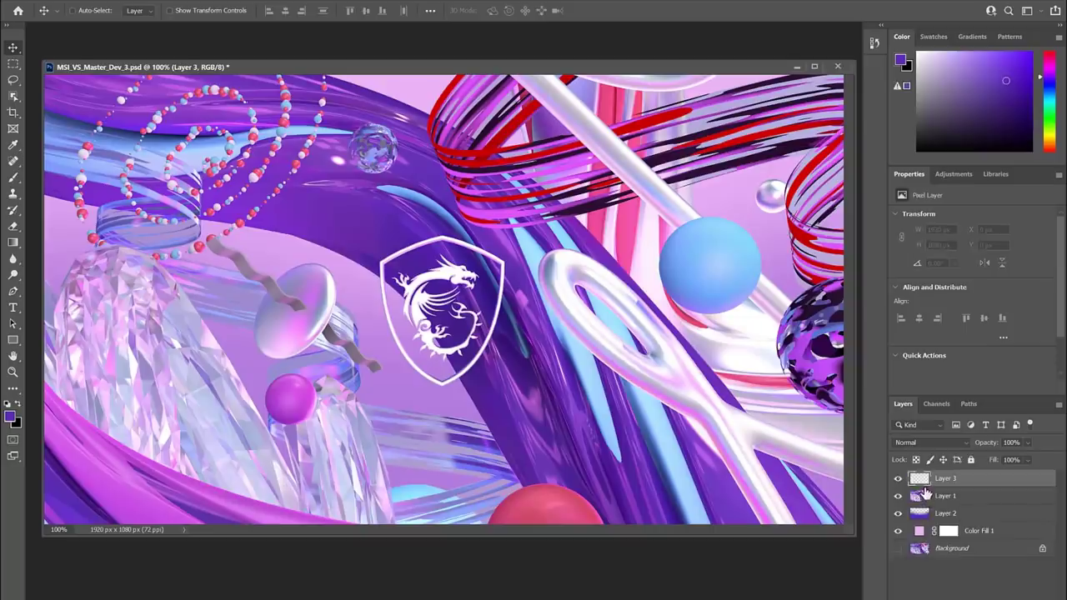
{"action": "left_click", "coordinate": [923, 483], "text": "alt"}
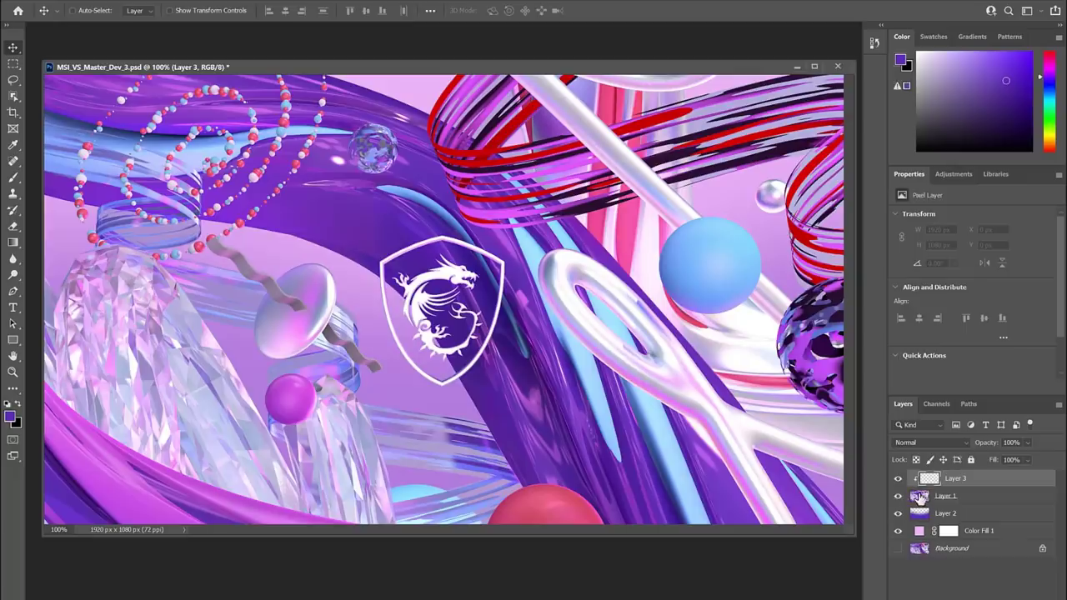
Step: Set the brush's foreground colour to the pale pink #ffe7ff sampled from the crystal
{"action": "key", "text": "b"}
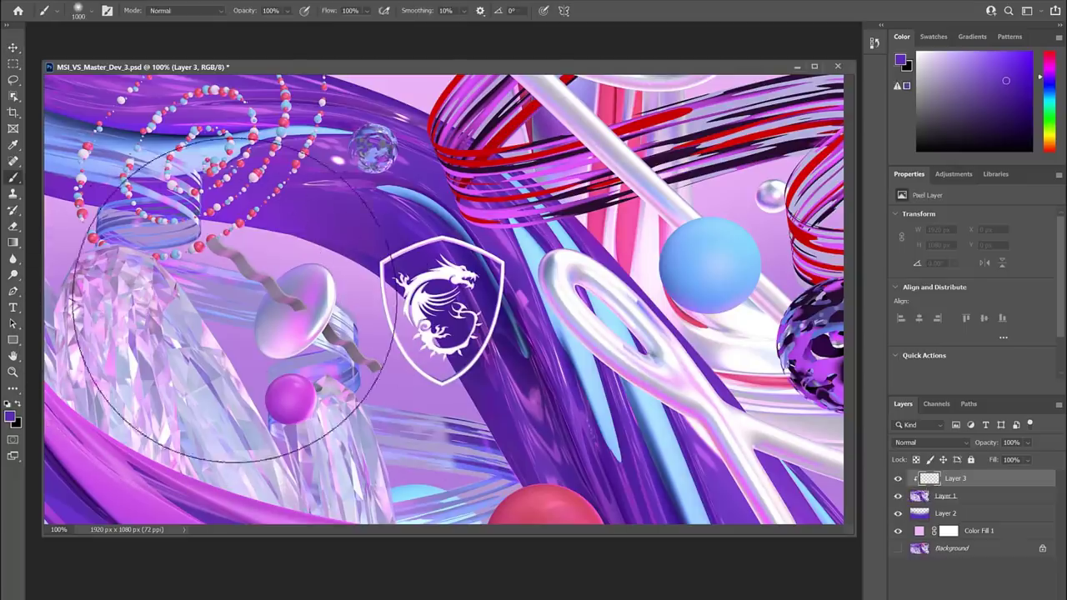
{"action": "left_click", "coordinate": [12, 421]}
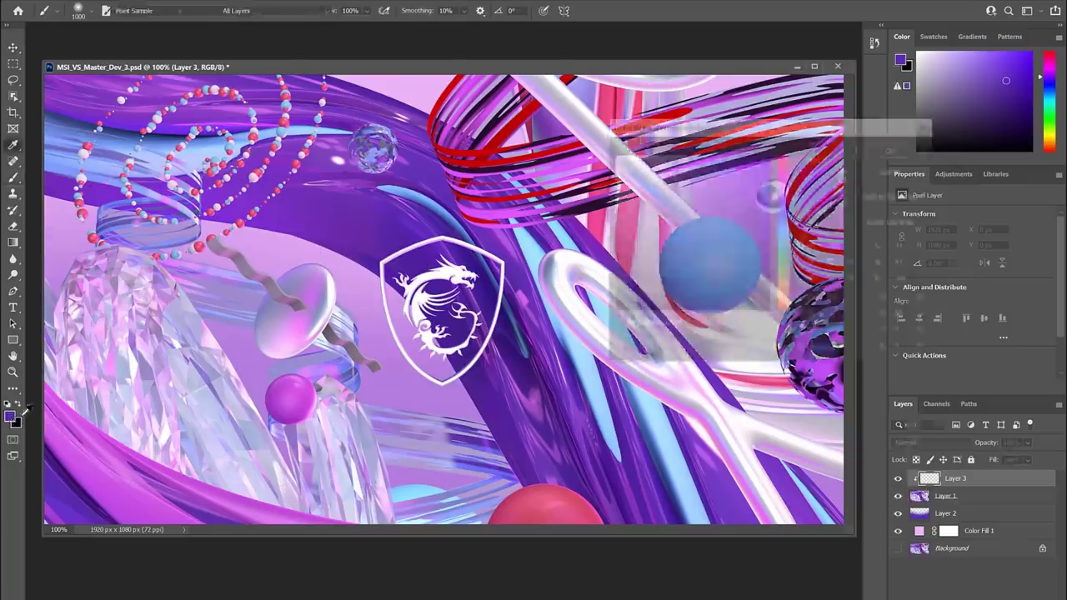
{"action": "left_click", "coordinate": [218, 342]}
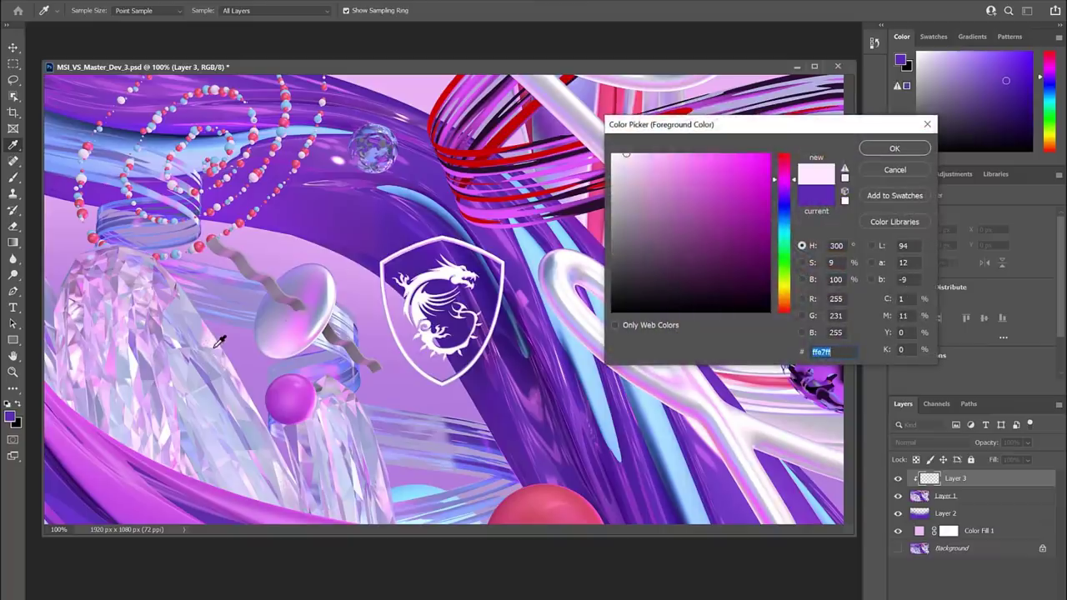
{"action": "left_click", "coordinate": [885, 148]}
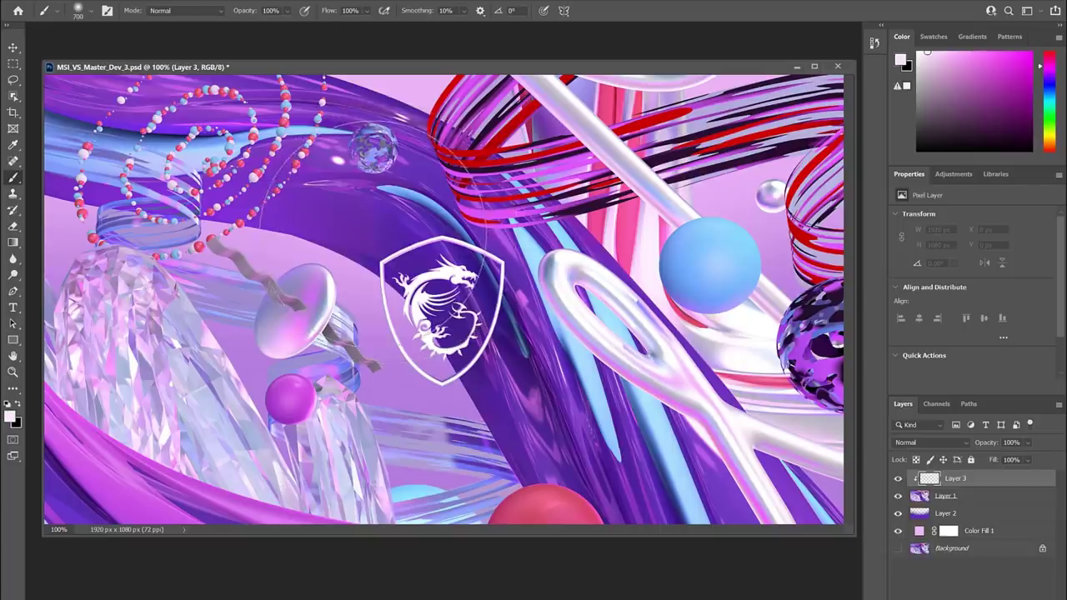
Step: Paint one soft 800 px highlight on the clipped layer, over the purple tube beside the shield and above the disc
{"action": "key", "text": "bracketright"}
{"action": "left_click", "coordinate": [362, 218]}
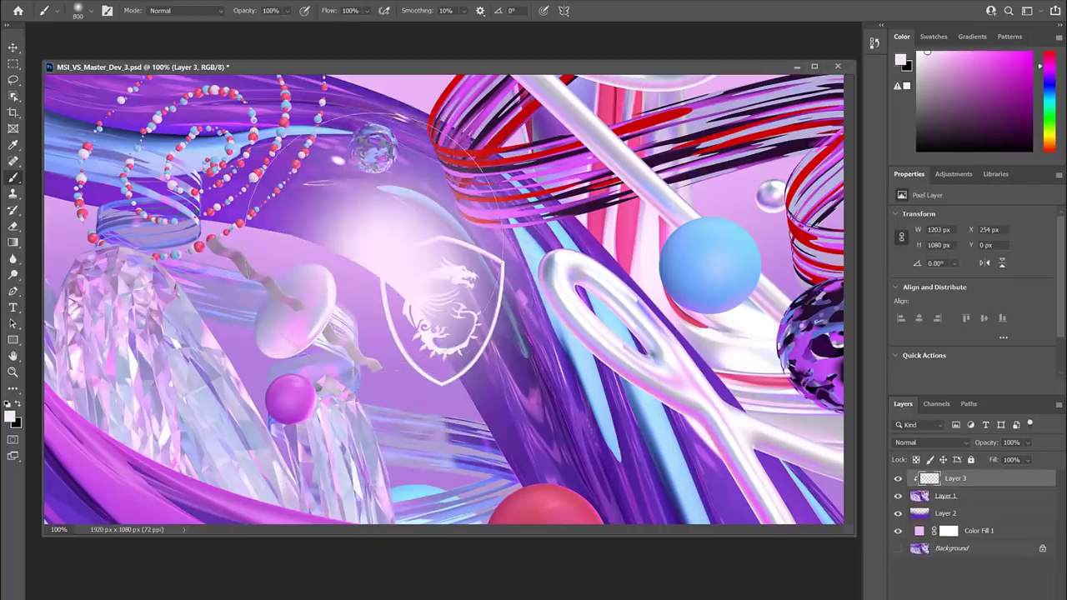
{"action": "key", "text": "ctrl+z"}
{"action": "left_click", "coordinate": [286, 215]}
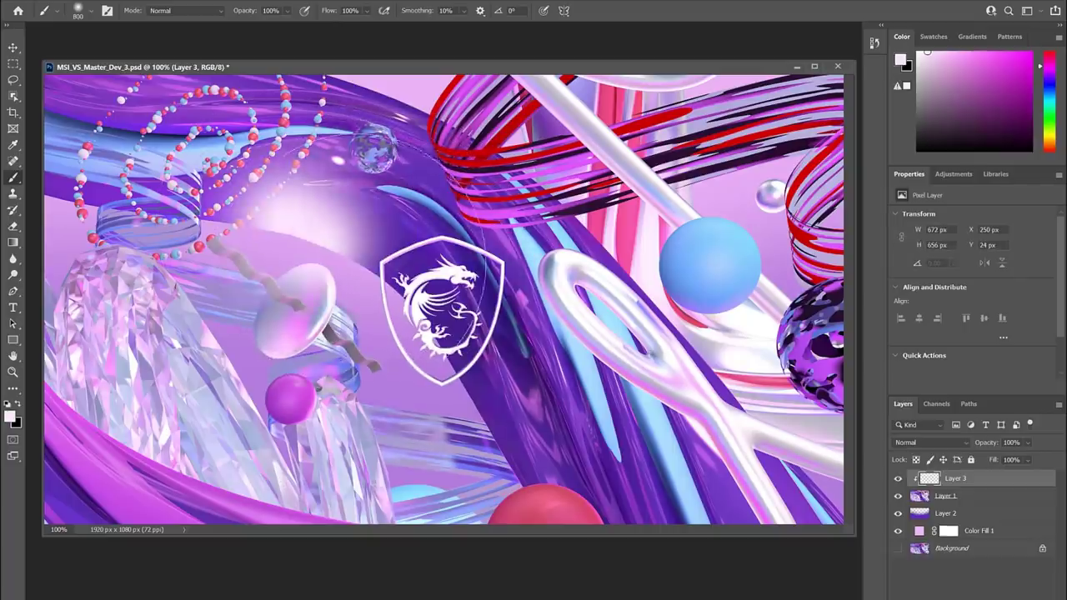
Step: Set the clipped highlight layer's blend mode to Overlay and its opacity to 30%
{"action": "left_click", "coordinate": [919, 442]}
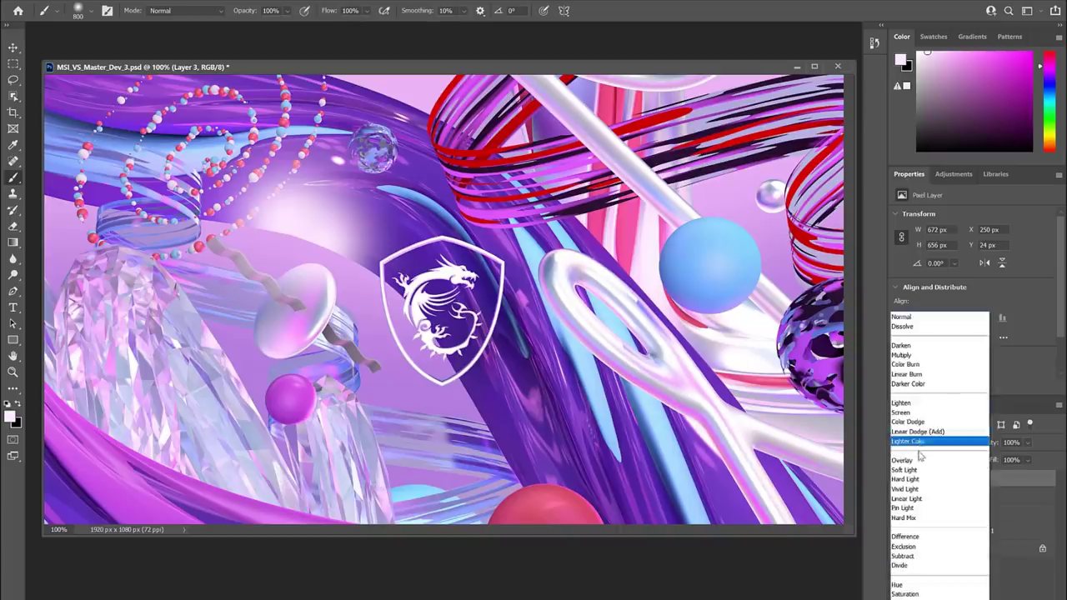
{"action": "left_click", "coordinate": [918, 460]}
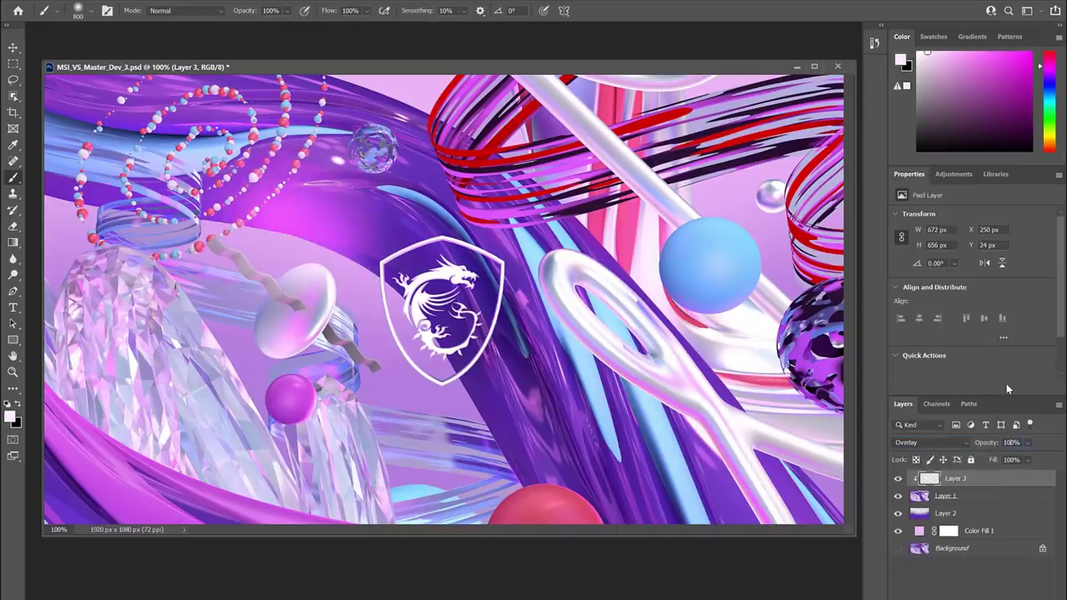
{"action": "key", "text": "shift+Down"}
{"action": "key", "text": "shift+Down"}
{"action": "key", "text": "shift+Down"}
{"action": "key", "text": "shift+Down"}
{"action": "key", "text": "shift+Down"}
{"action": "key", "text": "shift+Down"}
{"action": "key", "text": "shift+Down"}
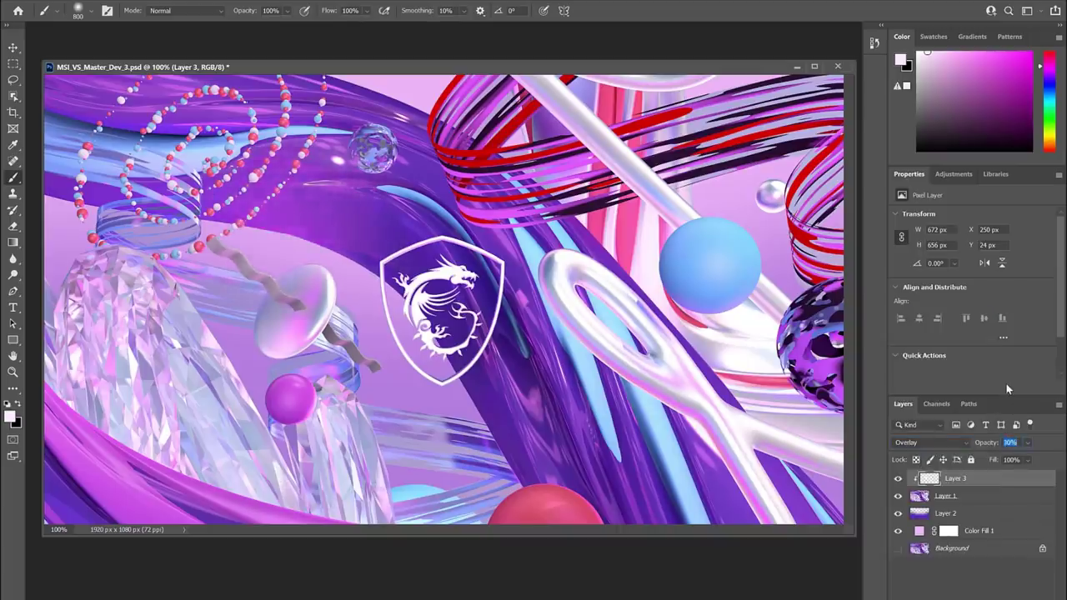
{"action": "key", "text": "Return"}
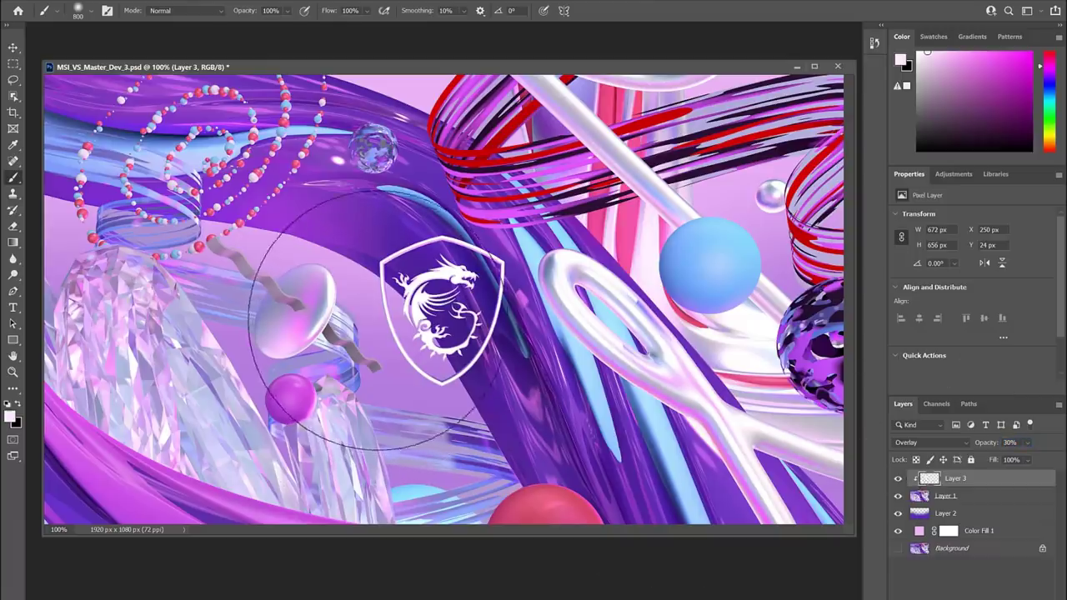
Step: Sample blue from the streak above the shield and paint it with a soft 700 px brush over the tube, beads and crystals
{"action": "key", "text": "bracketleft"}
{"action": "key", "text": "bracketleft"}
{"action": "key", "text": "bracketleft"}
{"action": "key", "text": "bracketleft"}
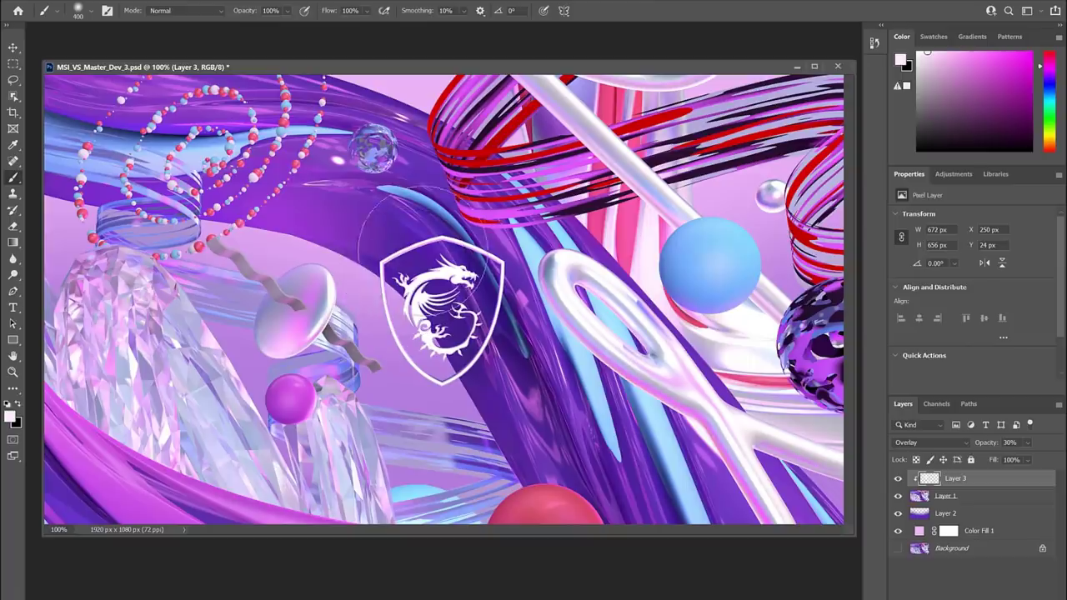
{"action": "left_click", "coordinate": [410, 195], "text": "alt"}
{"action": "key", "text": "bracketright"}
{"action": "key", "text": "bracketright"}
{"action": "key", "text": "bracketright"}
{"action": "left_click", "coordinate": [397, 193]}
{"action": "left_click", "coordinate": [172, 170]}
{"action": "left_click", "coordinate": [148, 267]}
{"action": "left_click_drag", "start_coordinate": [154, 267], "coordinate": [290, 416]}
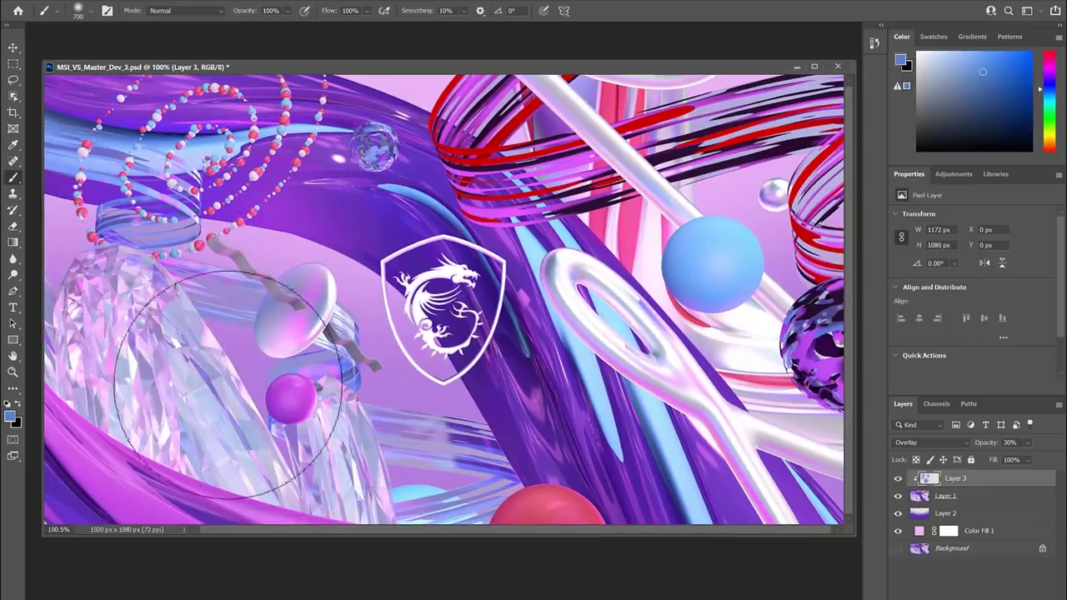
Step: Paint pink sampled from the disc across the middle tubes and blue sphere at 400 px, and sample the ribbon's magenta and a light blue stripe
{"action": "left_click", "coordinate": [286, 330], "text": "alt"}
{"action": "key", "text": "bracketleft"}
{"action": "key", "text": "bracketleft"}
{"action": "key", "text": "bracketleft"}
{"action": "left_click_drag", "start_coordinate": [329, 291], "coordinate": [590, 301]}
{"action": "mouse_move", "coordinate": [725, 247]}
{"action": "left_mouse_down"}
{"action": "mouse_move", "coordinate": [664, 200]}
{"action": "mouse_move", "coordinate": [735, 251]}
{"action": "mouse_move", "coordinate": [766, 299]}
{"action": "left_mouse_up"}
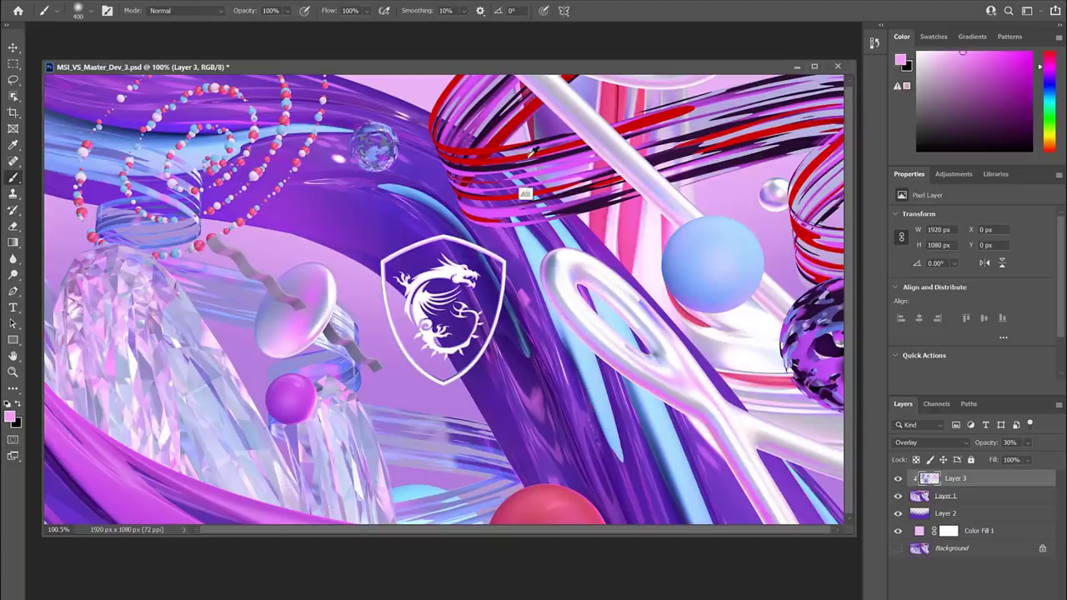
{"action": "left_click", "coordinate": [498, 101], "text": "alt"}
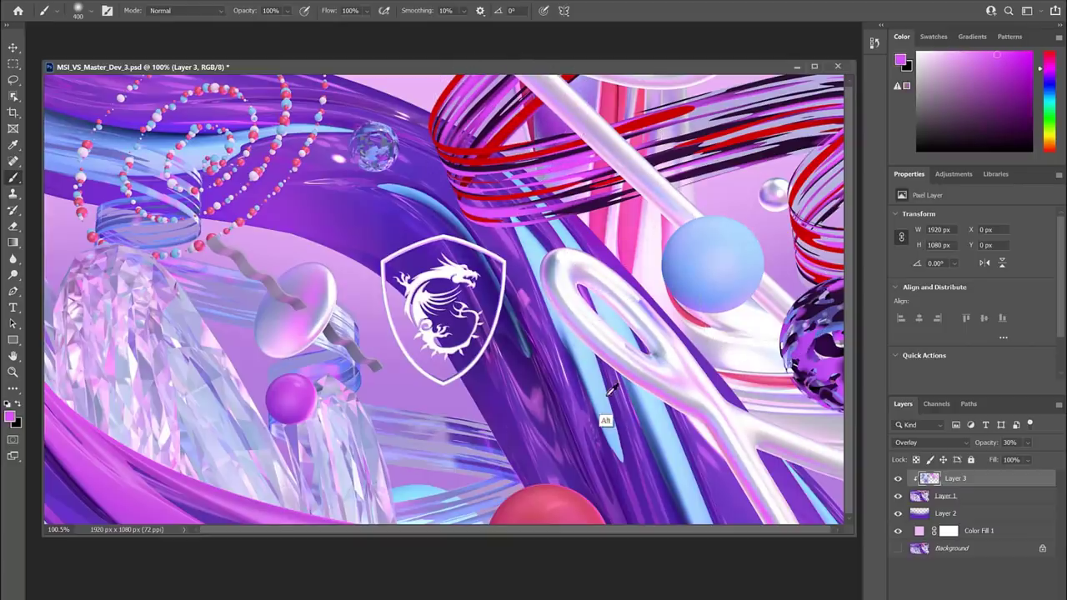
{"action": "left_click", "coordinate": [593, 420], "text": "alt"}
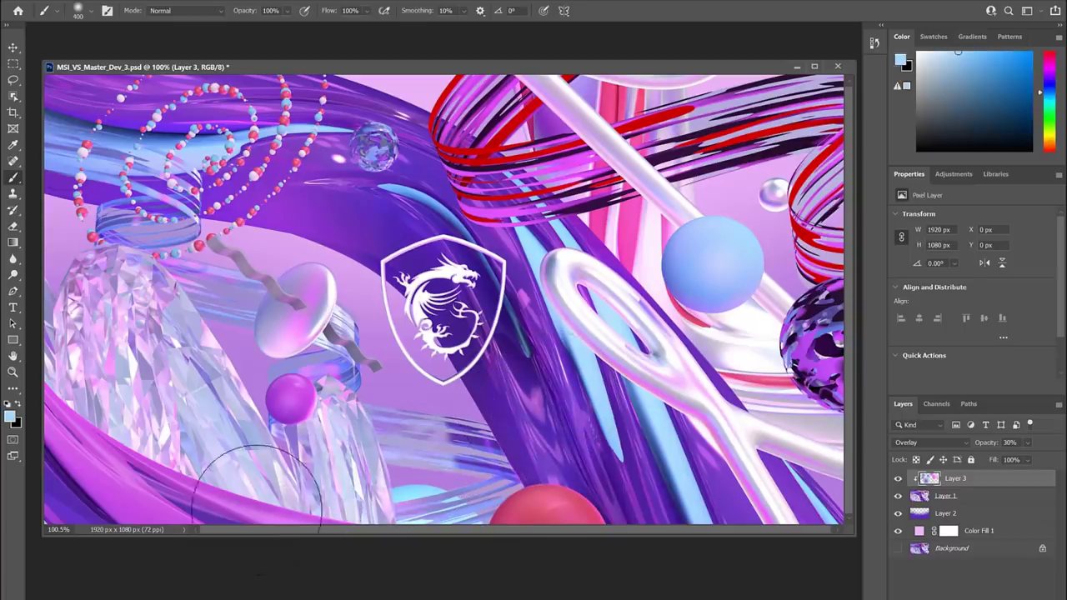
Step: Add a new layer on top of the stack and set the foreground colour to dark purple #2d1076 sampled beside the shield
{"action": "key", "text": "ctrl+shift+alt+n"}
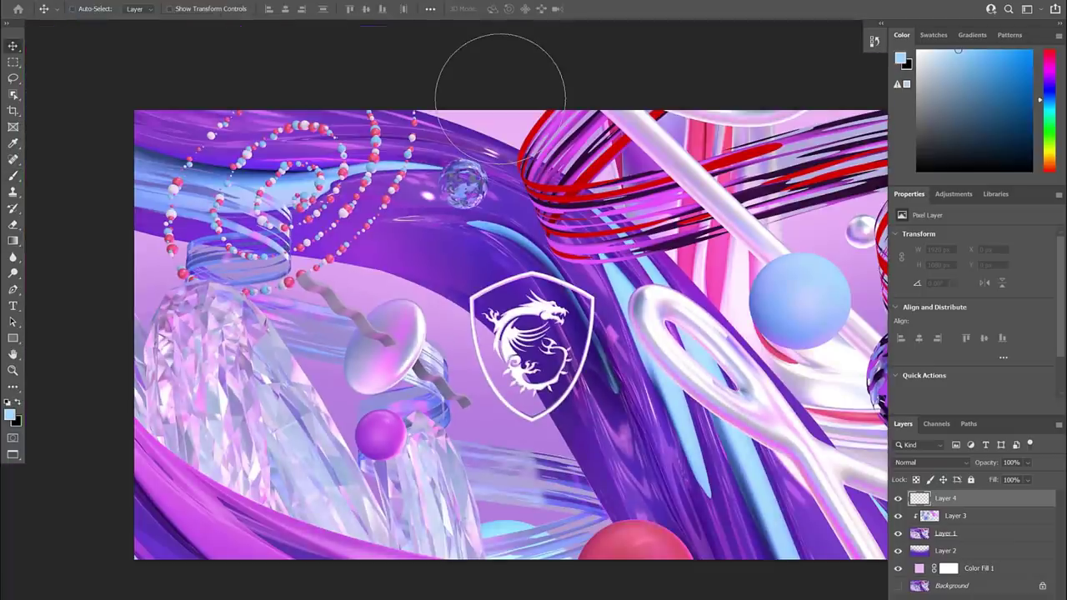
{"action": "left_click_drag", "start_coordinate": [564, 359], "coordinate": [485, 358]}
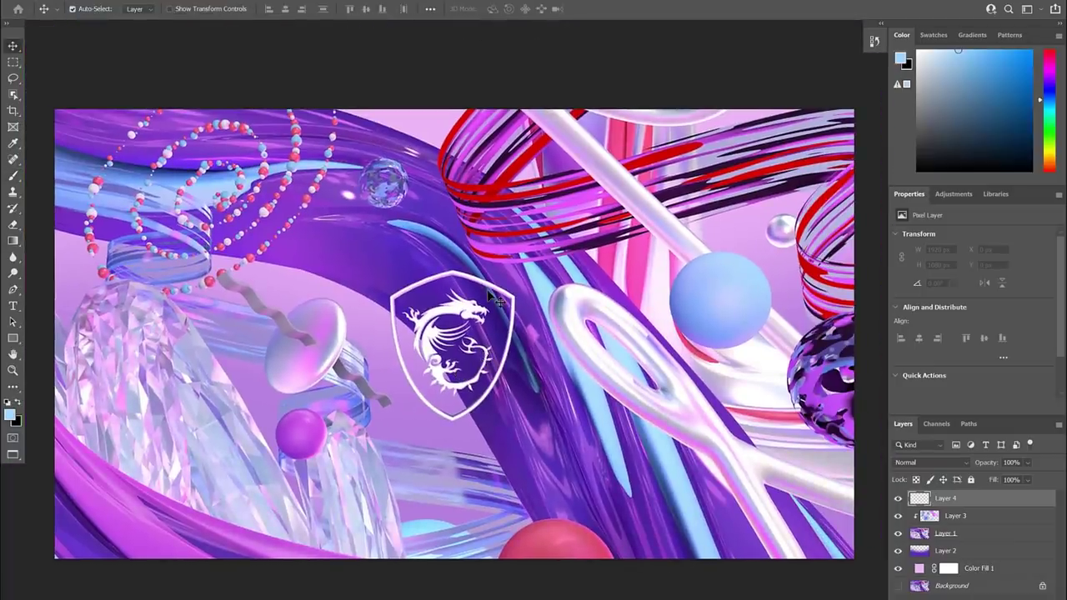
{"action": "key", "text": "ctrl+minus"}
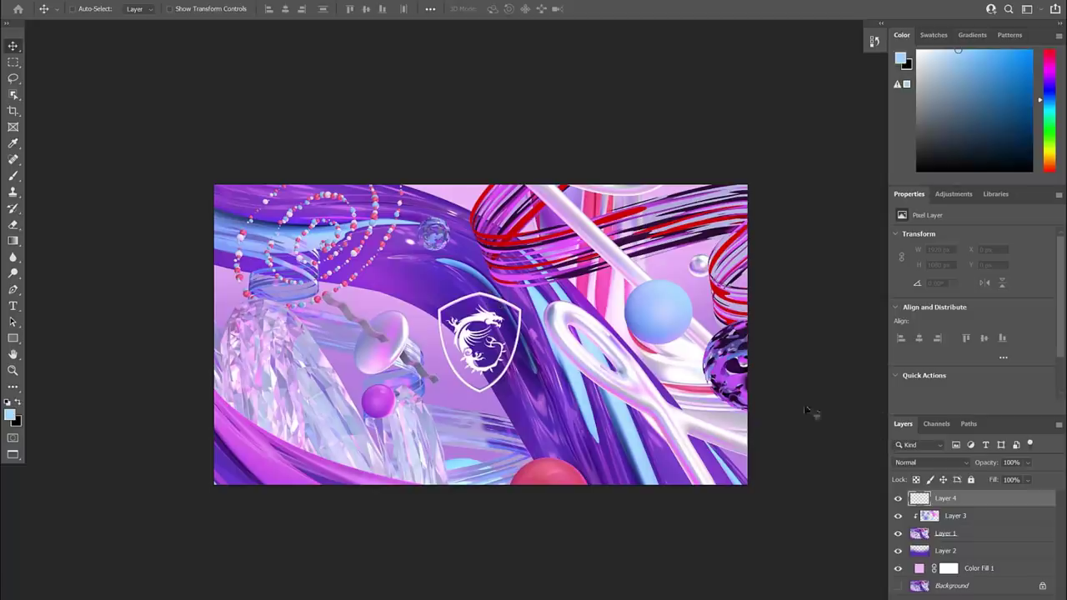
{"action": "left_click", "coordinate": [10, 414]}
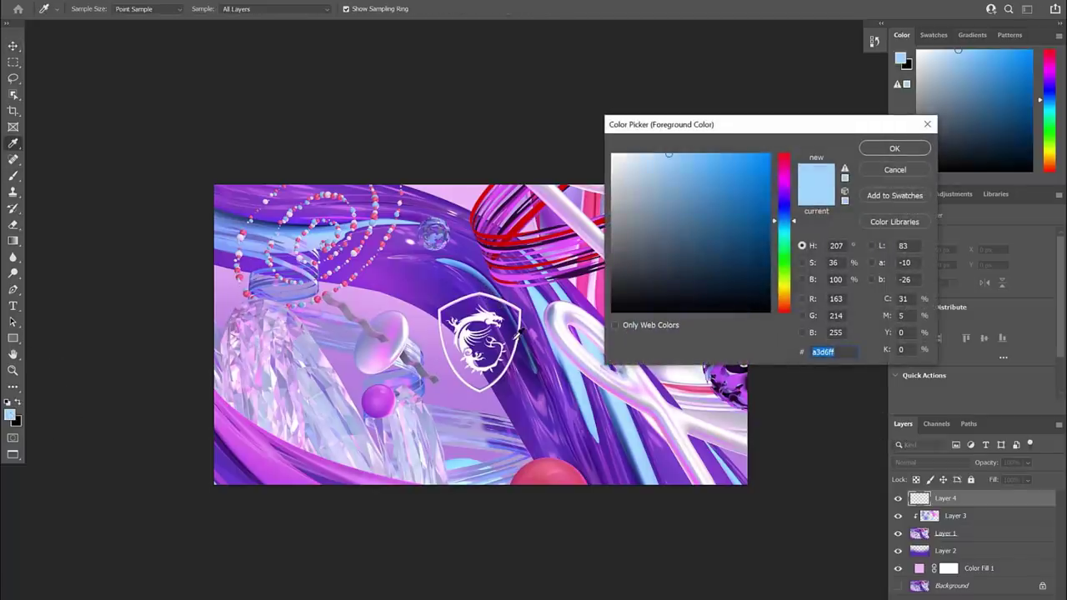
{"action": "left_click", "coordinate": [521, 323]}
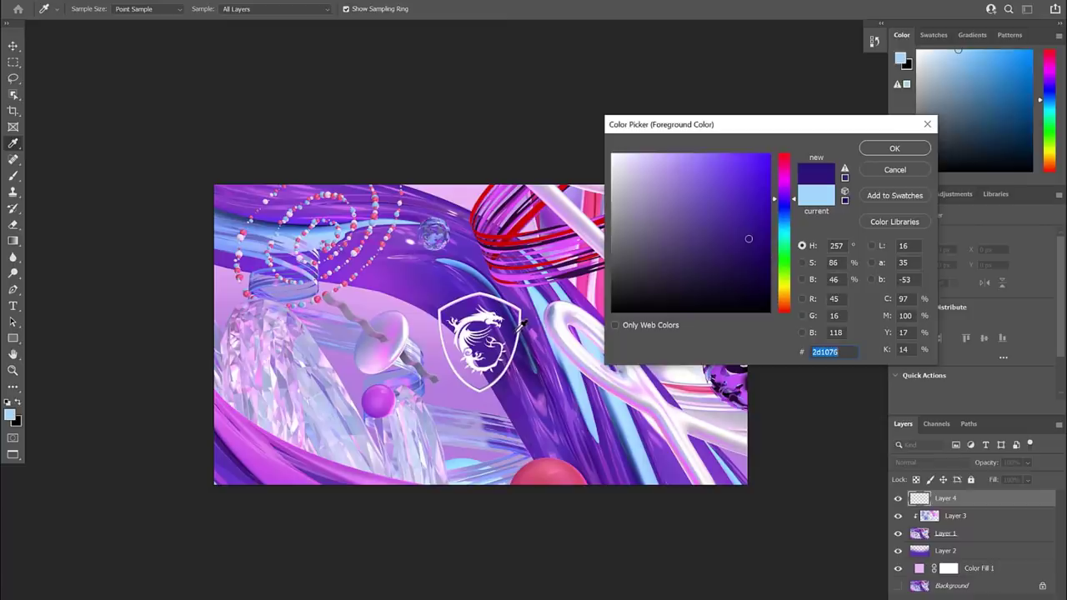
{"action": "left_click", "coordinate": [884, 149]}
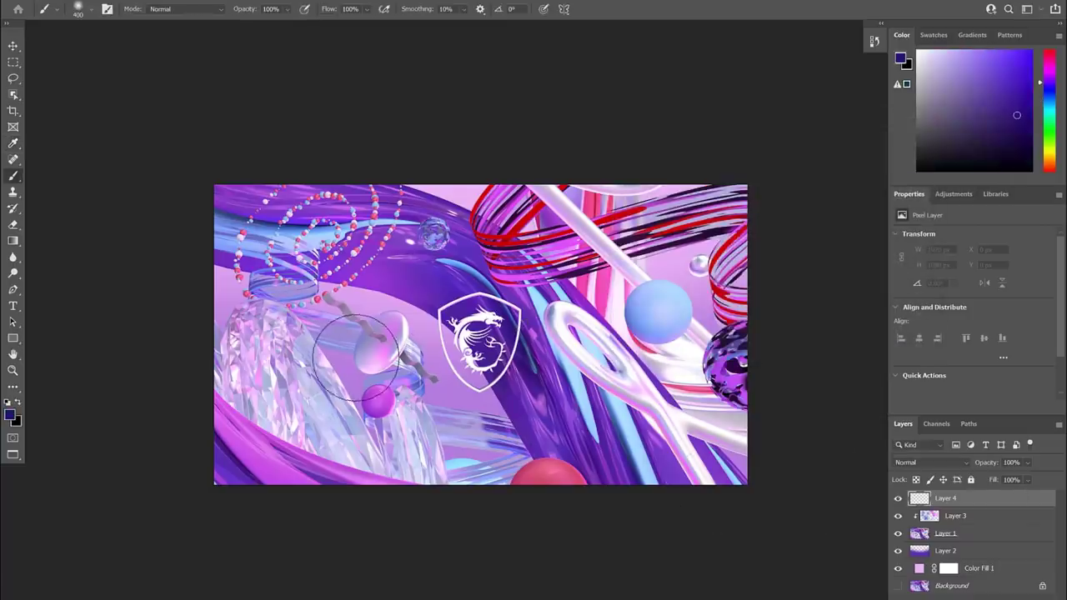
Step: Paint the dark purple over the upper-left corner of the image with a soft 1400 px brush
{"action": "key", "text": "]"}
{"action": "key", "text": "]"}
{"action": "key", "text": "]"}
{"action": "key", "text": "]"}
{"action": "key", "text": "]"}
{"action": "key", "text": "]"}
{"action": "key", "text": "]"}
{"action": "key", "text": "]"}
{"action": "key", "text": "]"}
{"action": "key", "text": "]"}
{"action": "mouse_move", "coordinate": [304, 283]}
{"action": "left_mouse_down"}
{"action": "mouse_move", "coordinate": [316, 301]}
{"action": "mouse_move", "coordinate": [374, 303]}
{"action": "left_mouse_up"}
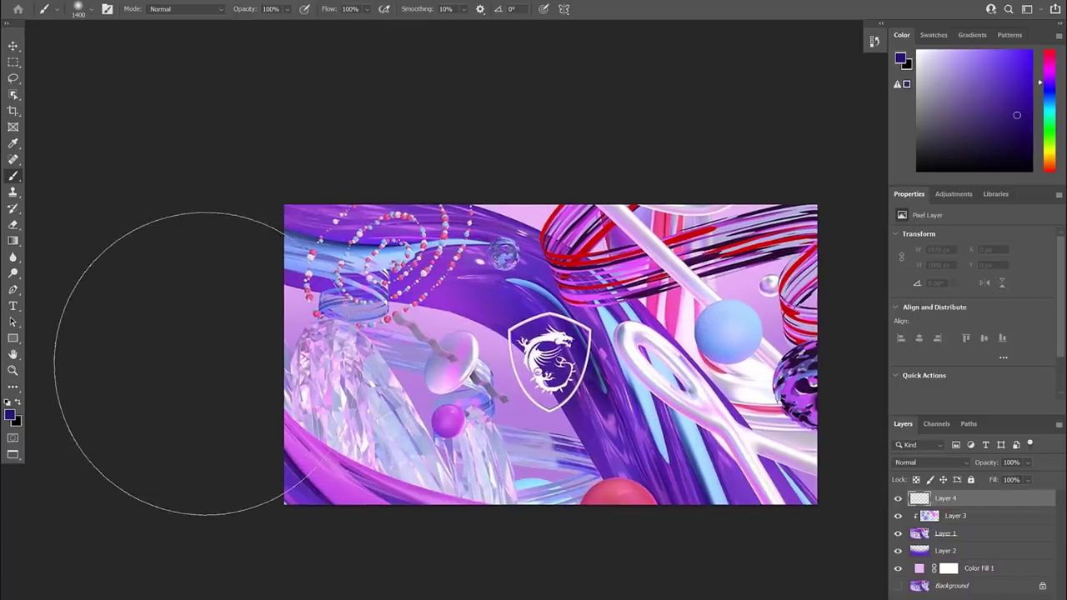
{"action": "mouse_move", "coordinate": [205, 363]}
{"action": "left_mouse_down"}
{"action": "mouse_move", "coordinate": [255, 268]}
{"action": "mouse_move", "coordinate": [403, 173]}
{"action": "mouse_move", "coordinate": [534, 147]}
{"action": "mouse_move", "coordinate": [350, 209]}
{"action": "mouse_move", "coordinate": [300, 302]}
{"action": "left_mouse_up"}
Step: Set the purple paint layer's blend mode to Overlay and its opacity to 20%, and compare the image with the layer hidden and shown
{"action": "key", "text": "v"}
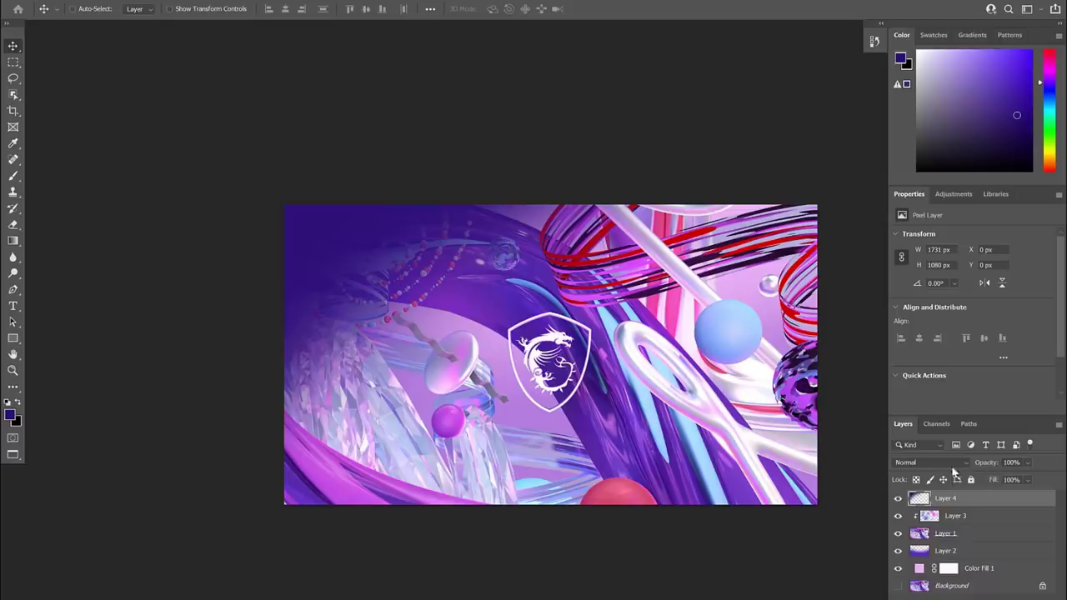
{"action": "left_click", "coordinate": [950, 465]}
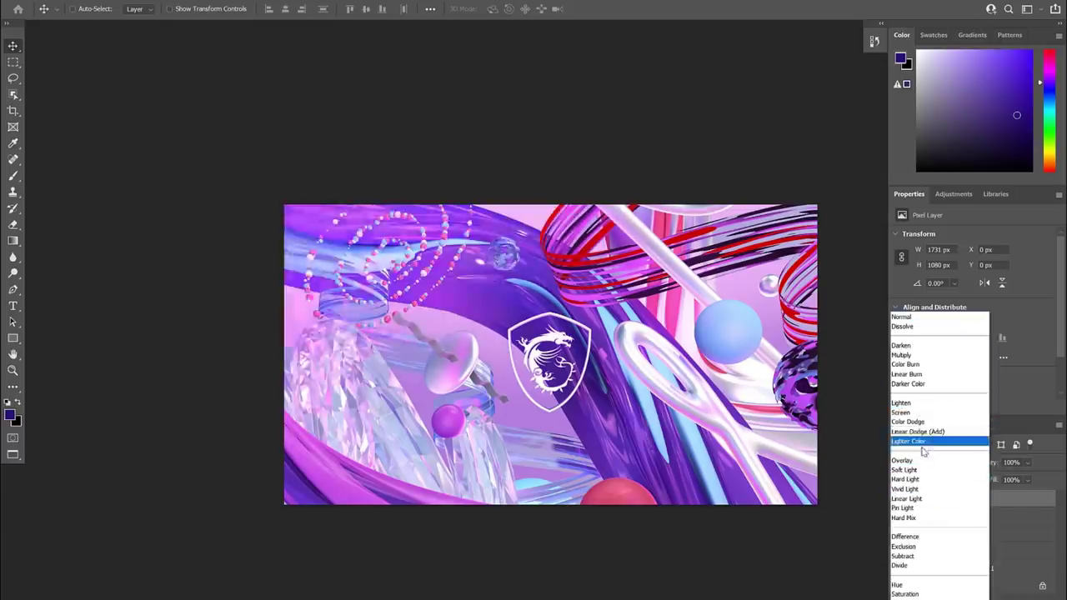
{"action": "left_click", "coordinate": [916, 460]}
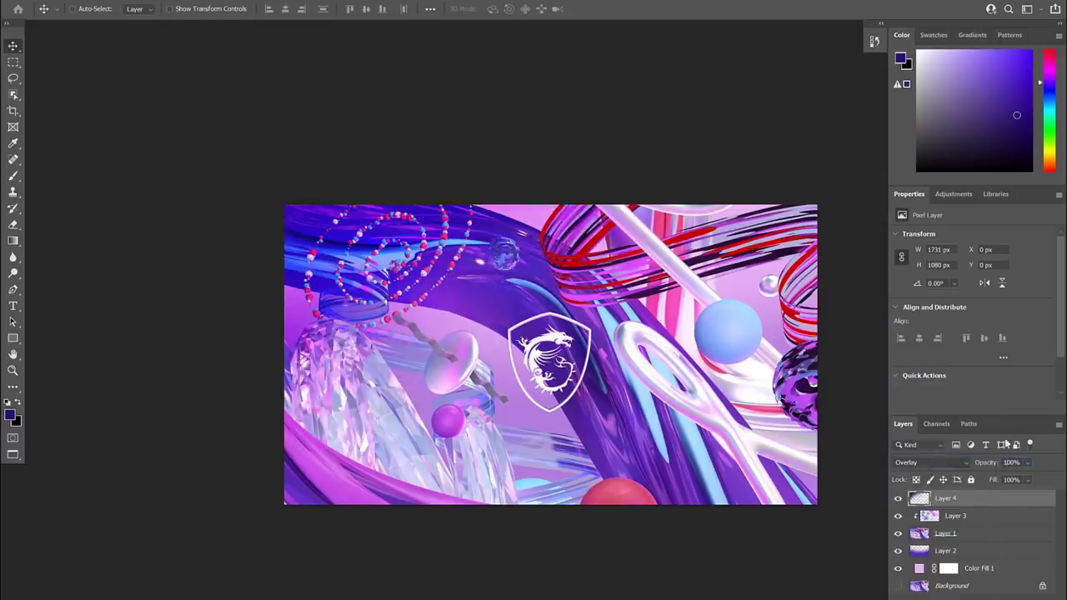
{"action": "key", "text": "5"}
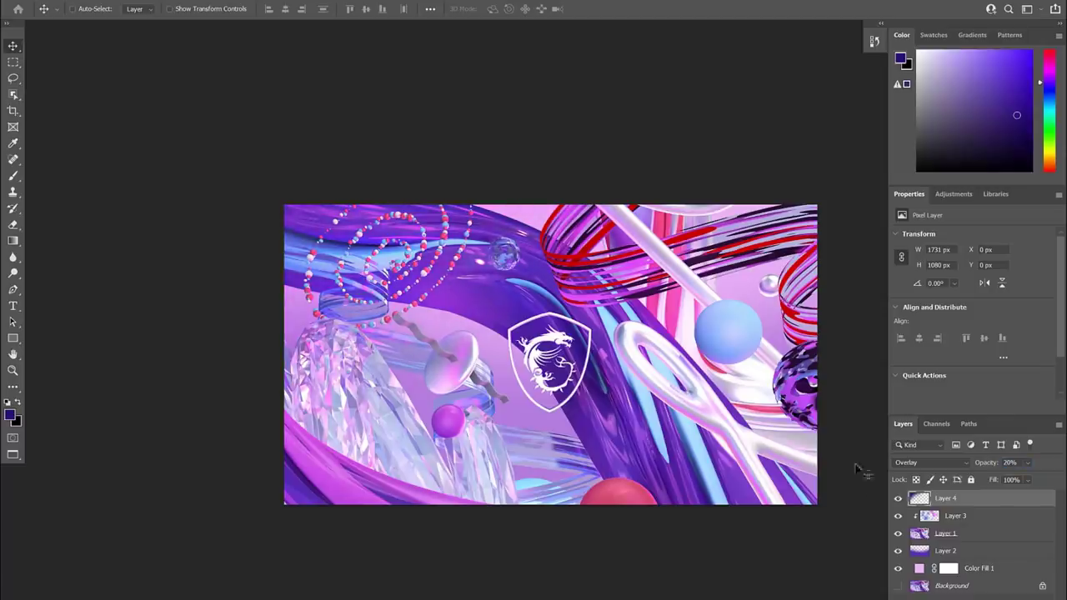
{"action": "left_click", "coordinate": [898, 498]}
{"action": "left_click", "coordinate": [899, 498]}
Step: Add a new empty layer above the purple Overlay layer for painting highlights
{"action": "left_click_drag", "start_coordinate": [583, 358], "coordinate": [506, 348]}
{"action": "key", "text": "b"}
{"action": "key", "text": "v"}
{"action": "key", "text": "ctrl+plus"}
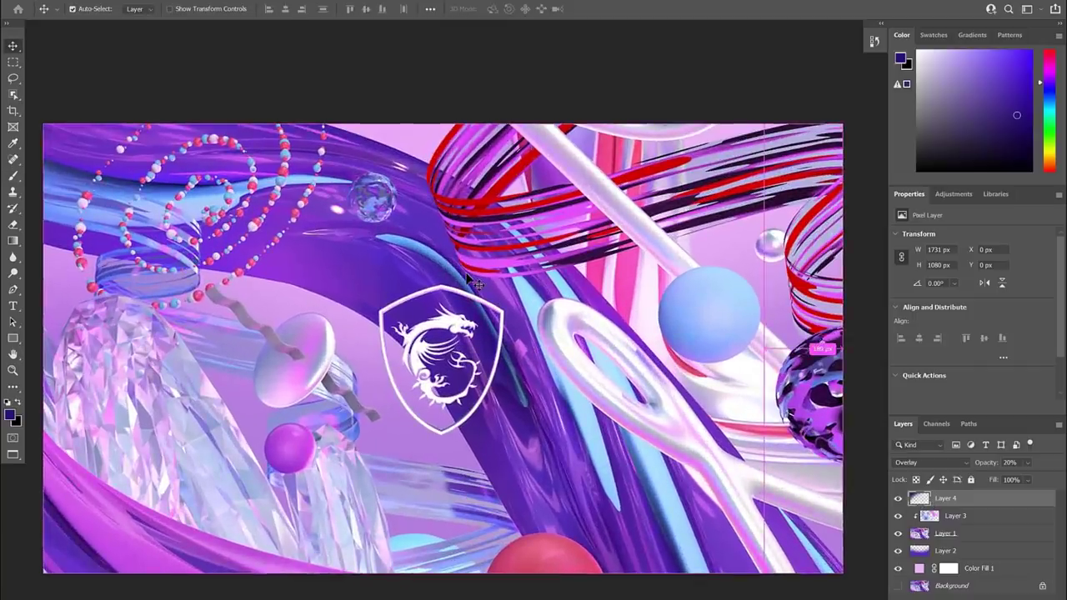
{"action": "left_click_drag", "start_coordinate": [560, 423], "coordinate": [579, 417]}
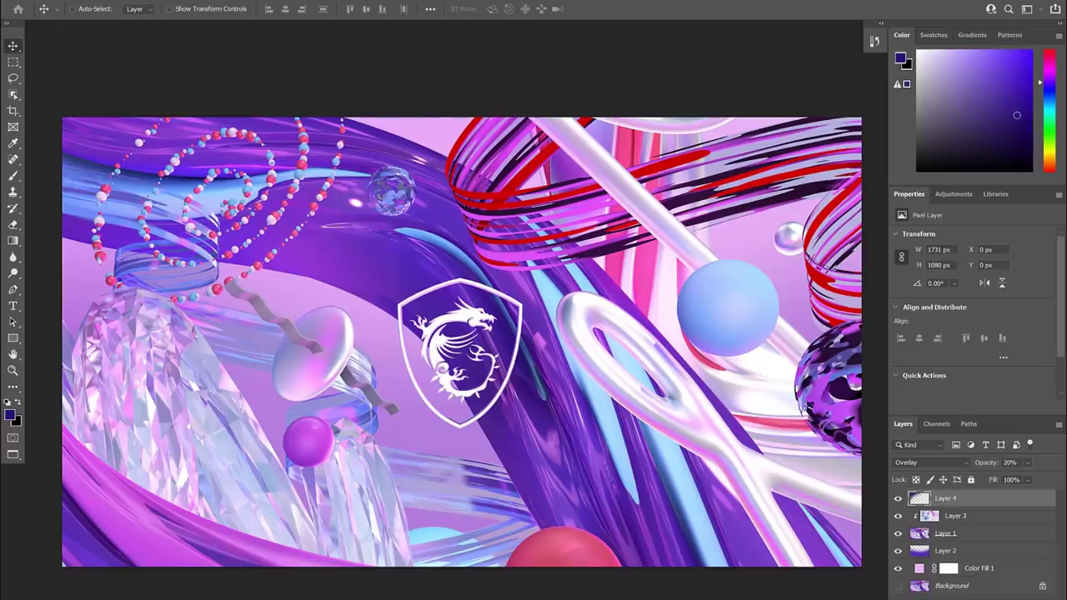
{"action": "key", "text": "ctrl+shift+alt+n"}
{"action": "key", "text": "b"}
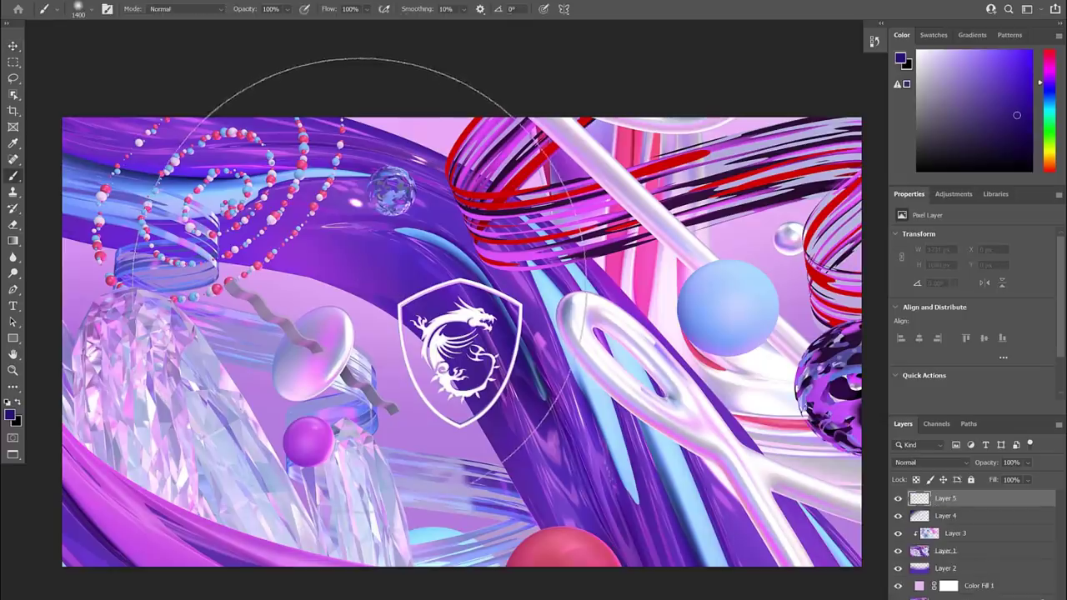
Step: Sample white from the pearly disc and dab a highlight on its right edge with a soft 250 px brush
{"action": "key", "text": "bracketleft"}
{"action": "key", "text": "bracketleft"}
{"action": "key", "text": "bracketleft"}
{"action": "key", "text": "bracketleft"}
{"action": "key", "text": "bracketleft"}
{"action": "key", "text": "bracketleft"}
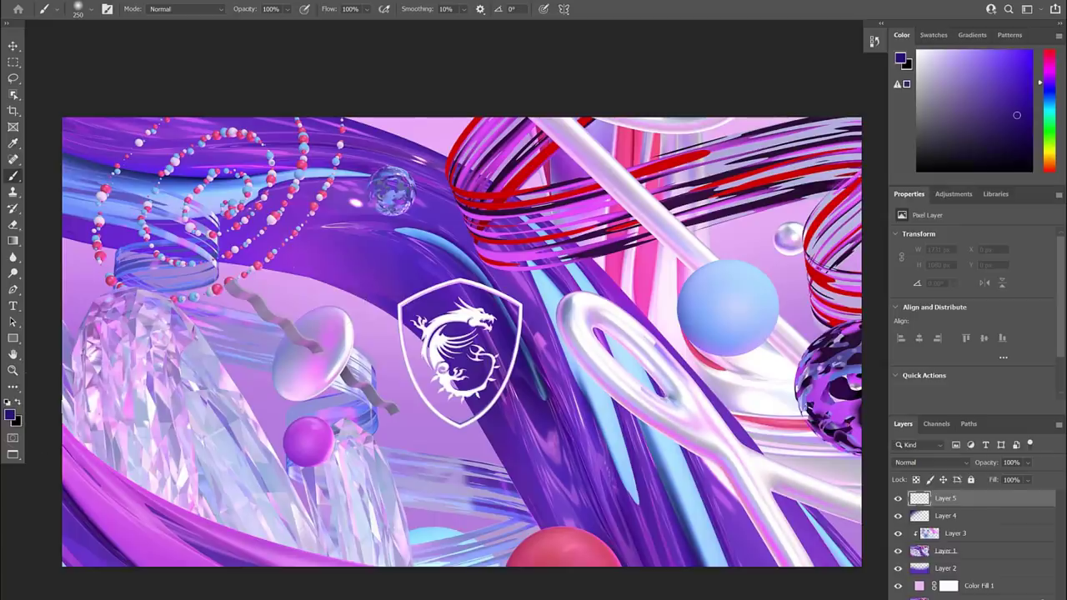
{"action": "left_click", "coordinate": [349, 330], "text": "alt"}
{"action": "key", "text": "bracketleft"}
{"action": "left_click", "coordinate": [350, 333]}
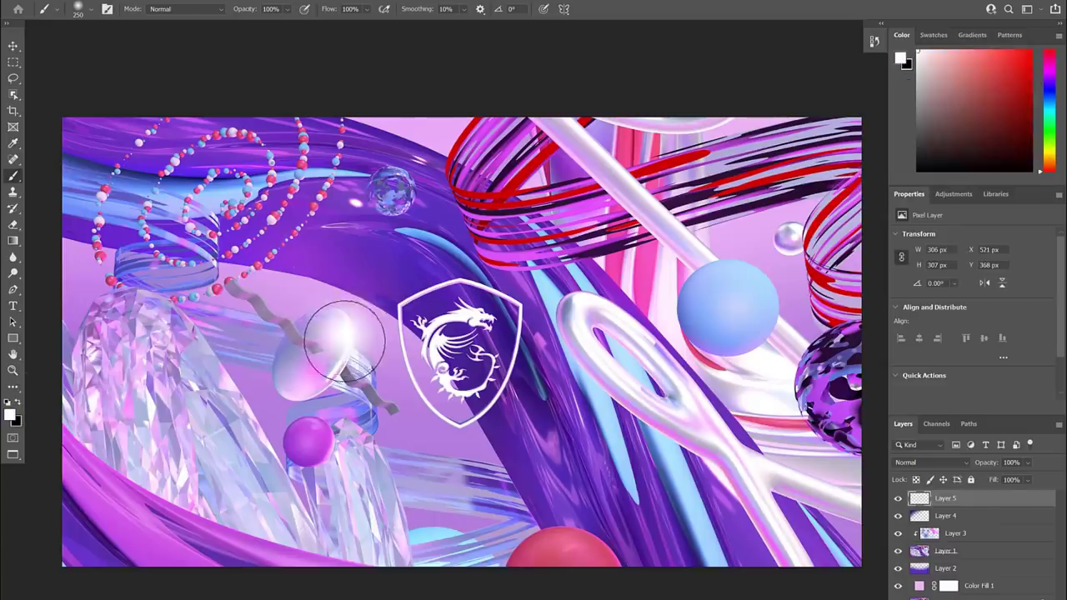
Step: Dab white highlights at 175 px on the white loop's upper end and the small silver sphere, and at 100 px among the bead strings
{"action": "key", "text": "bracketleft"}
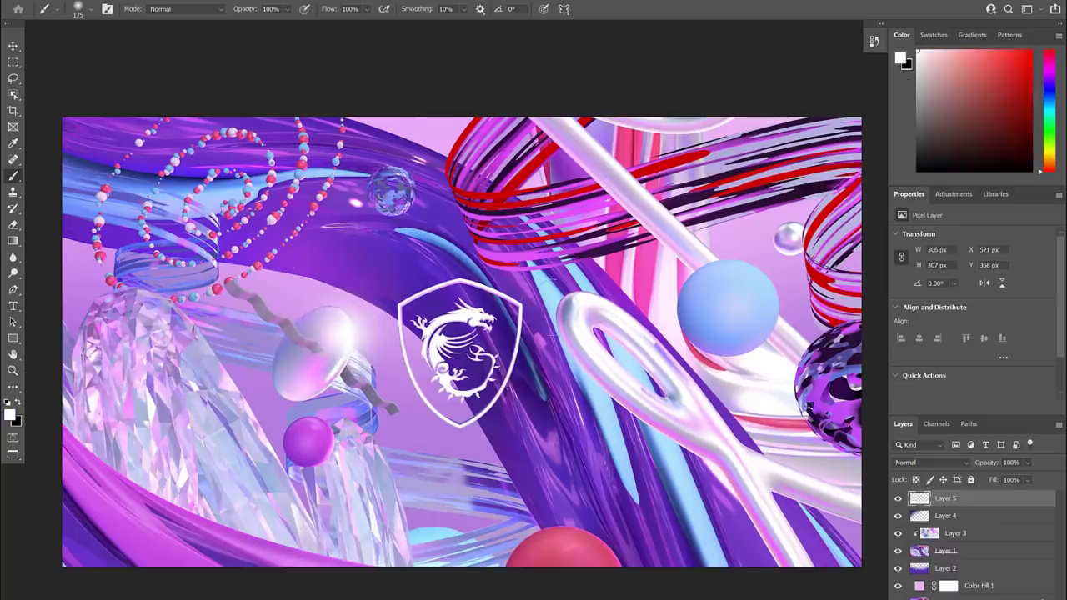
{"action": "left_click", "coordinate": [573, 305]}
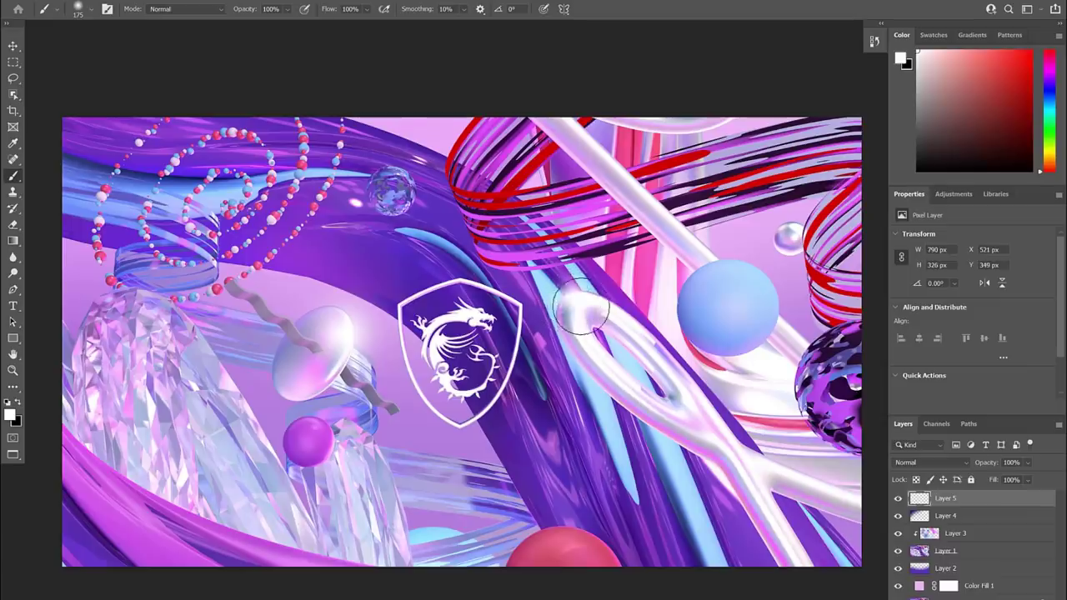
{"action": "left_click", "coordinate": [798, 233]}
{"action": "key", "text": "bracketleft"}
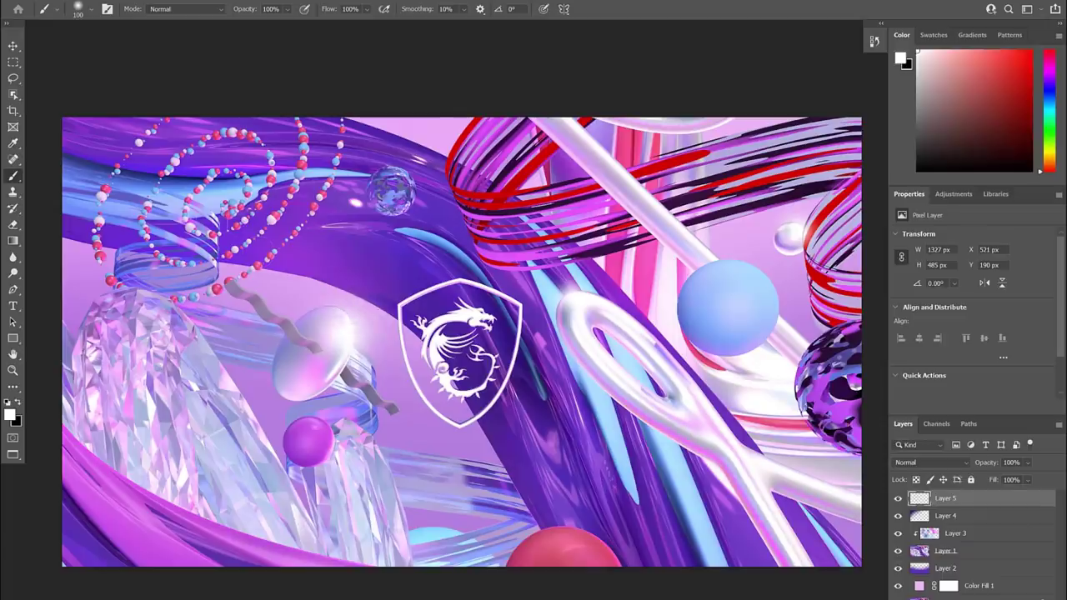
{"action": "left_click", "coordinate": [189, 231]}
Step: Set the white highlight layer's opacity to 60%
{"action": "key", "text": "v"}
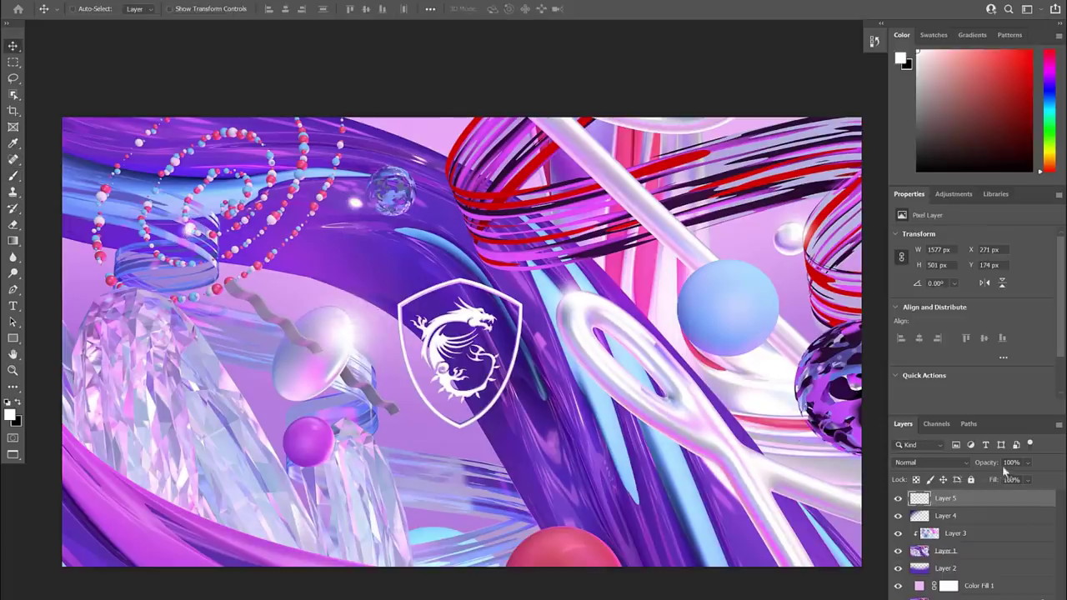
{"action": "key", "text": "5"}
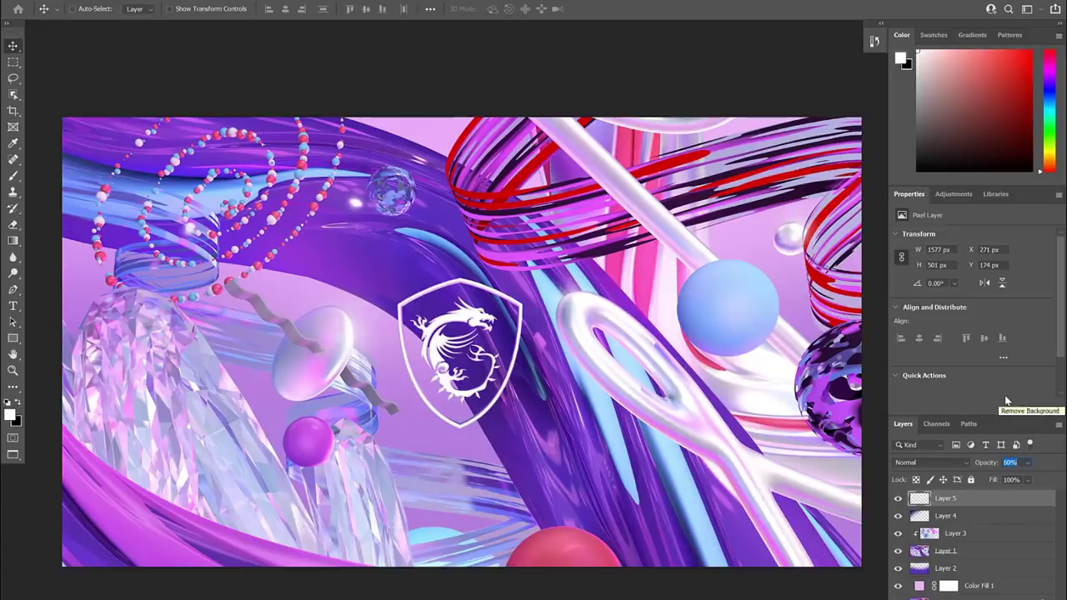
{"action": "left_click_drag", "start_coordinate": [519, 350], "coordinate": [518, 360]}
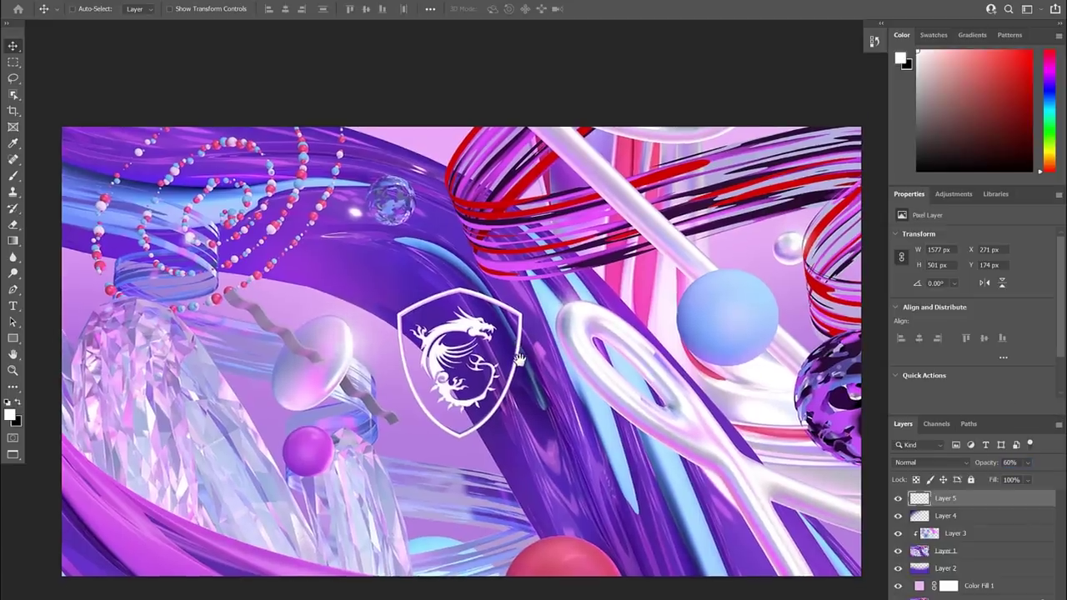